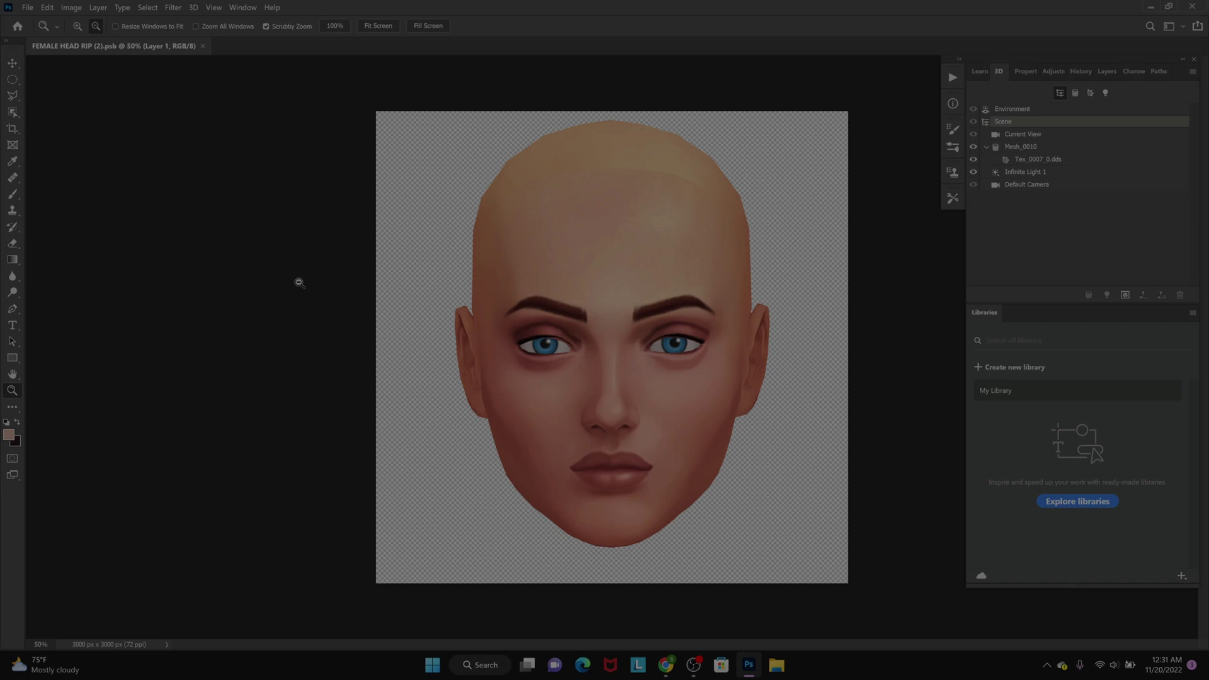
Orbit the 3D view of the female head slightly until the face looks straight ahead
click(12, 64)
drag(541, 338, 710, 380)
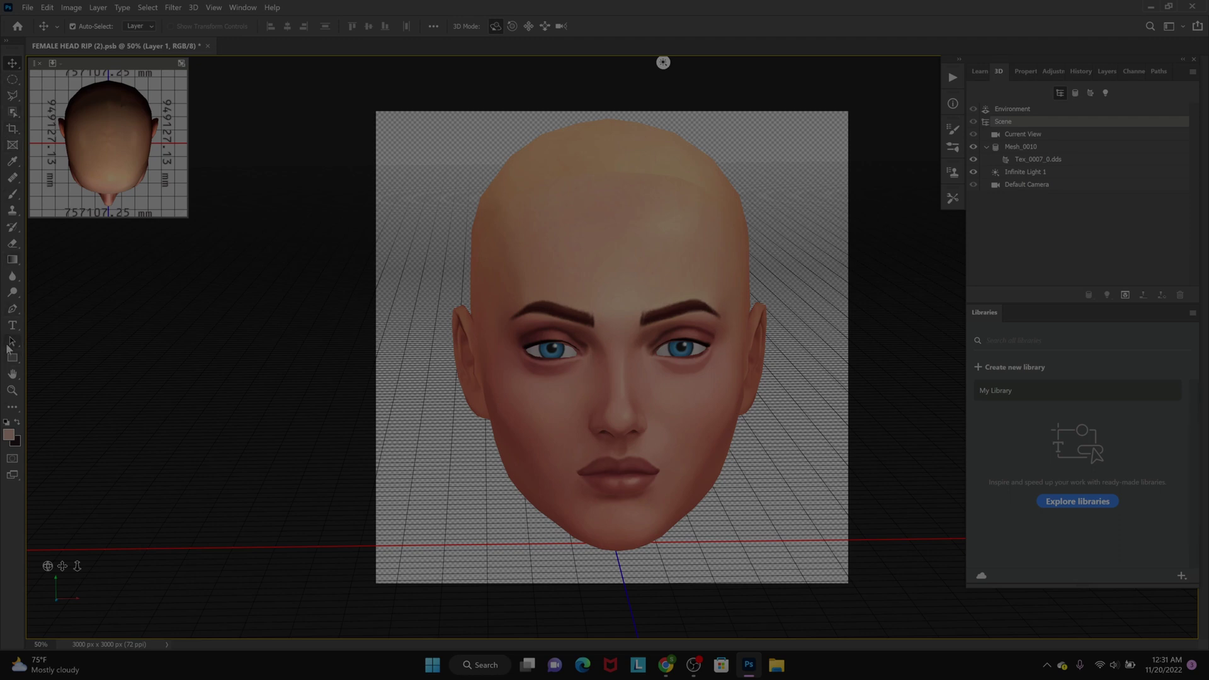
click(13, 343)
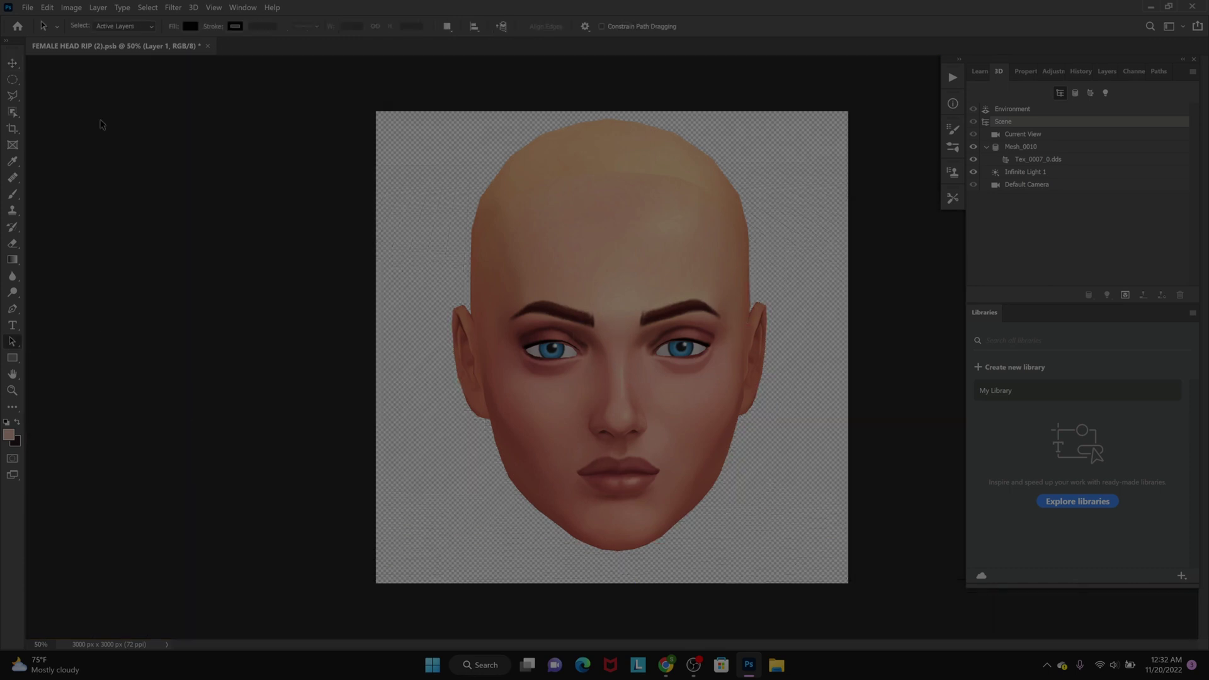
click(13, 64)
drag(593, 413, 597, 414)
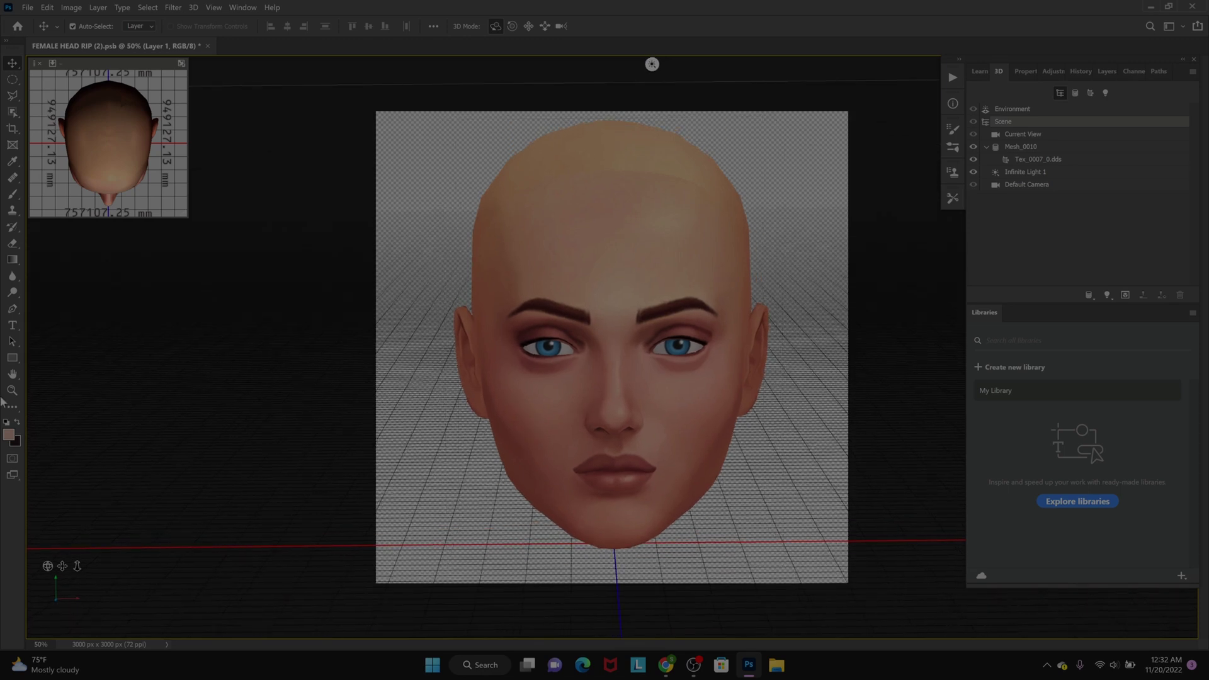
click(11, 342)
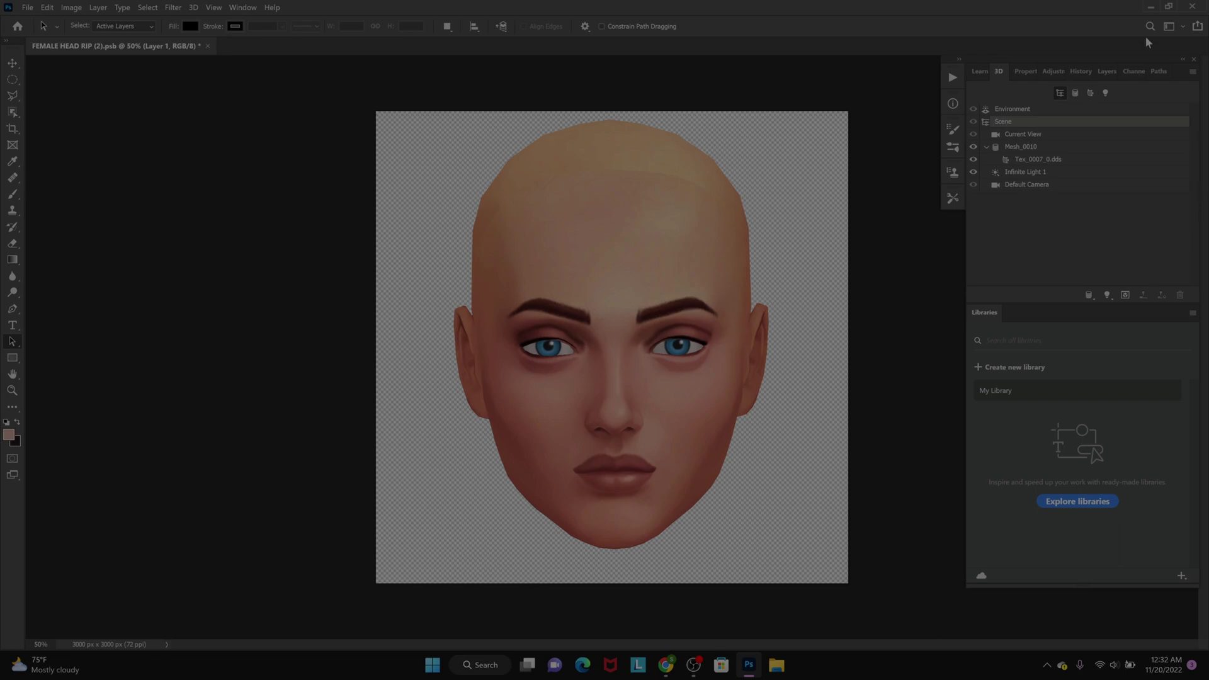
Switch to Pinterest in the browser and search for "face reference female"
click(1151, 6)
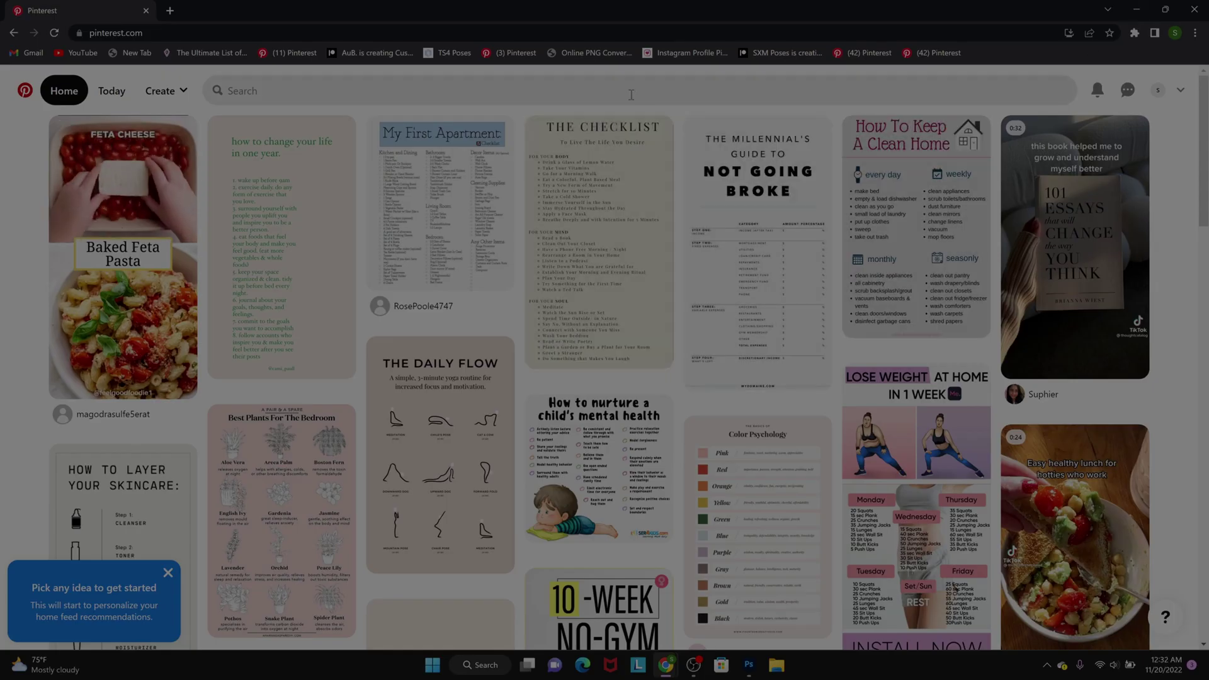
click(779, 90)
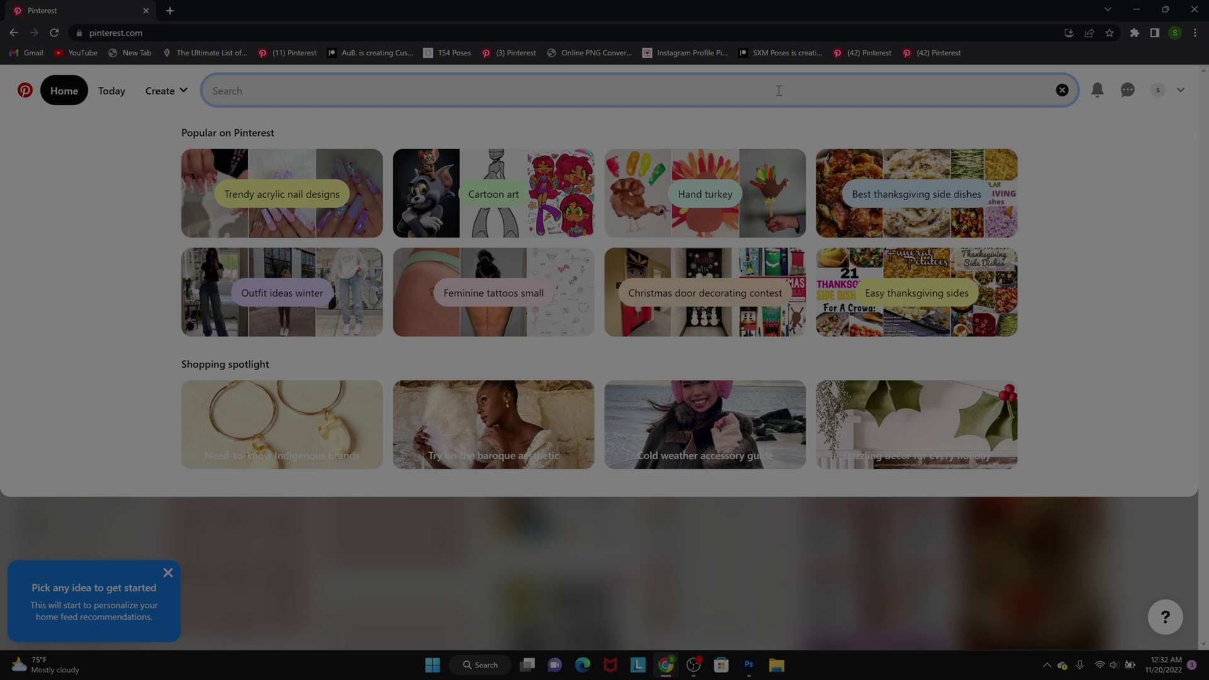
text(face refe)
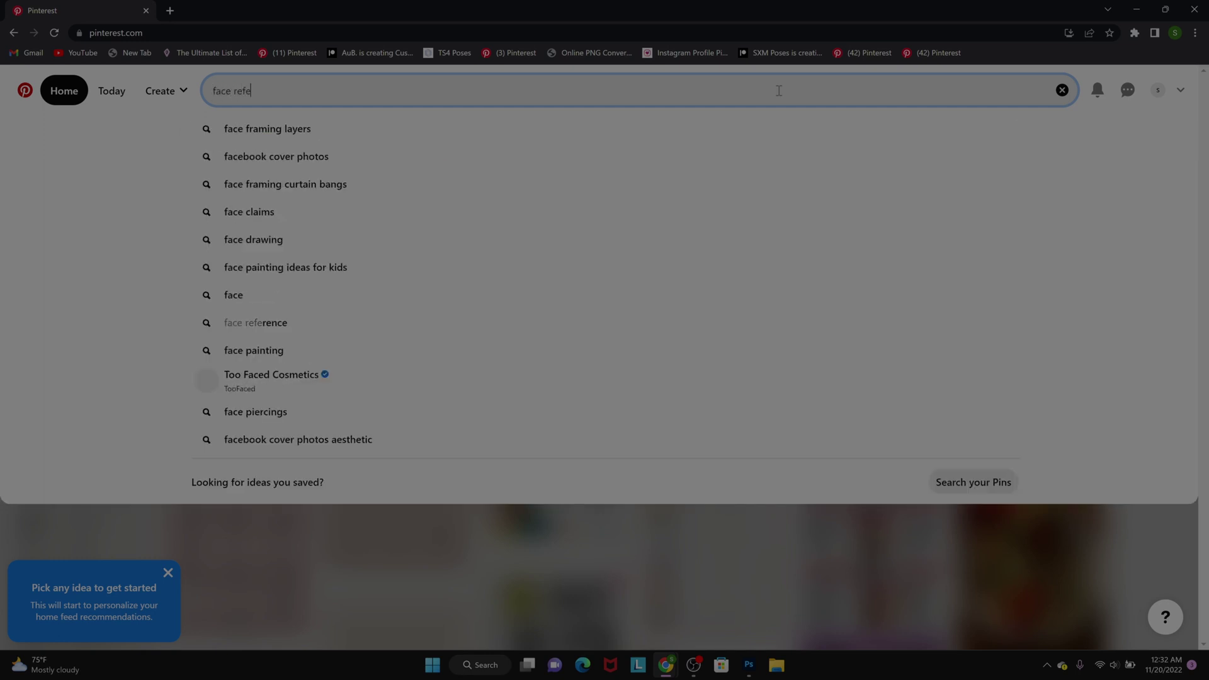
text(rence female)
key(Return)
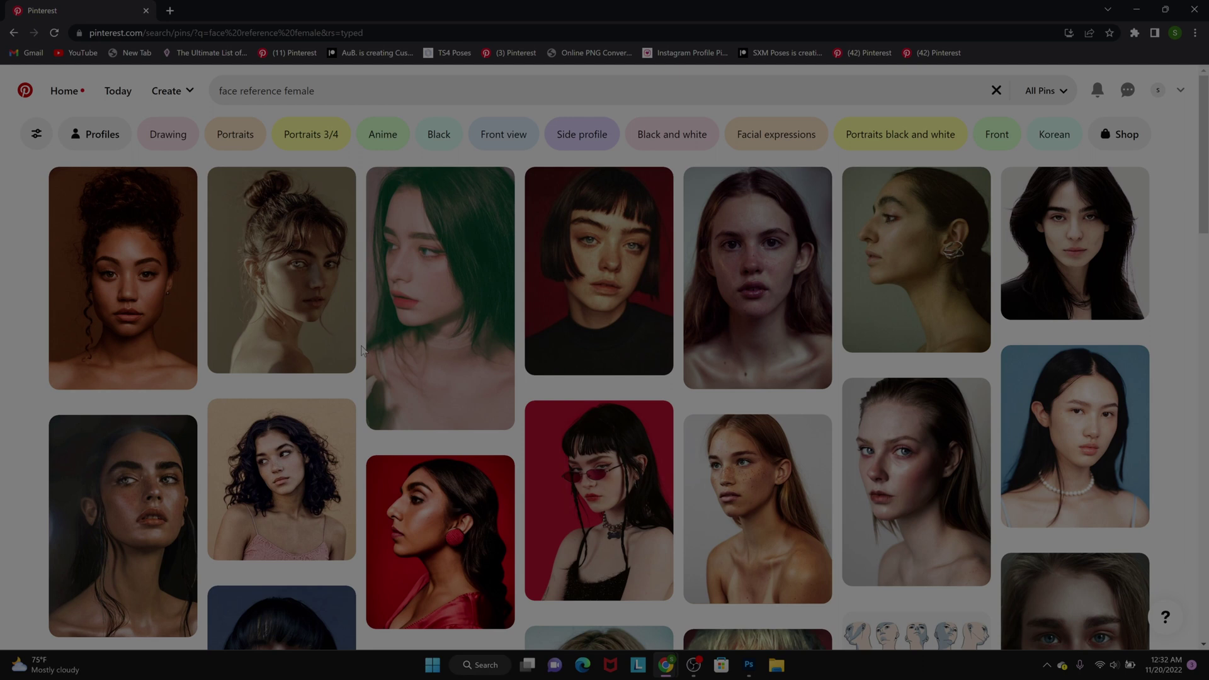
Look through the face reference results for a clear, front-facing female portrait
scroll(362, 351, down, 5)
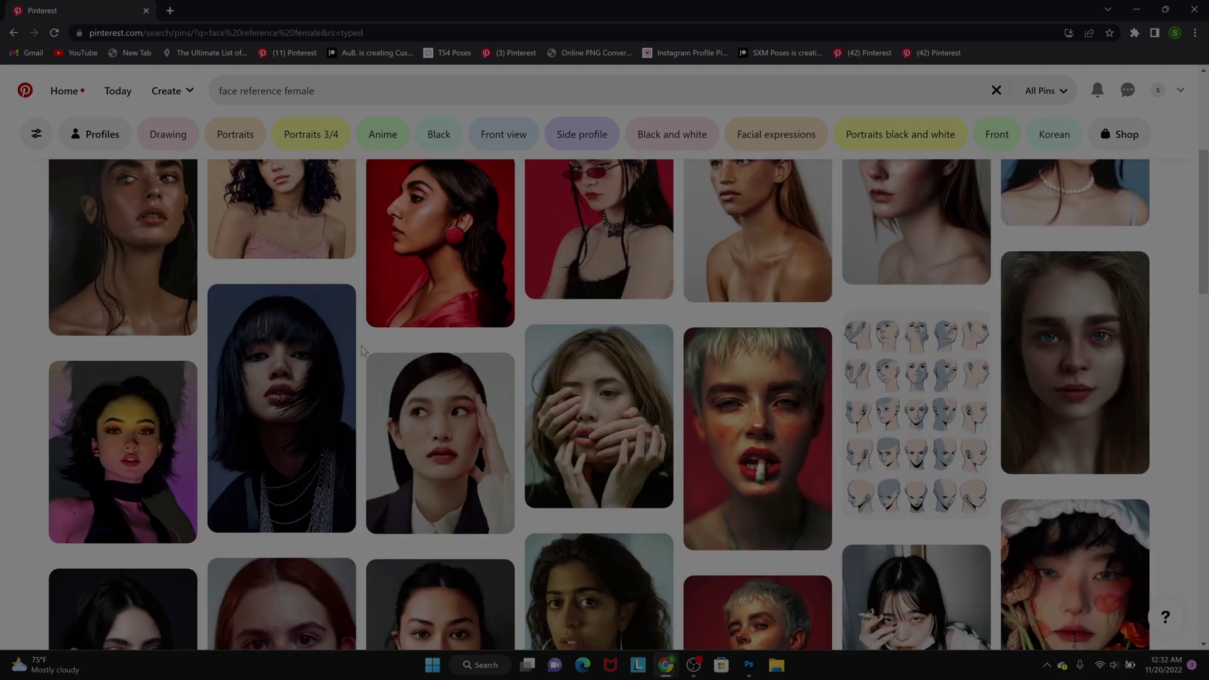
scroll(362, 351, down, 4)
scroll(415, 382, up, 2)
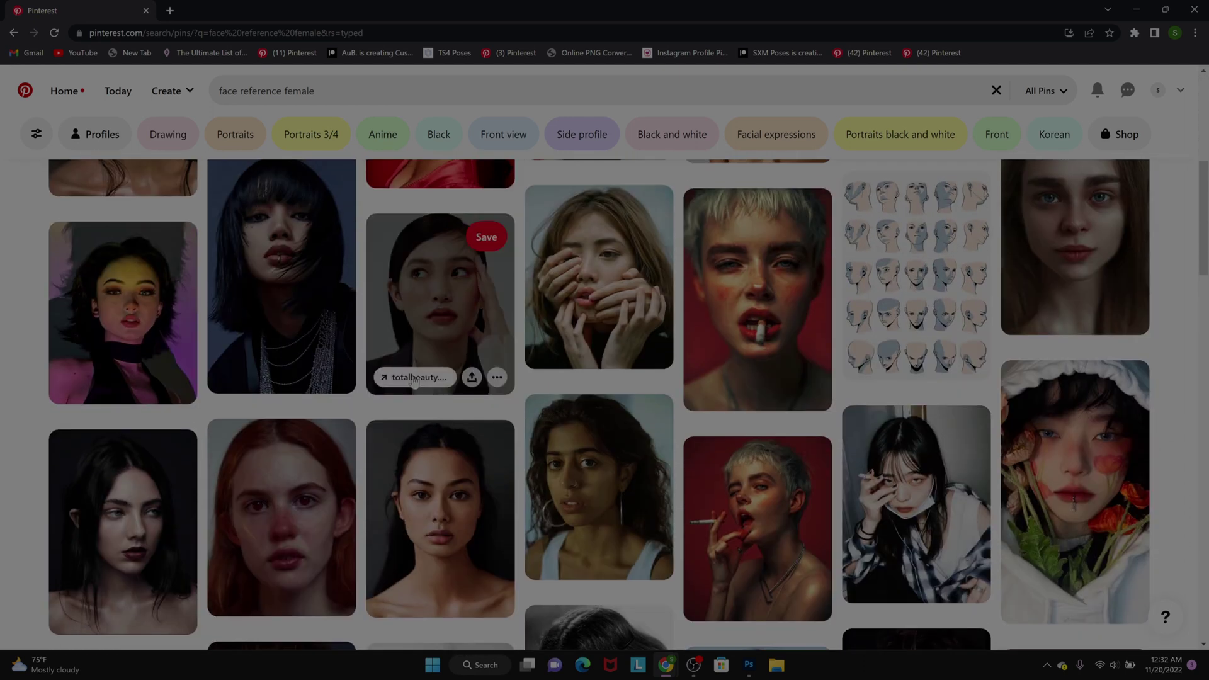
scroll(592, 435, down, 2)
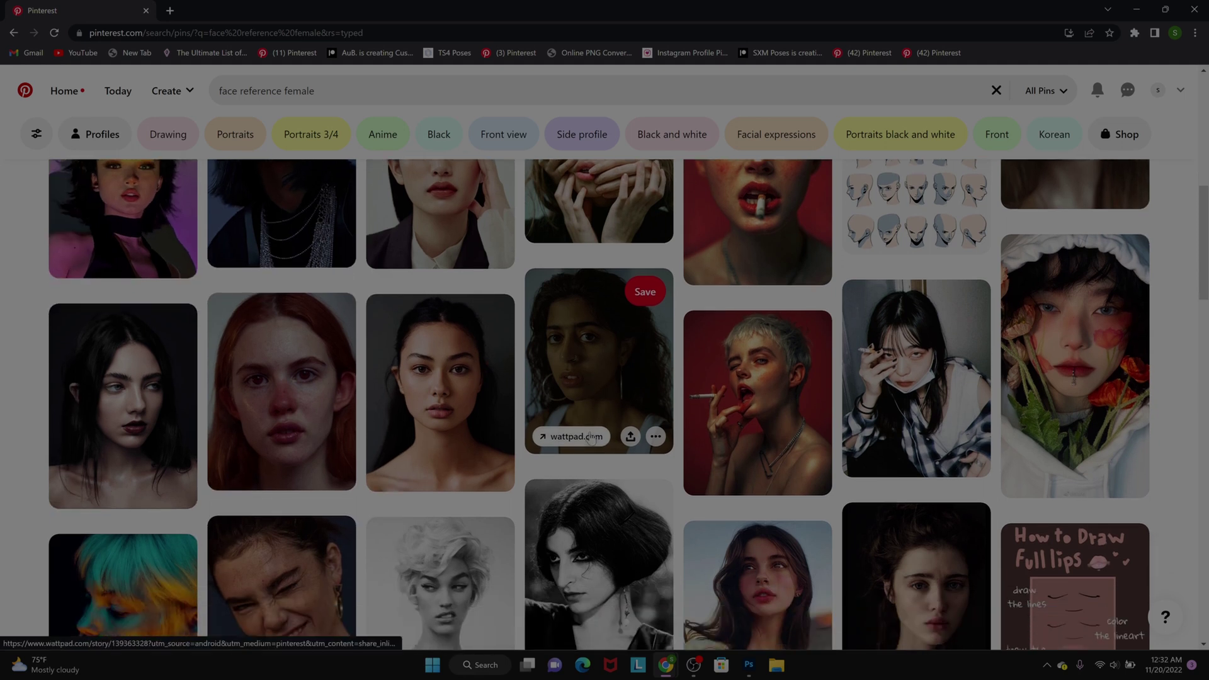
scroll(592, 438, down, 6)
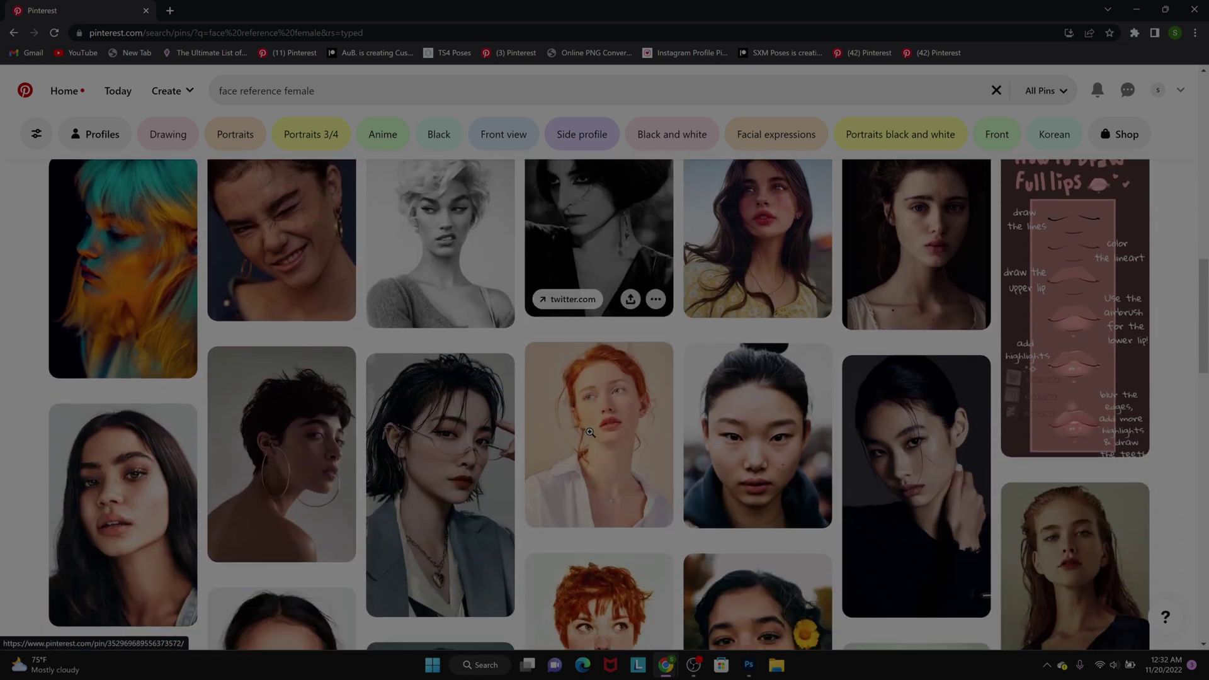
scroll(592, 435, down, 2)
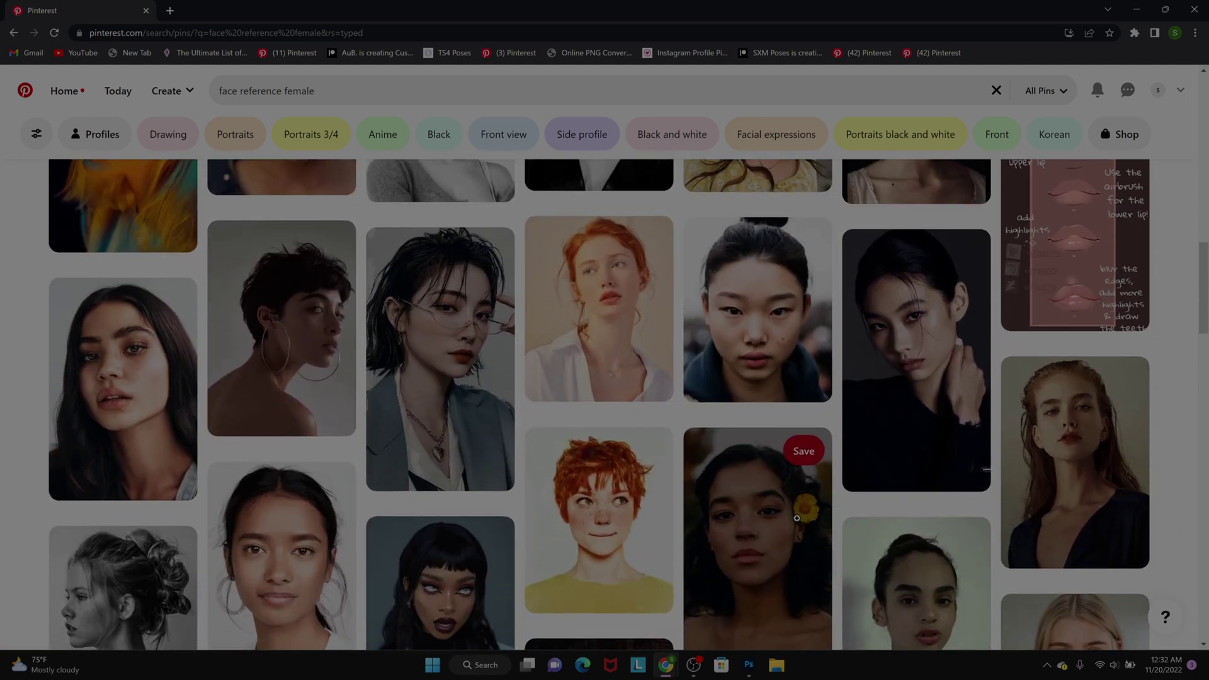
scroll(771, 513, down, 2)
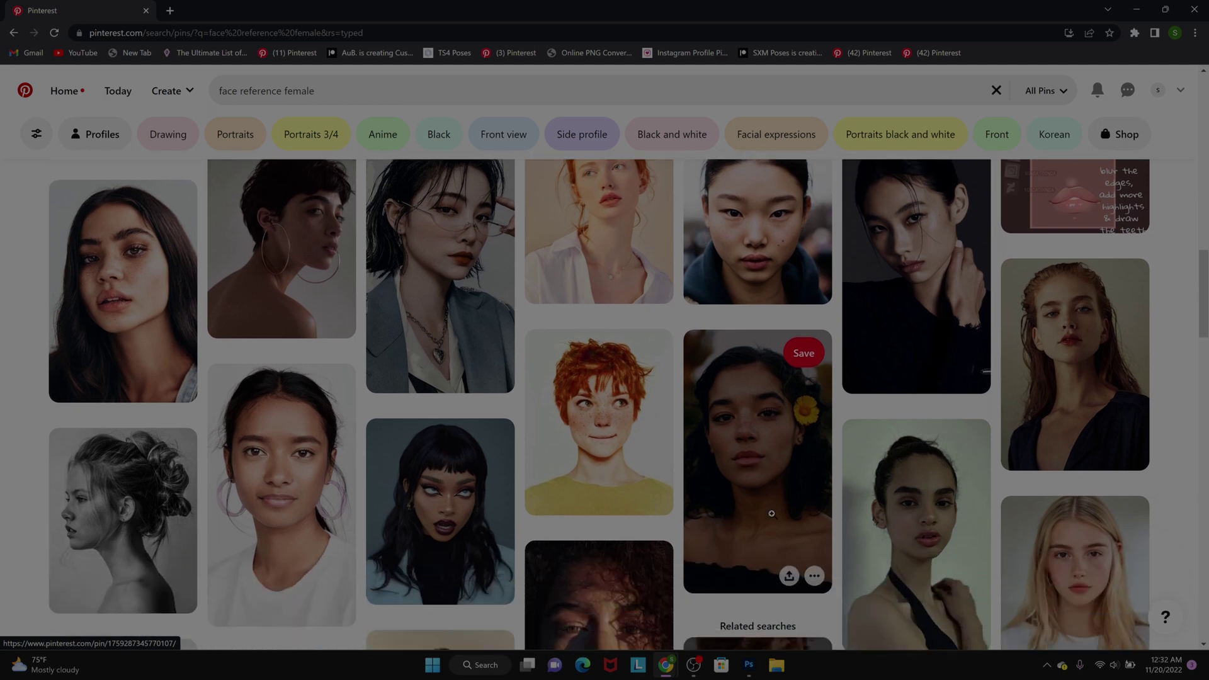
scroll(769, 513, down, 4)
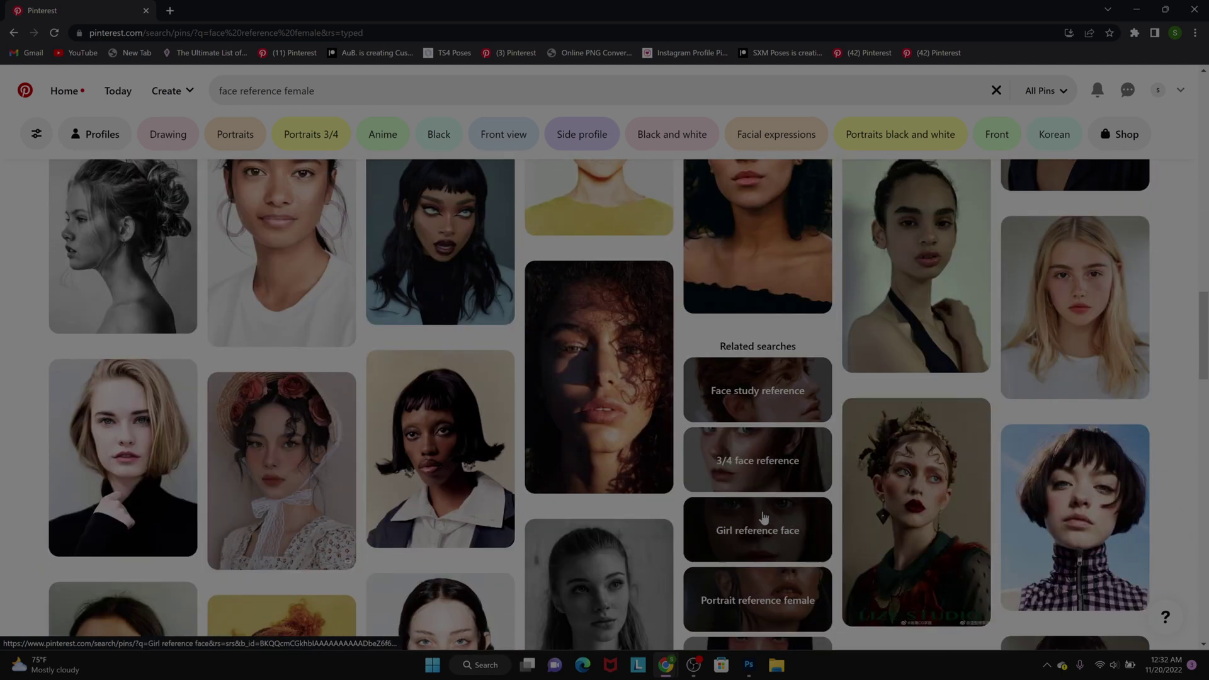
scroll(764, 516, down, 4)
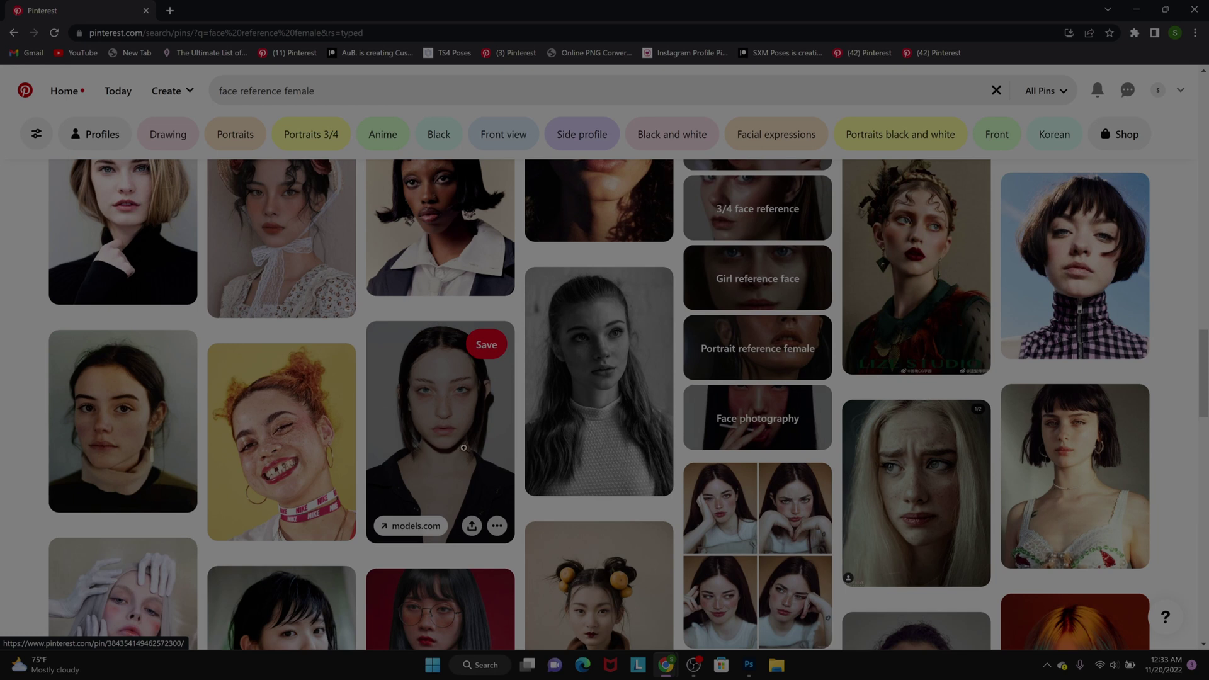
scroll(770, 390, down, 6)
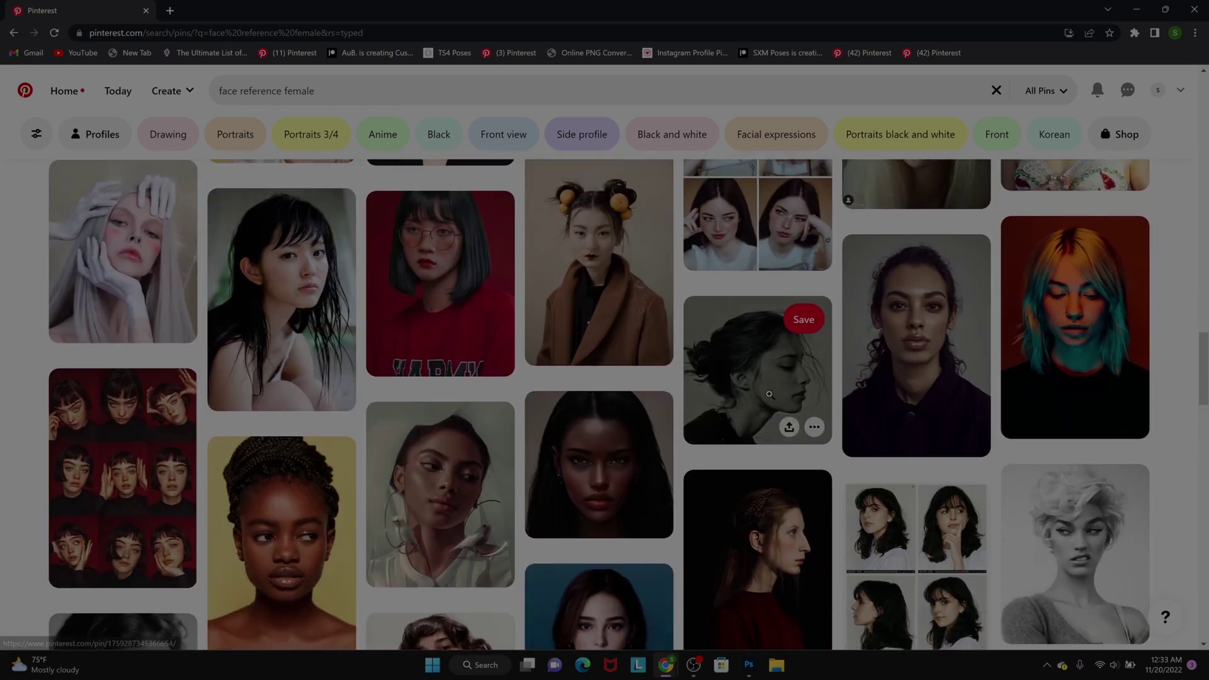
scroll(768, 393, down, 4)
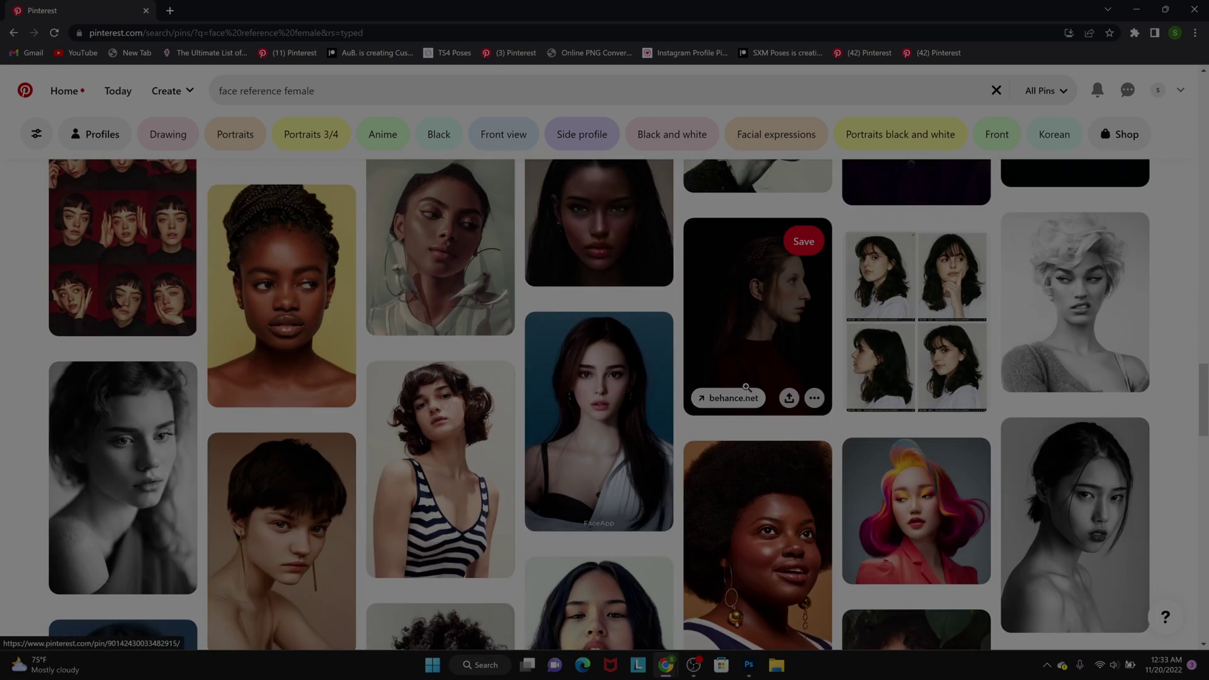
scroll(746, 386, down, 6)
scroll(744, 384, down, 5)
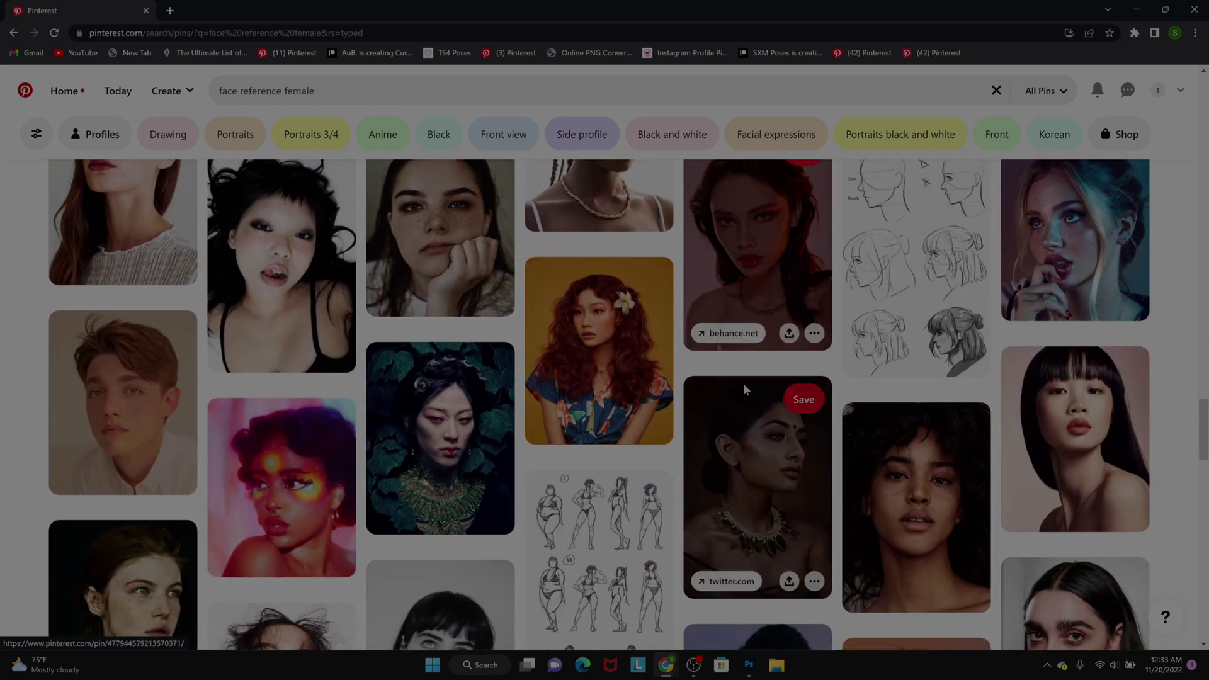
scroll(744, 384, down, 5)
scroll(744, 385, down, 5)
scroll(744, 384, down, 8)
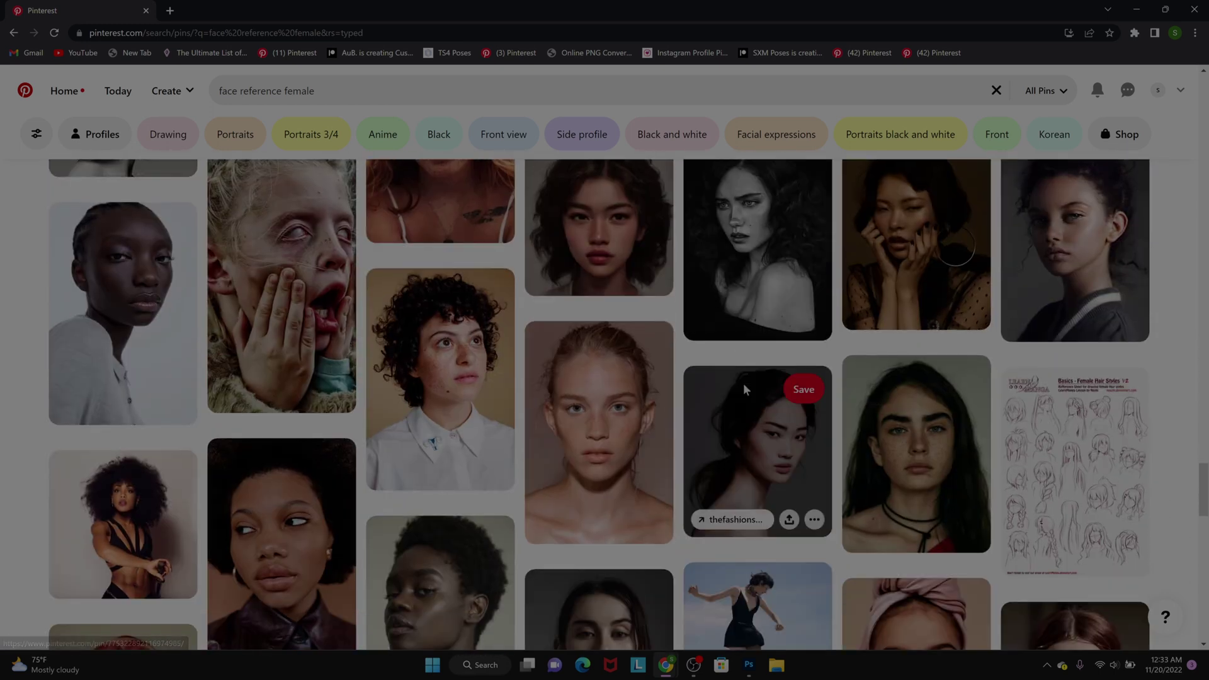
scroll(744, 389, down, 1)
scroll(743, 384, down, 3)
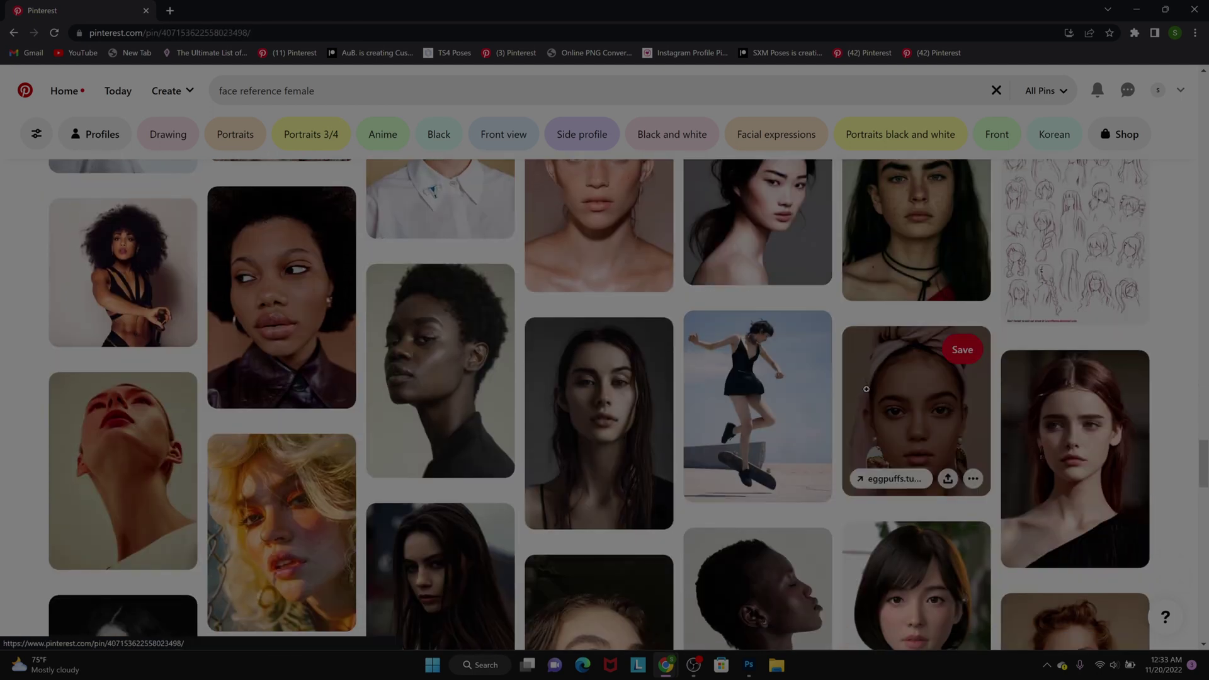
Open the front-facing portrait of the woman wearing a pink head wrap and large gold earrings
click(855, 389)
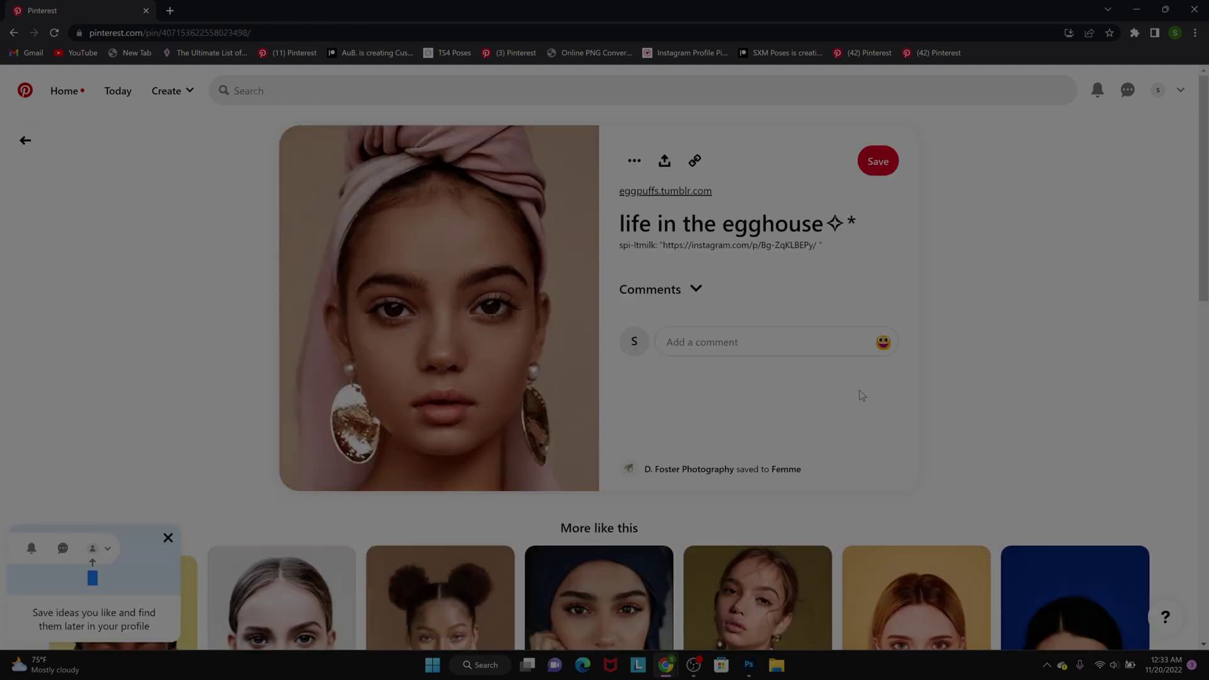
scroll(830, 403, down, 1)
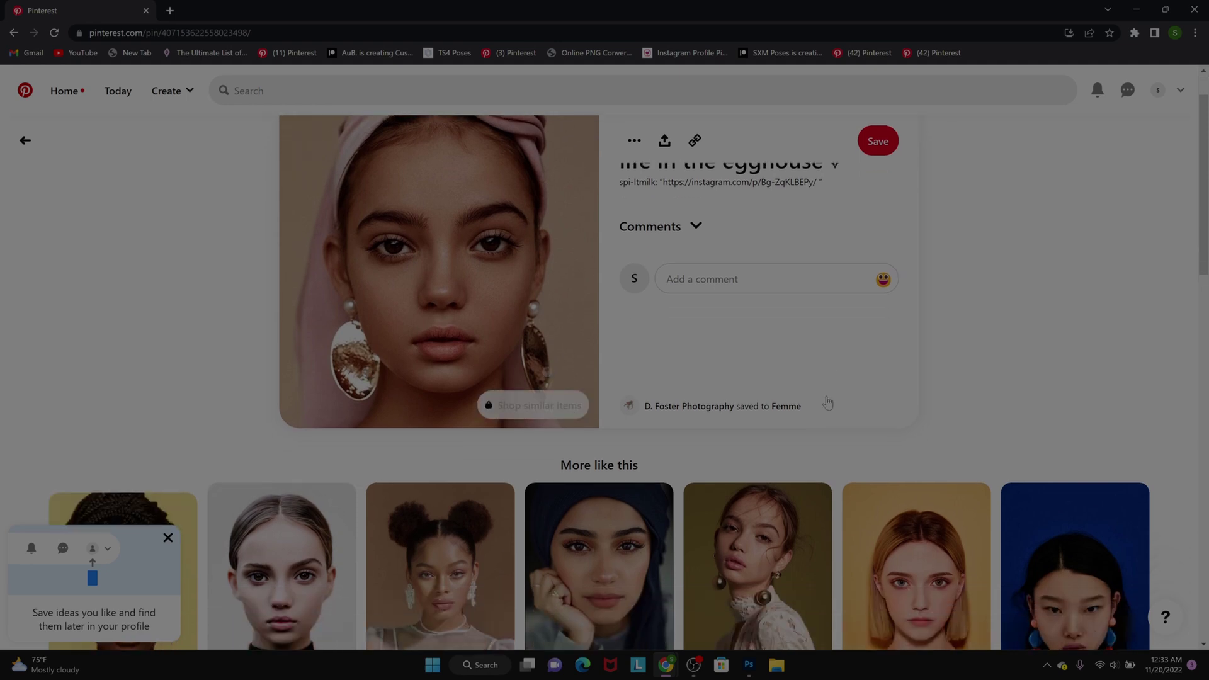
scroll(461, 296, up, 1)
Save the portrait image to Downloads as a JPG named "Facemask tutorial photo" and dismiss the download notice
right_click(462, 307)
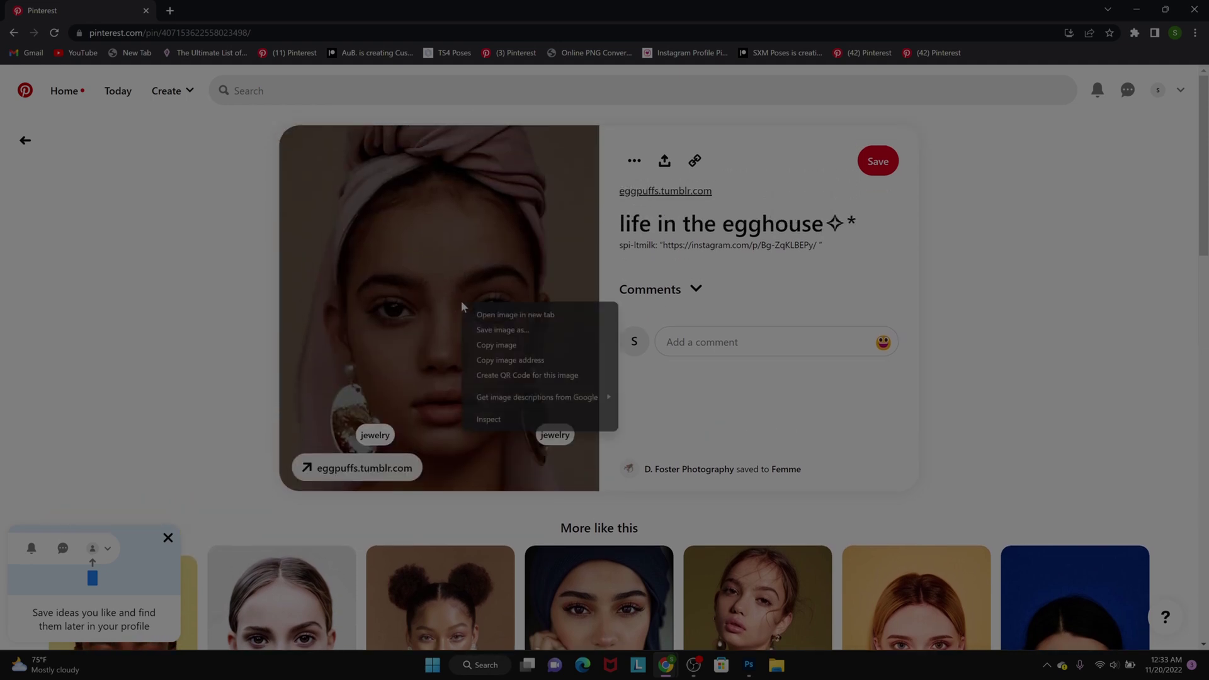
click(484, 331)
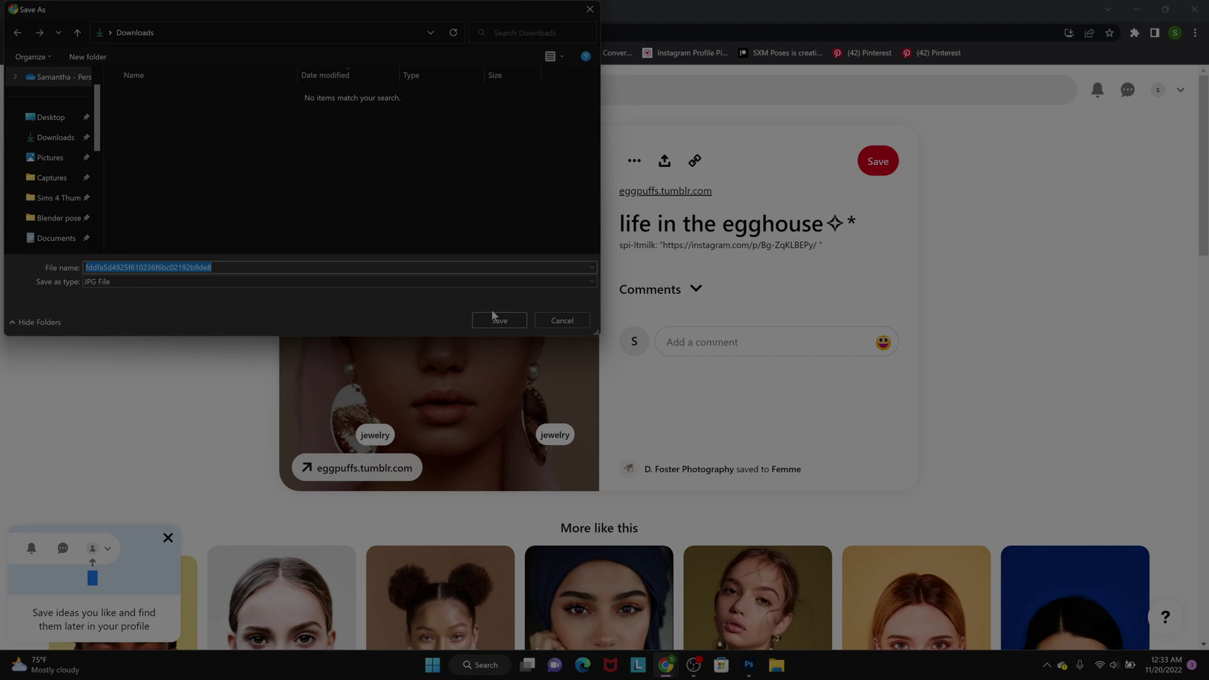
key(BackSpace)
text(ce)
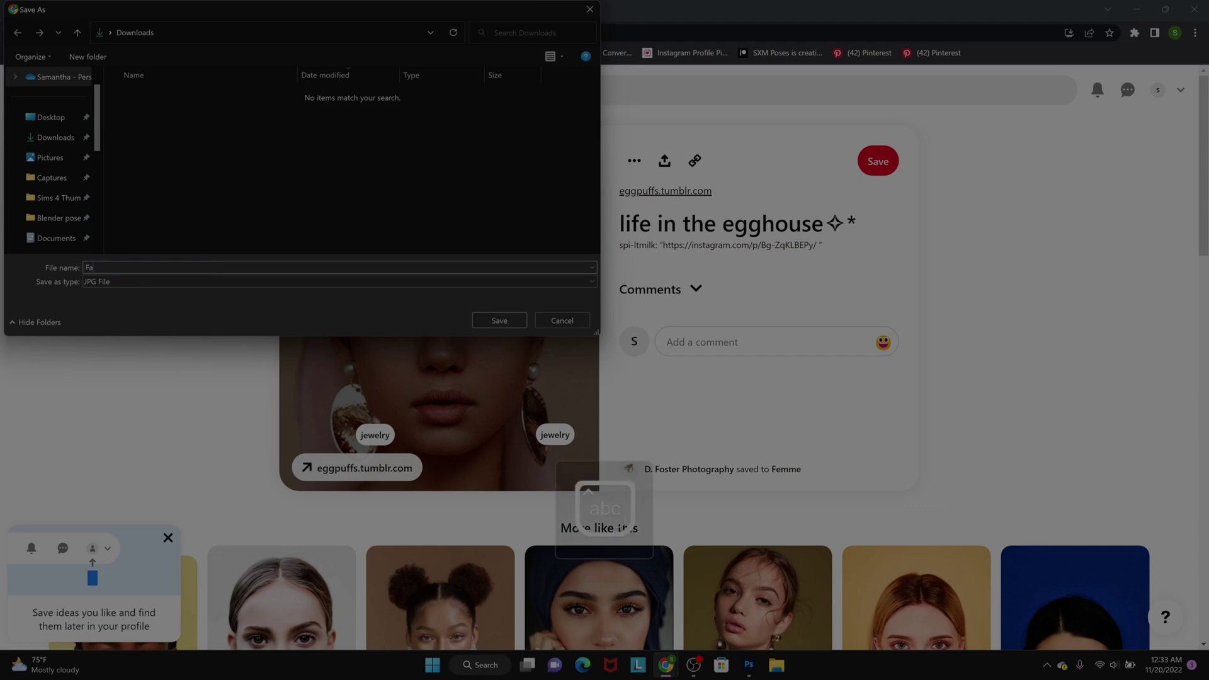
text(masktutorial photo)
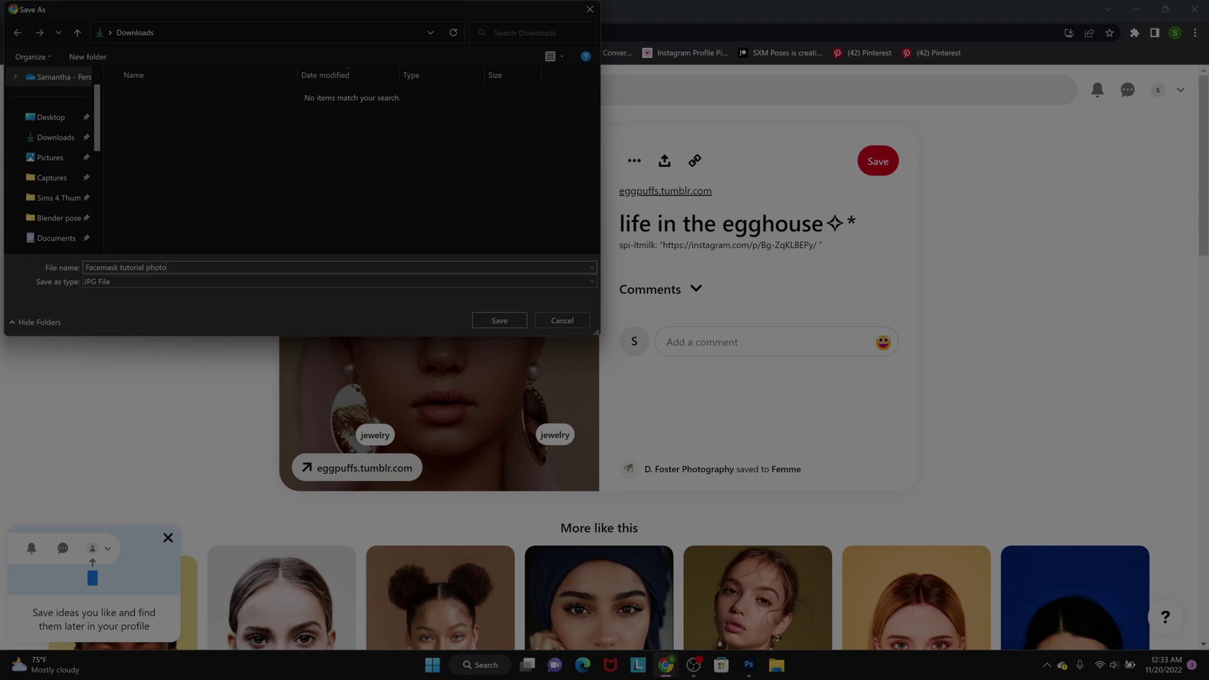
click(504, 321)
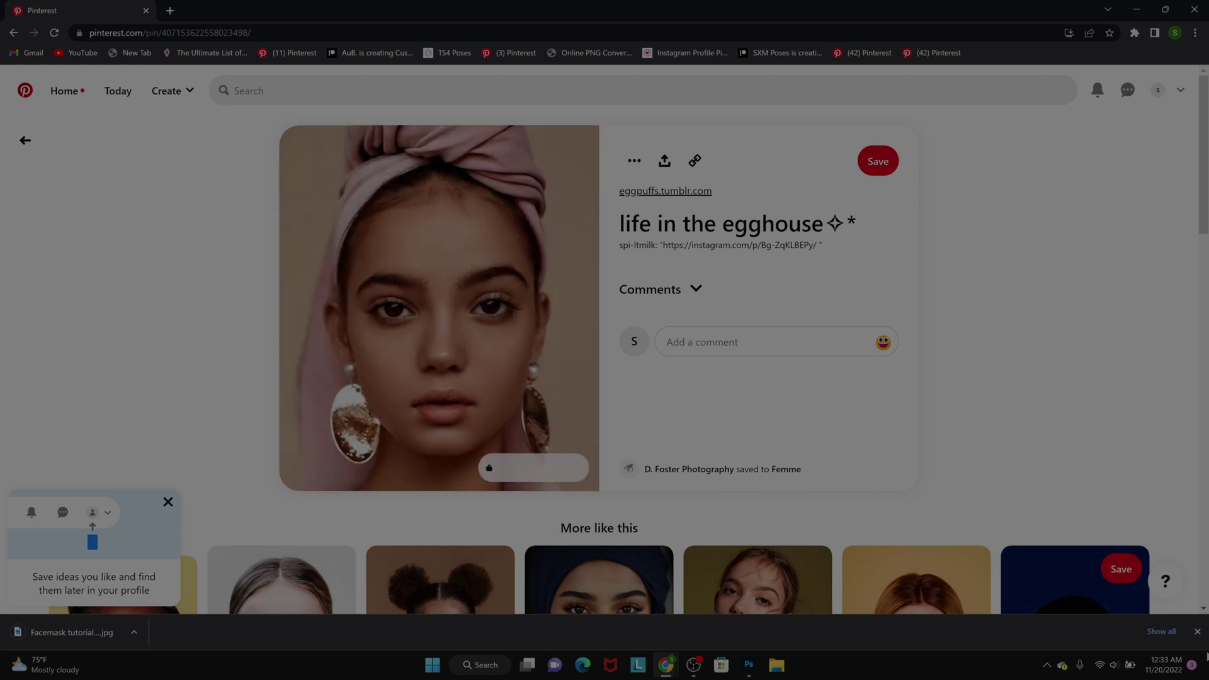
click(1197, 632)
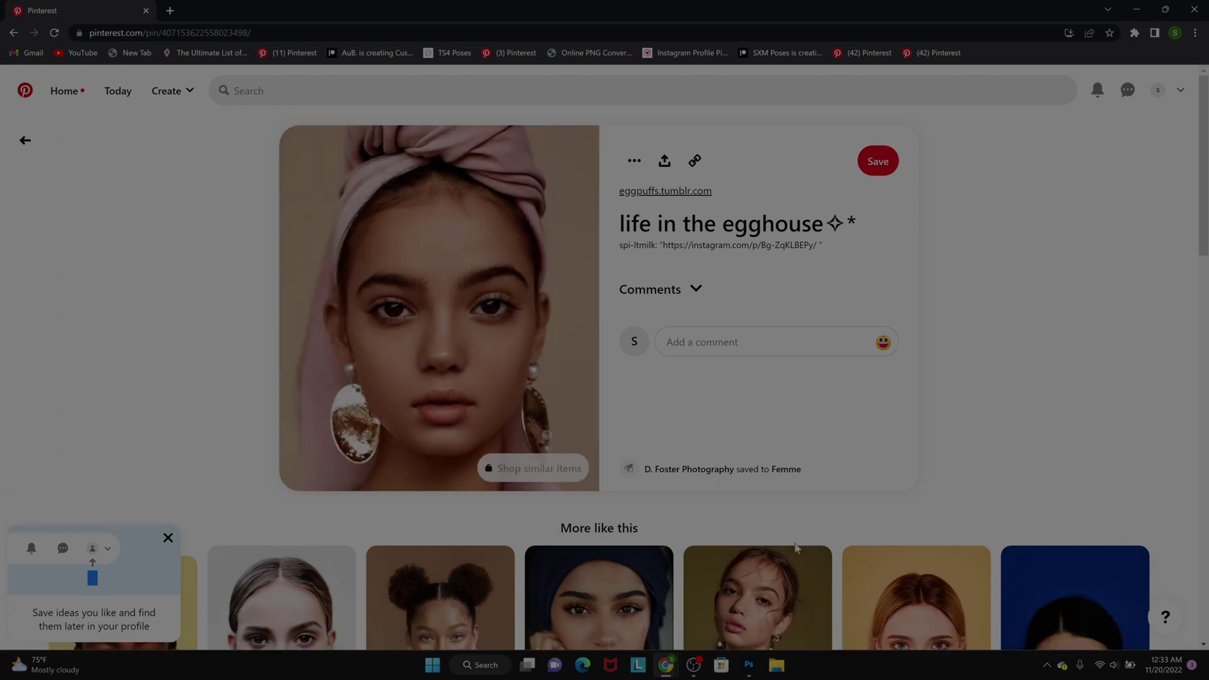
Switch to Photoshop and open "Facemask tutorial photo" from the Downloads folder as a separate document, enlarged to 200%
click(749, 671)
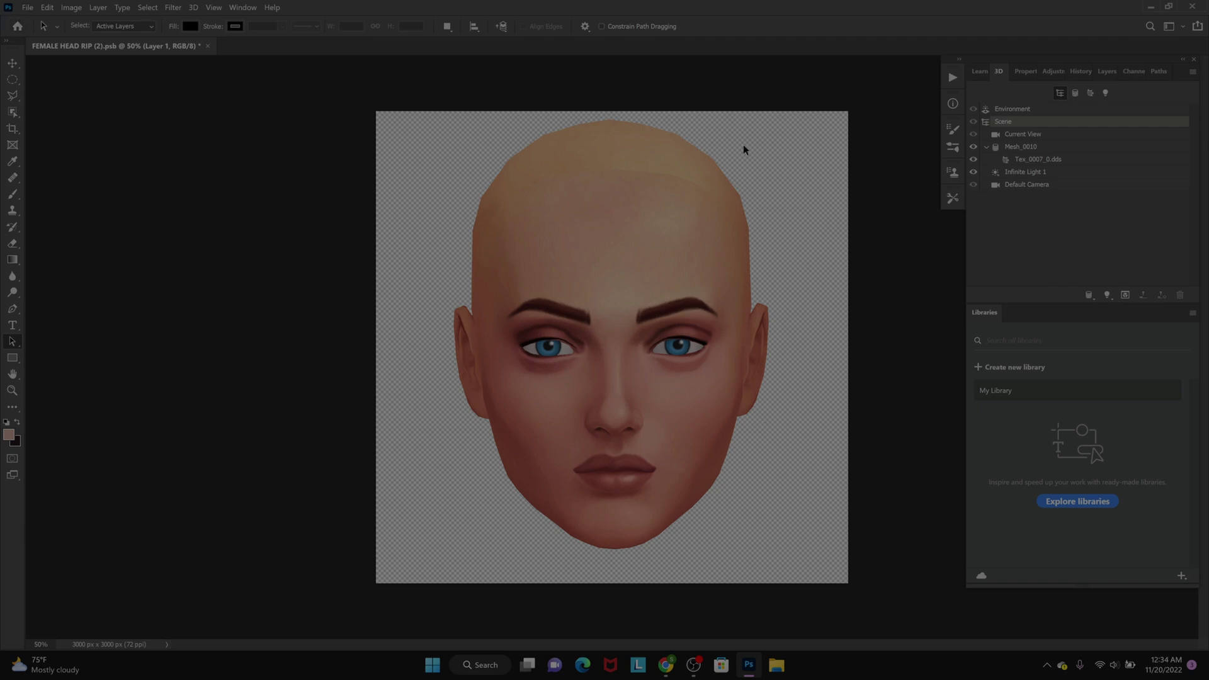
click(28, 7)
click(40, 23)
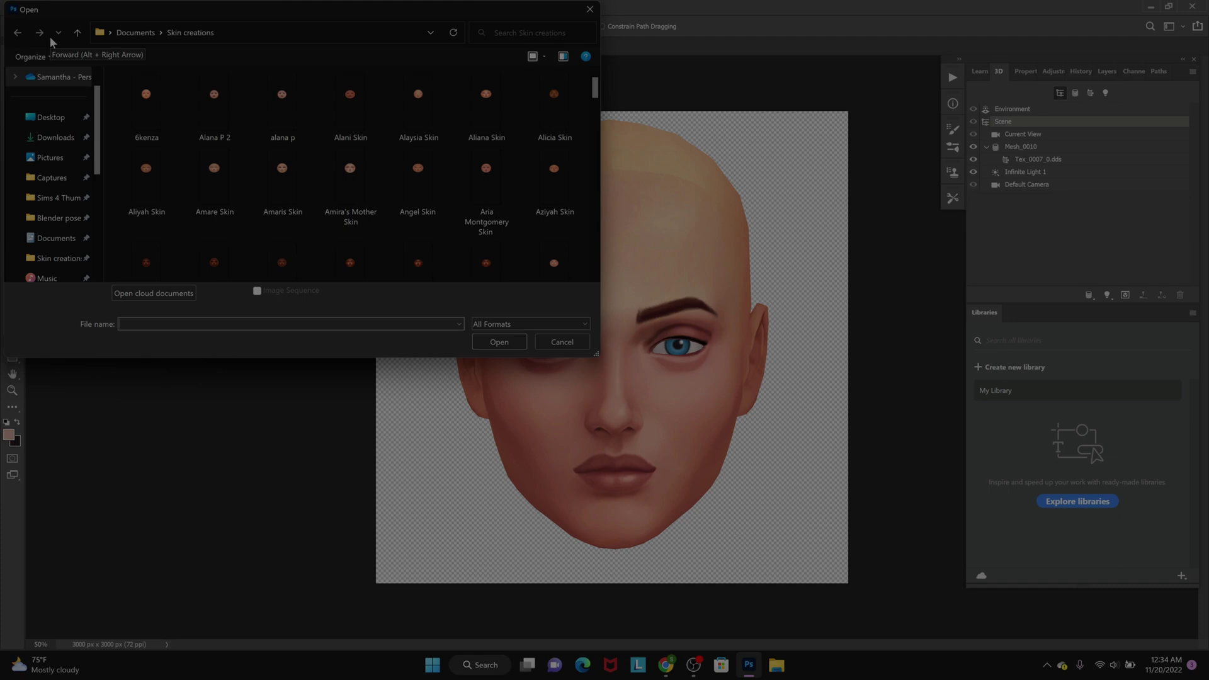
click(54, 137)
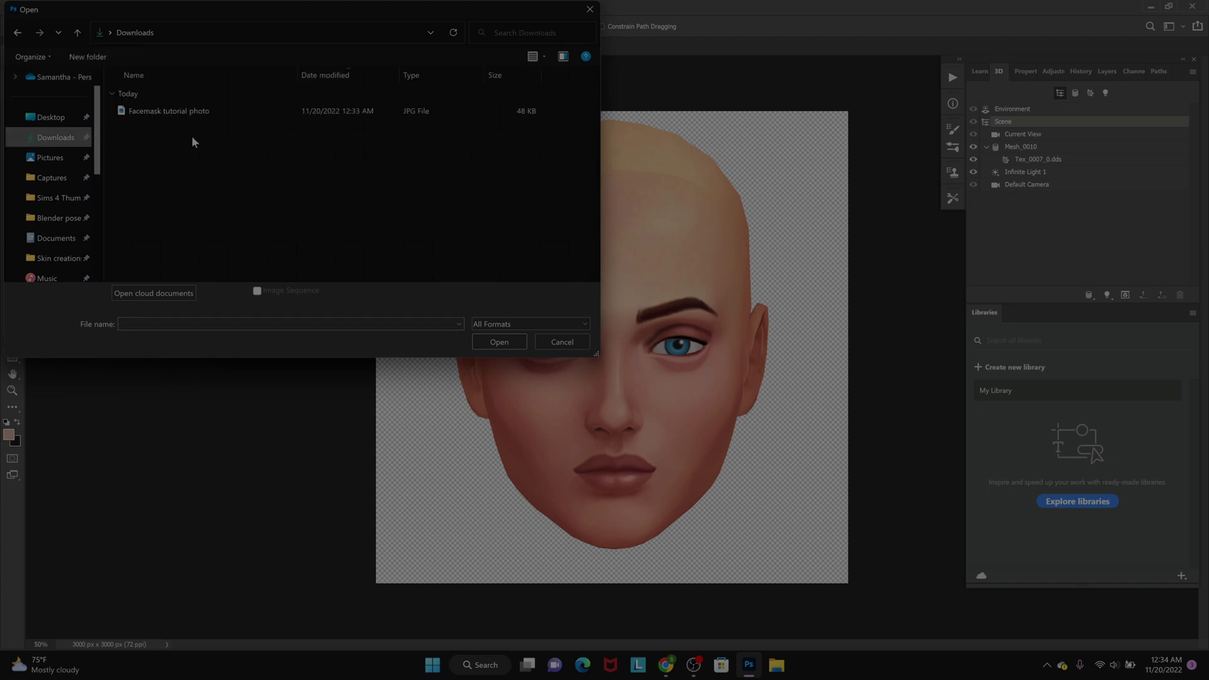
click(165, 112)
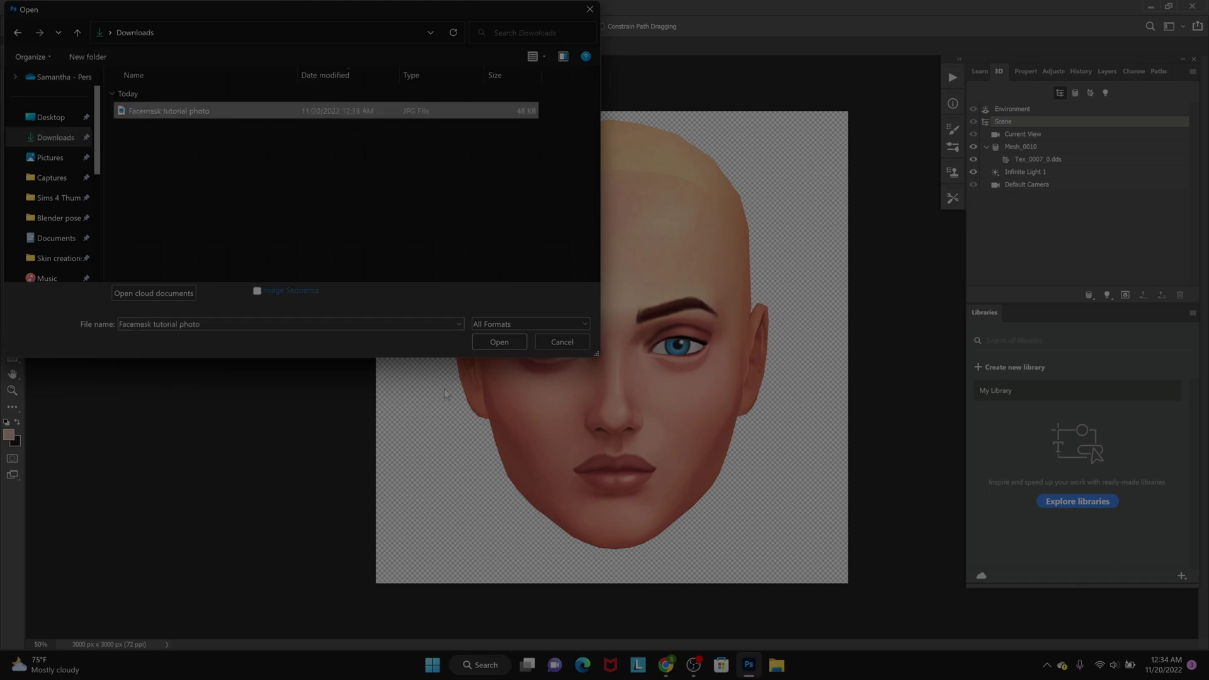
click(499, 343)
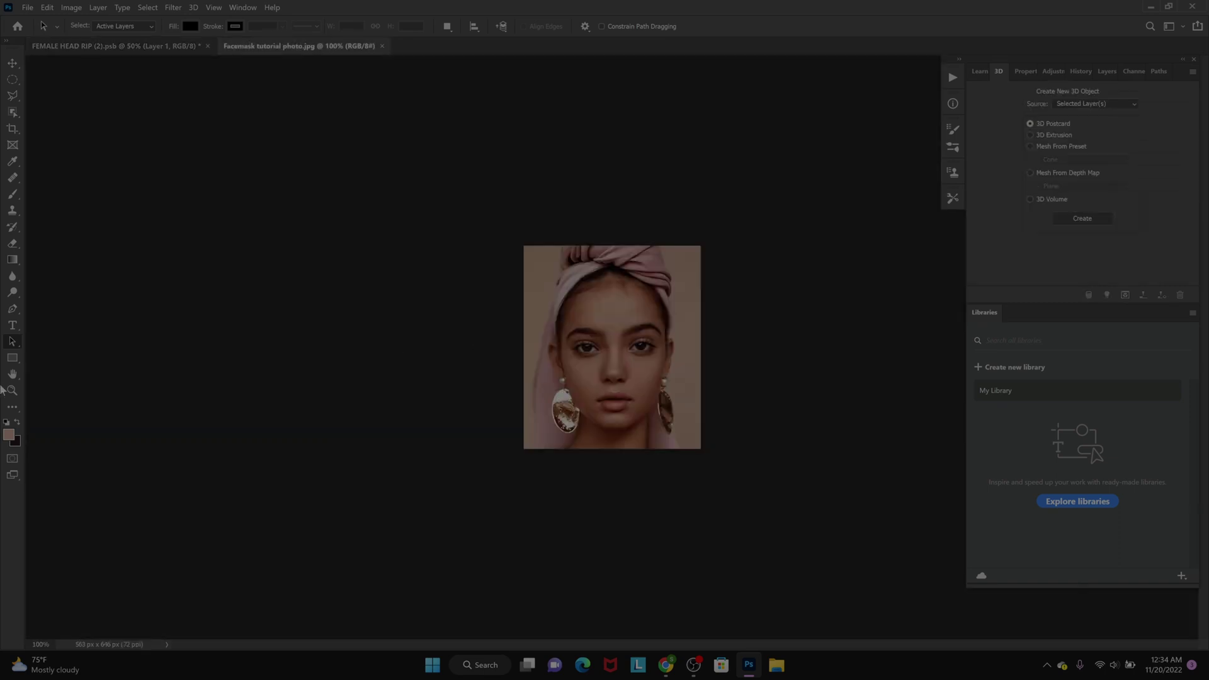
click(12, 390)
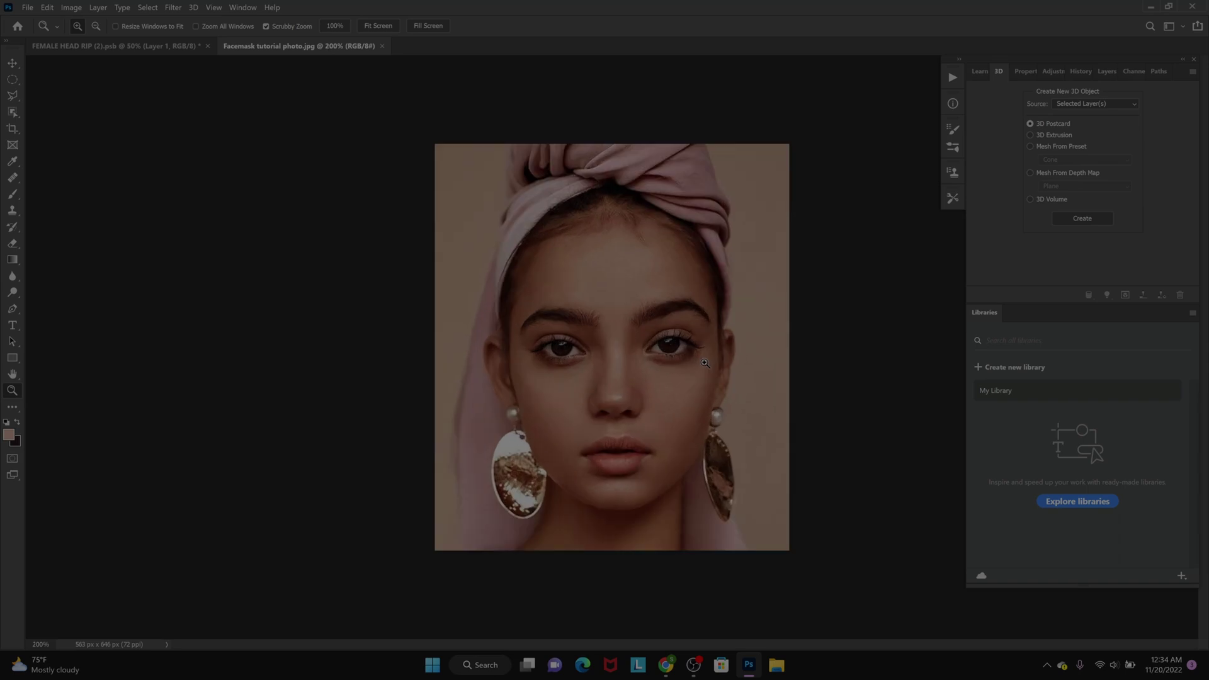
Show the portrait's layers and unlock its Background layer so that it becomes editable
click(655, 402)
click(659, 403)
scroll(765, 439, up, 1)
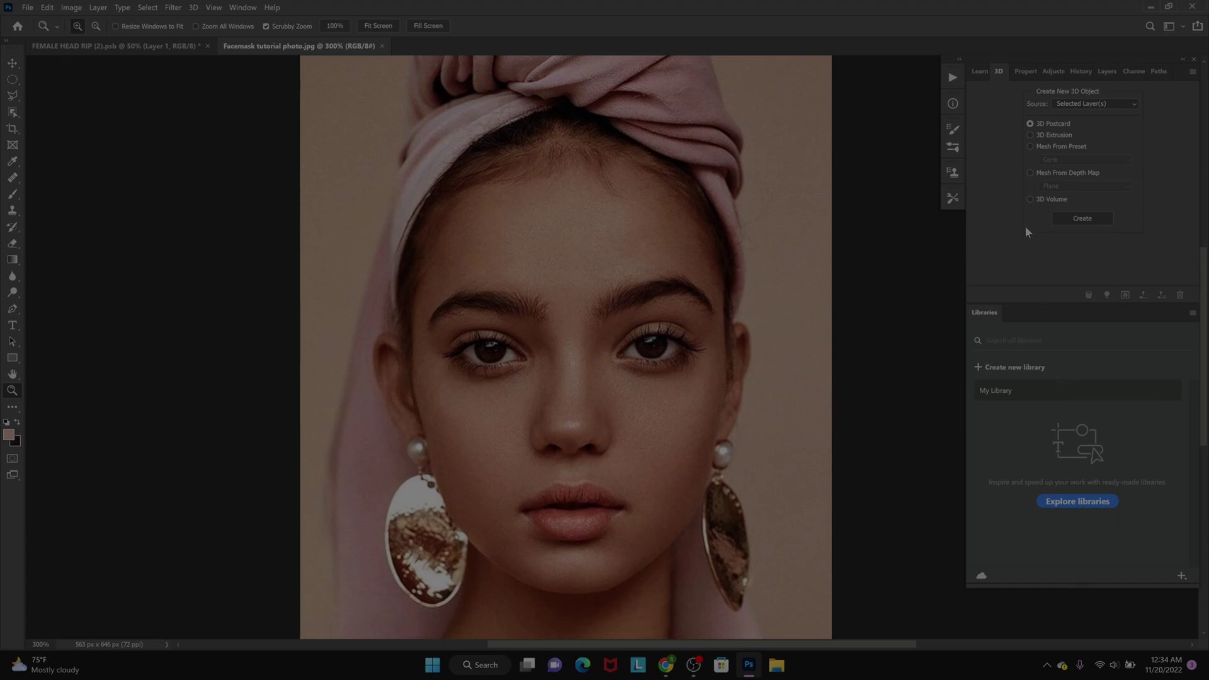
click(1020, 71)
click(1068, 71)
click(1087, 73)
click(1104, 73)
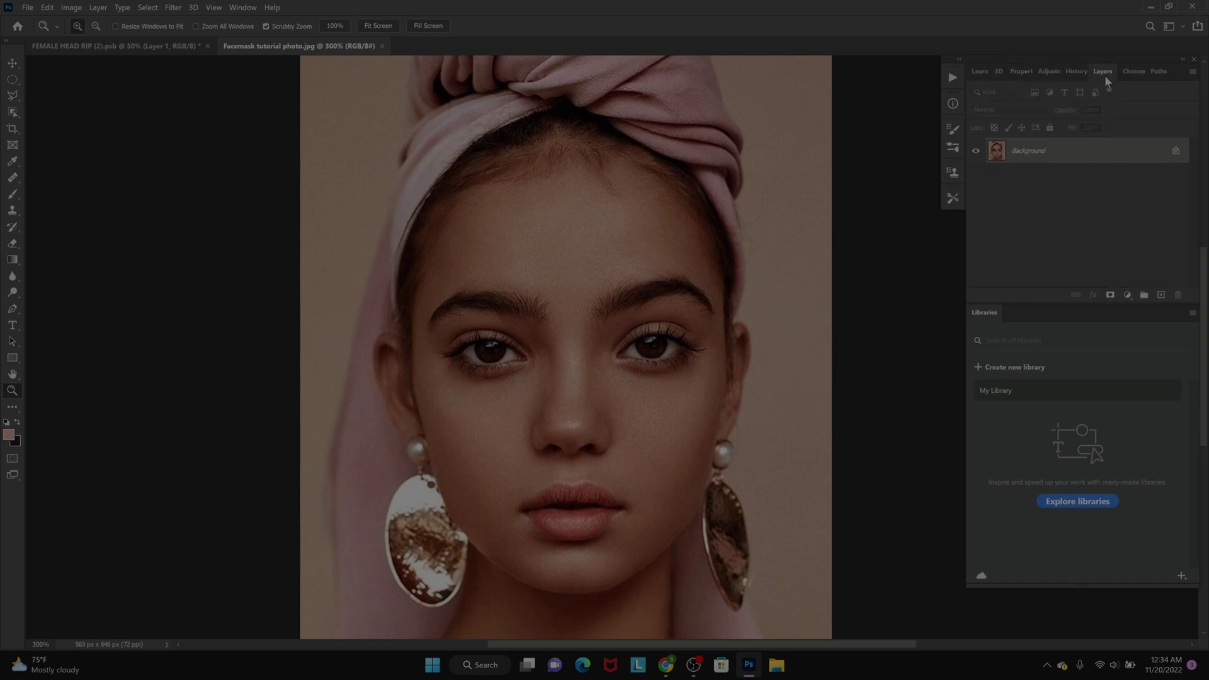
click(1176, 150)
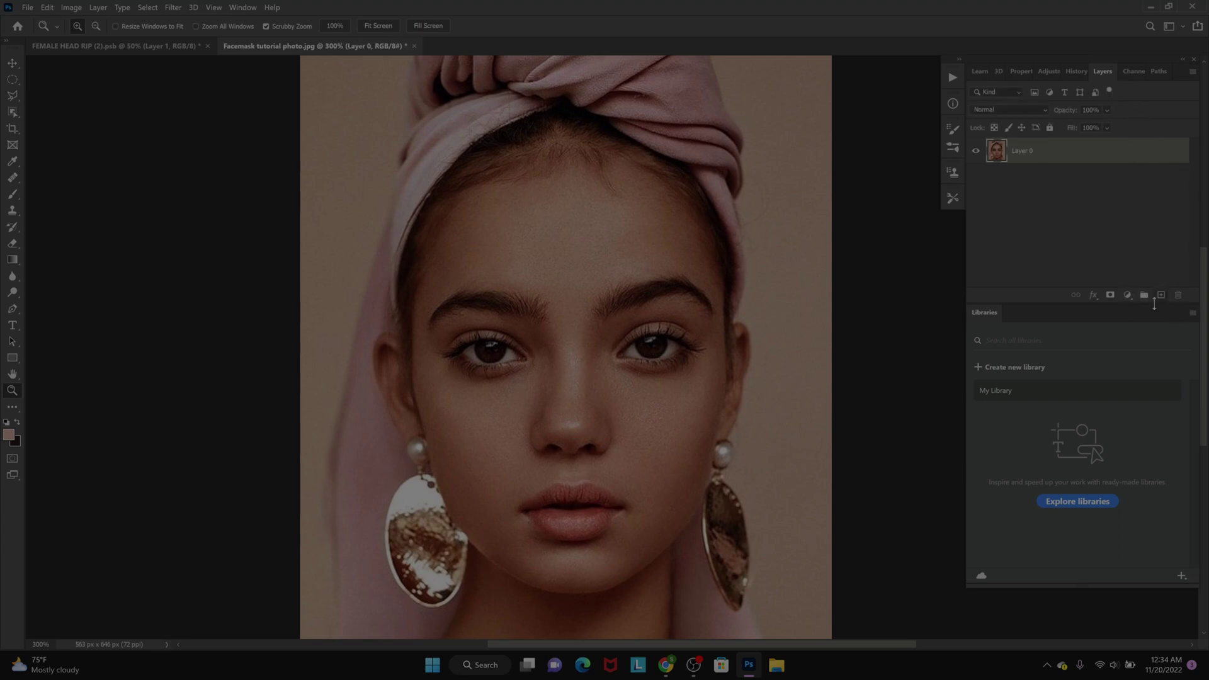
Lock the portrait layer, select a triangle on the forehead with the Polygonal Lasso and copy it to a new layer
click(1050, 128)
click(13, 97)
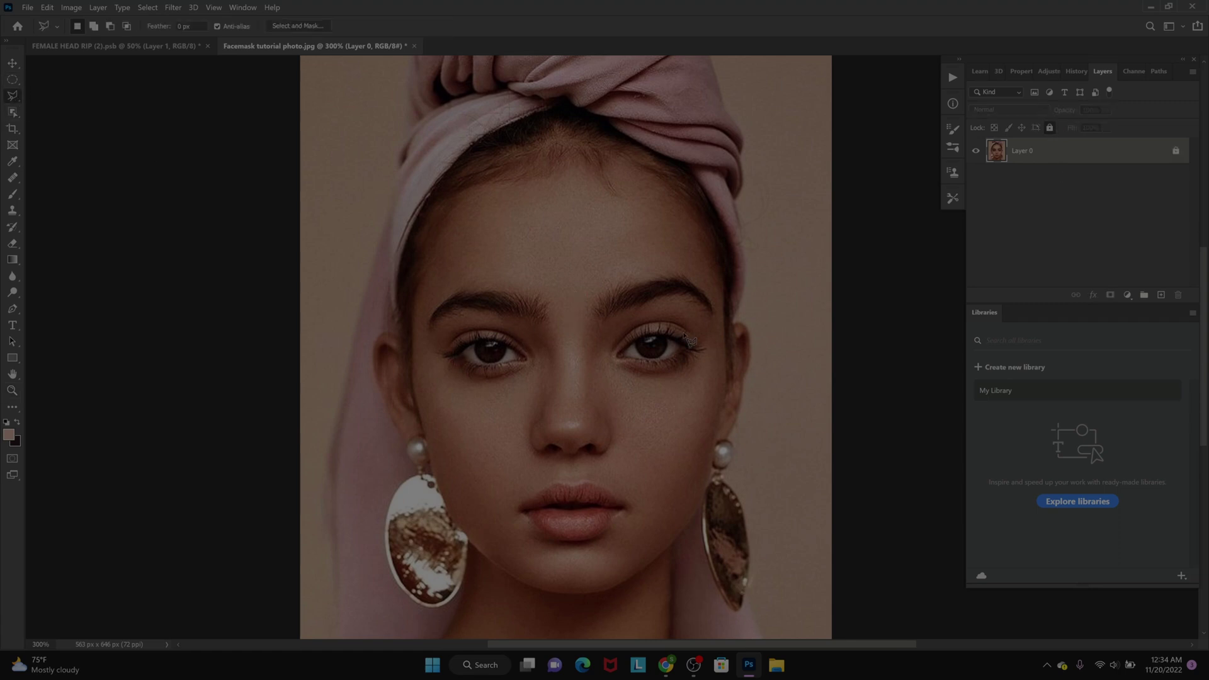
click(636, 283)
click(516, 293)
click(463, 283)
click(529, 218)
click(463, 291)
click(655, 294)
click(527, 220)
key(ctrl+j)
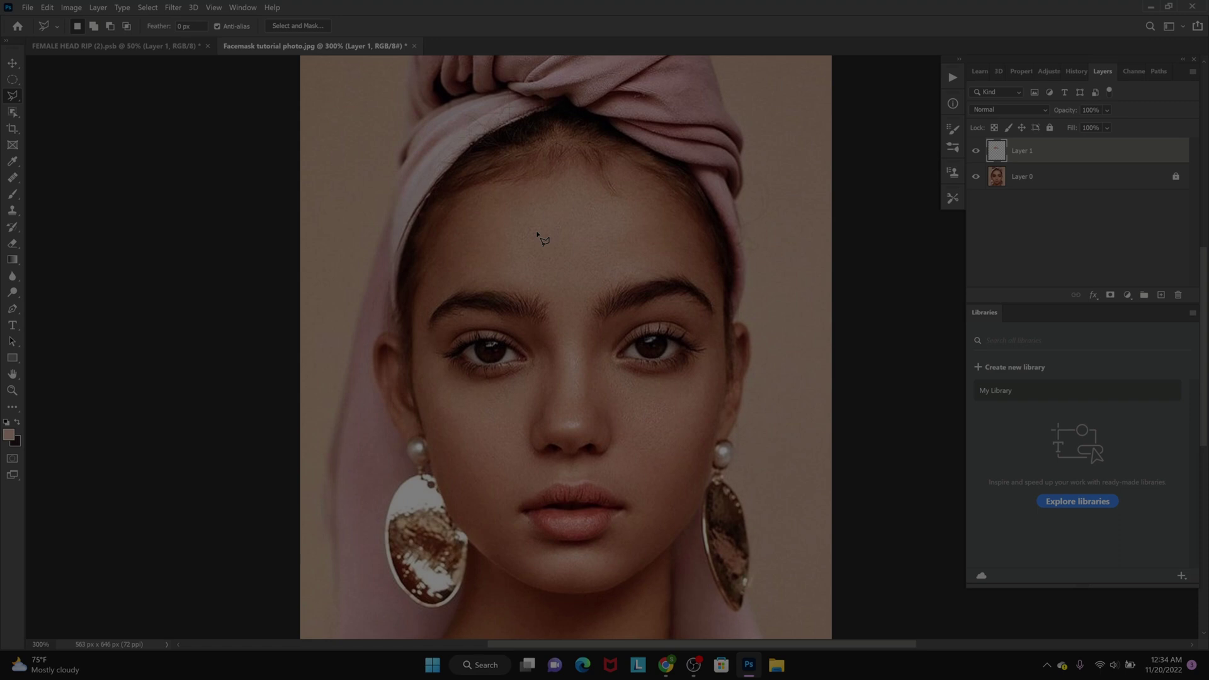
Undo the copying of the forehead triangle to a new layer
right_click(1054, 155)
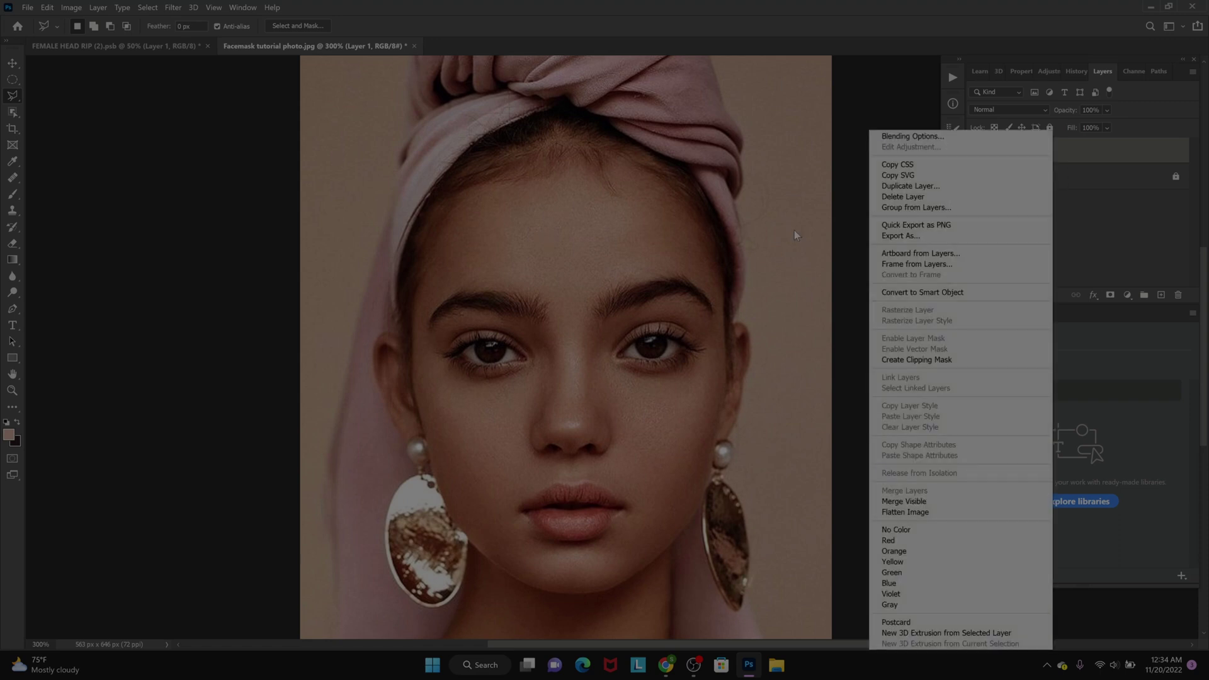
click(46, 13)
click(48, 6)
click(54, 21)
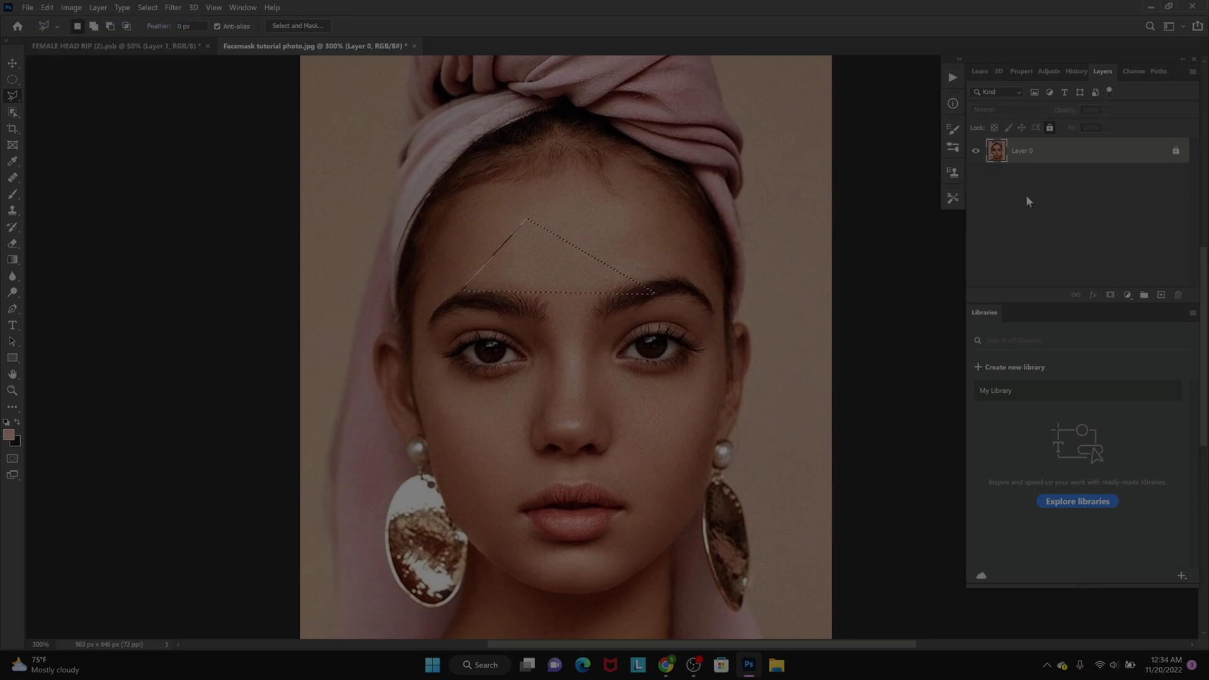
Unlock the portrait layer and clear the triangular forehead selection
click(1050, 128)
right_click(556, 292)
click(570, 297)
Outline the inside of the portrait's left-hand eye with the Polygonal Lasso, delete the eyeball area and deselect
click(12, 390)
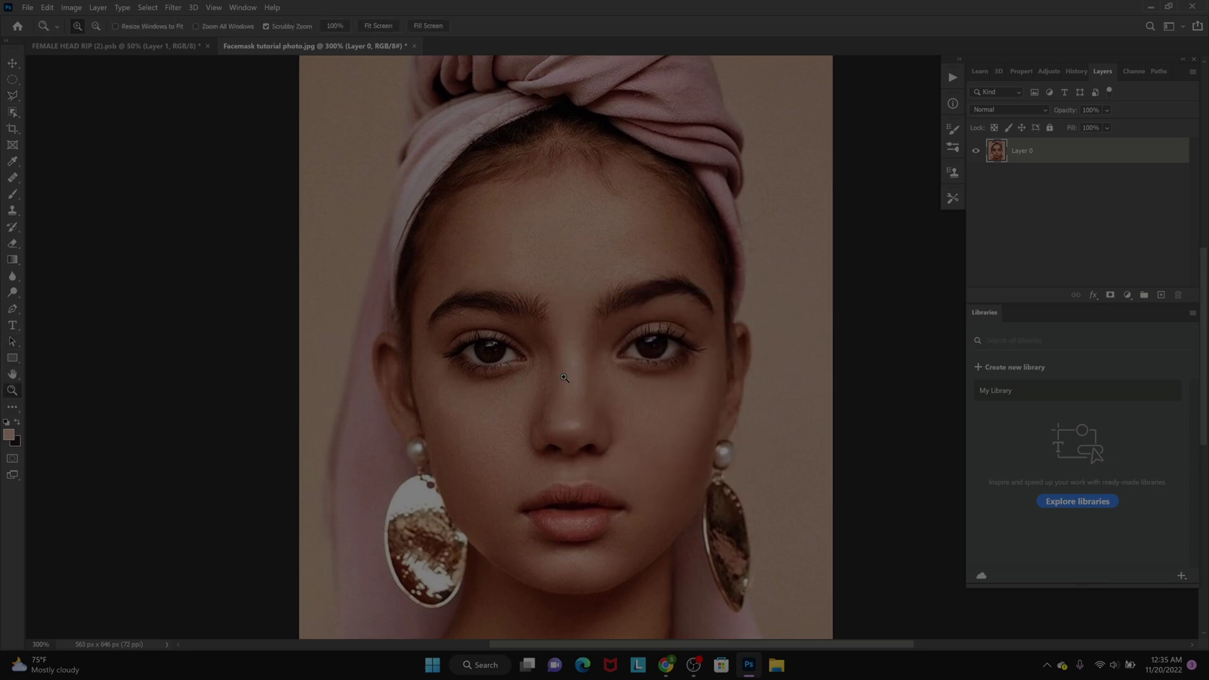
click(561, 375)
scroll(696, 499, down, 1)
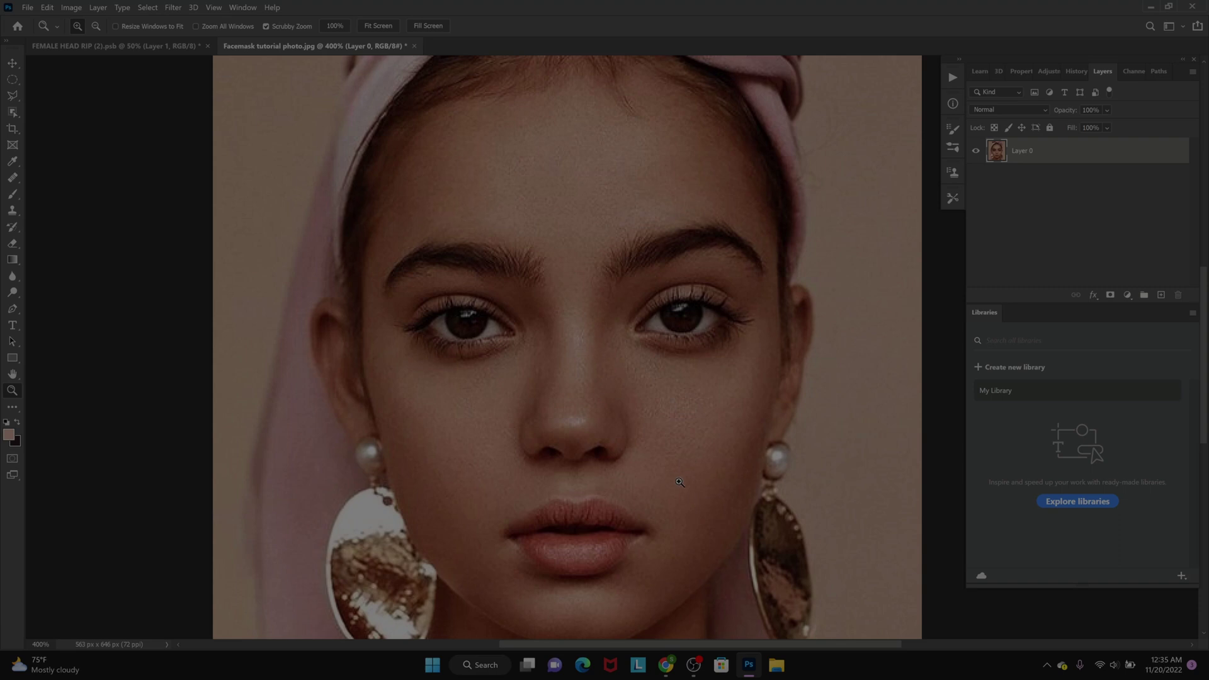
scroll(680, 483, down, 2)
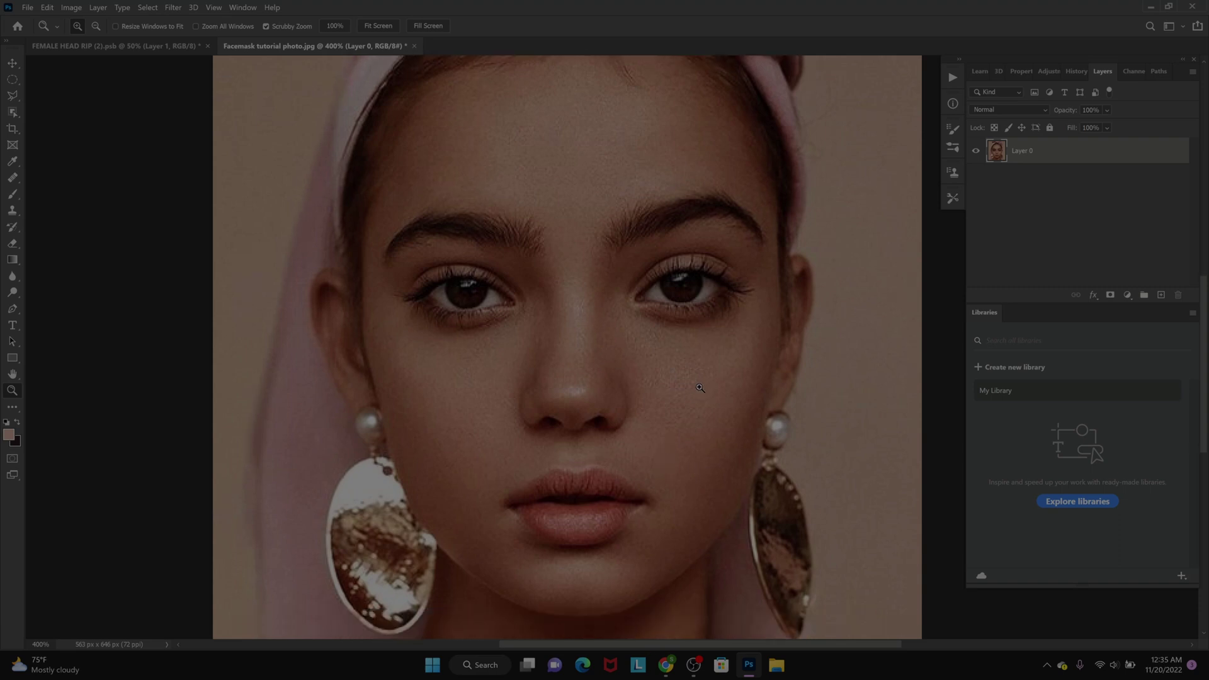
click(10, 97)
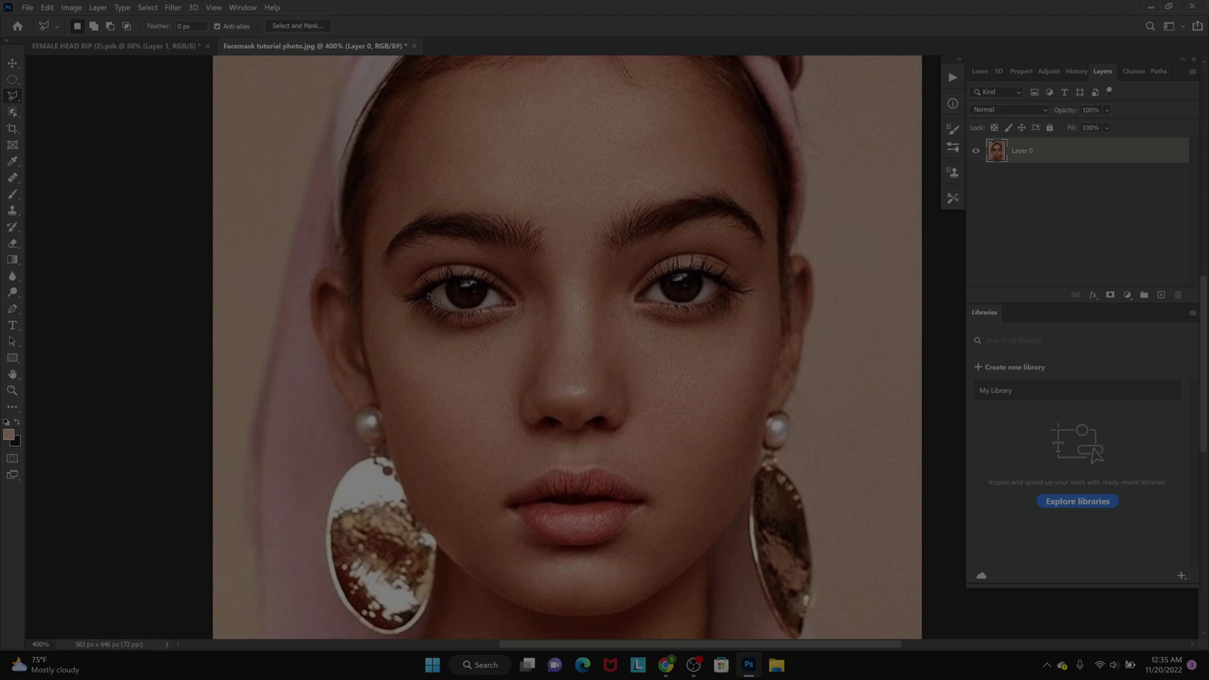
right_click(12, 99)
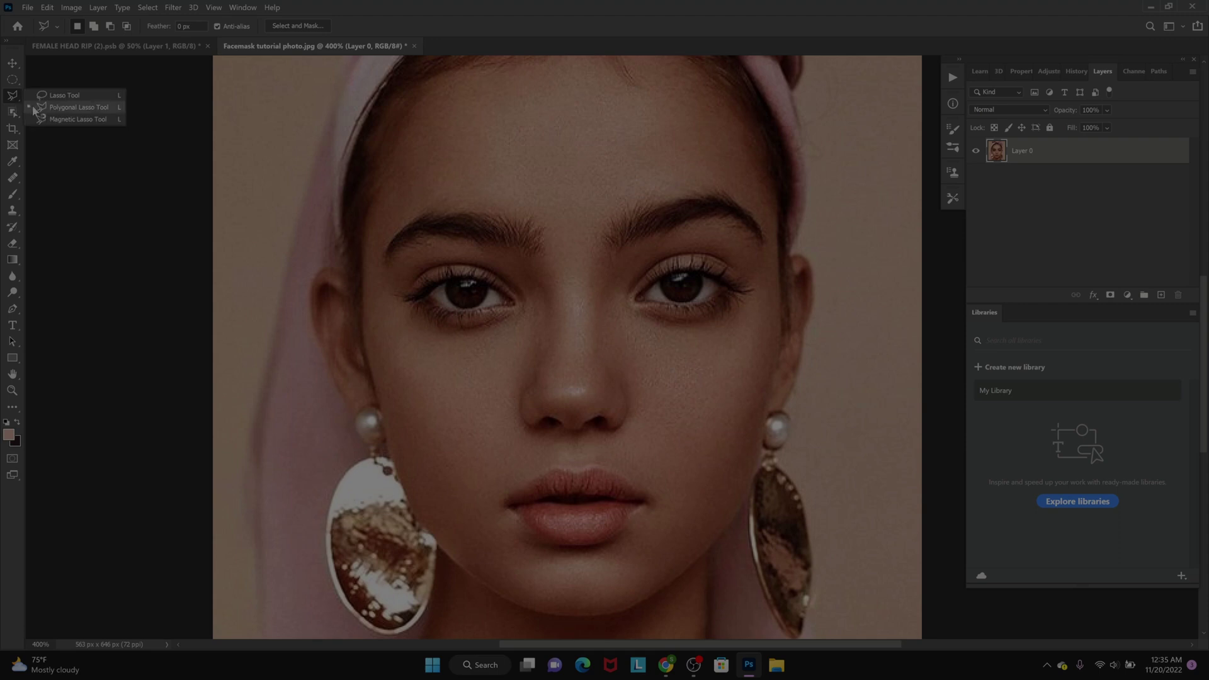
click(431, 301)
click(440, 286)
click(454, 281)
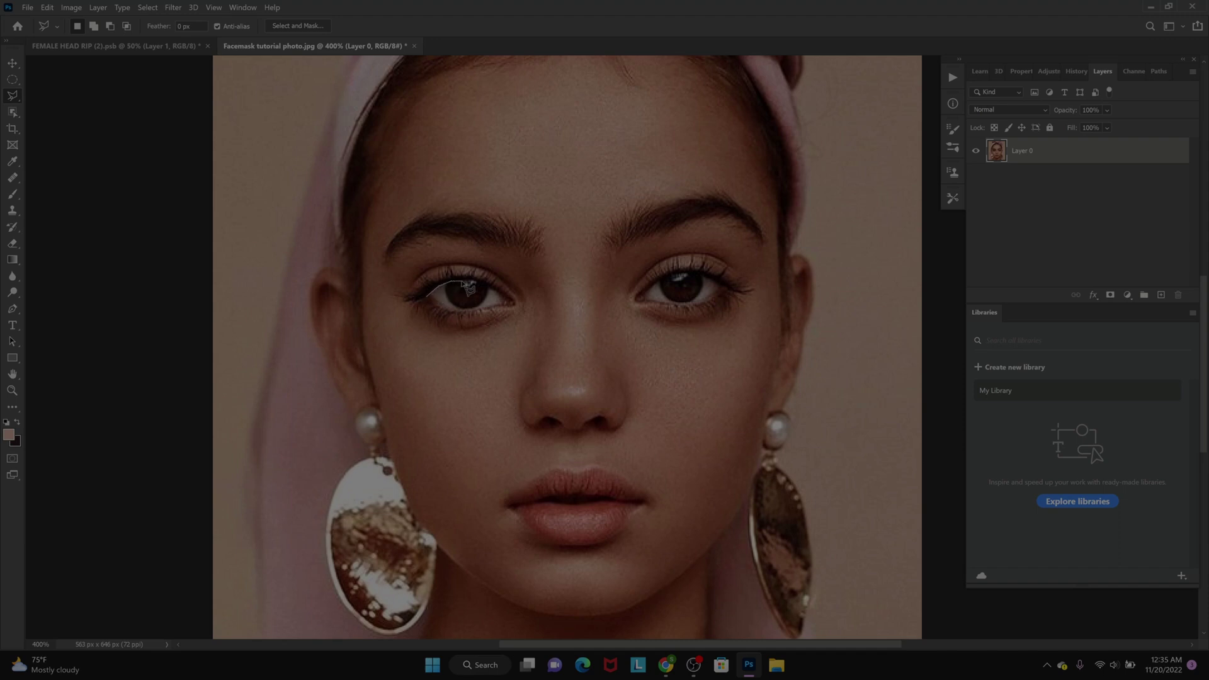
click(473, 281)
click(501, 297)
click(431, 302)
key(Delete)
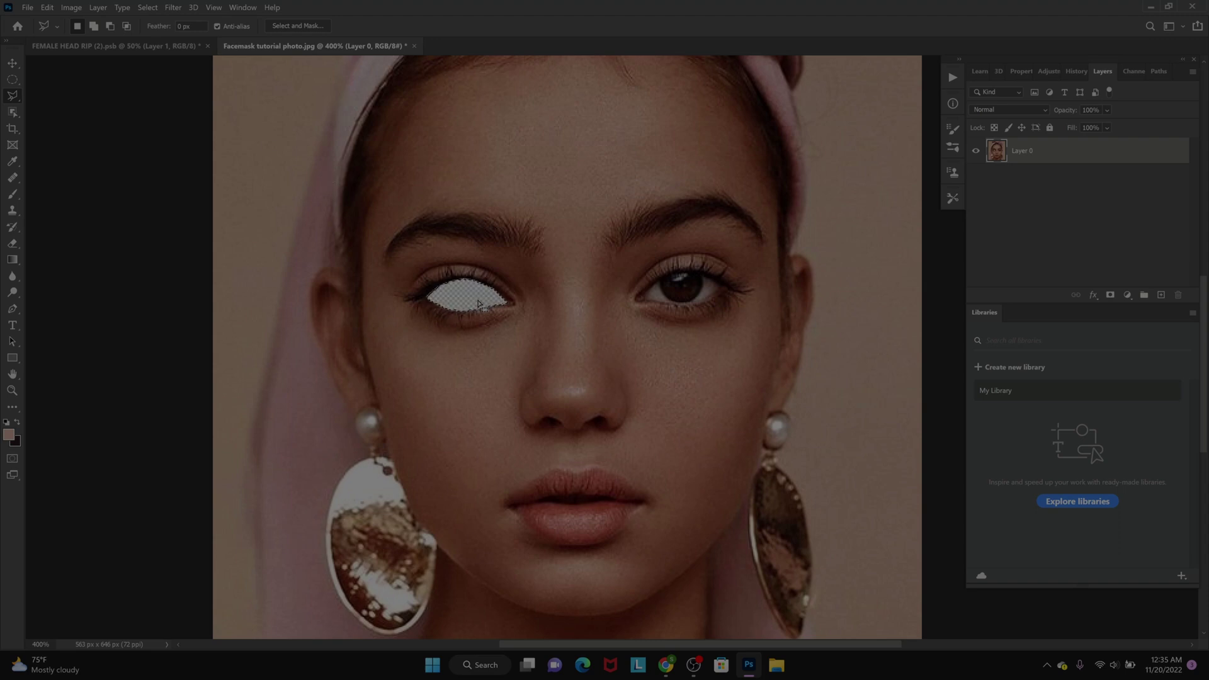
right_click(478, 304)
click(507, 306)
Outline the inside of the portrait's right-hand eye with the Polygonal Lasso, delete the eyeball area and deselect
click(643, 298)
click(674, 276)
click(699, 275)
click(726, 289)
click(649, 304)
key(Delete)
right_click(646, 282)
click(687, 289)
Trace the face with the Polygonal Lasso, from the hairline down along the cheek, around the chin and up the other side
click(13, 392)
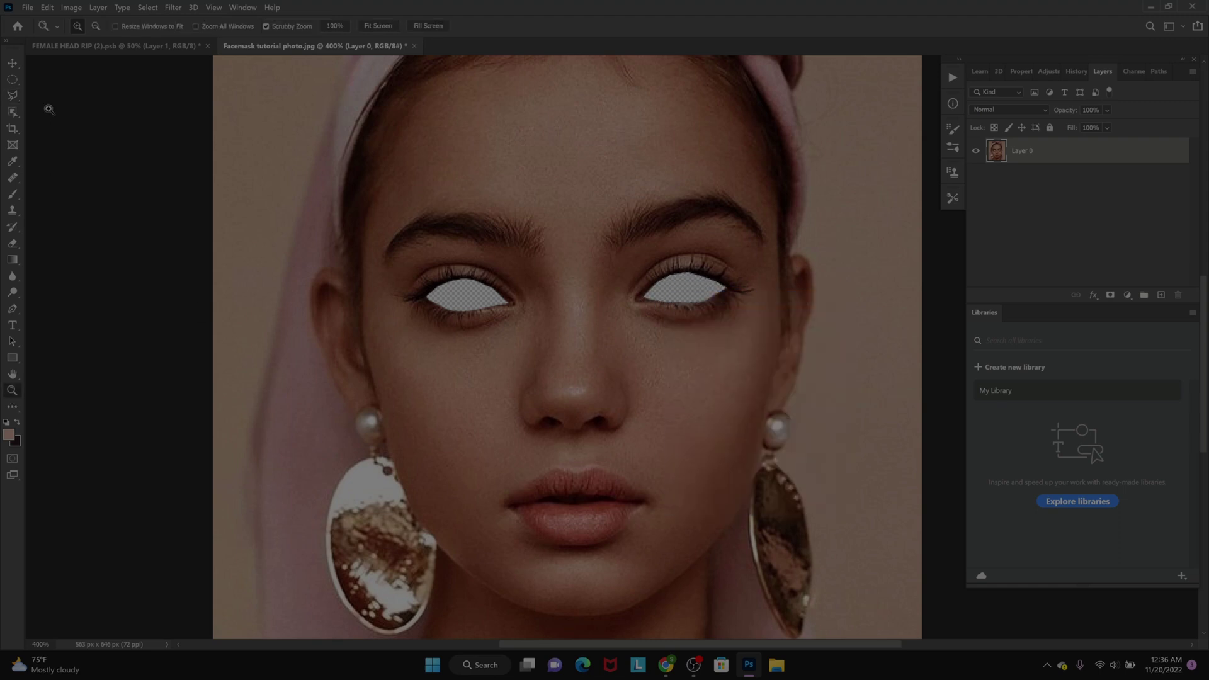
click(96, 26)
click(478, 380)
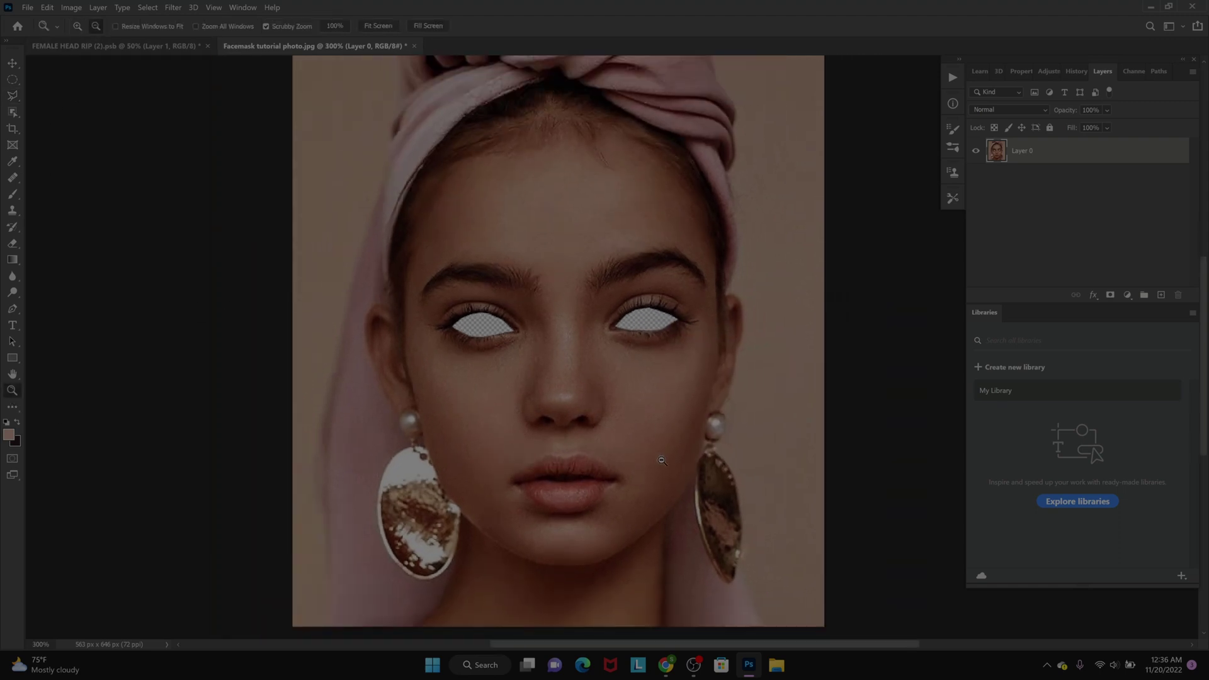
click(14, 96)
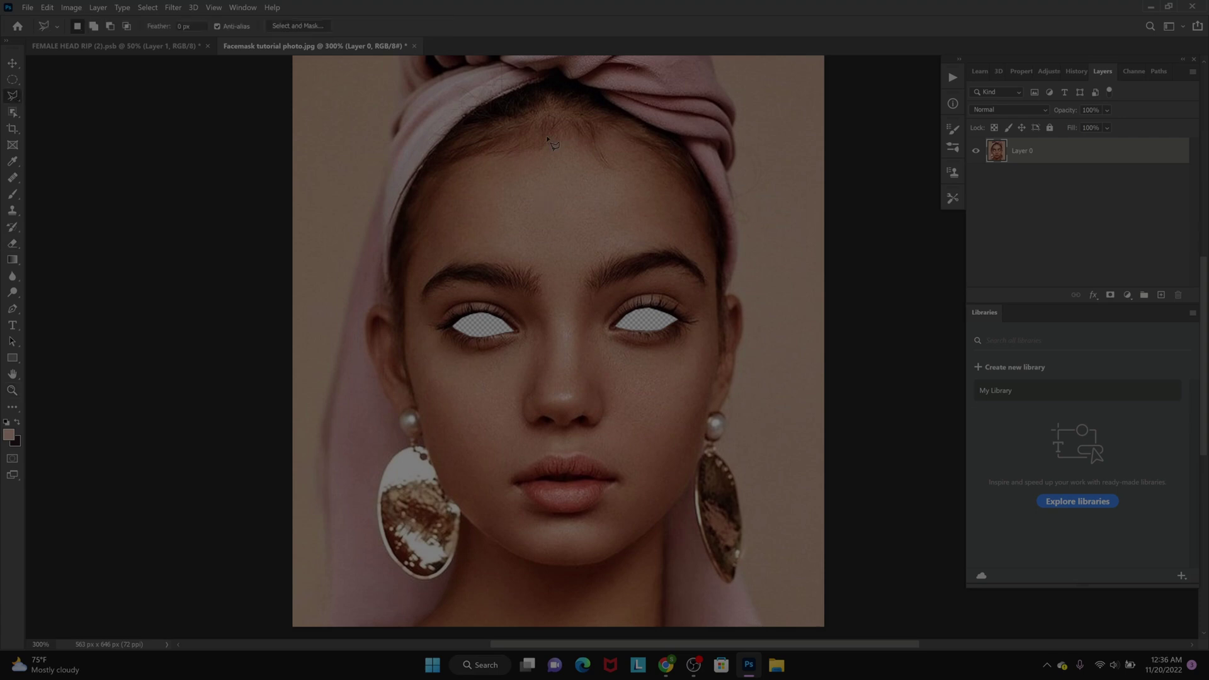
click(538, 117)
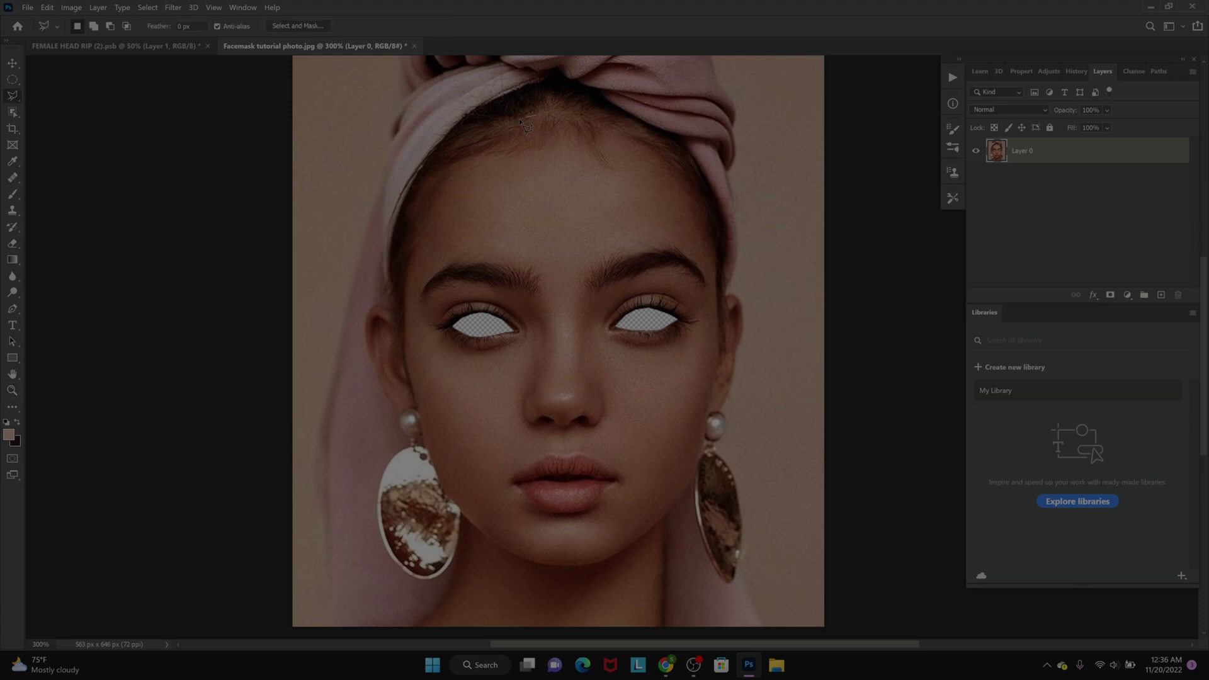
click(489, 131)
click(446, 156)
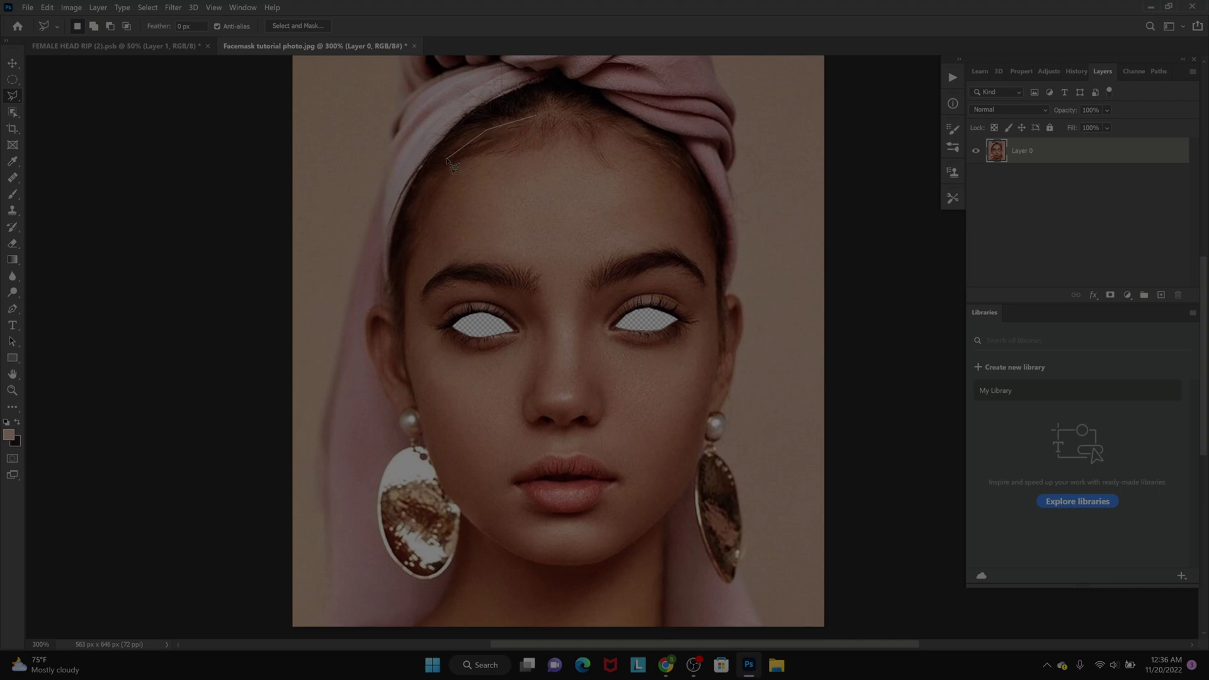
click(410, 213)
click(434, 471)
click(457, 507)
click(518, 557)
click(554, 566)
click(610, 559)
click(658, 521)
click(699, 467)
click(716, 373)
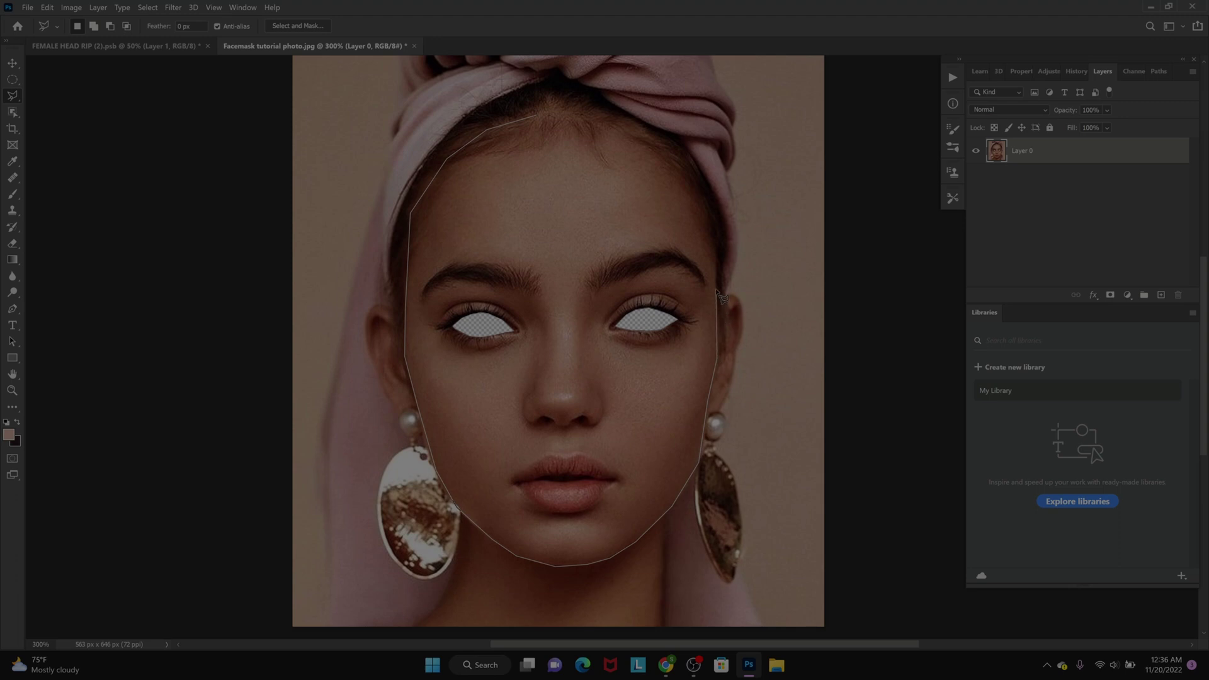
click(712, 236)
Paste the cut-out face into the FEMALE HEAD RIP (2) document and enlarge it to about 537%, positioned over the head's face
click(156, 48)
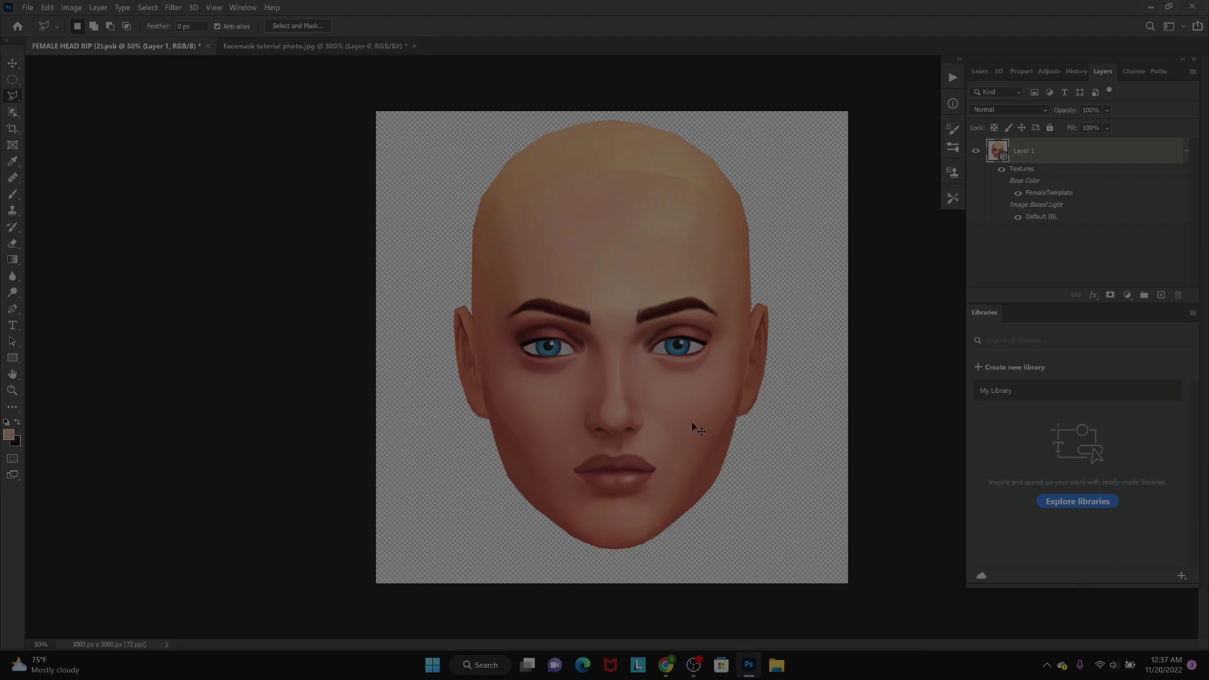
key(ctrl+v)
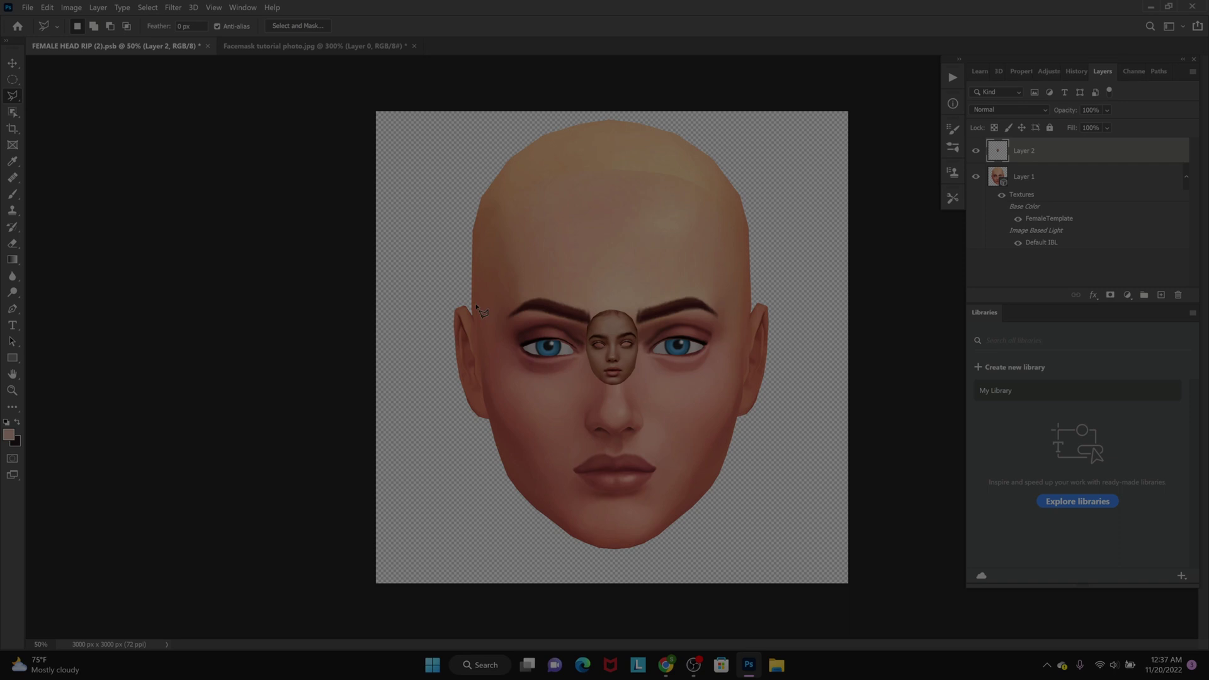
click(47, 8)
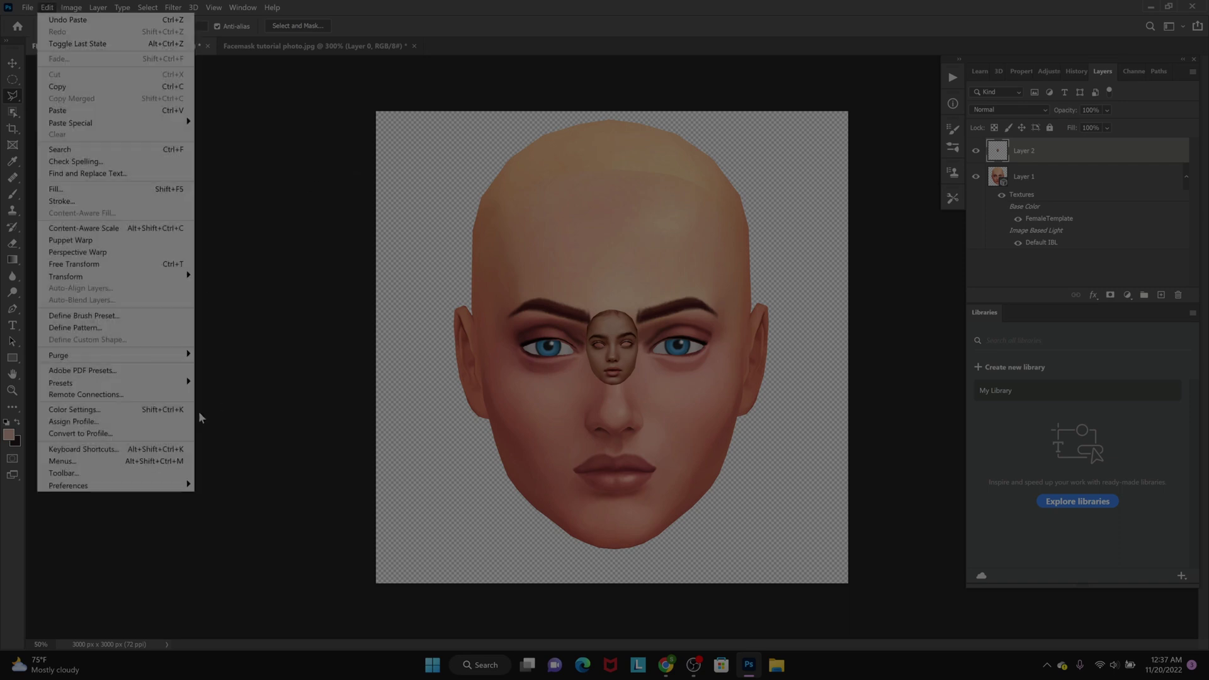
click(96, 264)
drag(586, 384, 405, 639)
drag(561, 433, 625, 323)
drag(623, 415, 629, 421)
drag(487, 534, 451, 579)
drag(592, 341, 641, 376)
drag(705, 135, 708, 137)
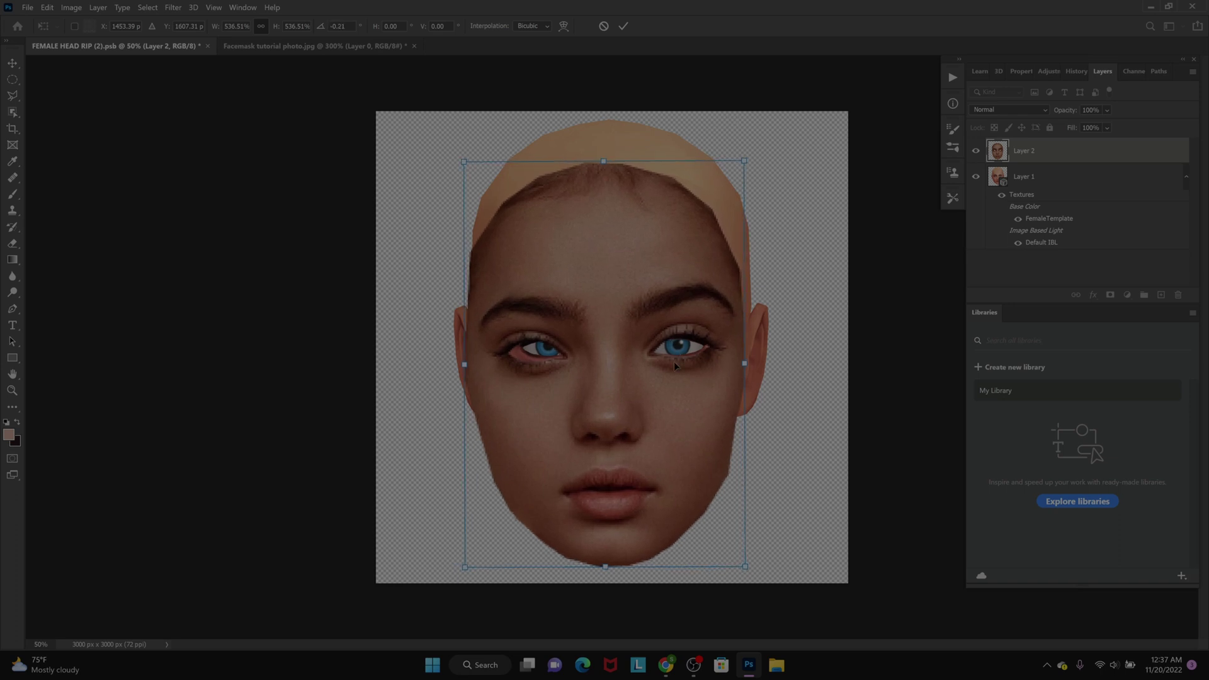
Fine-tune the pasted face's scale to about 527.5% and apply the transformation
drag(608, 157, 608, 155)
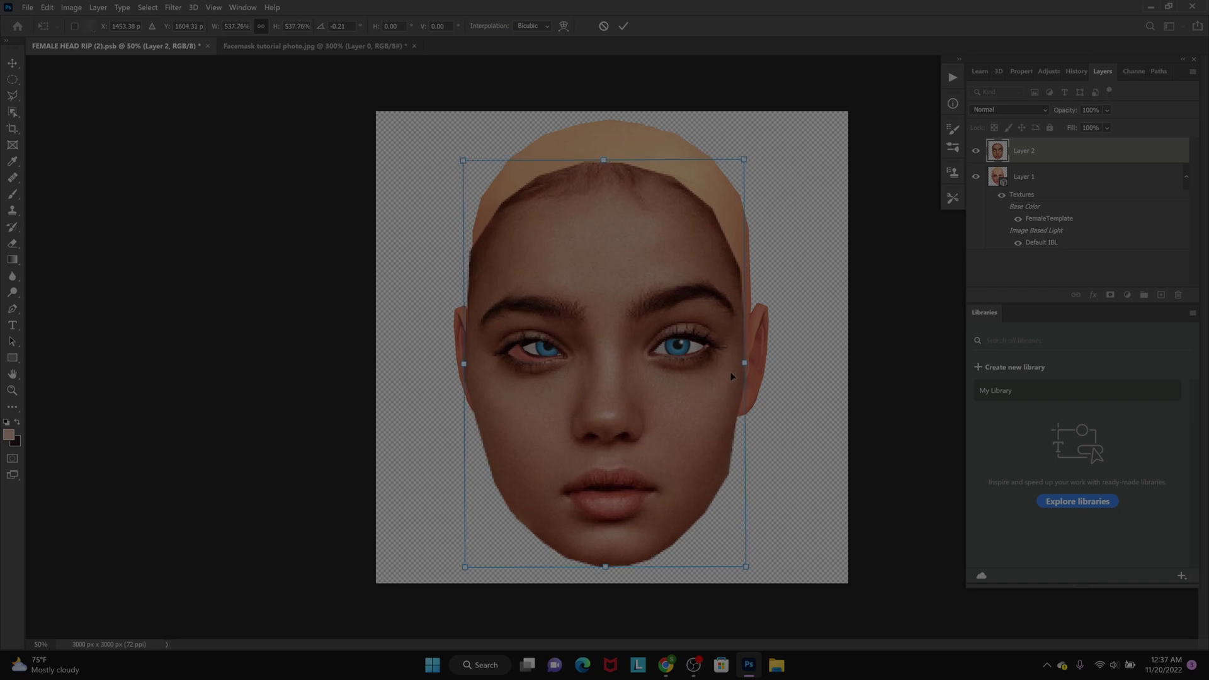
drag(746, 365, 740, 364)
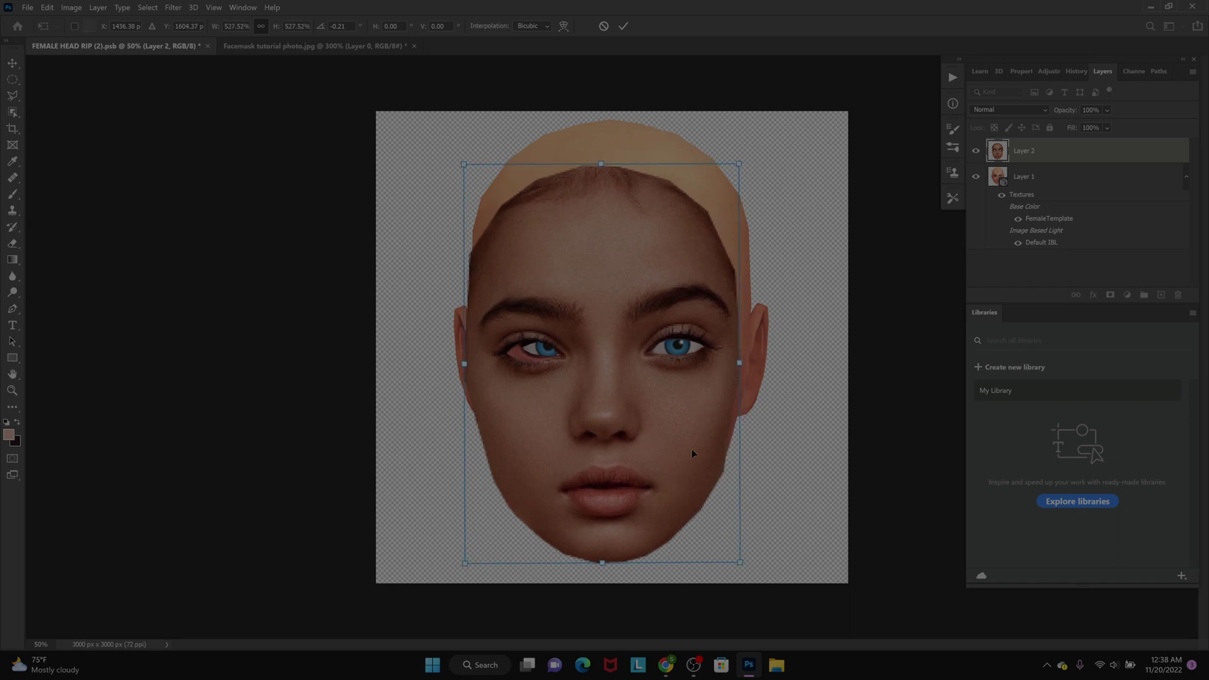
click(622, 27)
key(l)
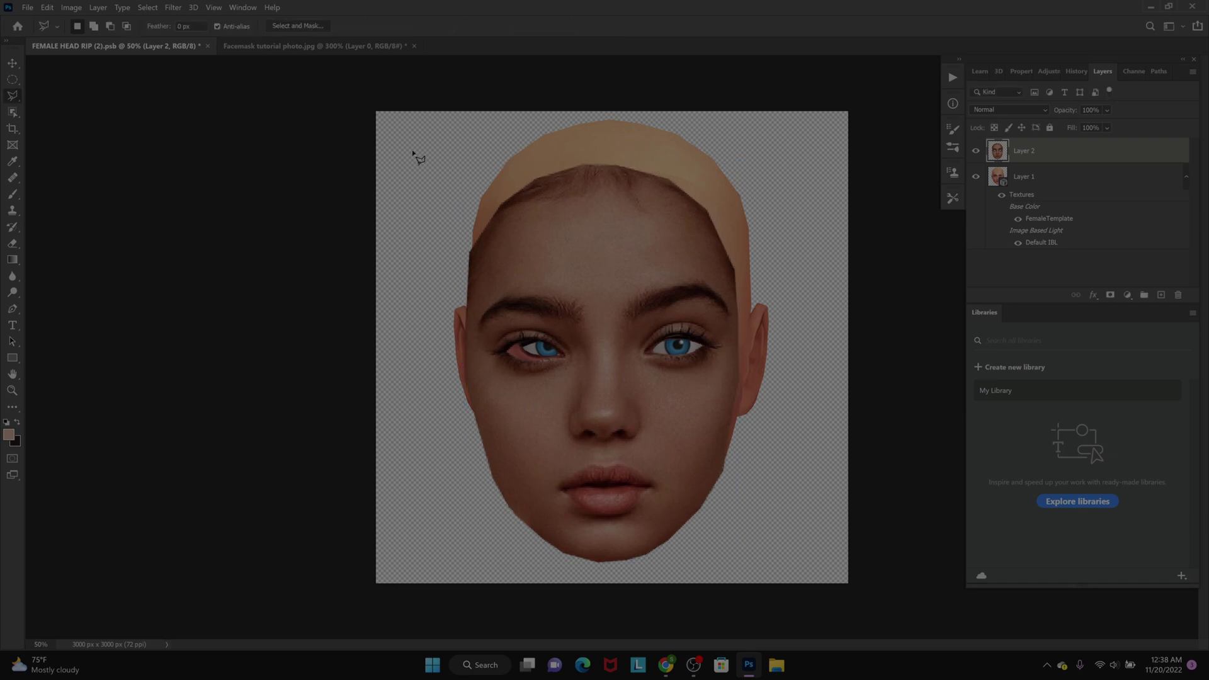
Erase the hairline along the top of the pasted face's forehead with a hard eraser of about 229 px
click(17, 248)
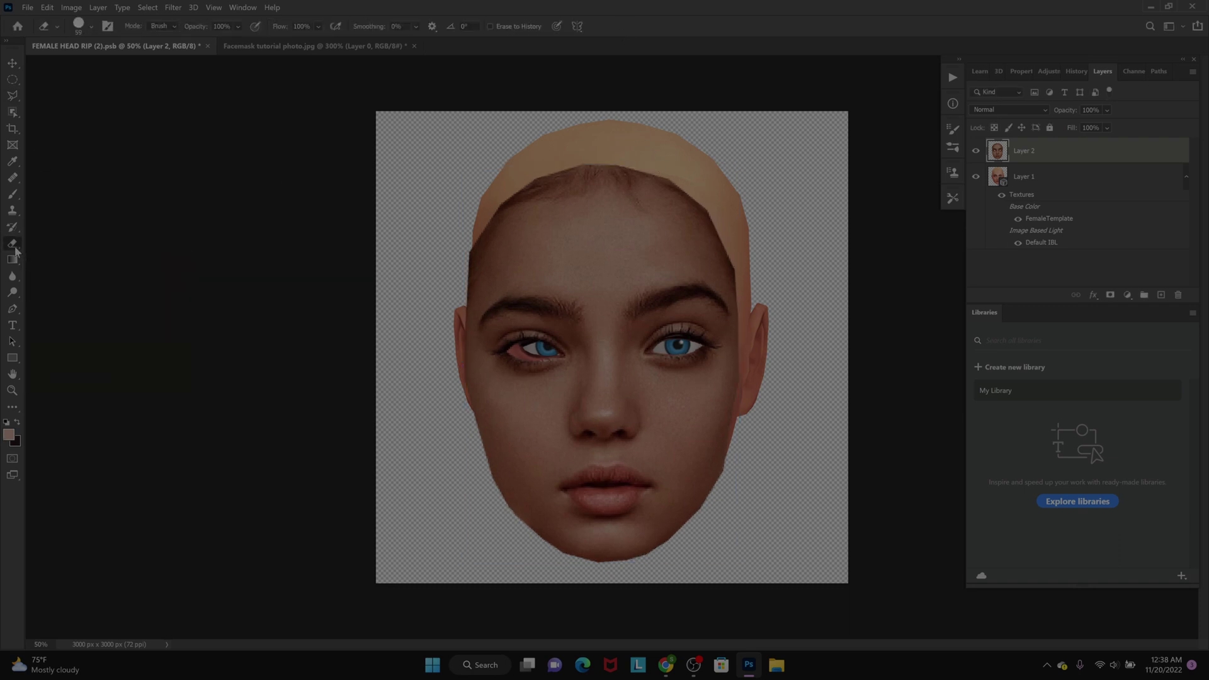
click(92, 27)
drag(95, 67, 110, 72)
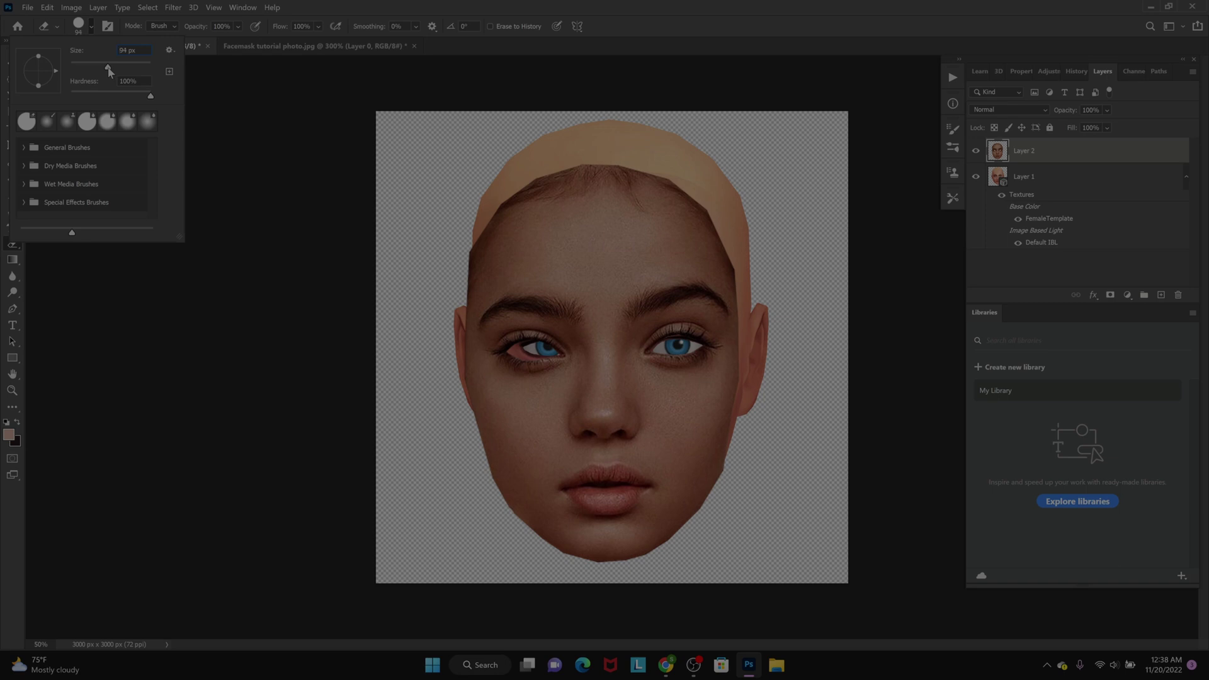
drag(114, 72, 115, 73)
click(137, 67)
drag(138, 69, 131, 68)
click(47, 7)
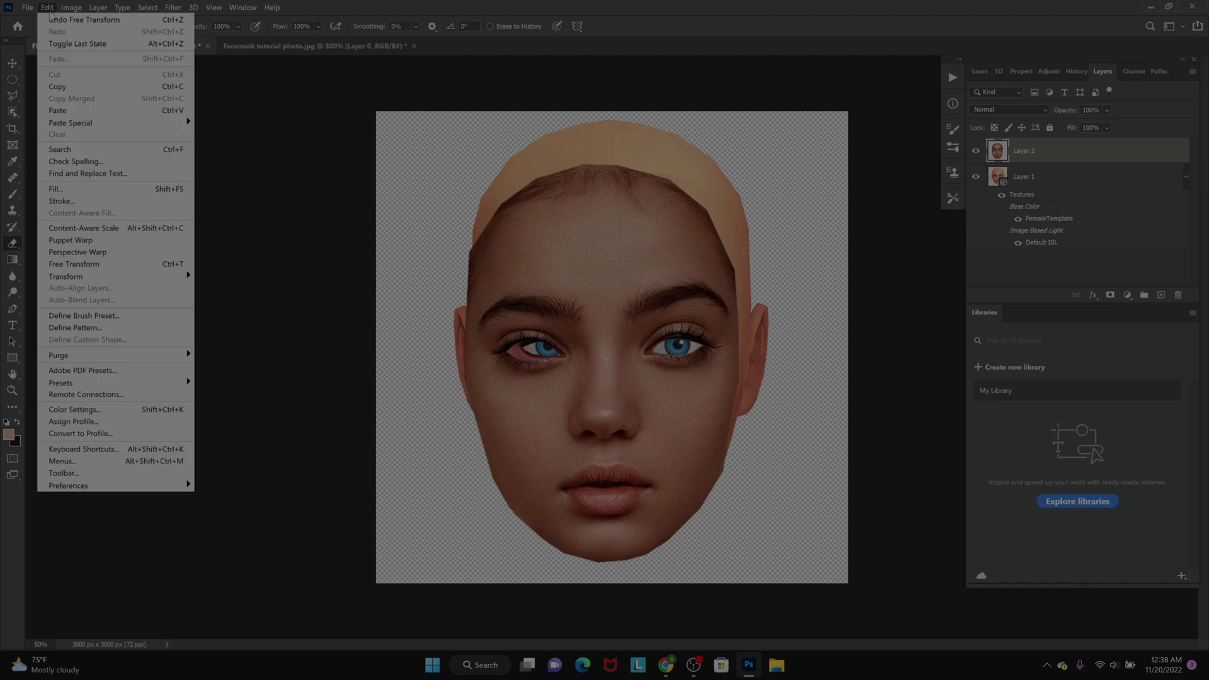
click(48, 9)
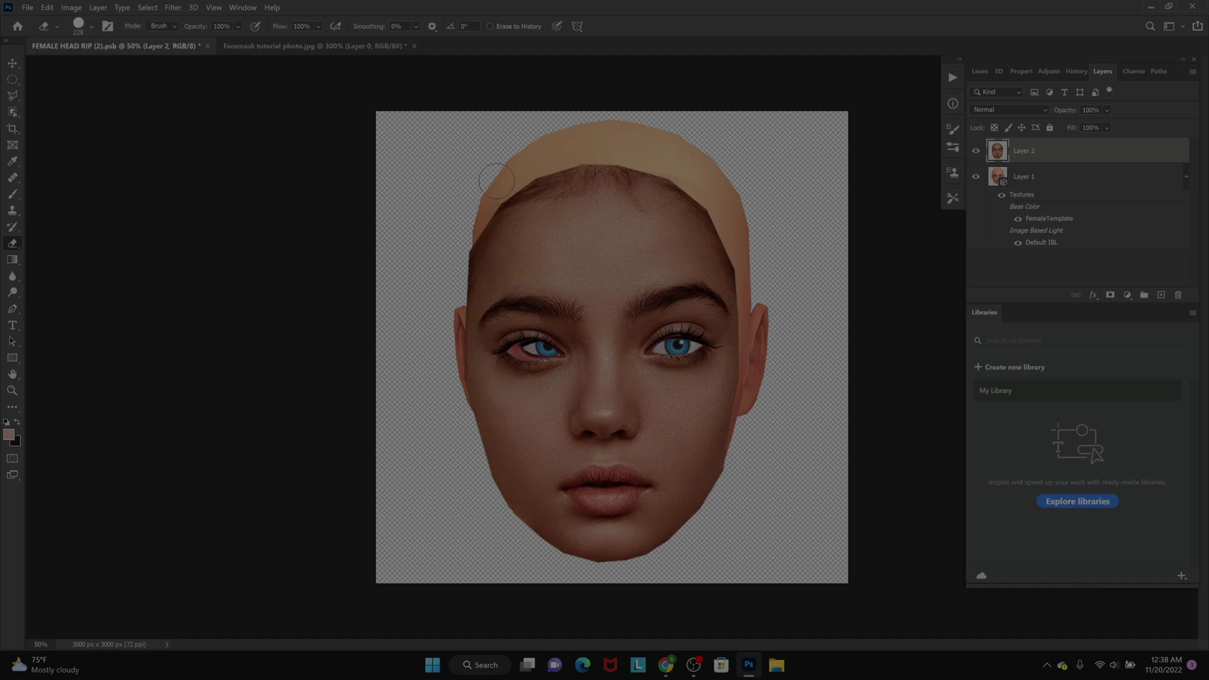
mouse_move(511, 176)
mouse_down()
mouse_move(623, 174)
mouse_move(693, 199)
mouse_move(731, 234)
mouse_move(761, 291)
mouse_move(728, 231)
mouse_move(758, 282)
mouse_move(740, 235)
mouse_move(758, 296)
mouse_move(741, 240)
mouse_up()
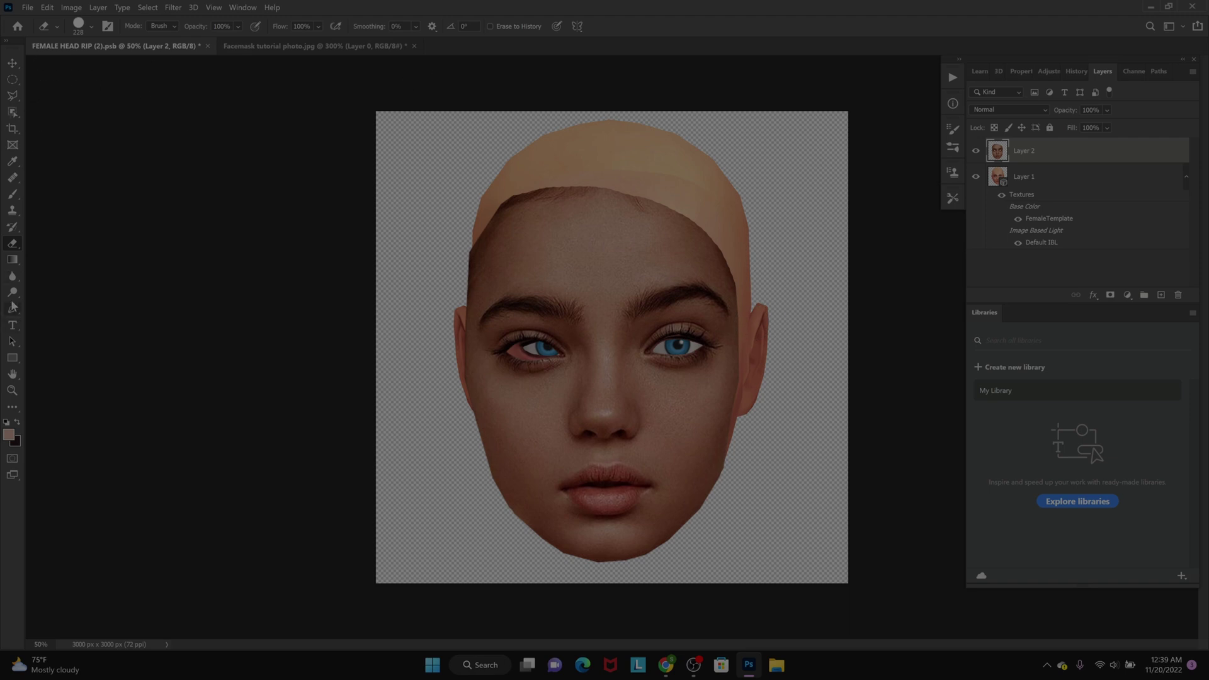
Open the Liquify filter on the pasted face in Layer 2 and use Layer 1 as the backdrop
click(12, 342)
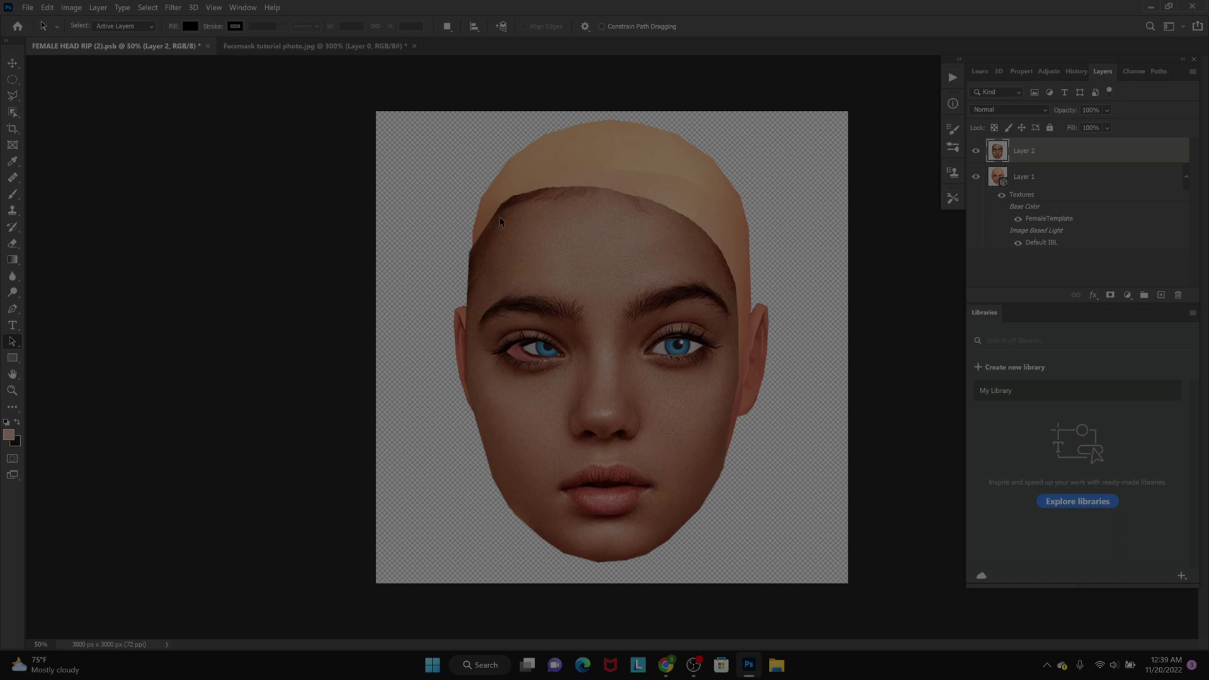
click(174, 7)
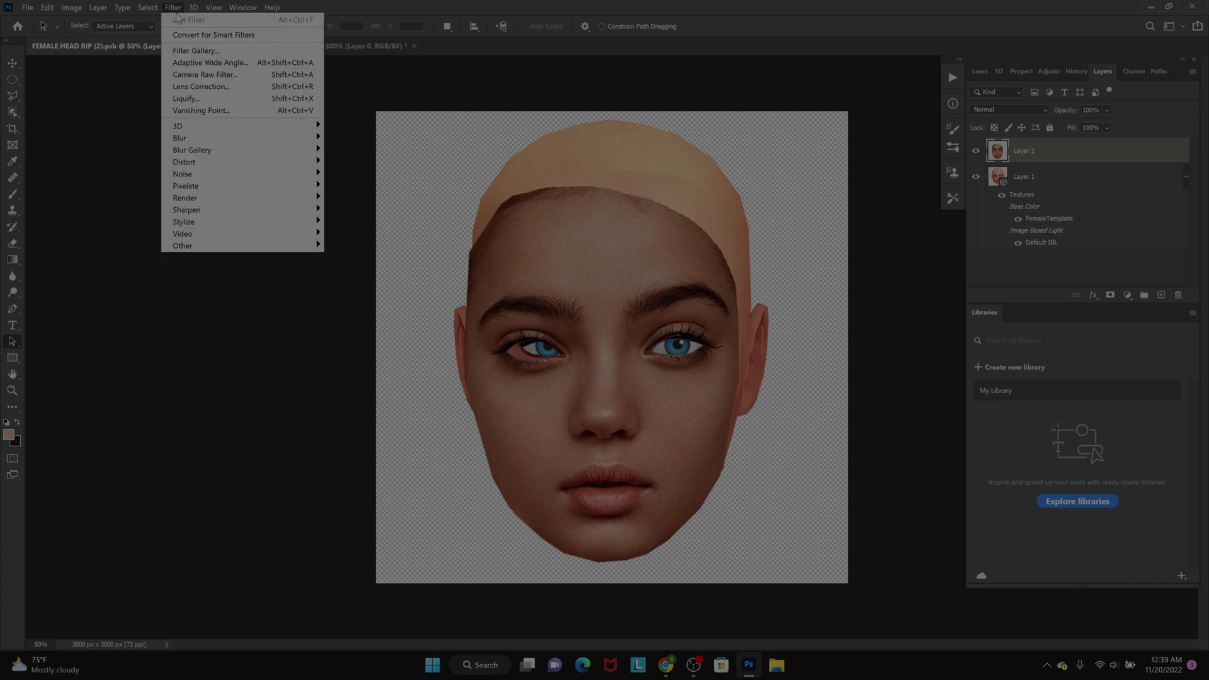
click(194, 101)
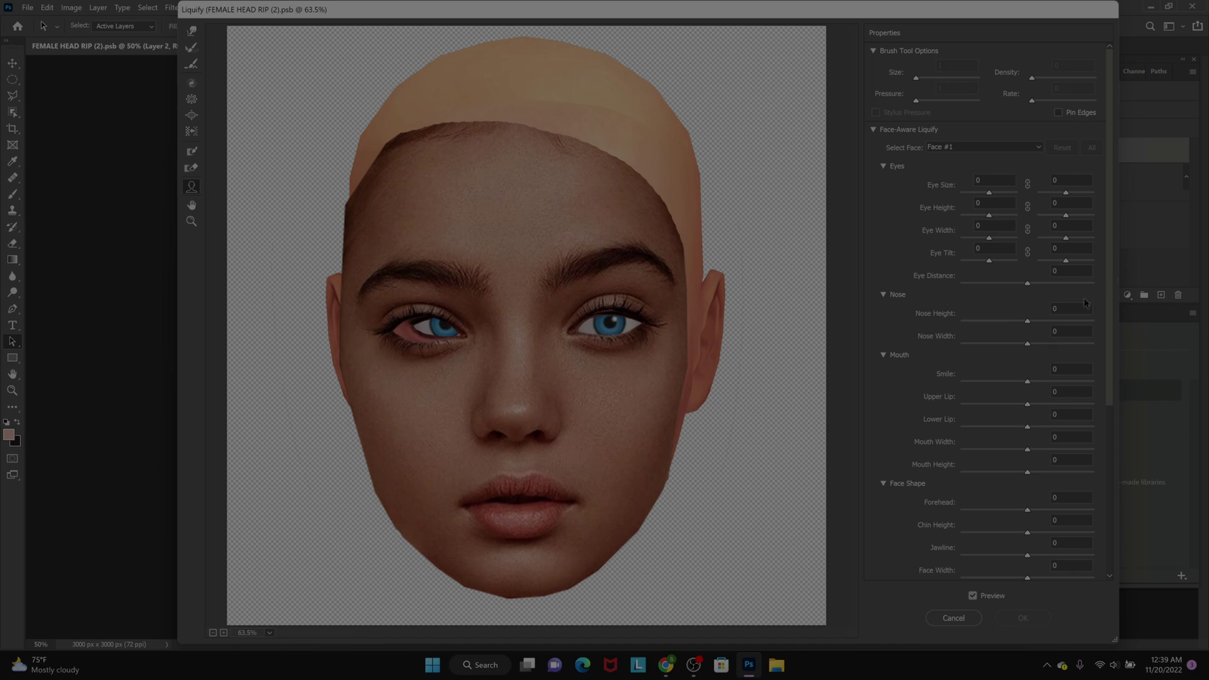
scroll(1110, 259, down, 3)
scroll(1111, 381, down, 2)
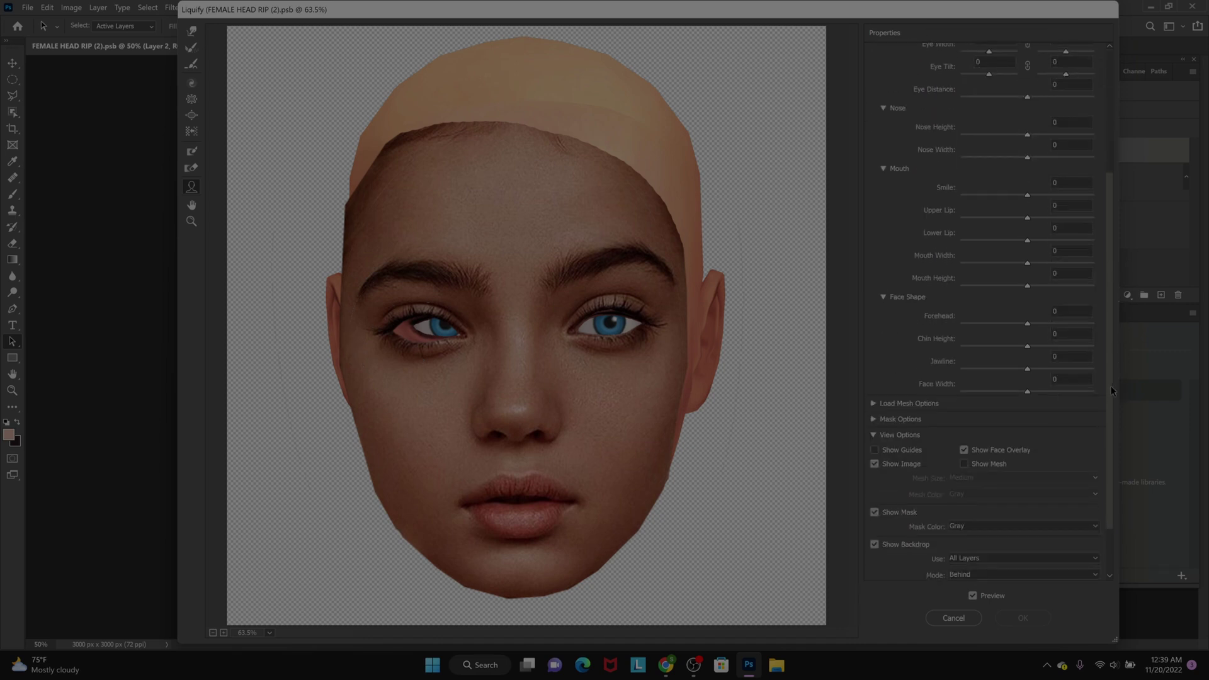
drag(1109, 384, 1110, 469)
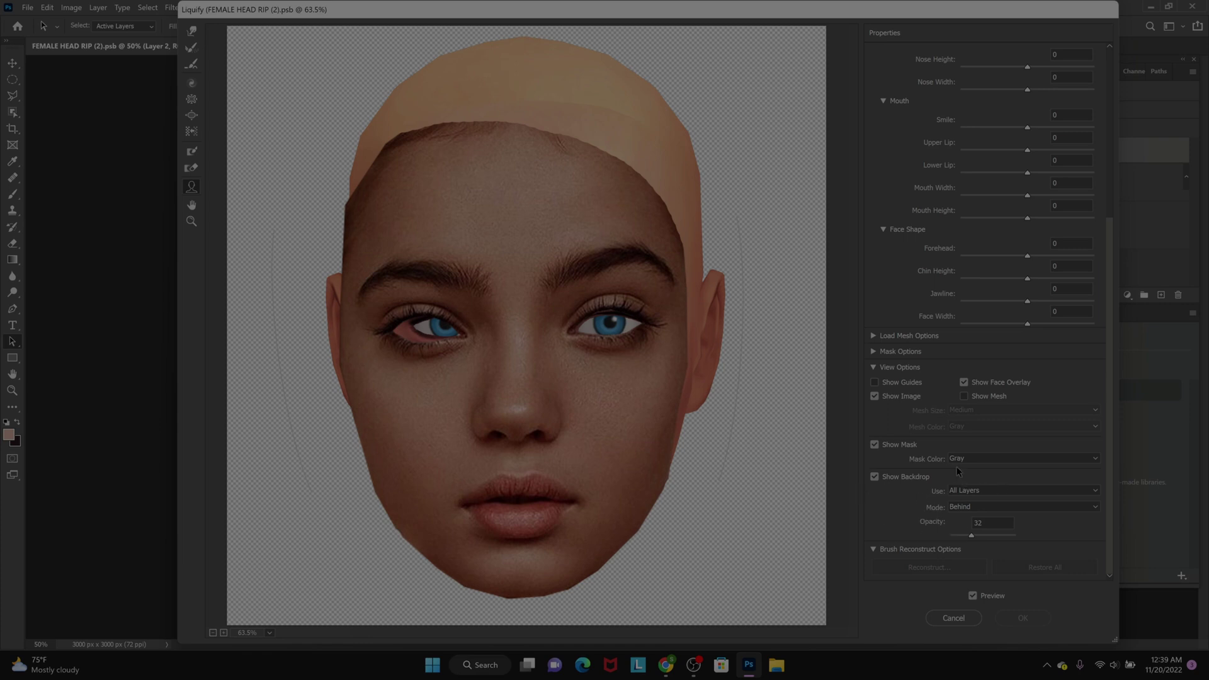
click(978, 494)
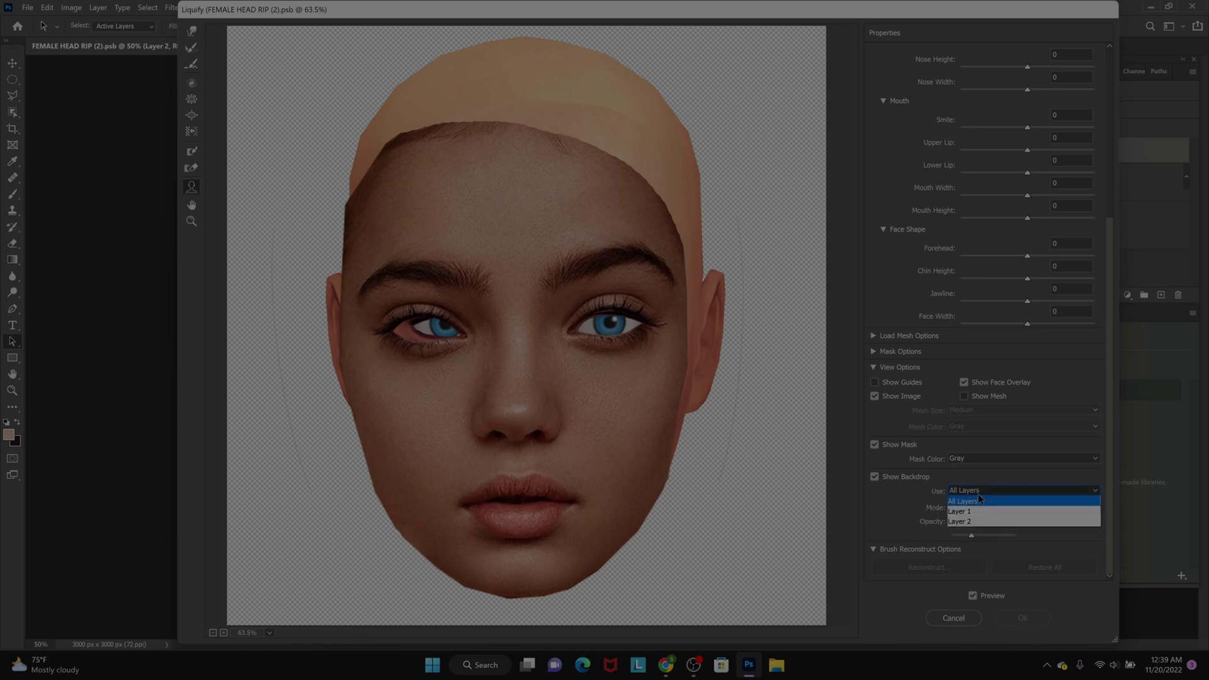
click(979, 515)
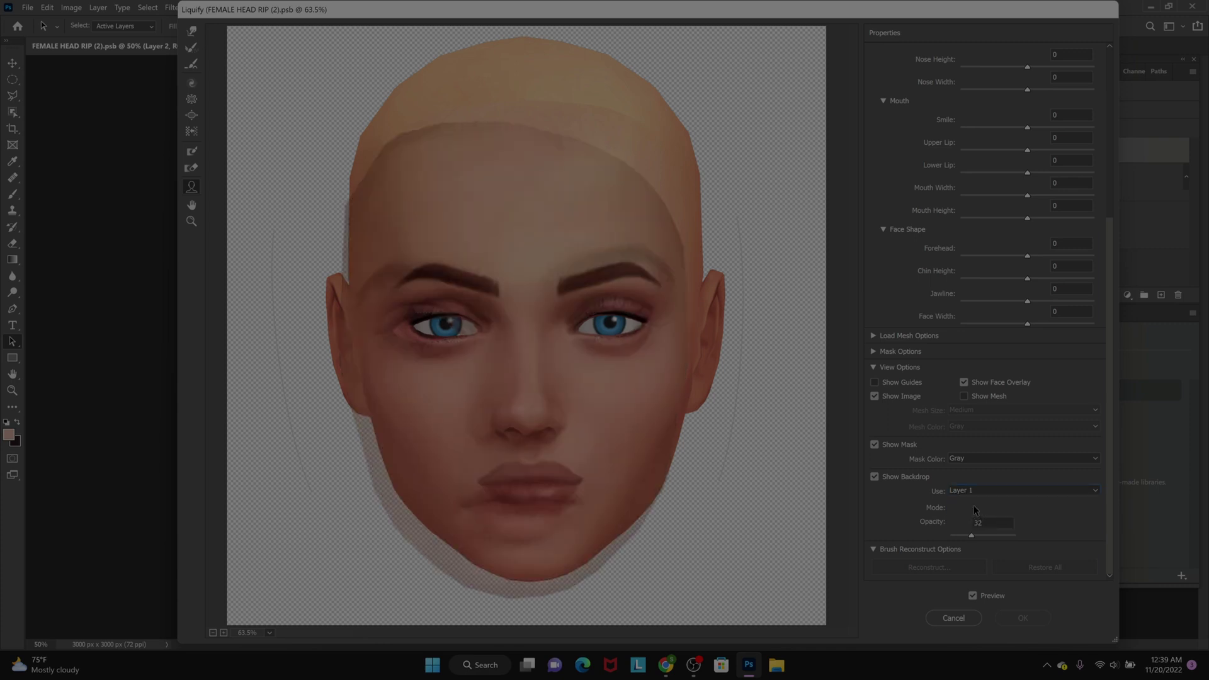
Keep the Liquify backdrop mode at Behind and set its opacity to 38
click(978, 508)
click(975, 531)
mouse_move(971, 537)
mouse_down()
mouse_move(1001, 537)
mouse_move(987, 543)
mouse_up()
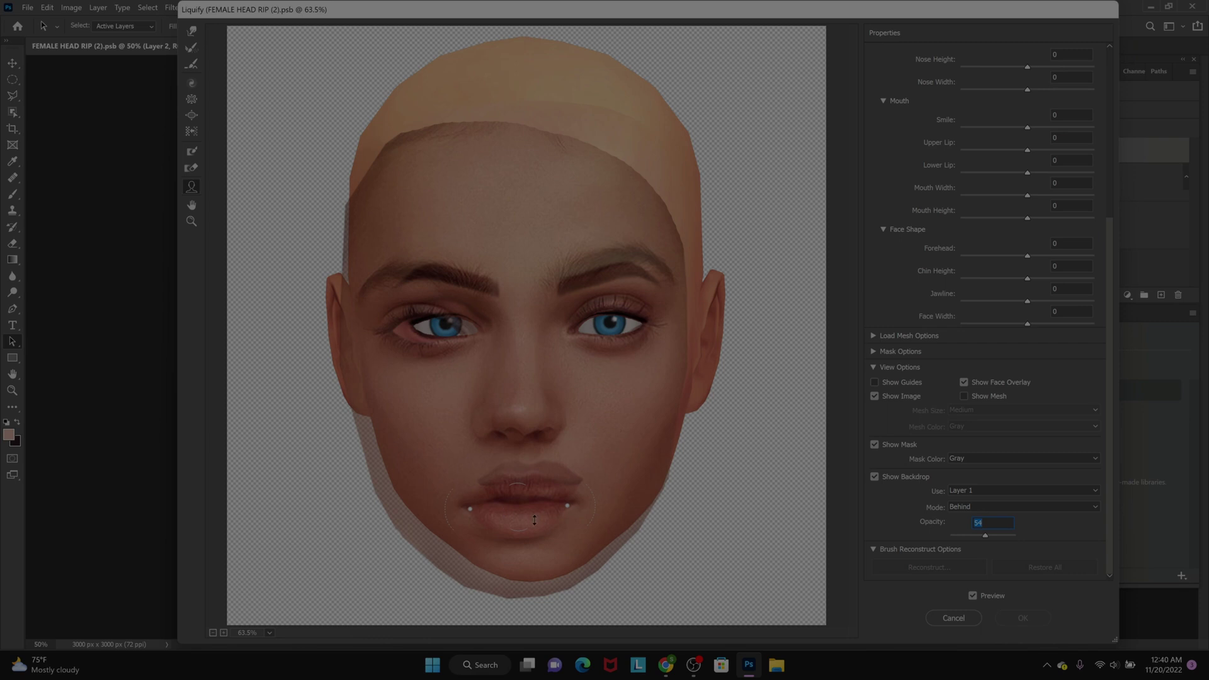
mouse_move(487, 417)
text(38)
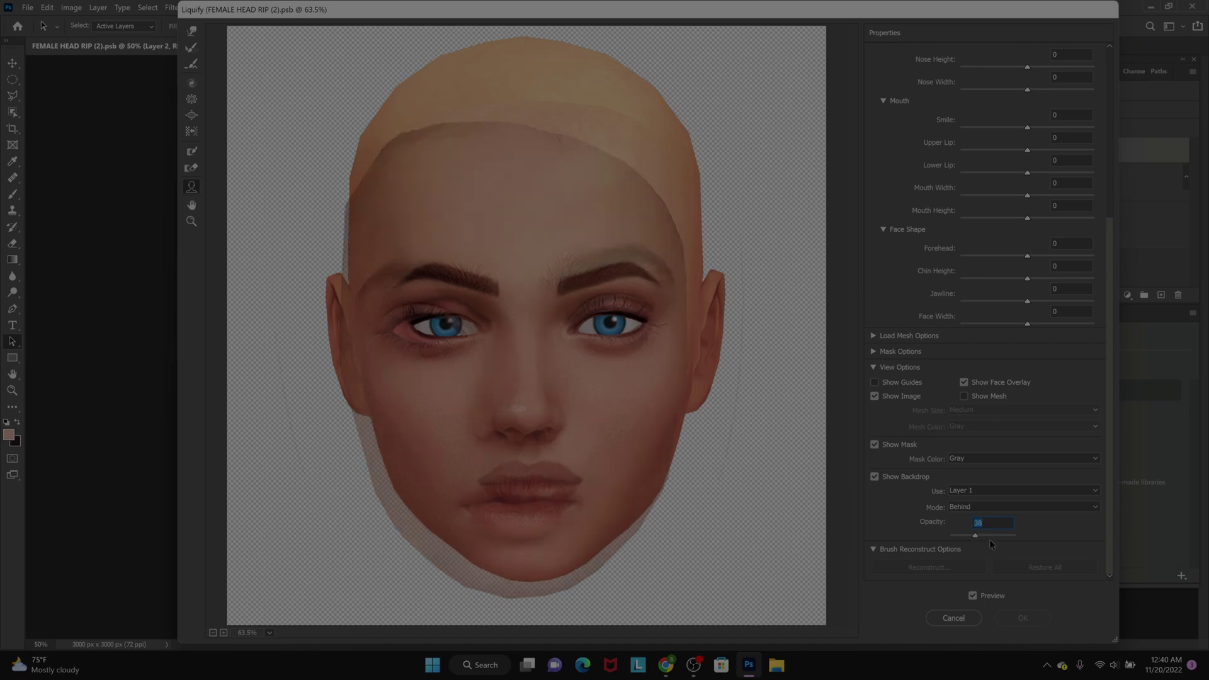
click(985, 538)
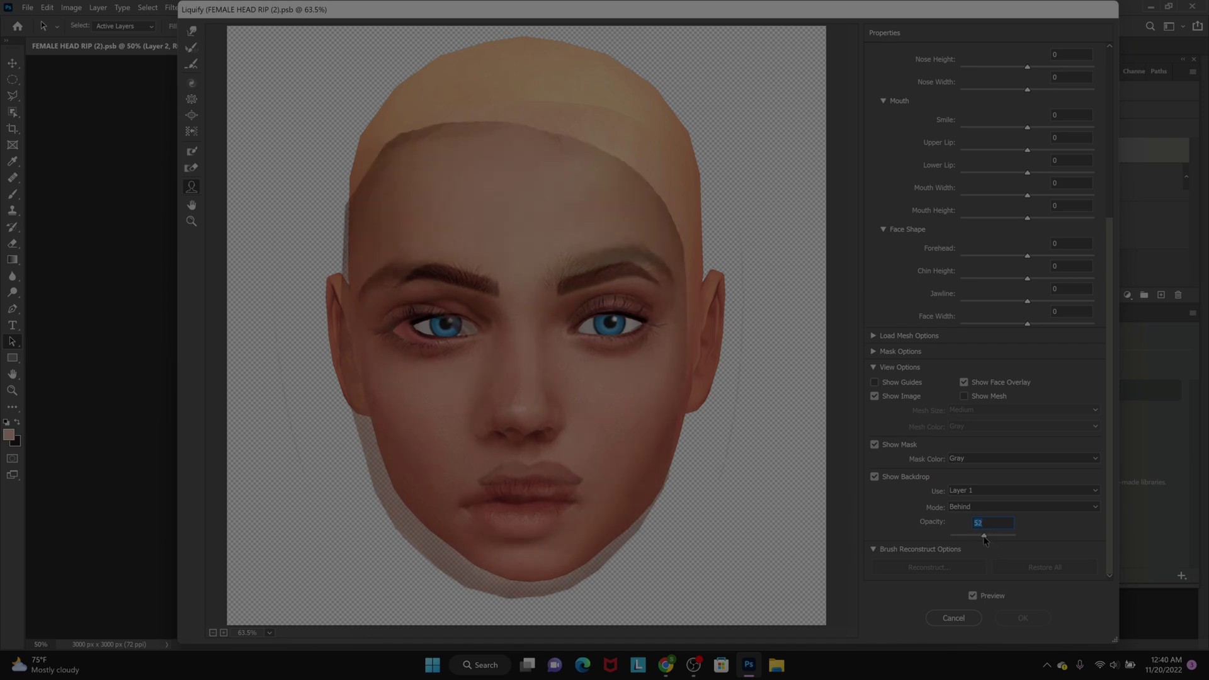
mouse_move(989, 535)
mouse_down()
mouse_move(1031, 538)
mouse_move(974, 547)
mouse_up()
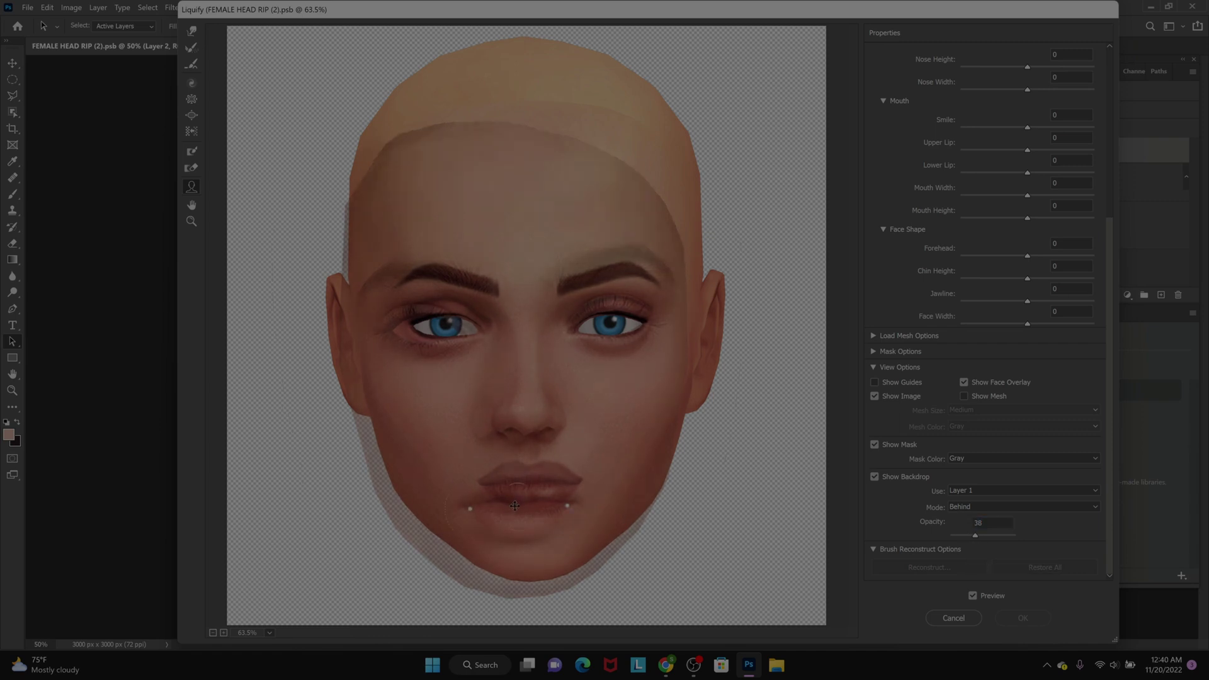
Move the mouth up onto the backdrop's lips, set upper lip and mouth width to -100, and apply Liquify
mouse_move(516, 504)
mouse_down()
mouse_move(534, 482)
mouse_move(517, 473)
mouse_move(533, 499)
mouse_move(530, 478)
mouse_up()
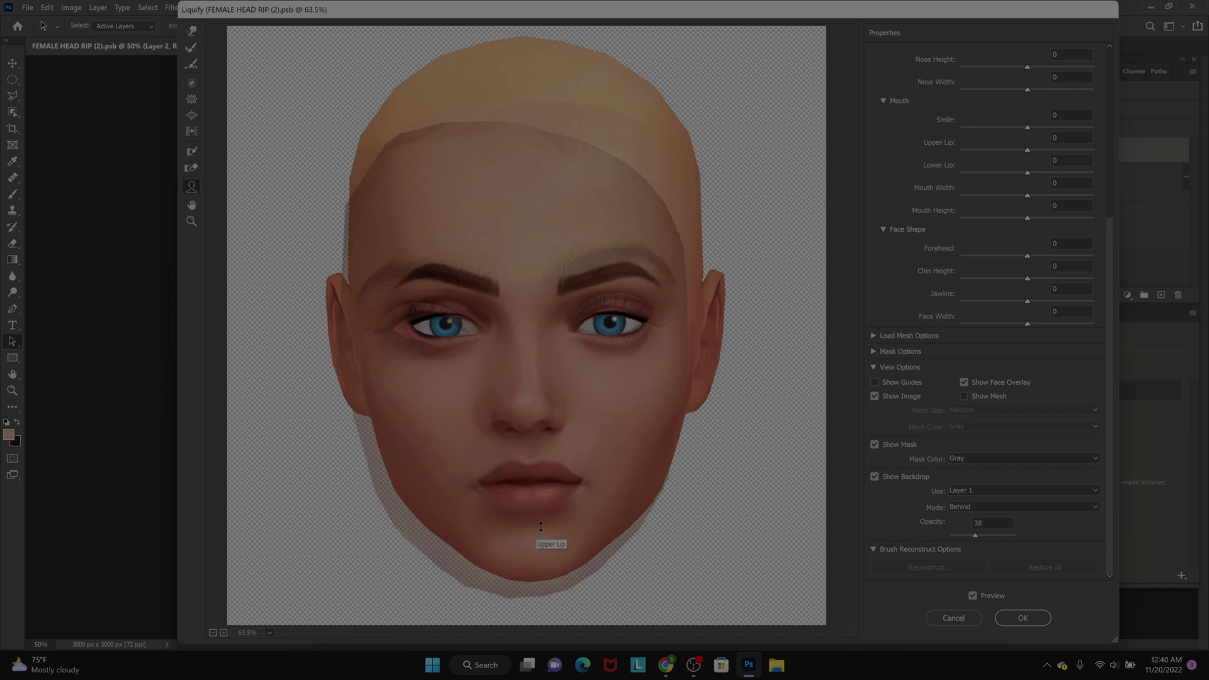
drag(533, 428, 537, 464)
drag(536, 504, 523, 486)
drag(536, 476, 536, 484)
drag(471, 481, 518, 487)
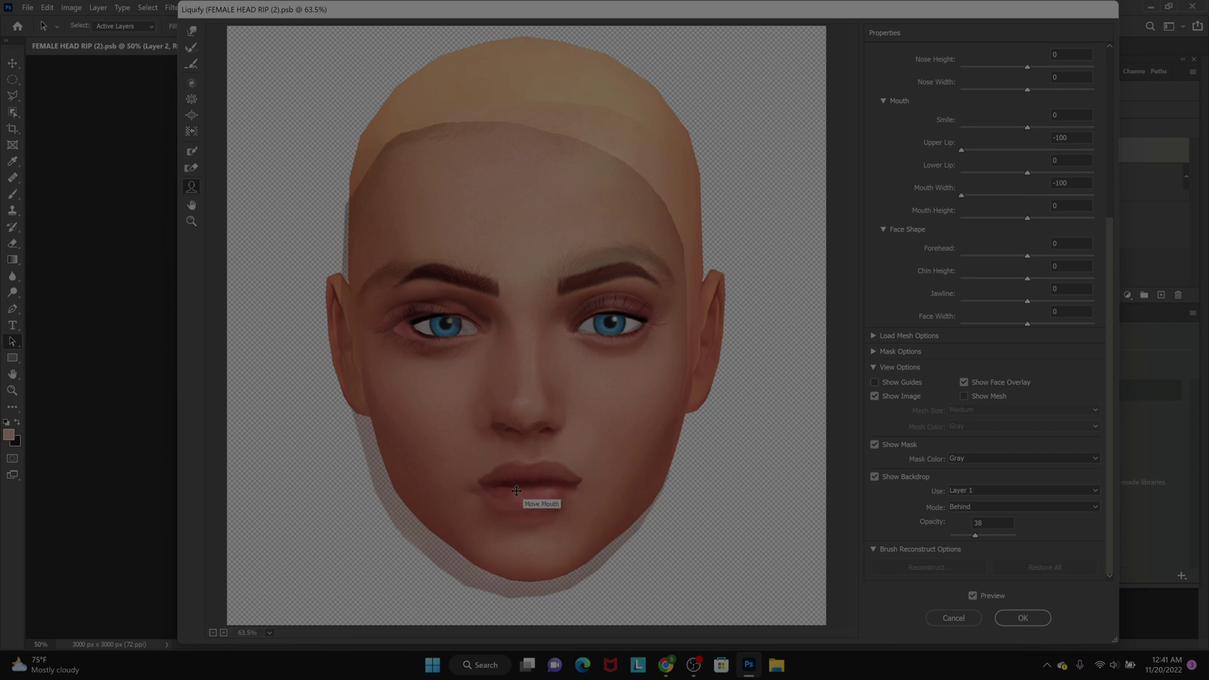
drag(525, 482, 524, 485)
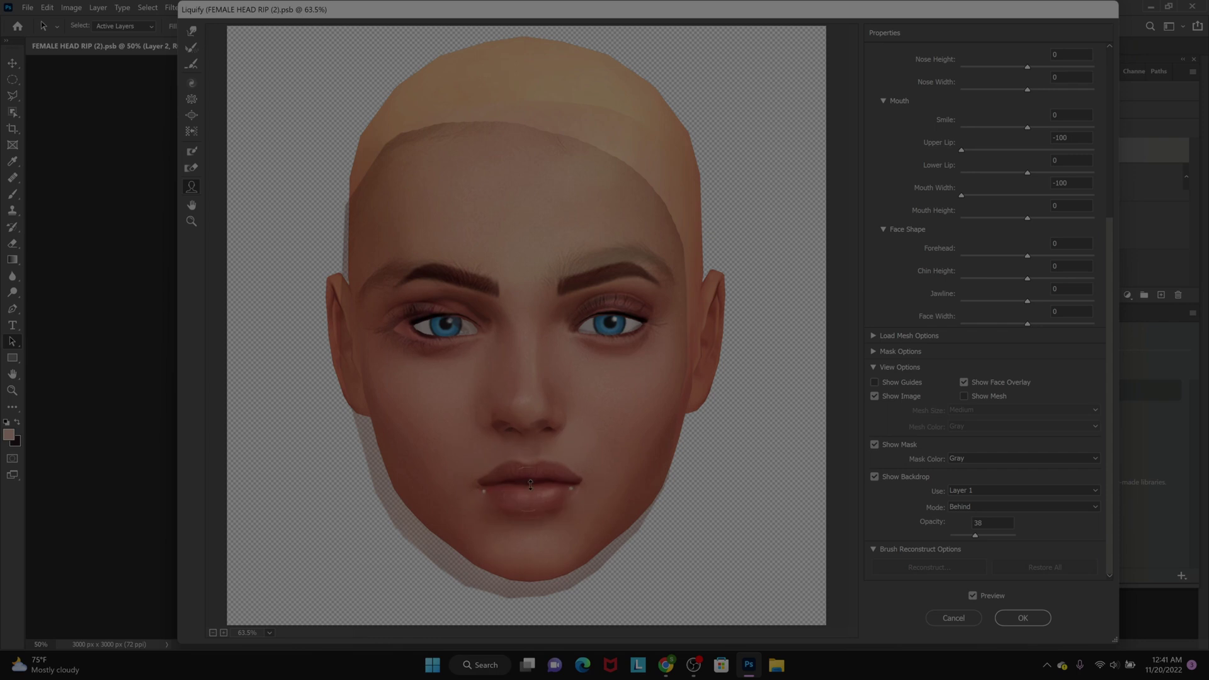
click(1023, 618)
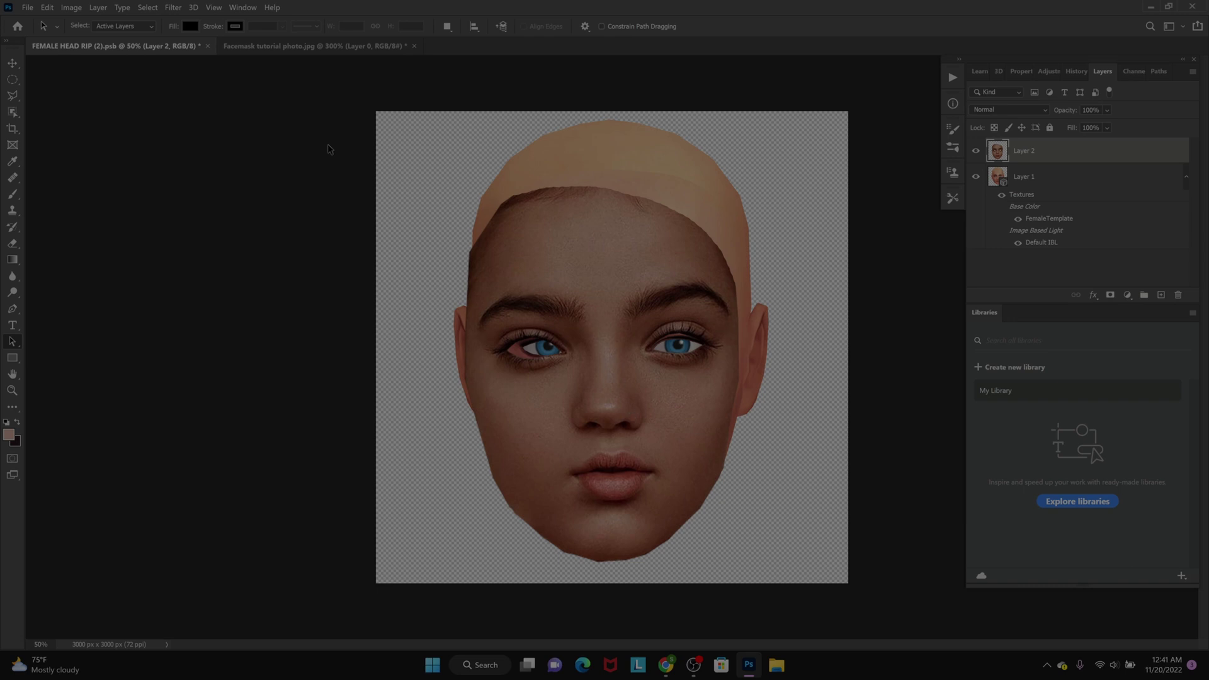
Reopen Liquify on the face with Layer 1 as the backdrop in Behind mode at 51 opacity
click(169, 9)
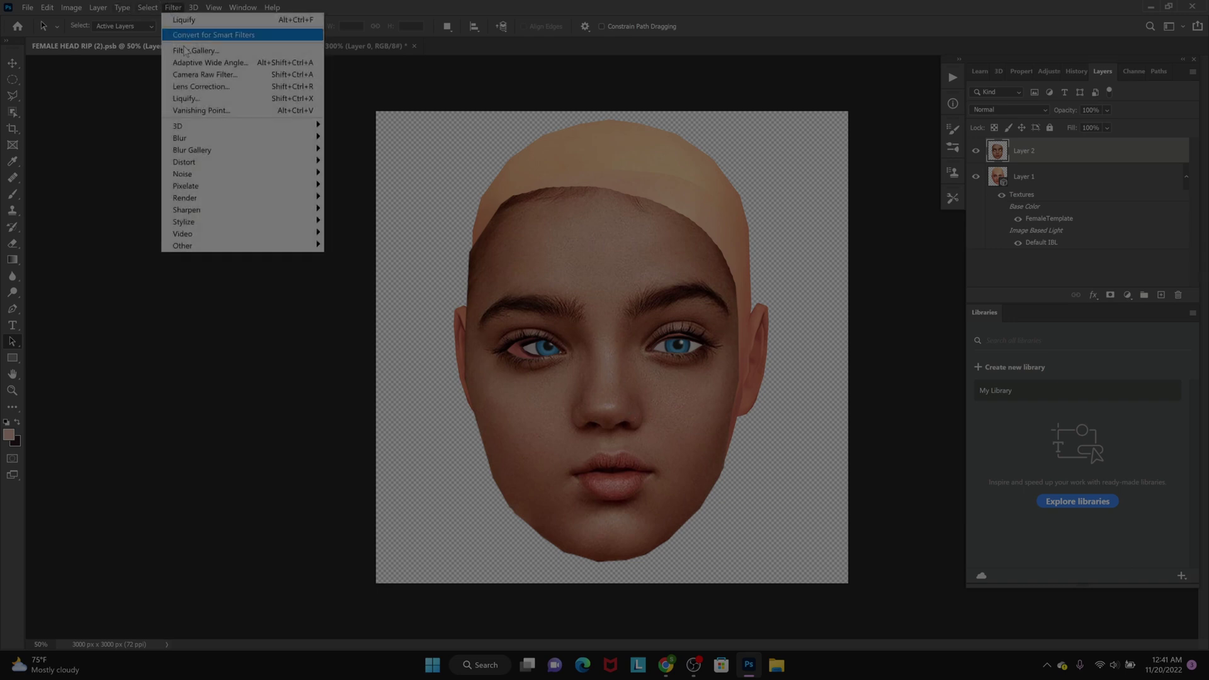
click(208, 98)
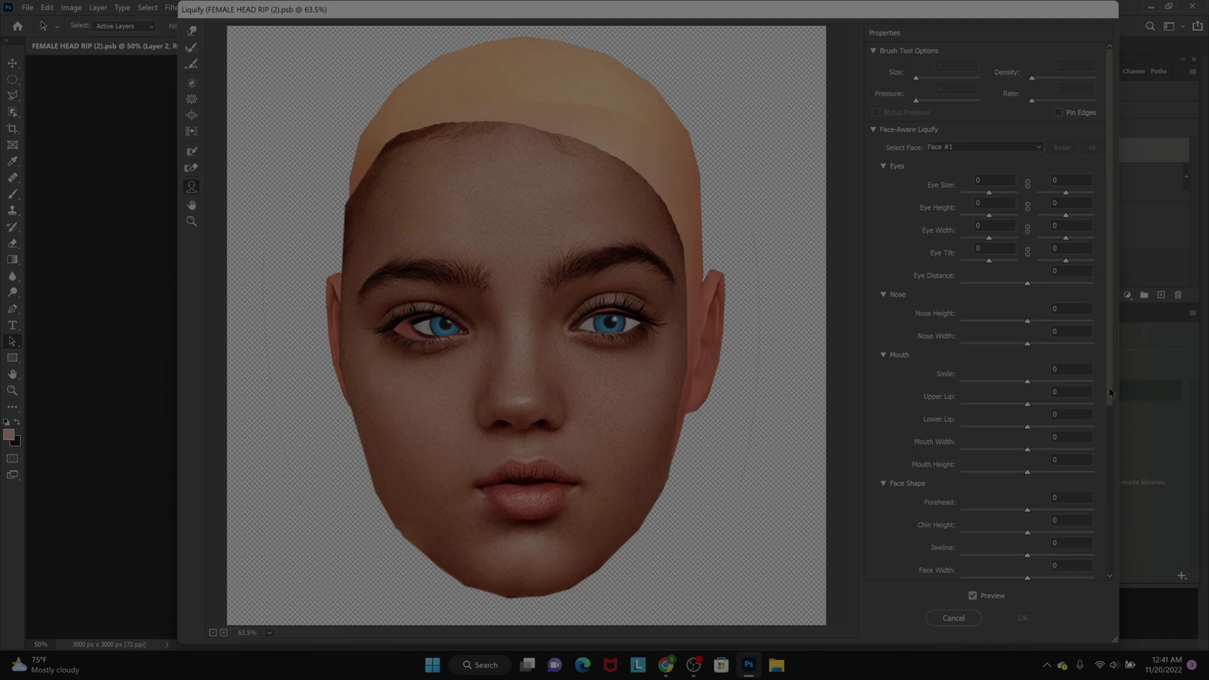
drag(1109, 387, 1110, 553)
click(991, 497)
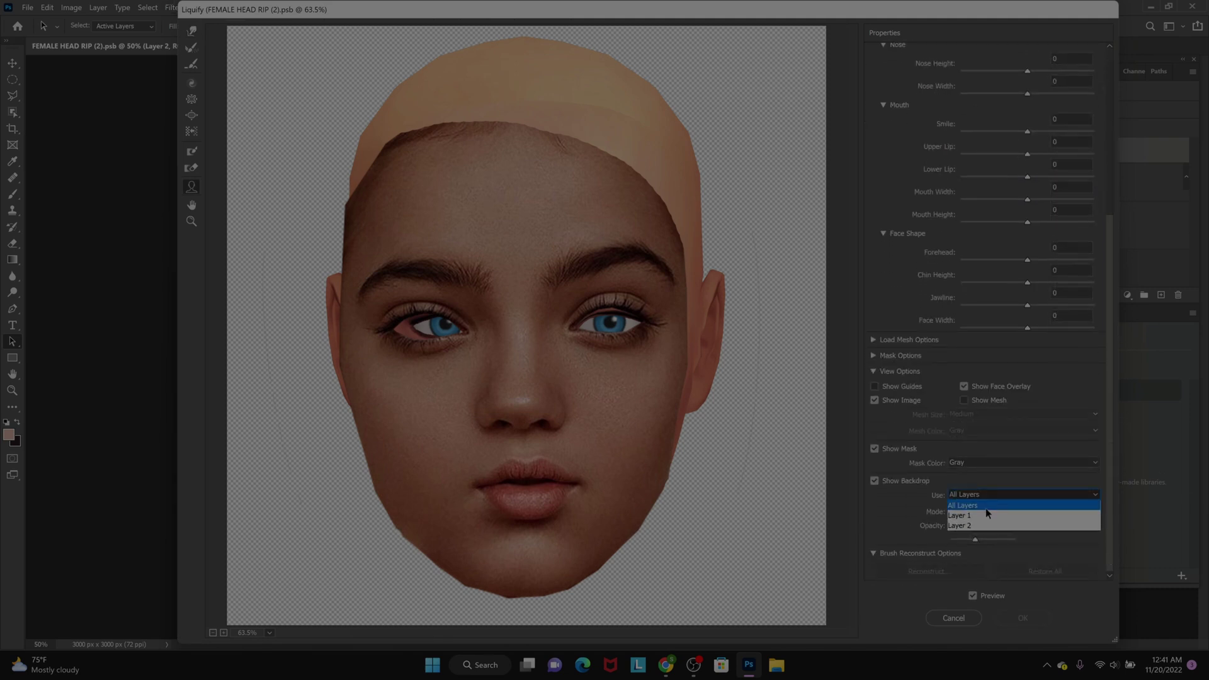
click(988, 518)
click(983, 511)
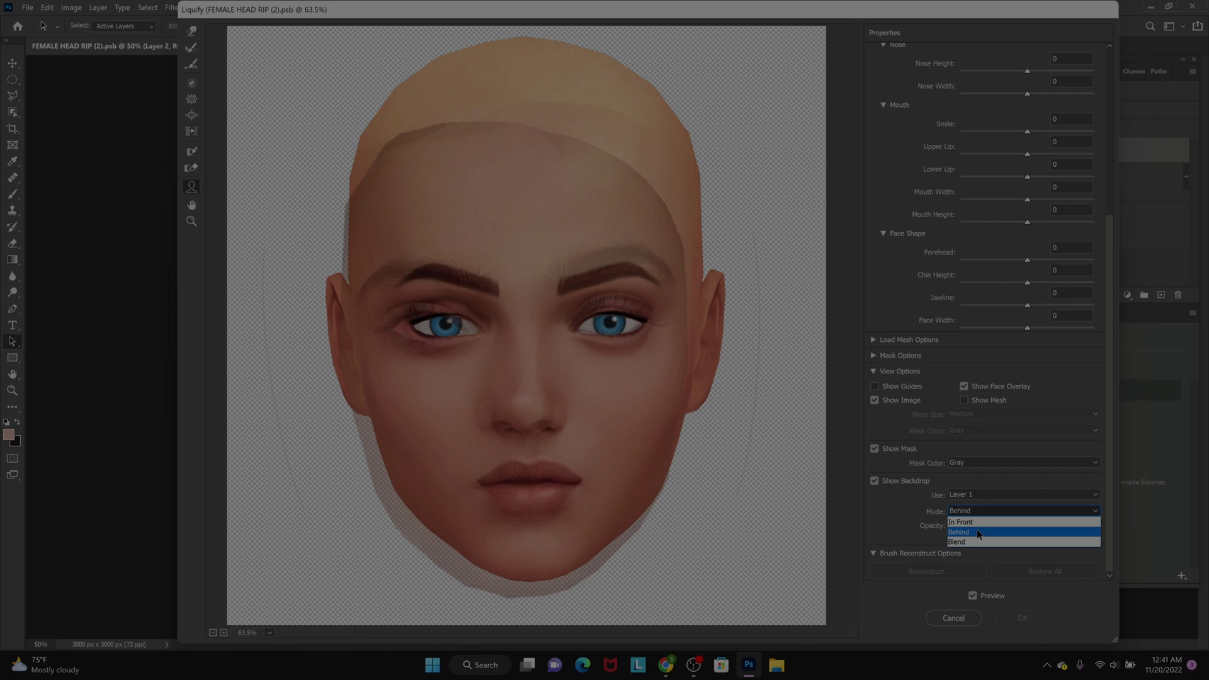
click(979, 534)
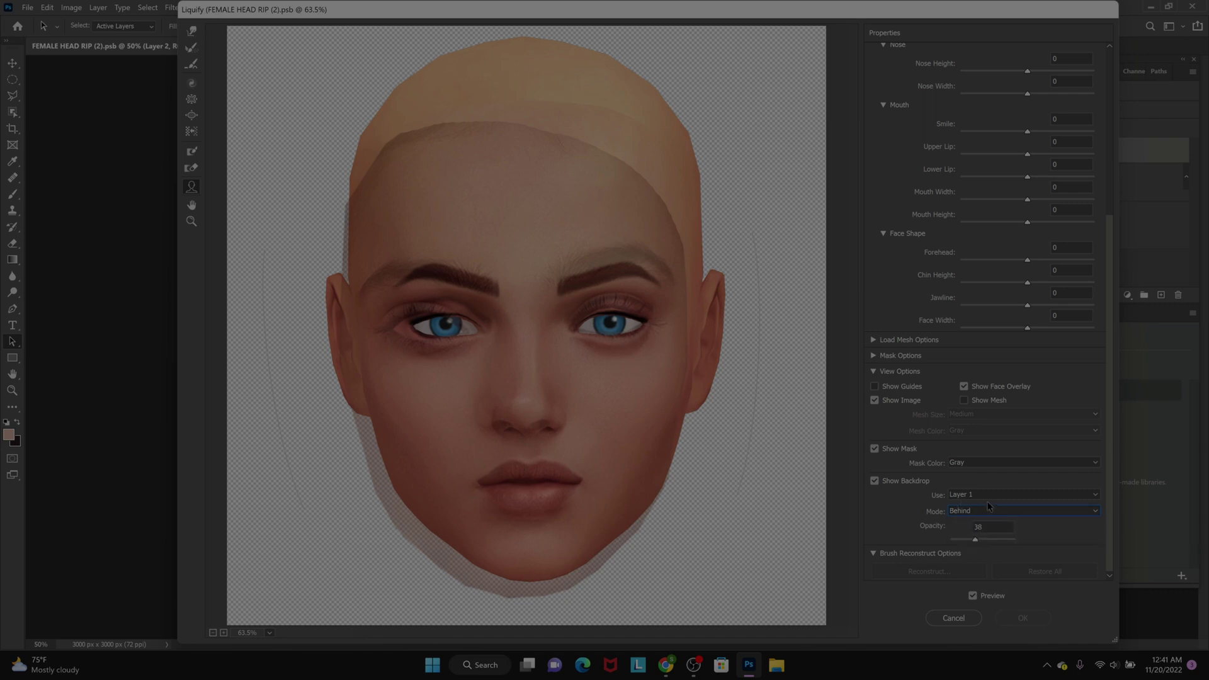
click(986, 511)
click(987, 528)
mouse_move(983, 540)
mouse_down()
mouse_move(957, 544)
mouse_move(1000, 539)
mouse_up()
click(984, 540)
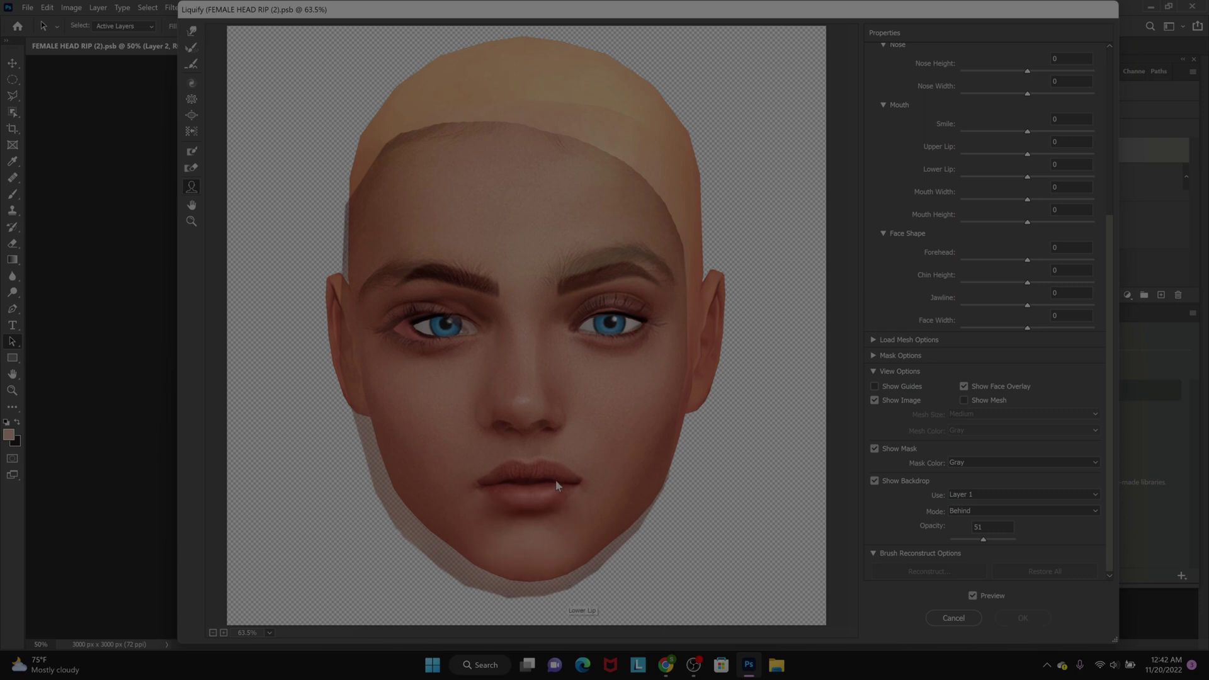
Set the lower lip to about 95 and the mouth width to about -45 to approach the backdrop's lips
drag(564, 531, 560, 497)
drag(571, 489, 566, 489)
drag(537, 502, 536, 515)
drag(495, 497, 503, 497)
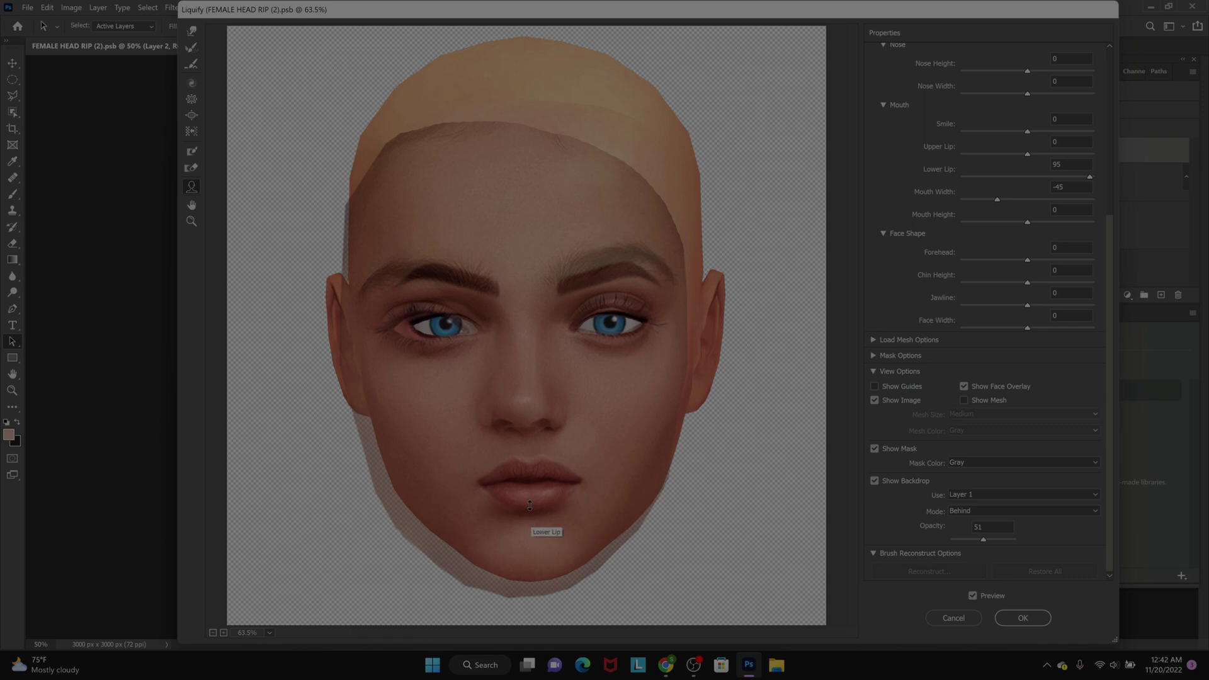
Refine the mouth to upper lip -100, lower lip about 49 and width about -79, align it with the backdrop, and apply Liquify
drag(528, 510, 528, 466)
drag(534, 492, 533, 504)
drag(584, 491, 551, 492)
drag(576, 494, 570, 493)
mouse_move(528, 480)
mouse_down()
mouse_move(528, 519)
mouse_move(528, 493)
mouse_up()
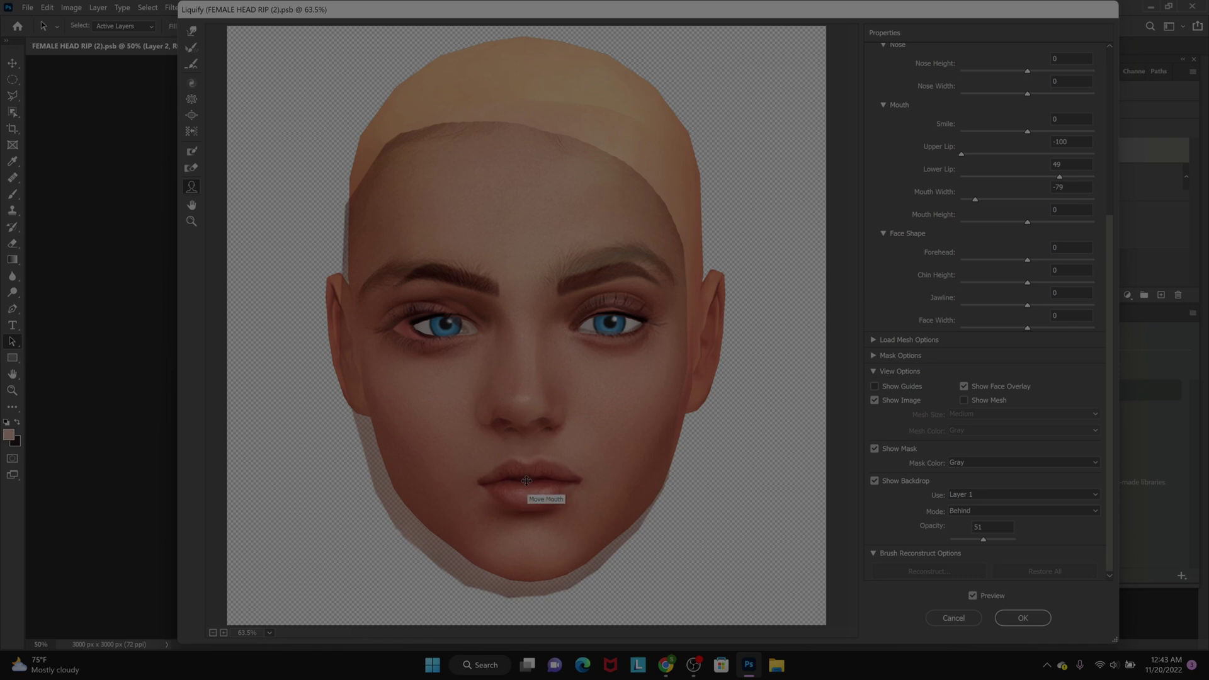
mouse_move(529, 466)
drag(533, 497, 532, 499)
click(1010, 619)
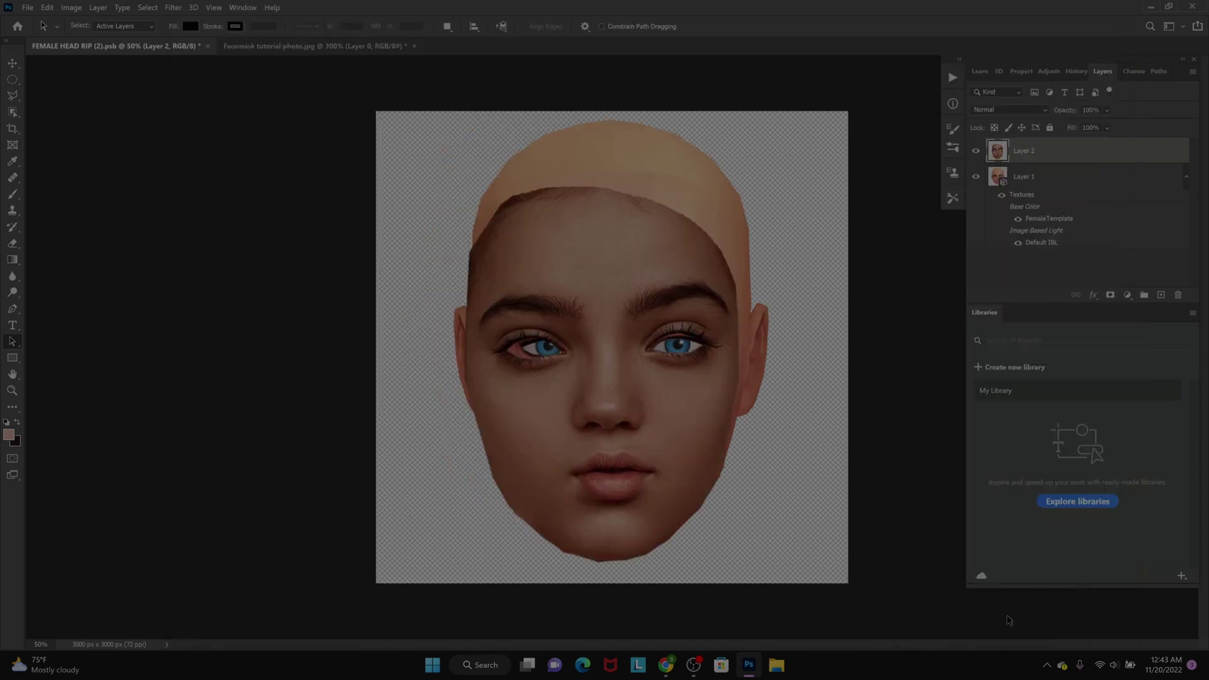
Open Liquify again with Layer 1 as the backdrop in Behind mode and lower the backdrop opacity to 37
click(174, 7)
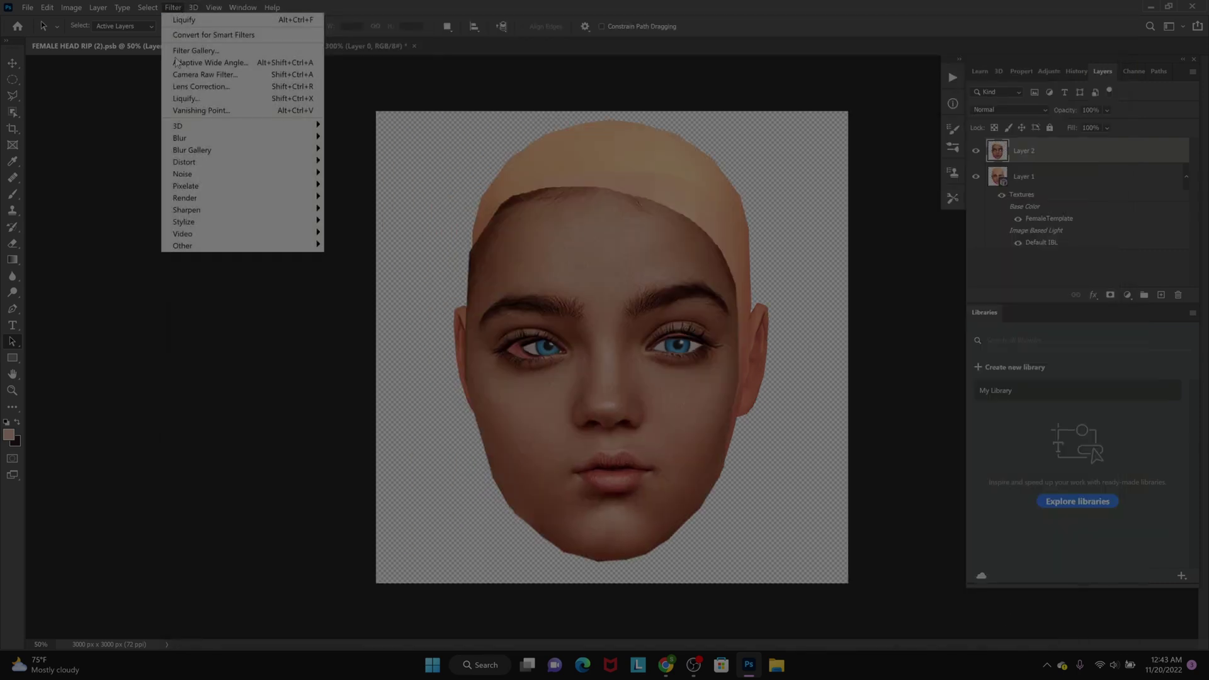
click(188, 99)
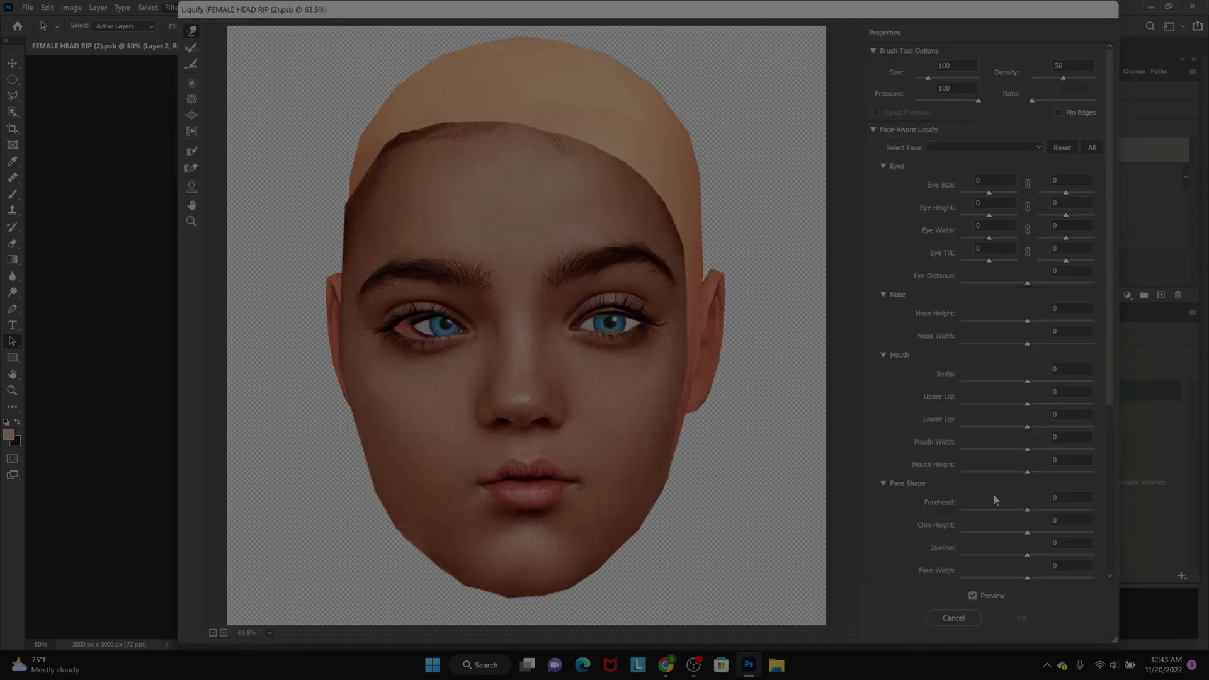
scroll(1094, 332, down, 10)
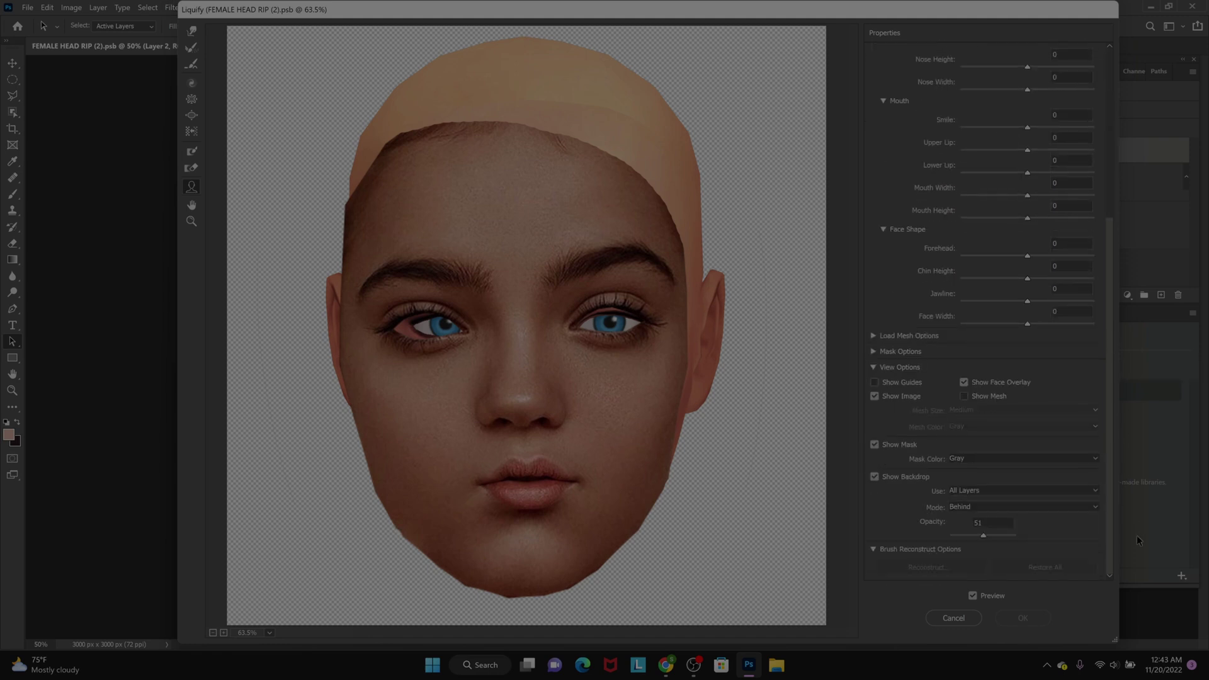
click(1006, 491)
click(1000, 511)
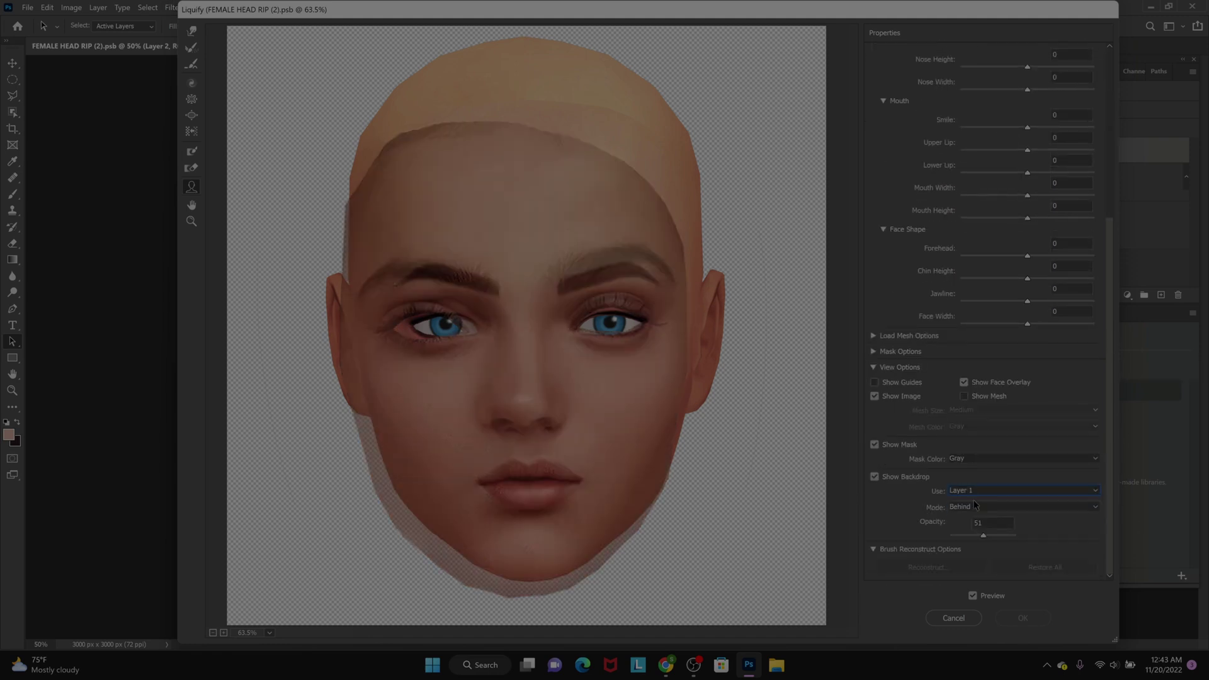
click(982, 507)
click(975, 531)
click(975, 535)
Nudge the nose and mouth over the backdrop's features, with upper lip at about -60 and lower lip at about 40
click(525, 382)
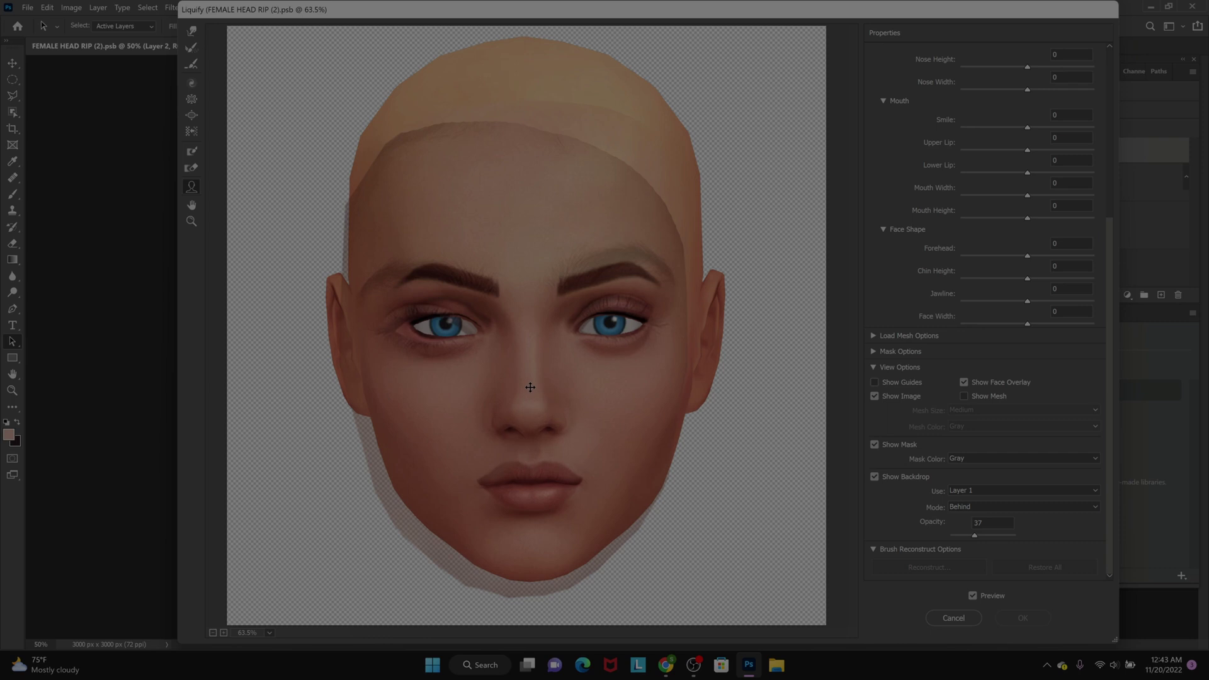
mouse_move(531, 488)
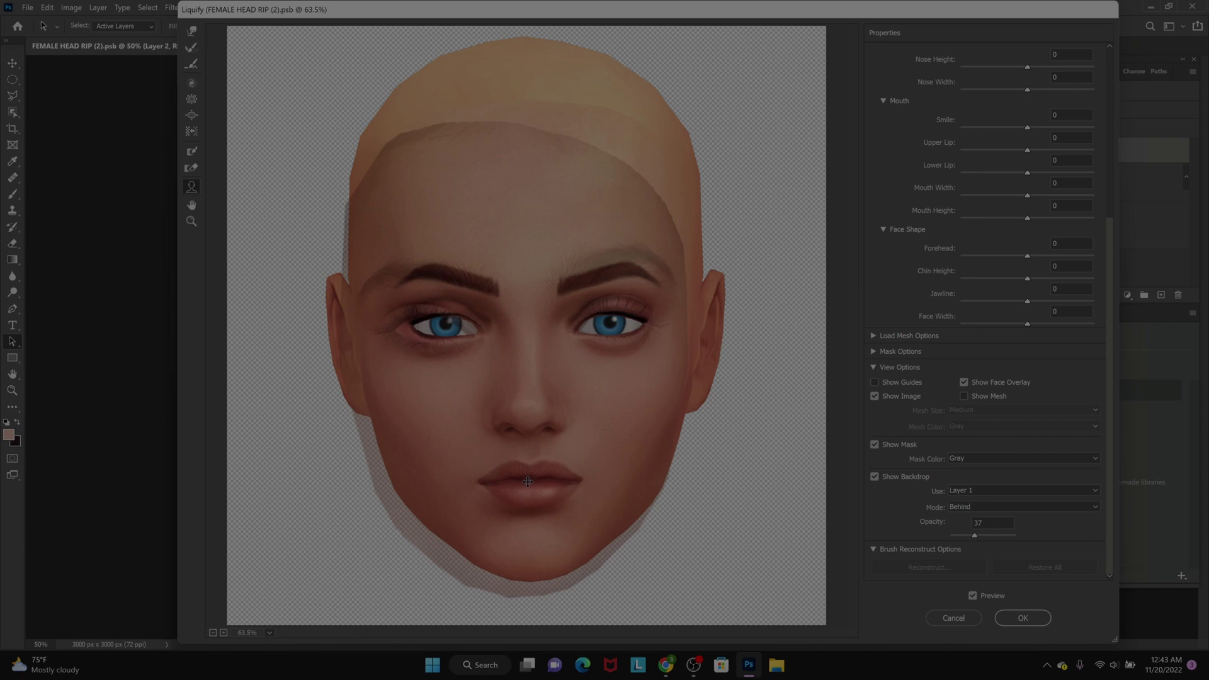
mouse_move(526, 505)
drag(525, 504, 525, 513)
drag(527, 482, 527, 479)
drag(538, 480, 536, 486)
drag(537, 468, 537, 465)
drag(534, 504, 533, 501)
Set nose height to about -61 and width to about -100, fine-tune the nose over the backdrop's nose, and apply Liquify
drag(529, 446, 533, 436)
drag(527, 445, 526, 440)
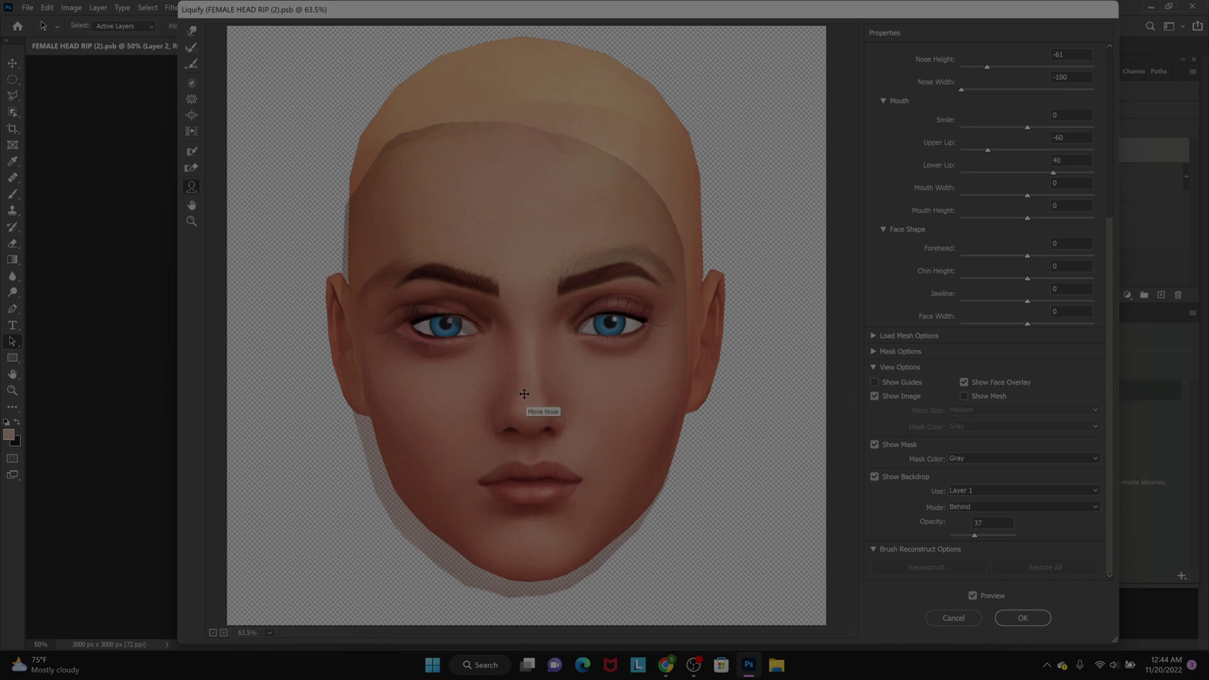
mouse_move(536, 442)
drag(533, 435, 529, 428)
drag(539, 451, 524, 449)
drag(539, 441, 531, 389)
mouse_move(535, 442)
drag(537, 434, 566, 435)
mouse_move(532, 433)
click(1032, 616)
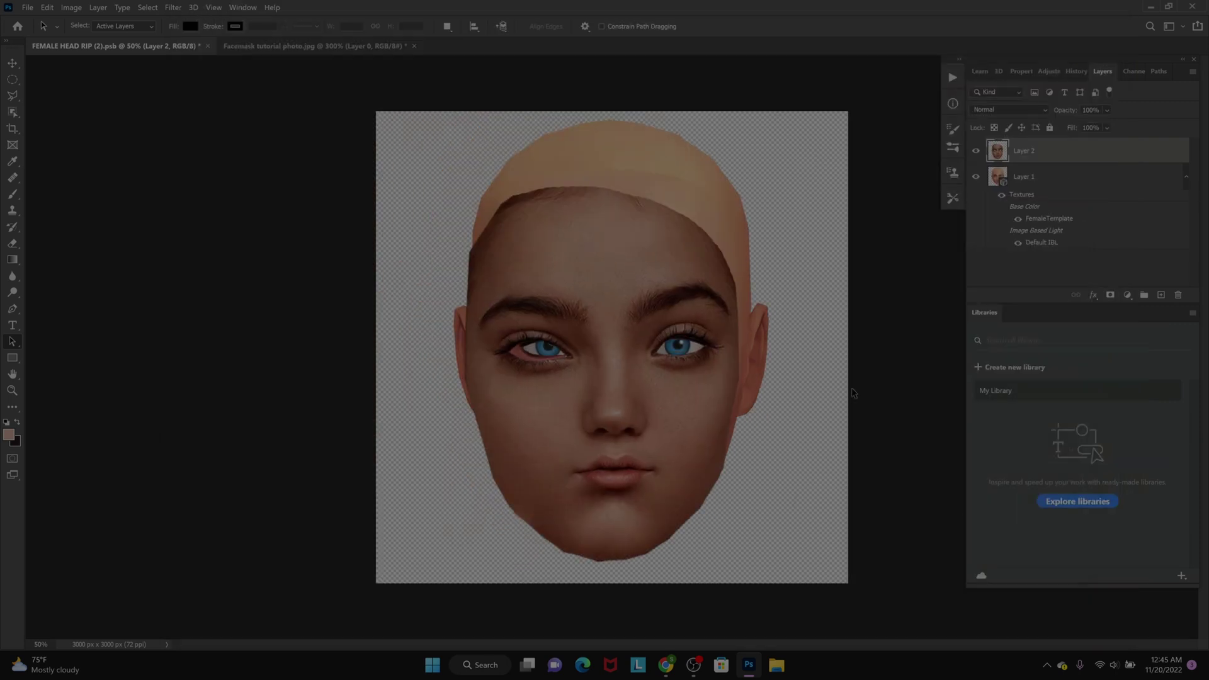
Start another Liquify pass on the face, showing Layer 1 as the backdrop in Behind mode
click(179, 10)
click(194, 100)
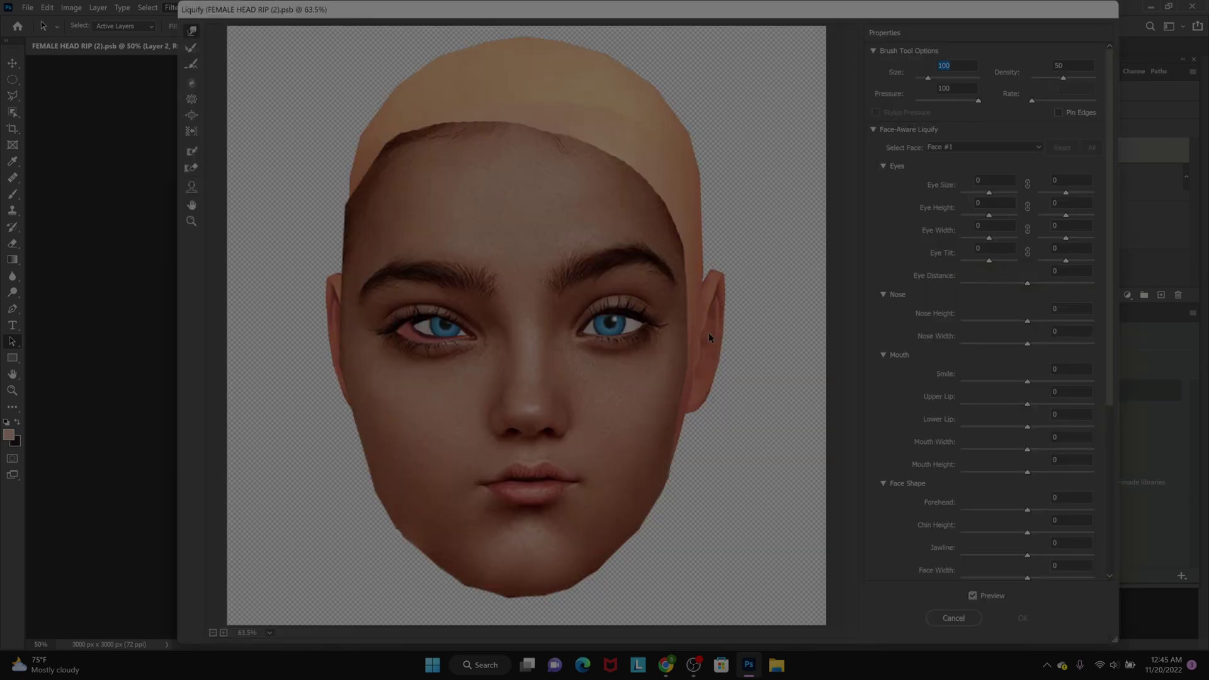
drag(1109, 325, 1119, 552)
click(1037, 490)
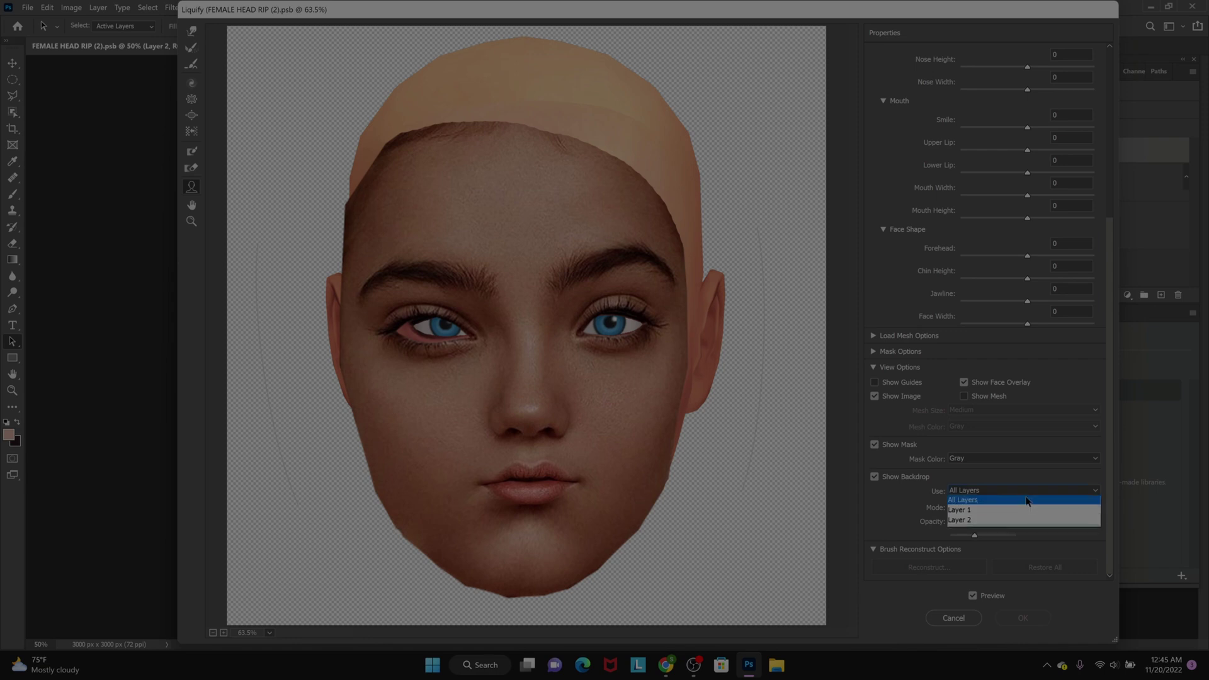
click(976, 511)
click(973, 507)
click(973, 528)
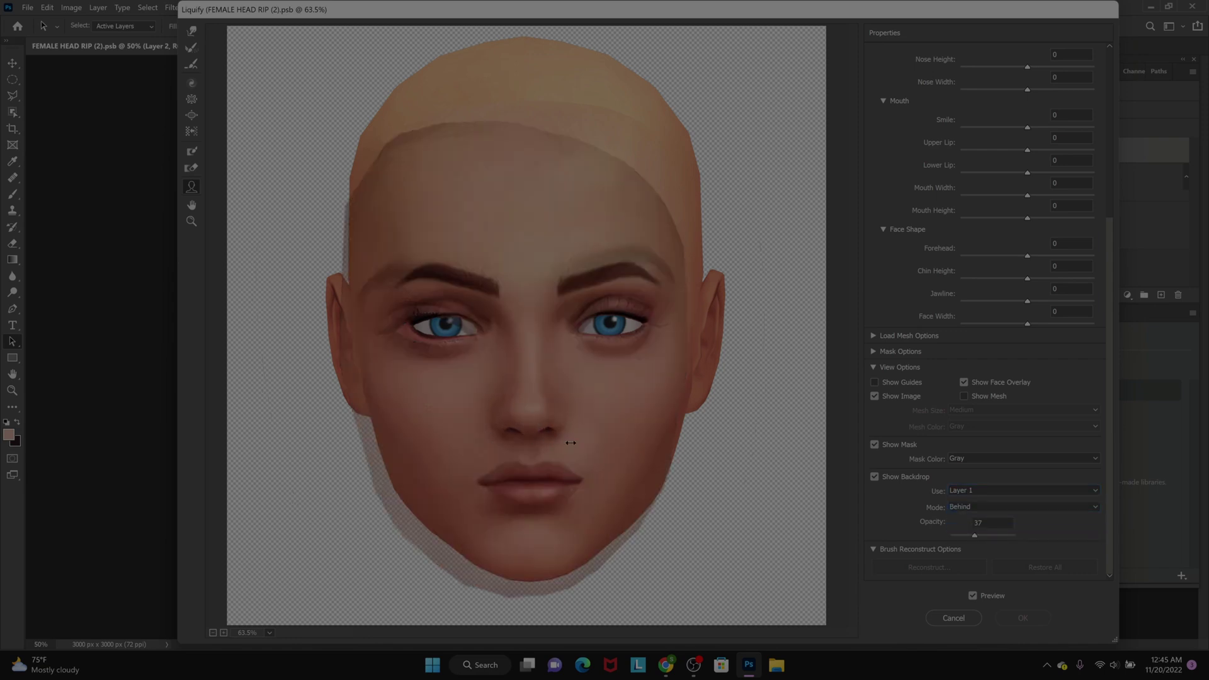
Narrow the nose slightly against the backdrop with the Face tool and apply the Liquify changes
drag(555, 439, 531, 439)
drag(557, 435, 539, 434)
drag(549, 435, 548, 434)
click(1023, 618)
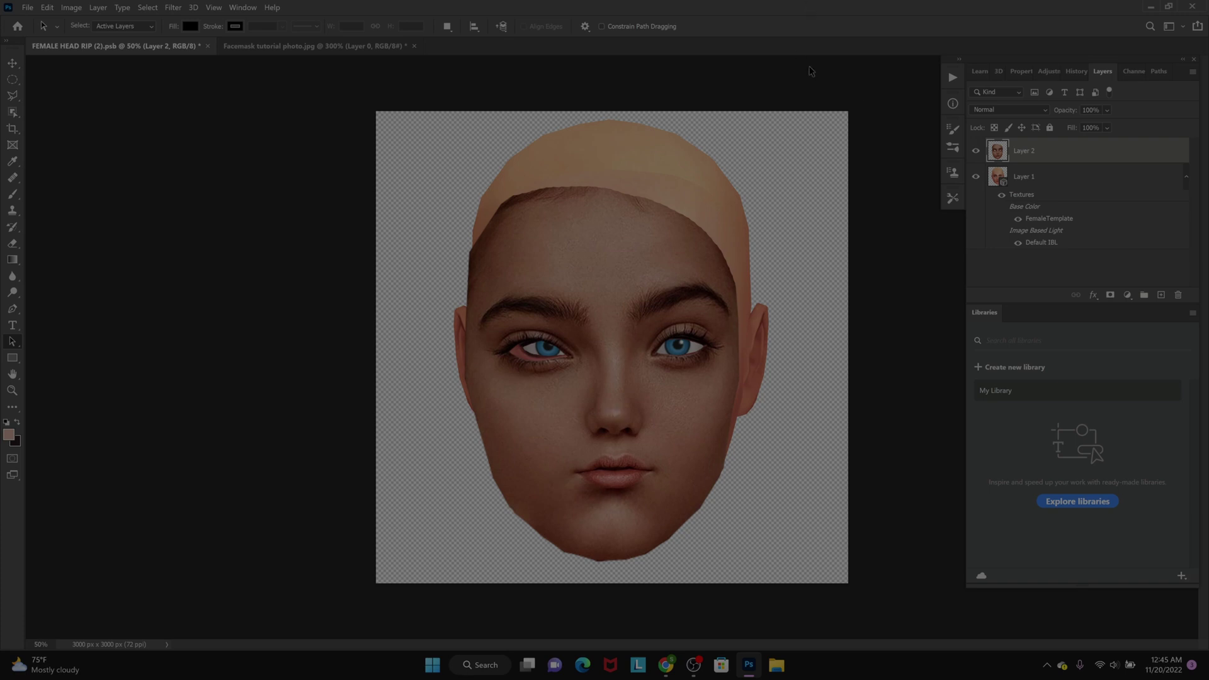
click(999, 72)
click(1025, 72)
click(1061, 72)
click(1096, 72)
click(1110, 73)
click(1152, 72)
click(978, 70)
click(999, 71)
click(1026, 72)
click(1060, 73)
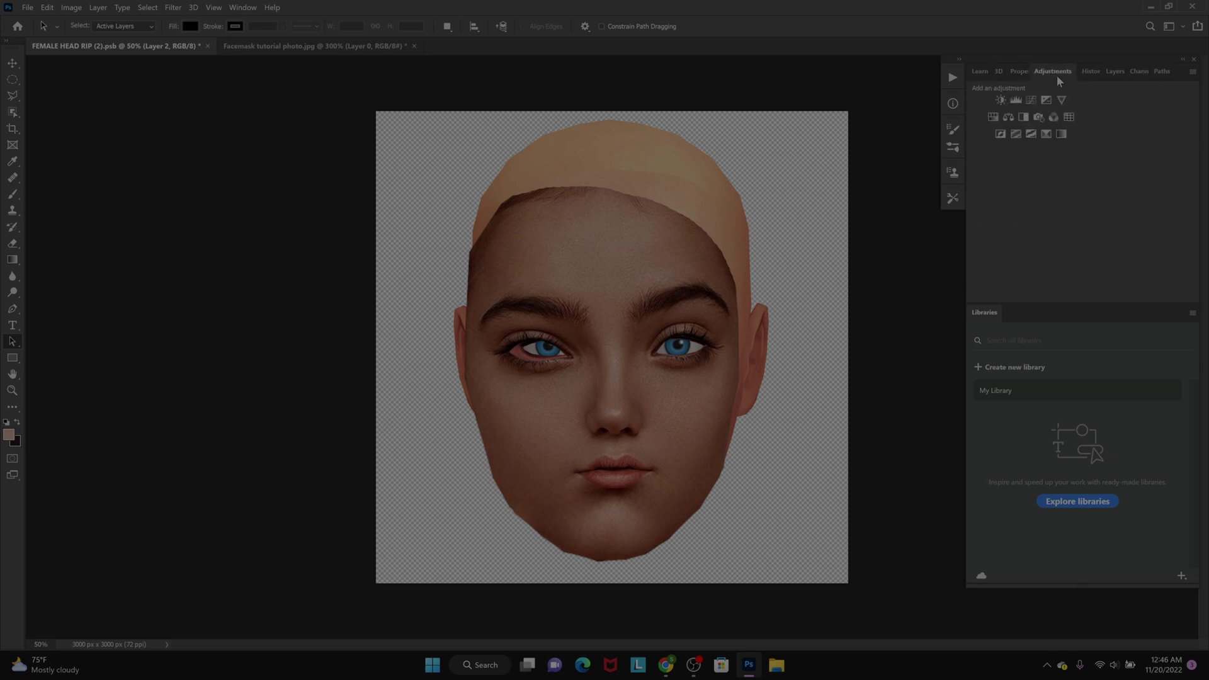
click(1089, 73)
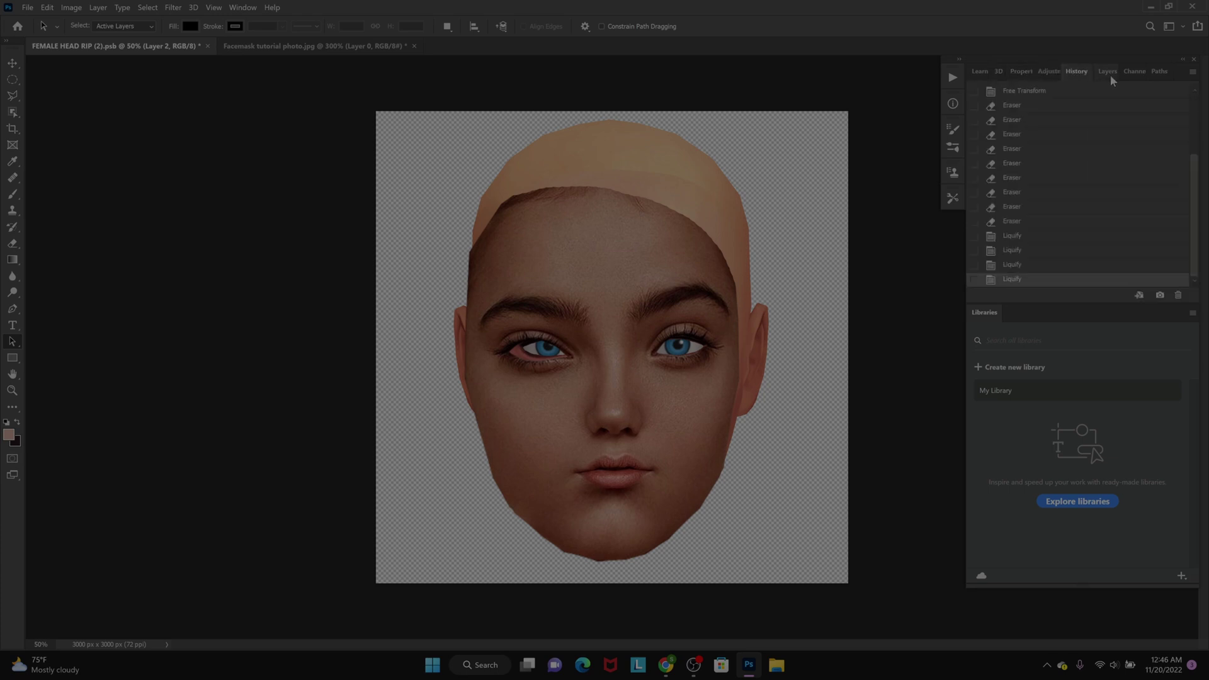
click(1110, 74)
click(1129, 72)
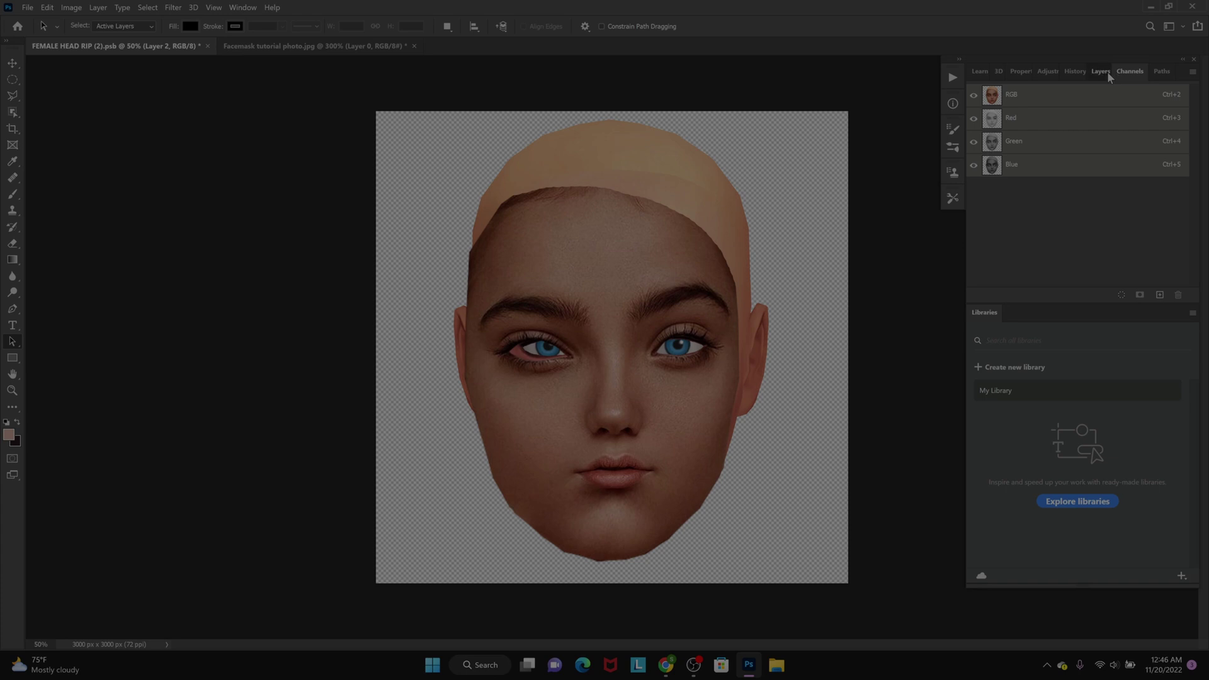
click(1108, 71)
click(1134, 73)
click(1154, 73)
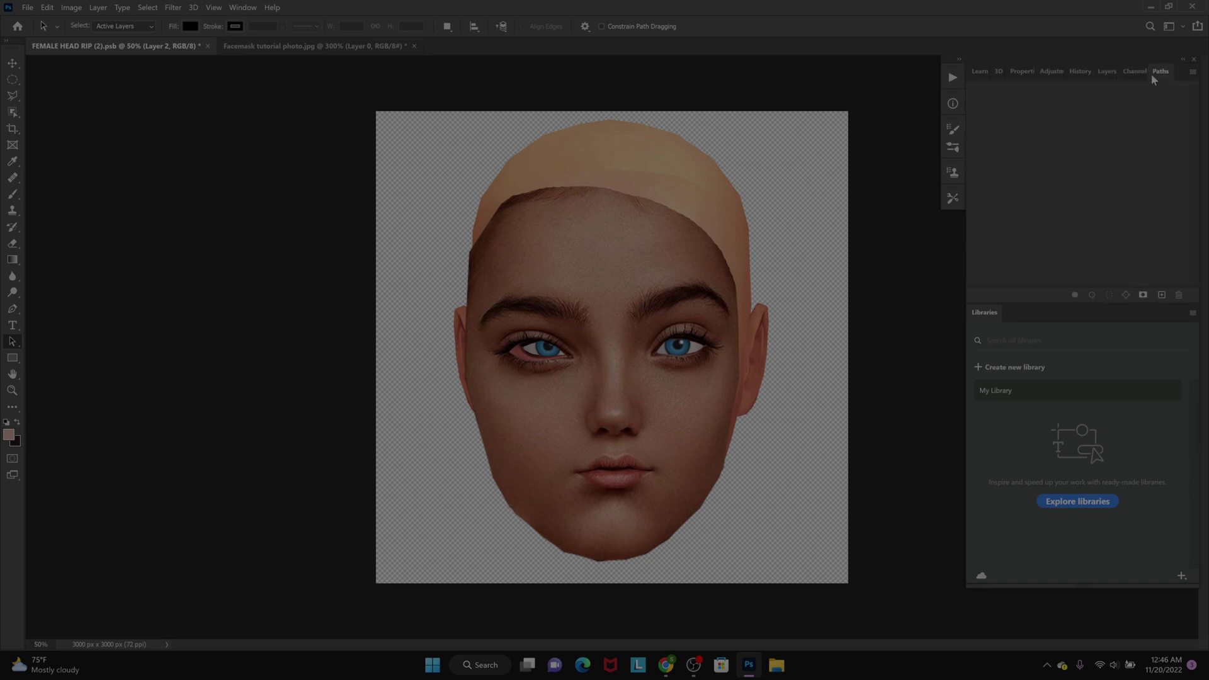
click(1056, 77)
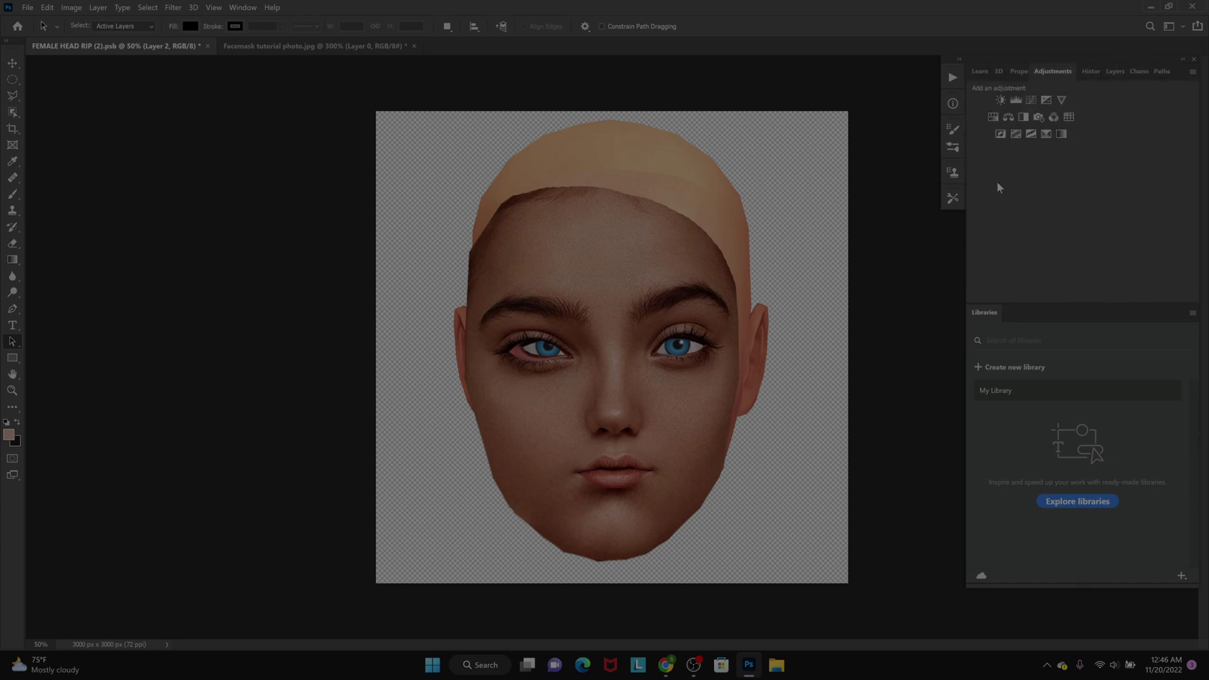
click(1093, 73)
click(1021, 71)
click(1000, 71)
click(980, 71)
click(1059, 74)
click(1092, 73)
click(1124, 74)
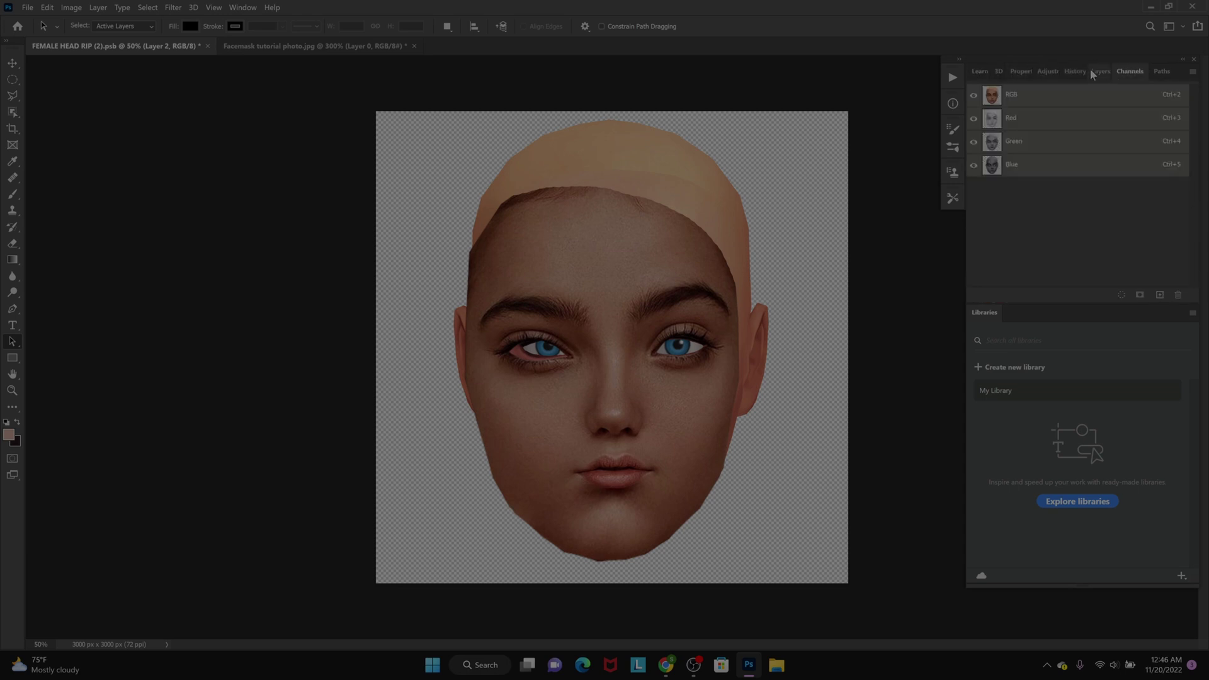
Select the 3D head's Layer 1 and open the base color texture of its Tex_0007_0.dds material for editing
click(1100, 74)
click(1039, 183)
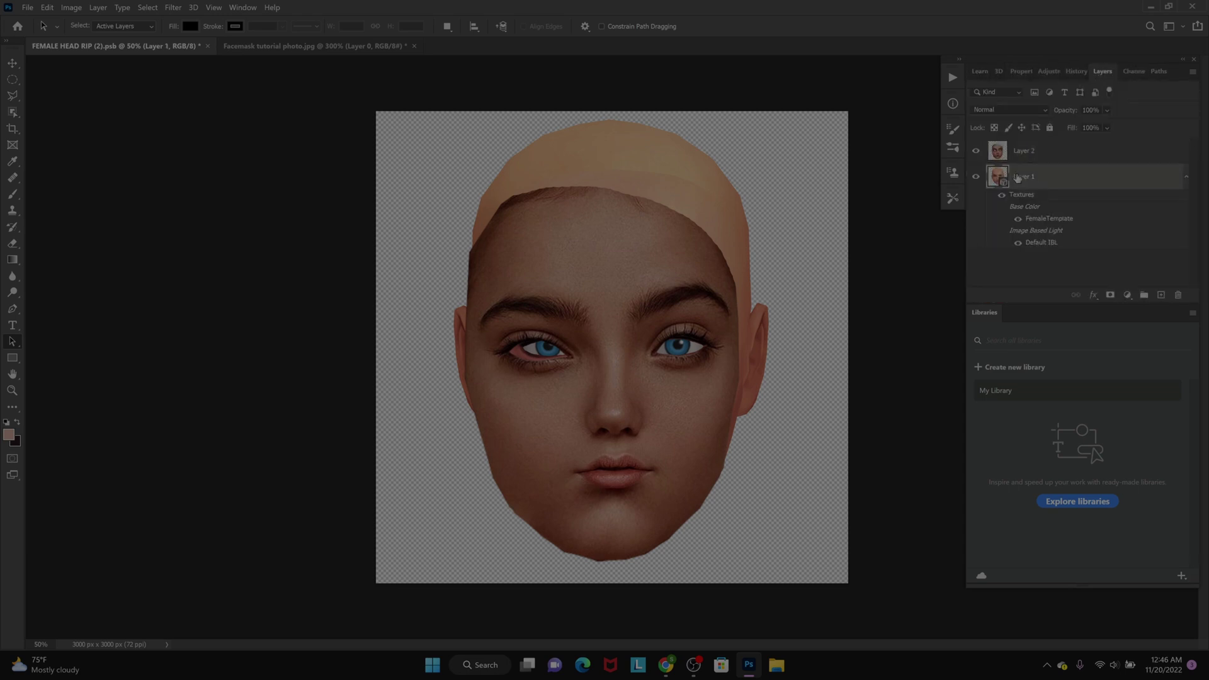
click(999, 71)
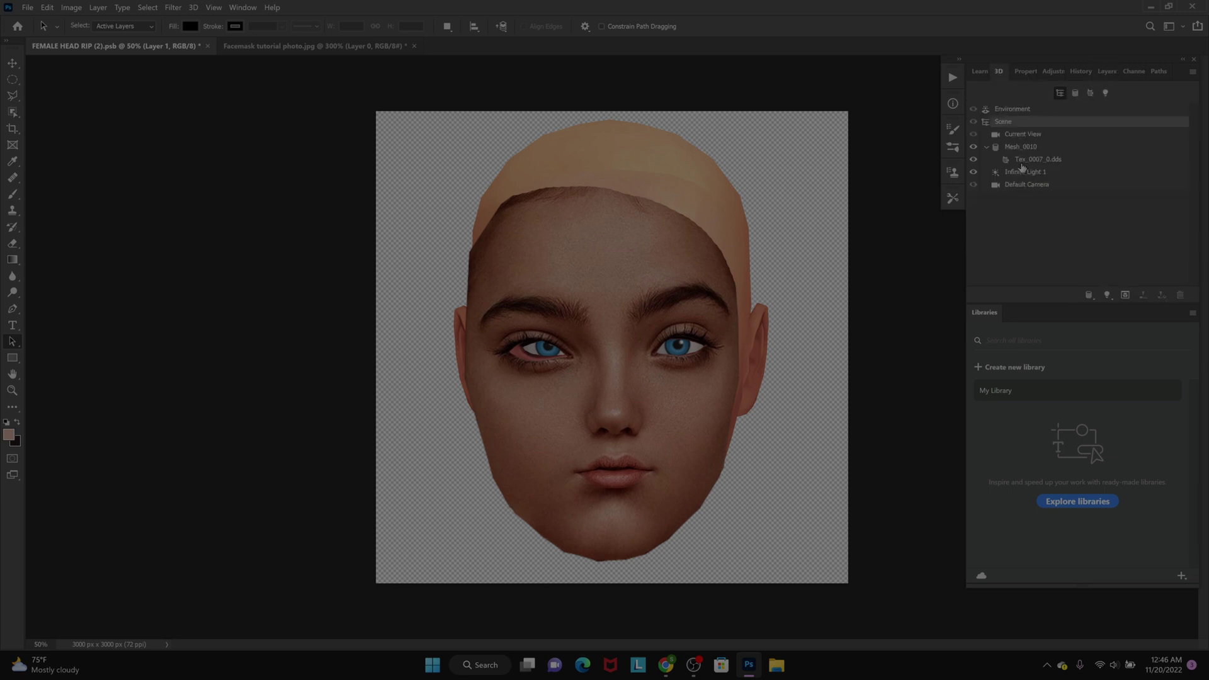
click(1034, 162)
click(1023, 73)
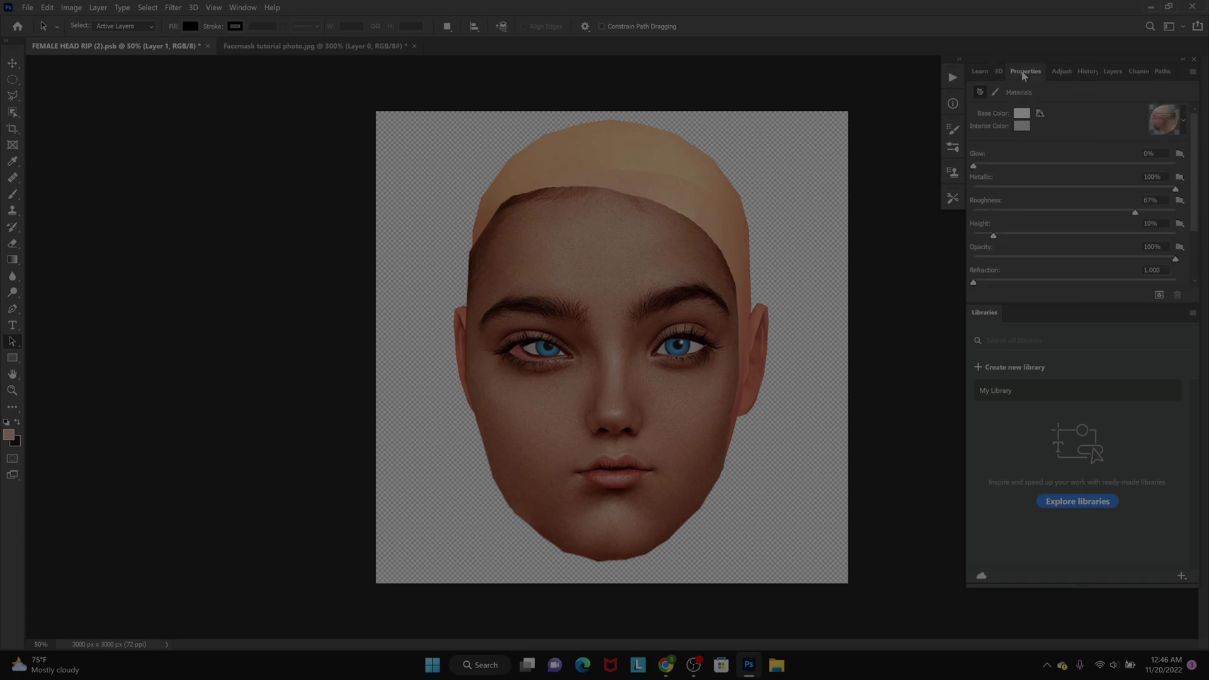
click(1039, 114)
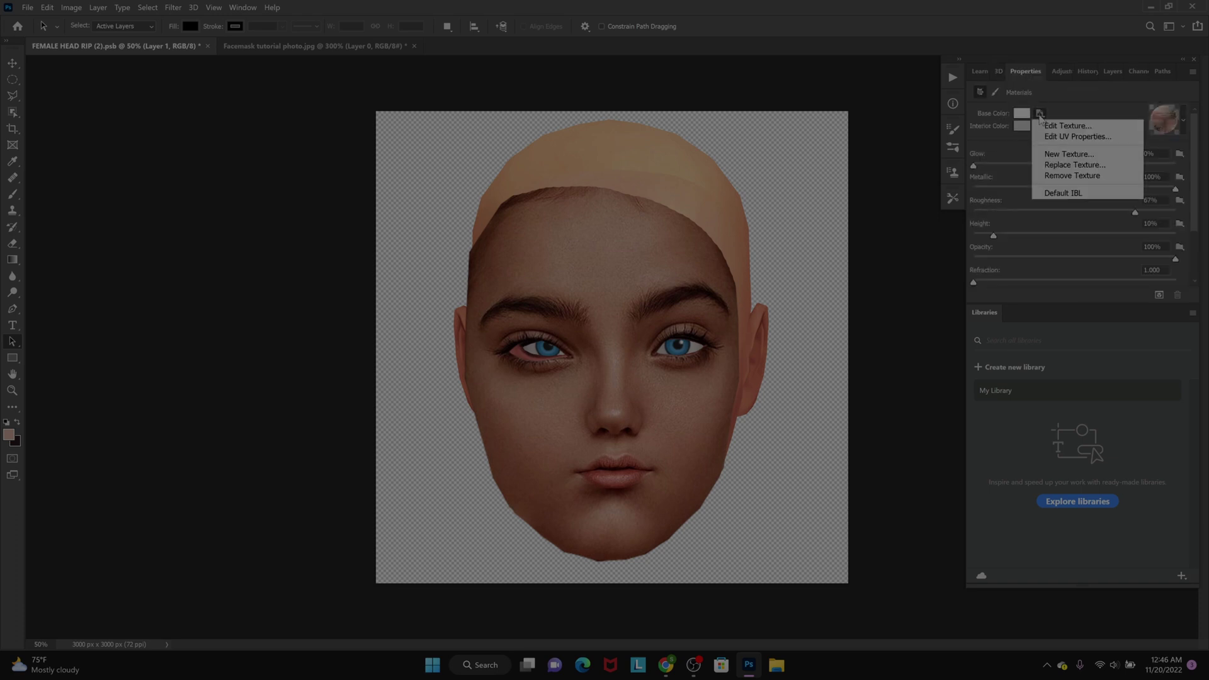
click(1046, 125)
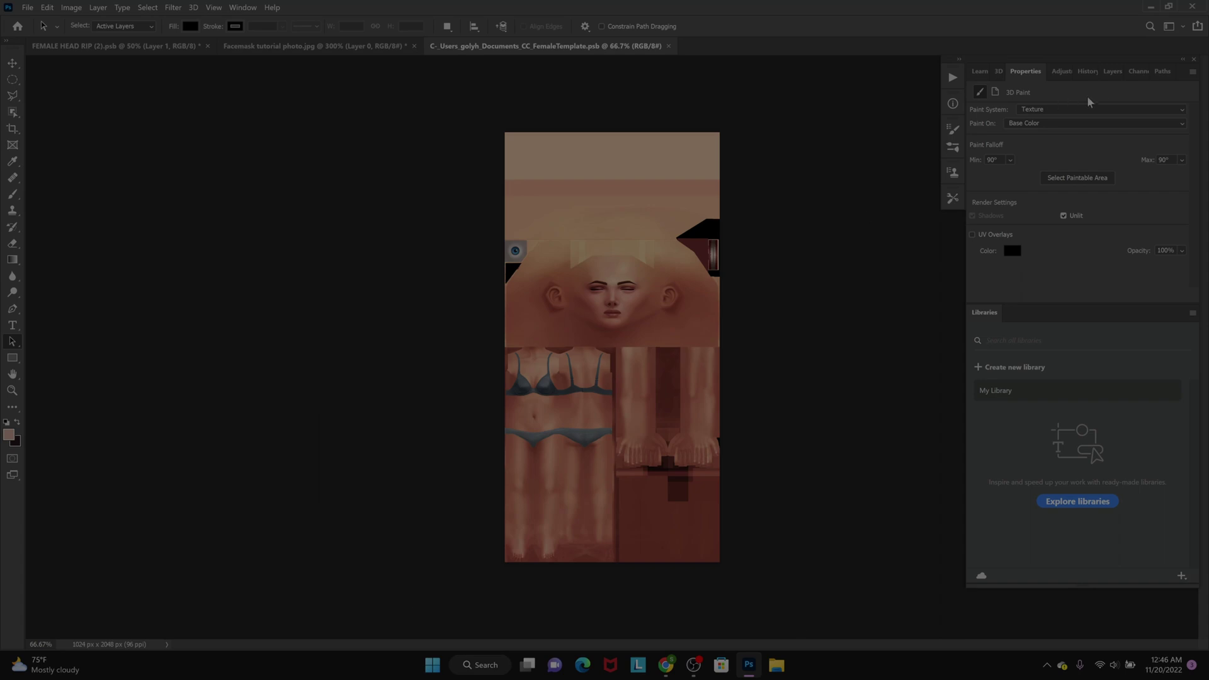
Add a new empty layer above the Background in the FemaleTemplate texture and save it with Maximize Compatibility enabled
click(1113, 71)
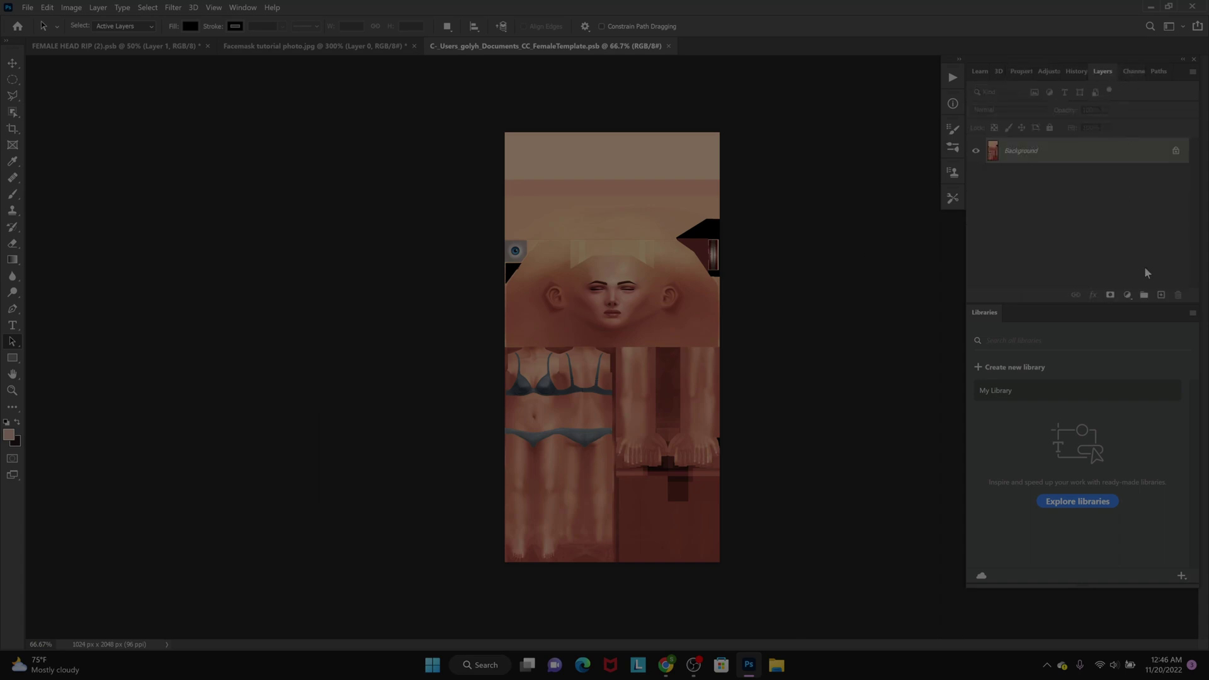
click(1162, 294)
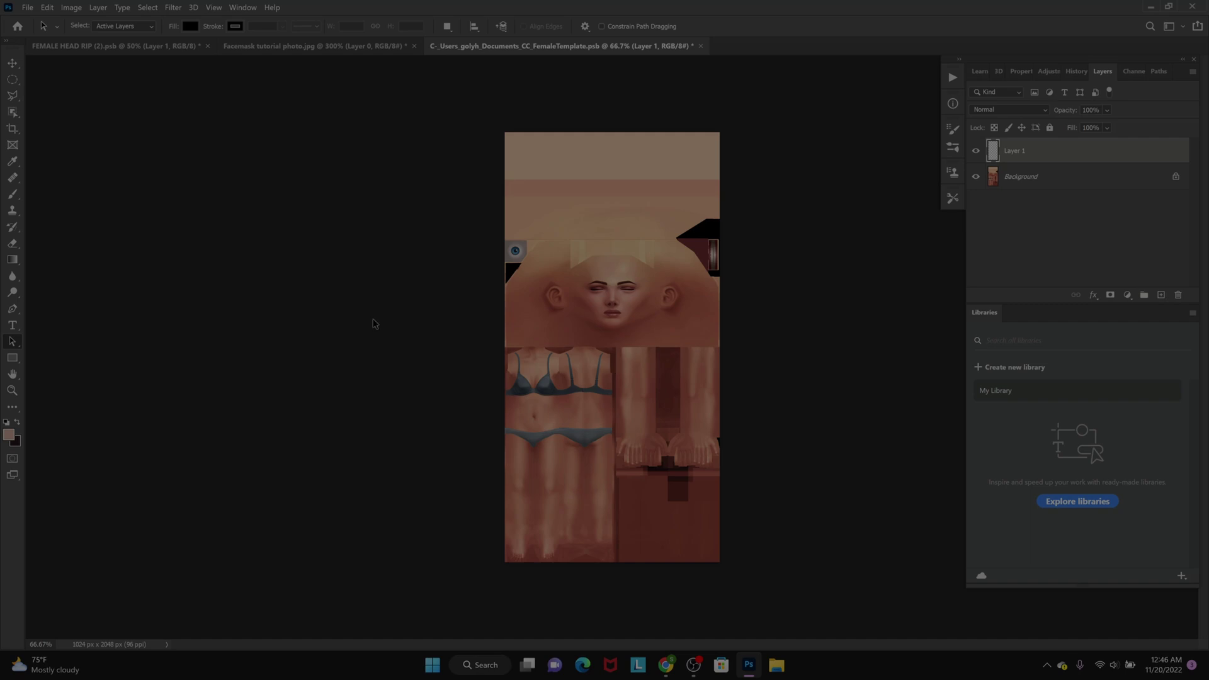
click(12, 391)
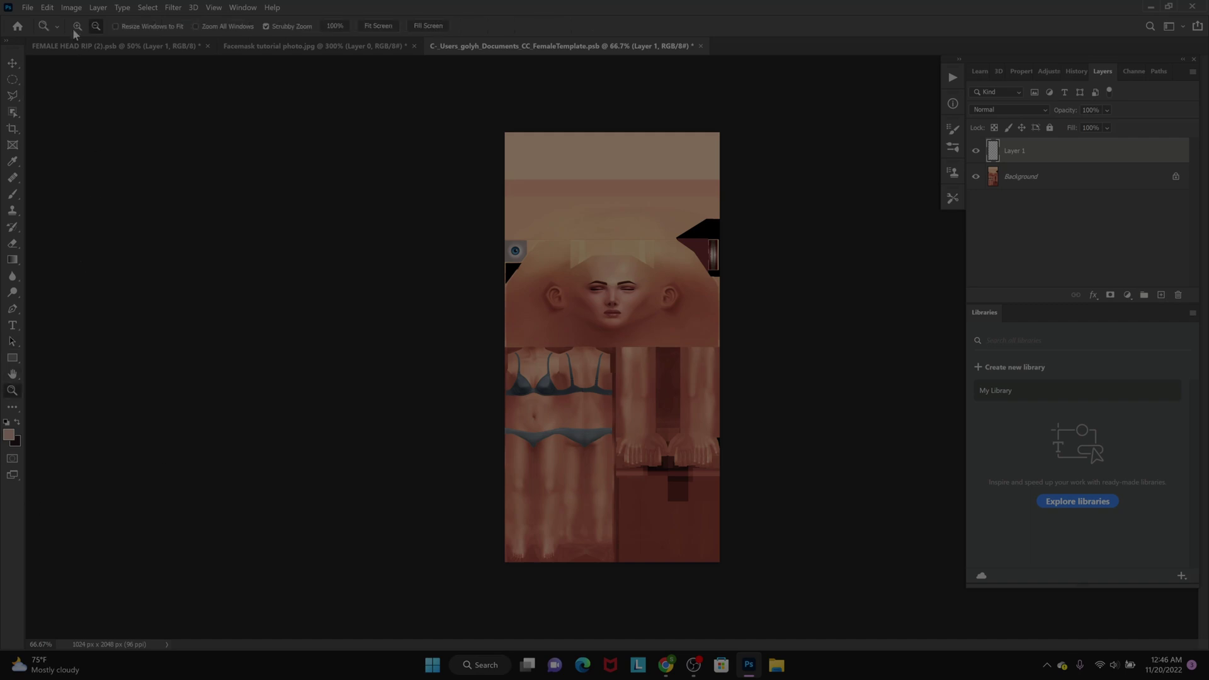
click(631, 351)
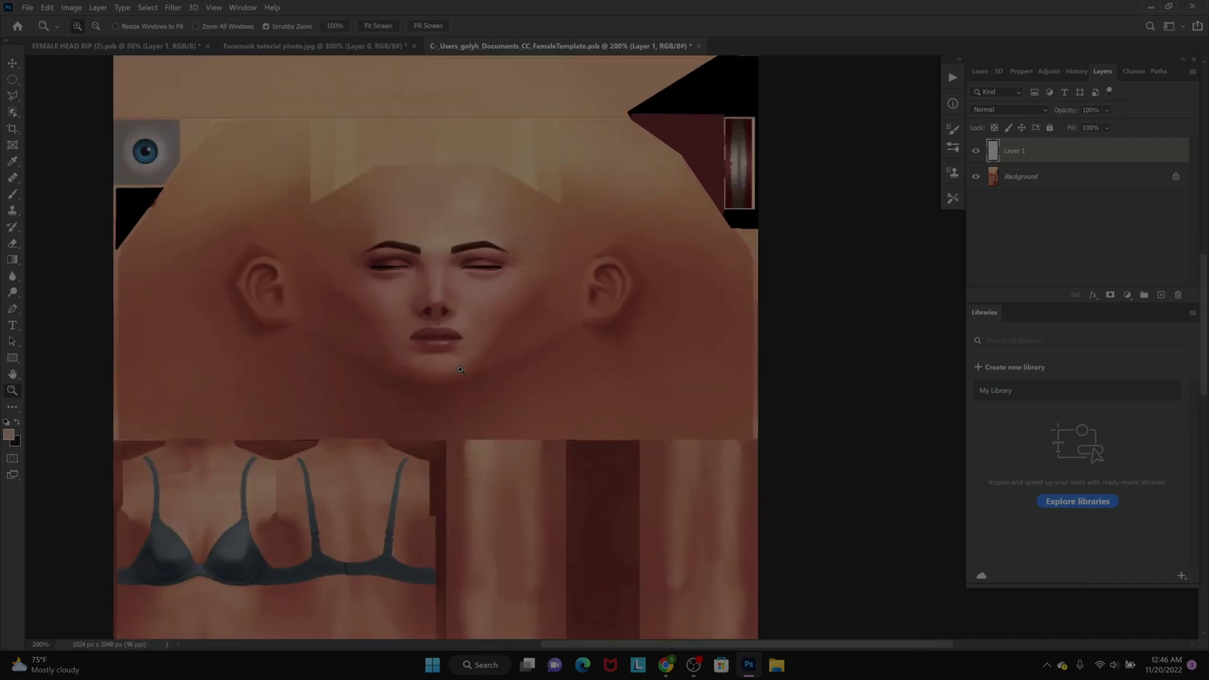
scroll(611, 644, left, 3)
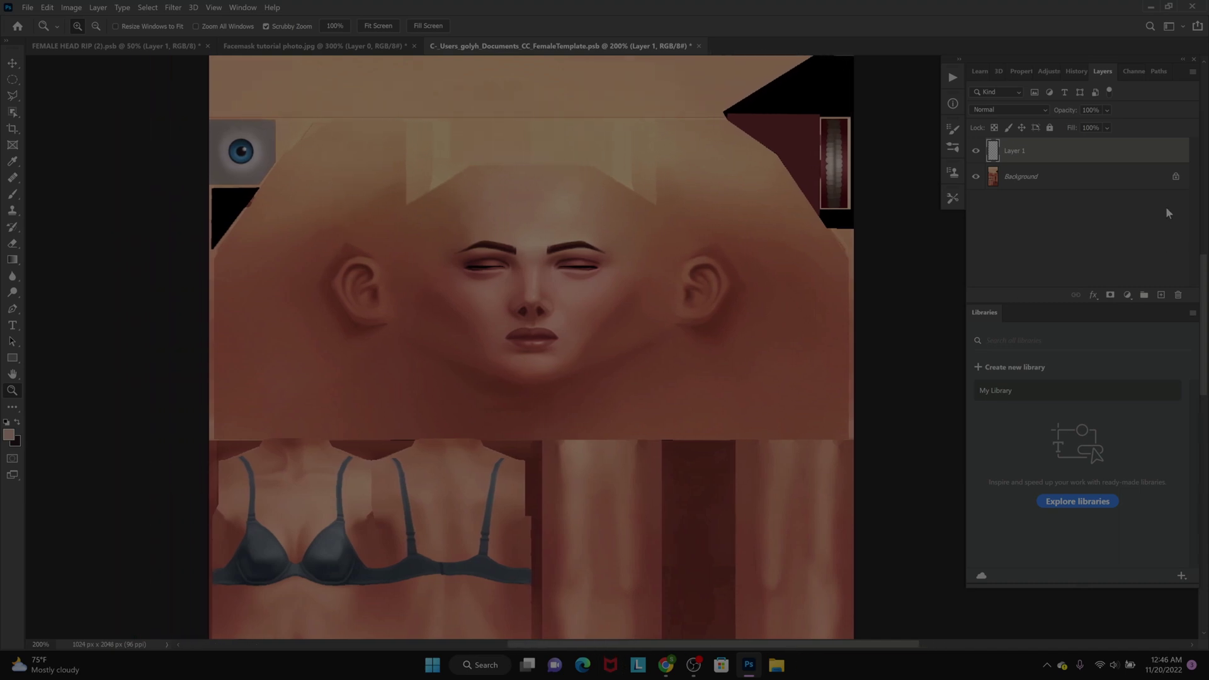
drag(726, 643, 708, 641)
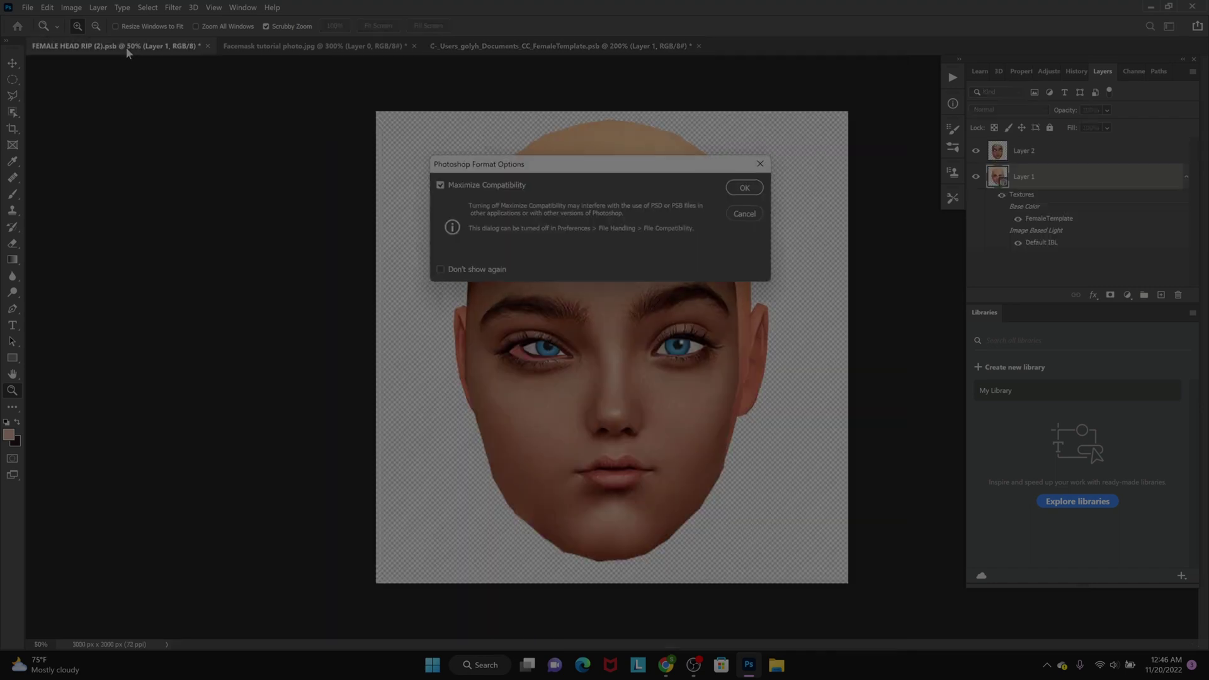
click(742, 188)
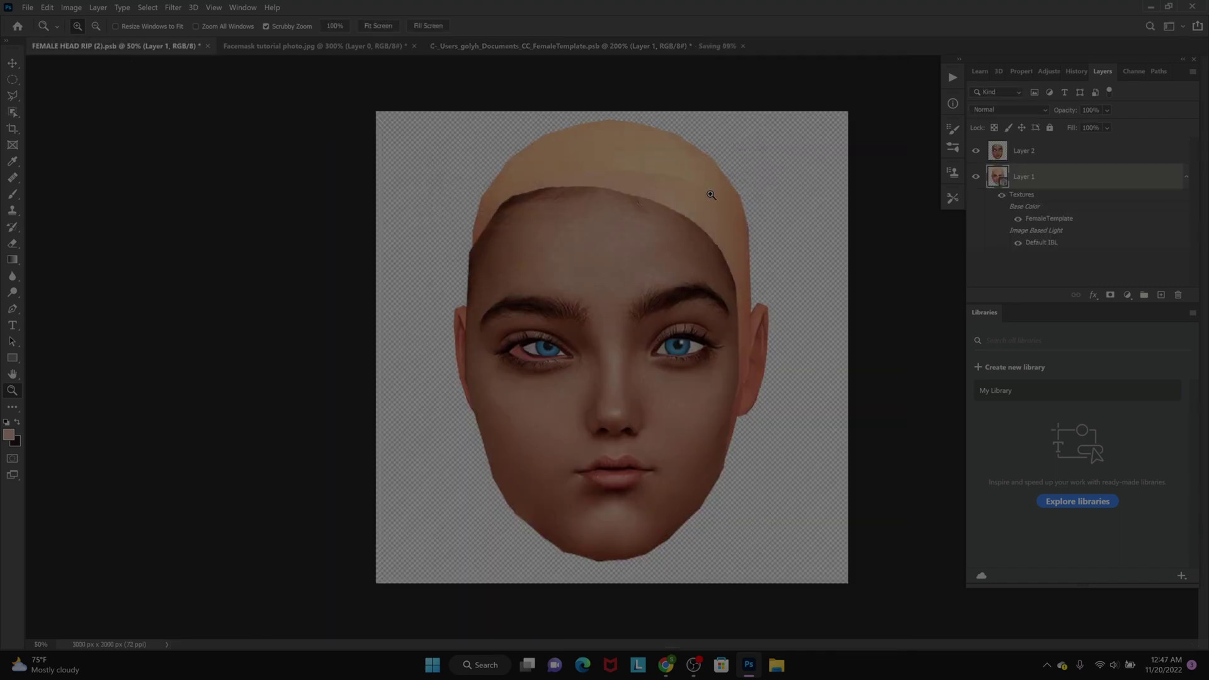
Merge Layer 2 down onto the 3D head layer in the FEMALE HEAD RIP document and return to the FemaleTemplate texture
click(1131, 155)
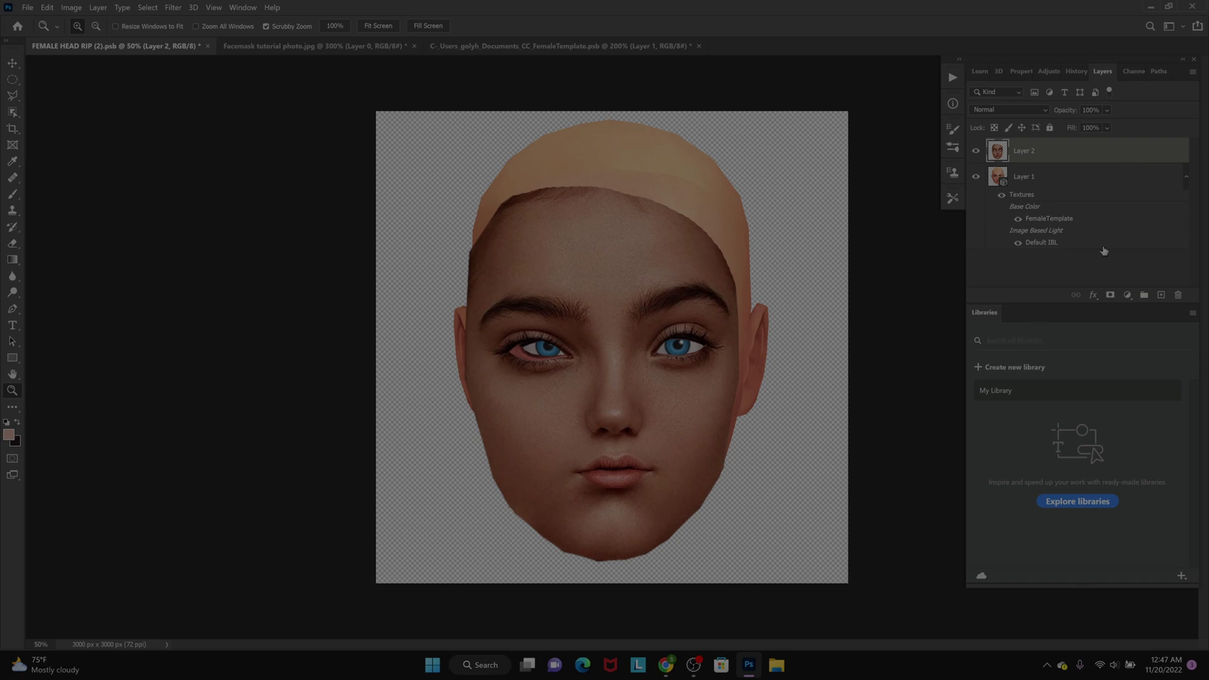
right_click(1083, 160)
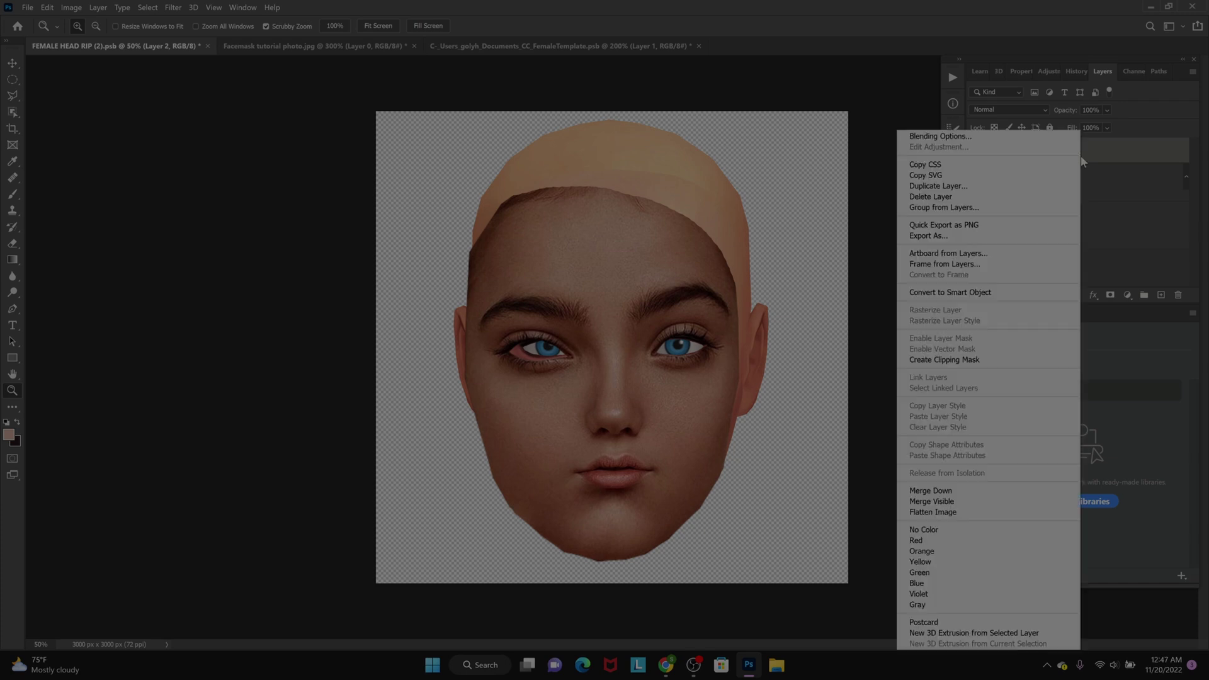
click(939, 491)
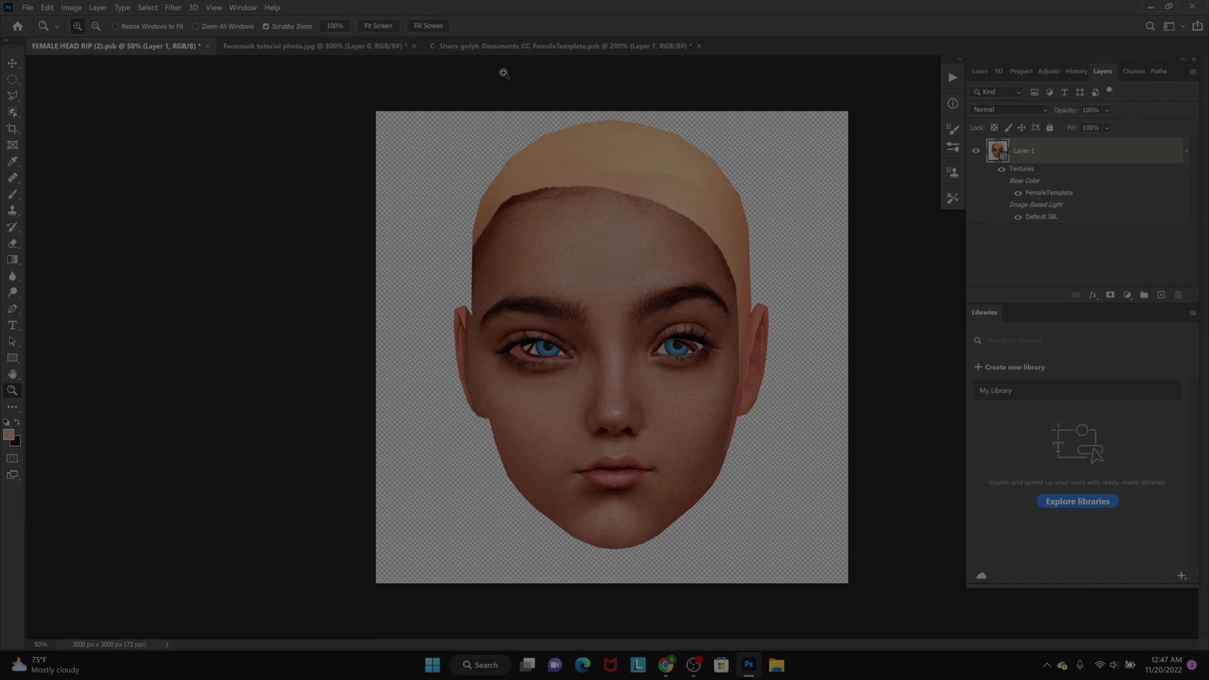
click(483, 48)
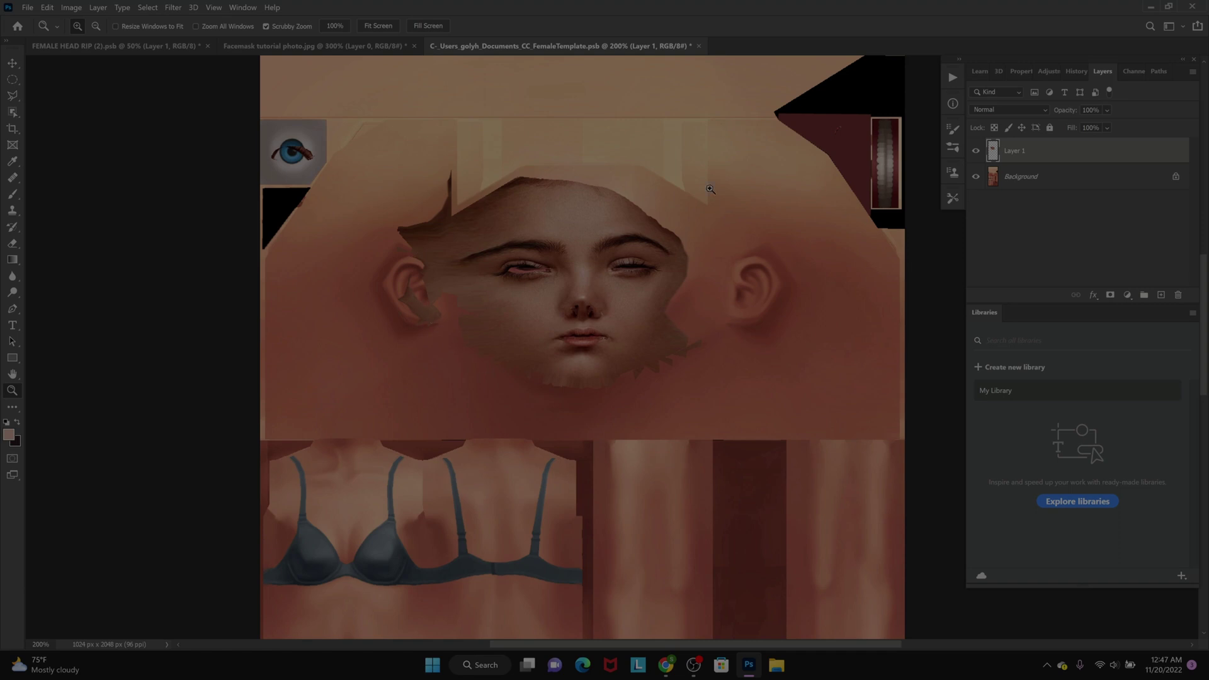
scroll(621, 396, up, 1)
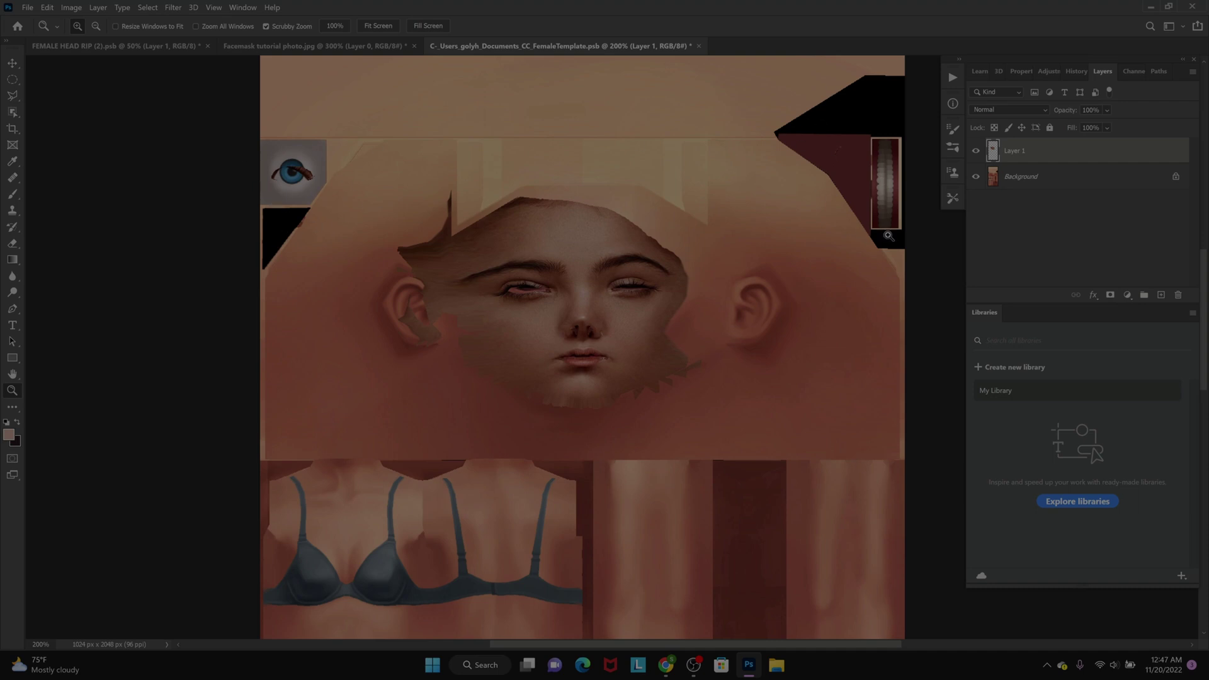
Erase the stray face pixels covering the blue eye texture on Layer 1 with a size 42 eraser
click(13, 244)
click(85, 26)
click(90, 66)
key(Return)
drag(303, 170, 282, 176)
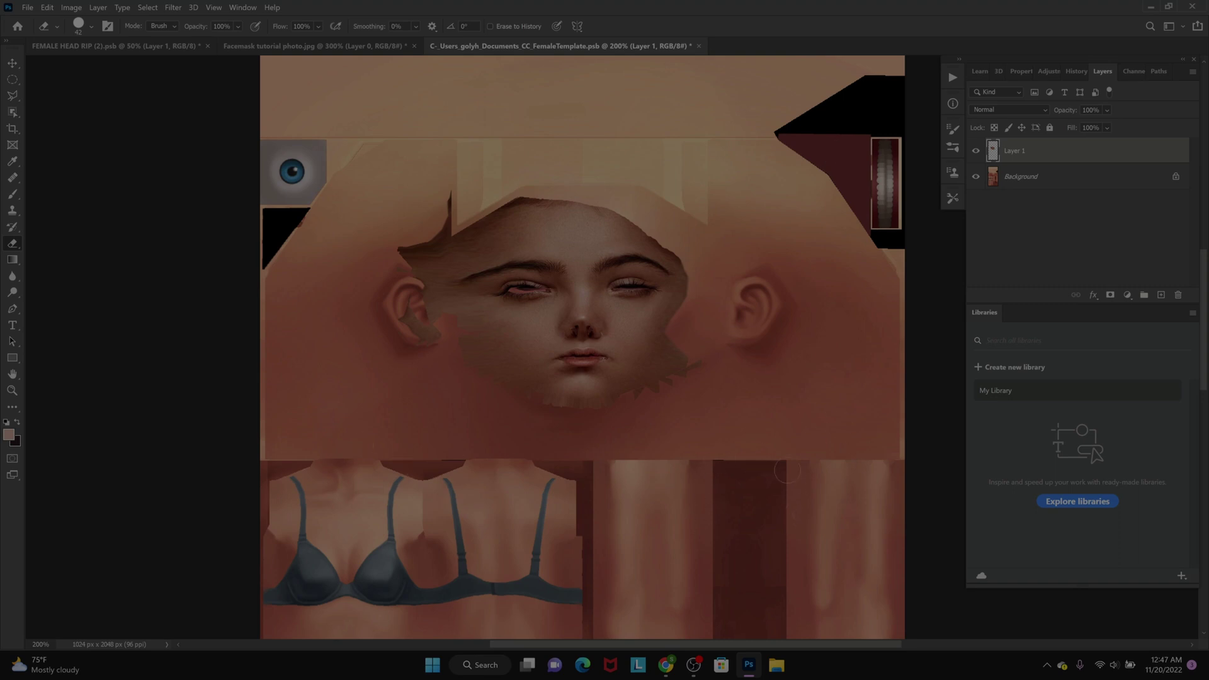
Erase the projected face's excess over the ear and temple and clean its ragged edges along the chin, jaw and hairline
click(7, 392)
click(613, 299)
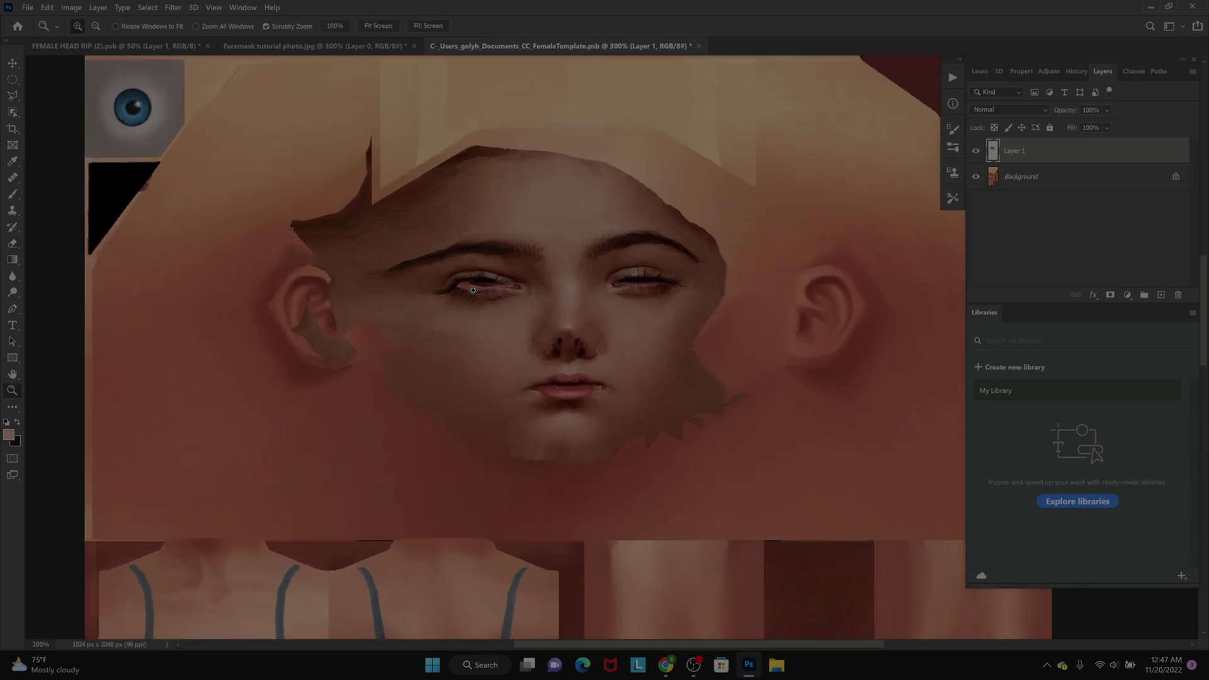
click(473, 291)
click(12, 244)
mouse_move(322, 114)
mouse_down()
mouse_move(302, 232)
mouse_move(299, 384)
mouse_move(288, 391)
mouse_move(278, 166)
mouse_move(233, 198)
mouse_move(255, 375)
mouse_up()
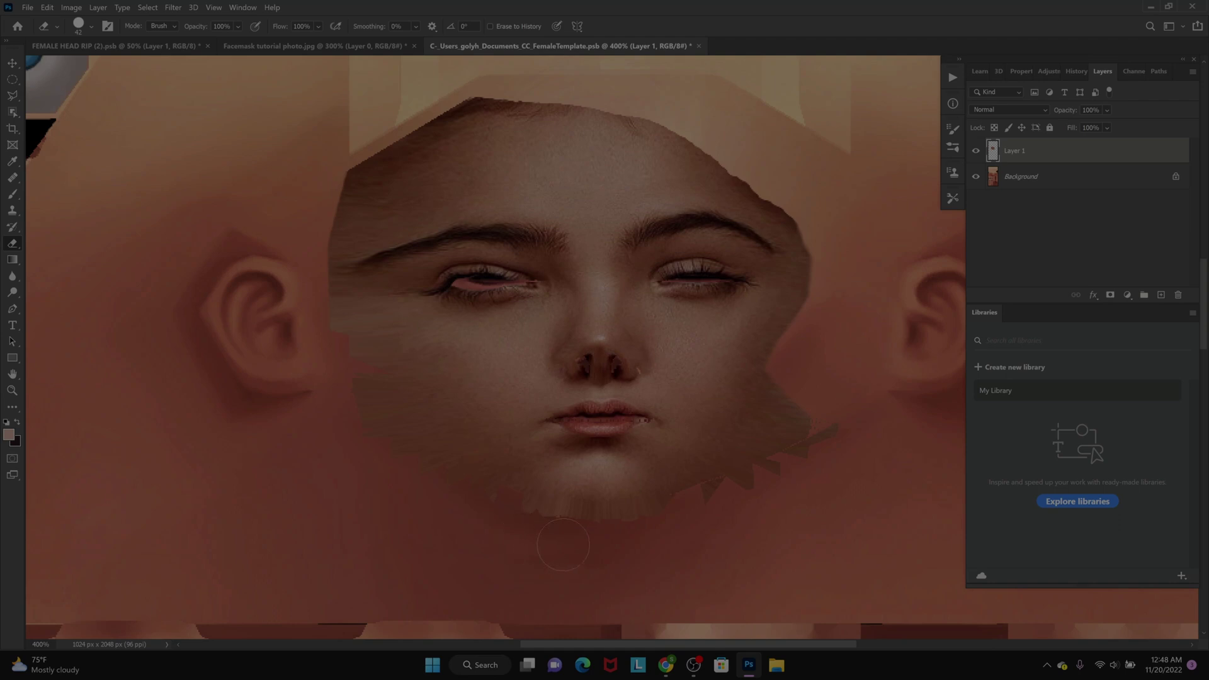
mouse_move(629, 547)
mouse_down()
mouse_move(480, 513)
mouse_move(588, 534)
mouse_up()
drag(763, 490, 852, 421)
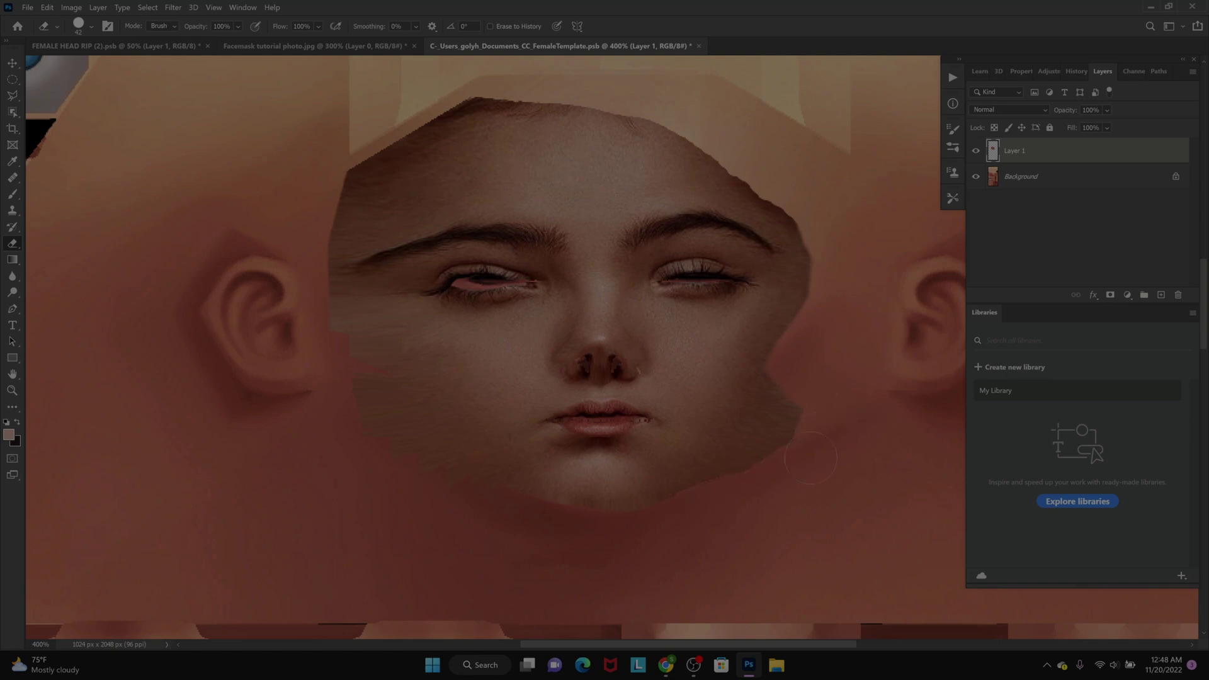
mouse_move(789, 221)
mouse_down()
mouse_move(747, 148)
mouse_move(772, 186)
mouse_move(808, 202)
mouse_move(849, 245)
mouse_up()
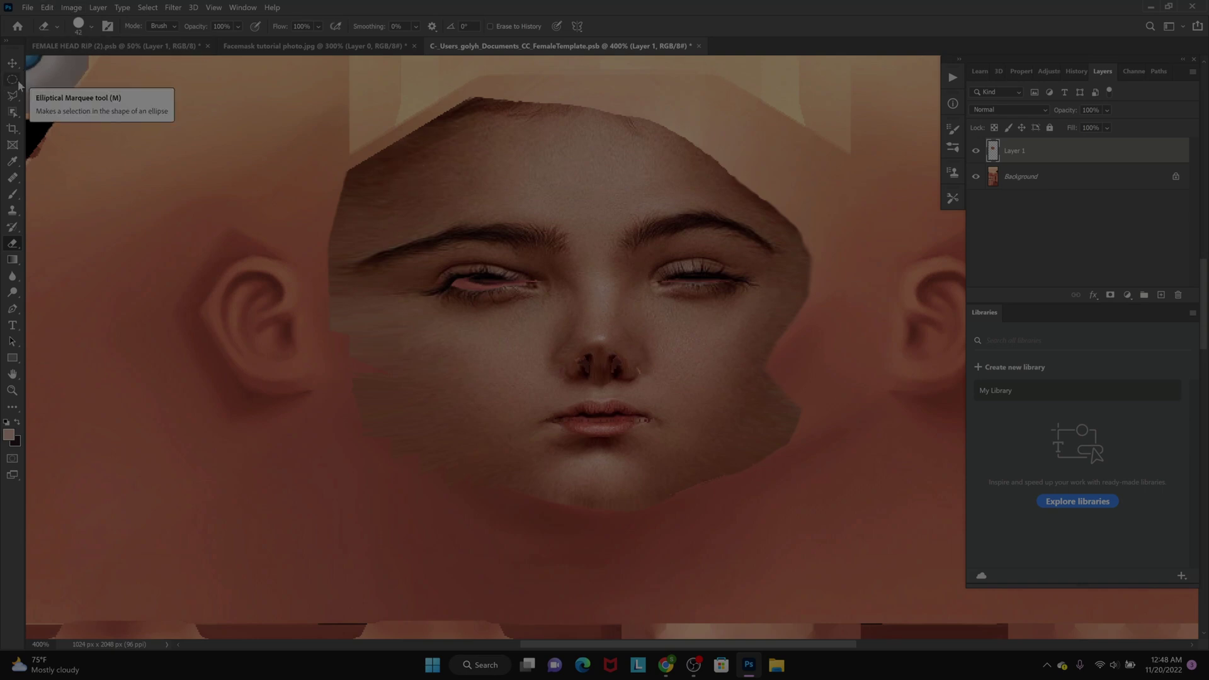
Copy the right half of the projected face onto a new layer using a rectangular selection split at the nose centre
click(13, 391)
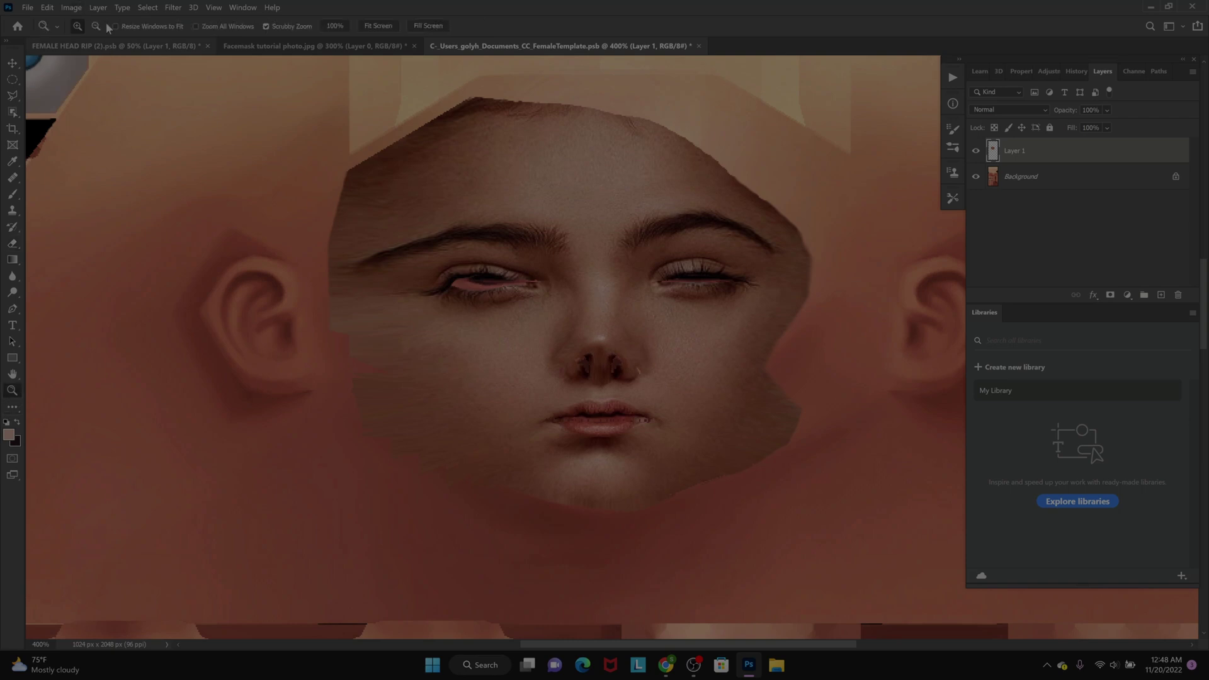
key(ctrl+minus)
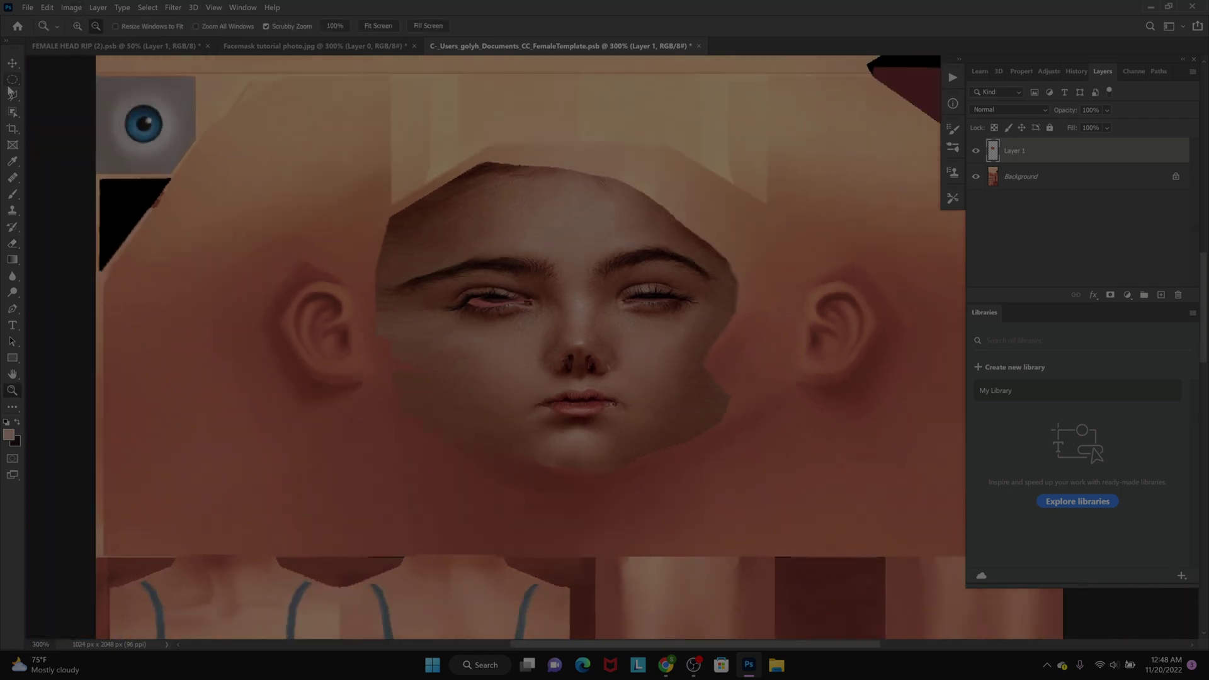
click(12, 80)
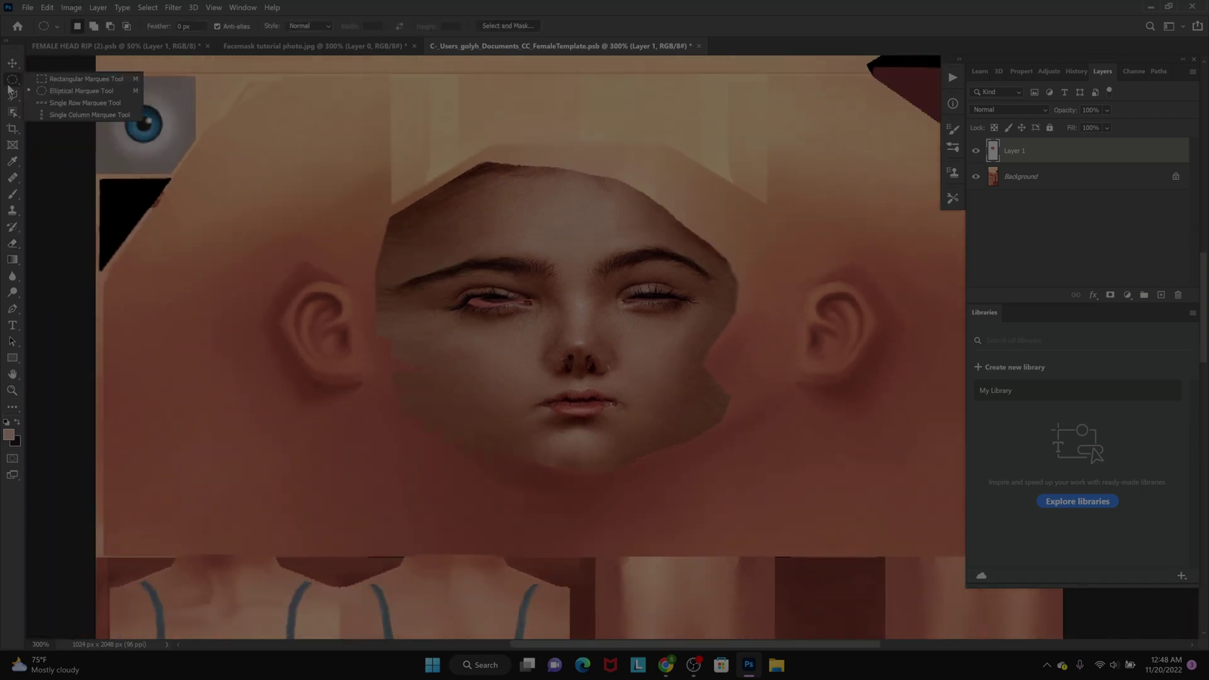
click(54, 80)
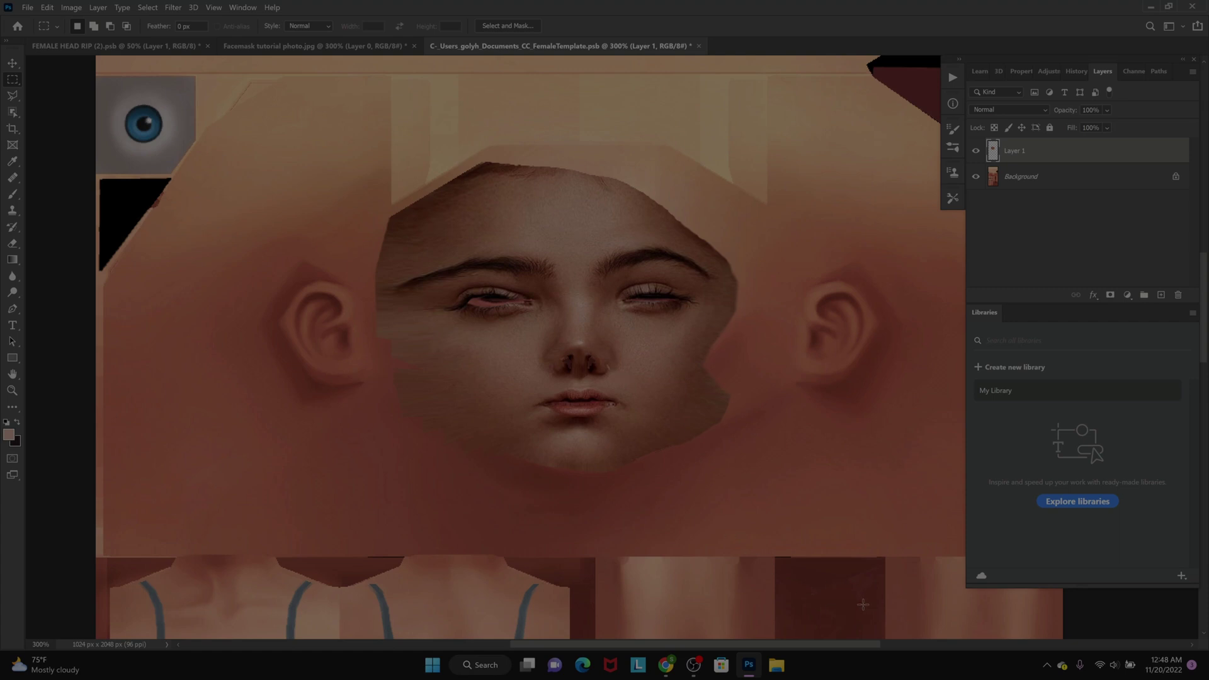
drag(861, 605, 580, 107)
key(ctrl+j)
key(ctrl+shift+Right)
key(ctrl+shift+Right)
key(ctrl+shift+Right)
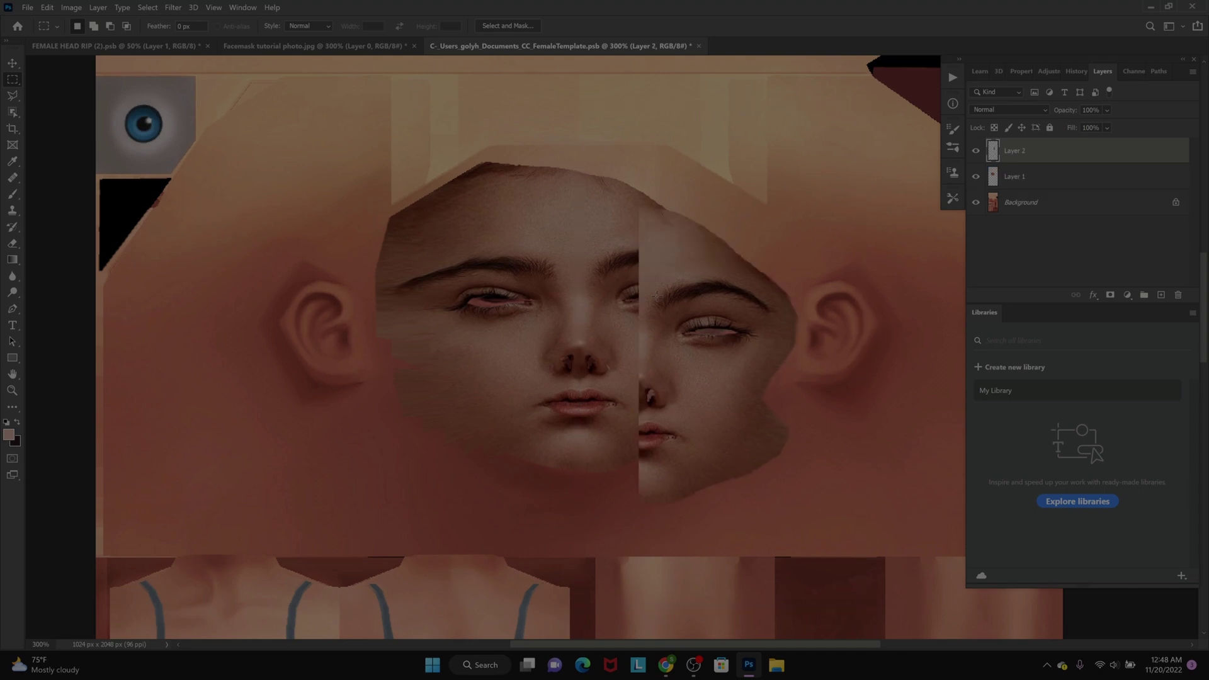
click(12, 63)
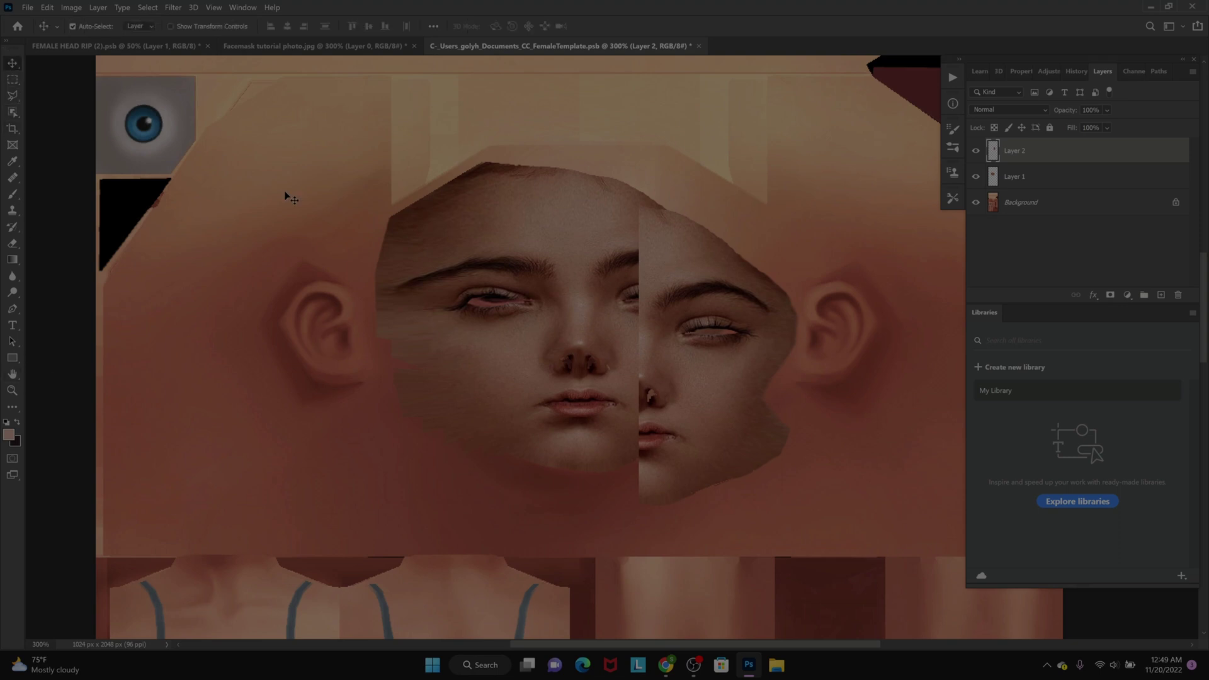
Move the copied half face on Layer 2 aside and delete the other half of the Layer 1 face up to the nose centre
drag(669, 324, 778, 278)
drag(884, 275, 786, 296)
click(1055, 183)
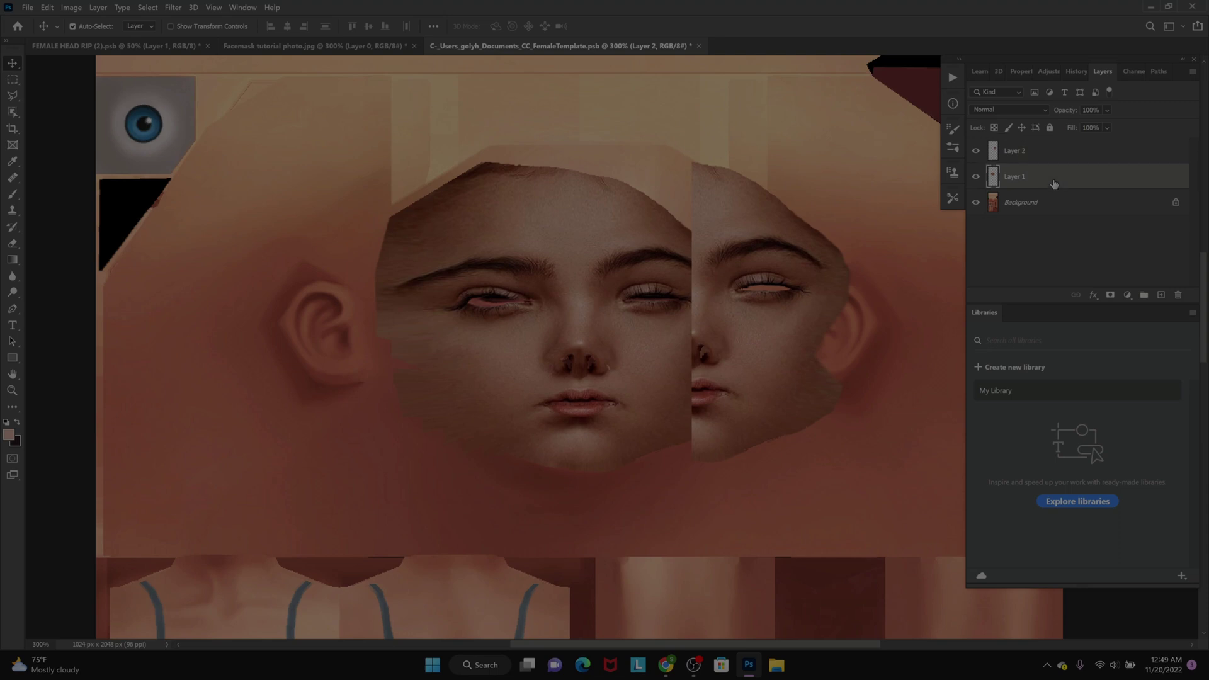
click(13, 82)
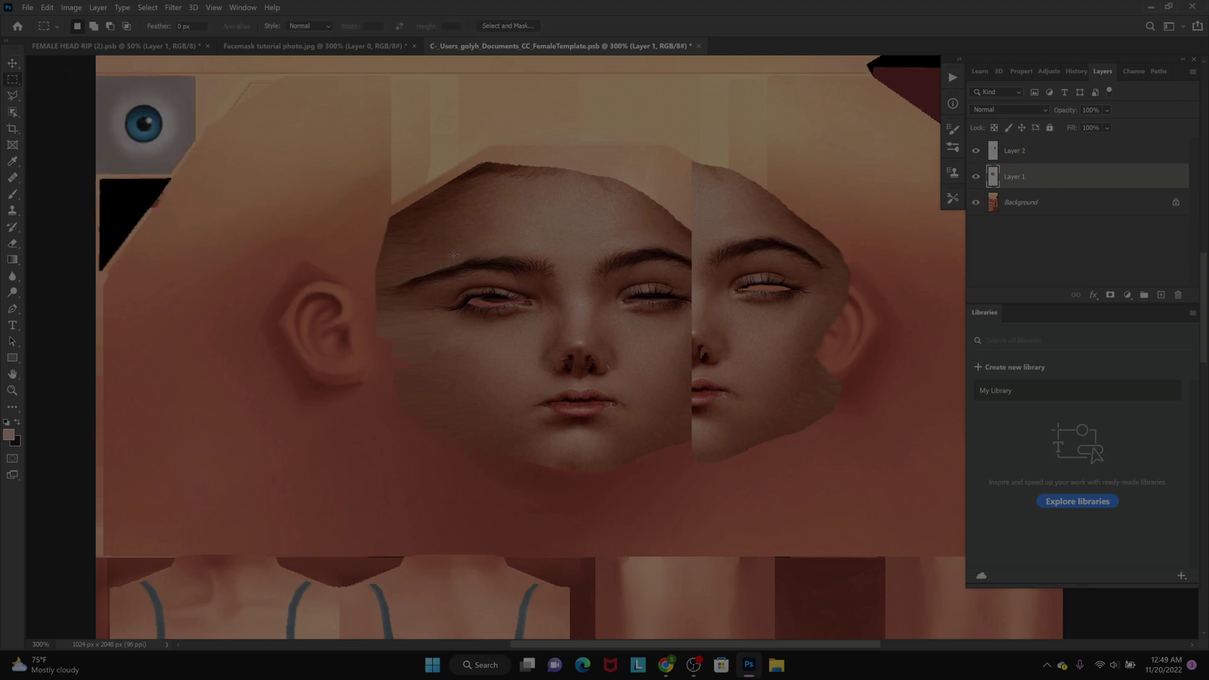
drag(311, 91, 579, 577)
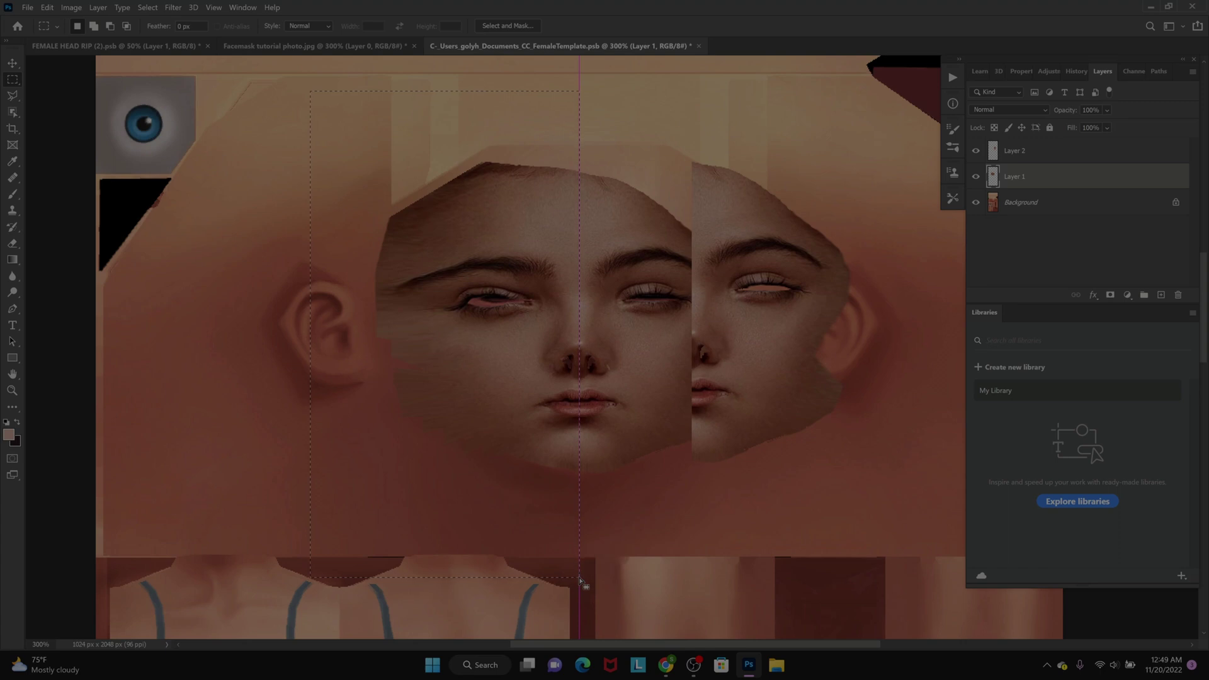
key(Delete)
right_click(451, 398)
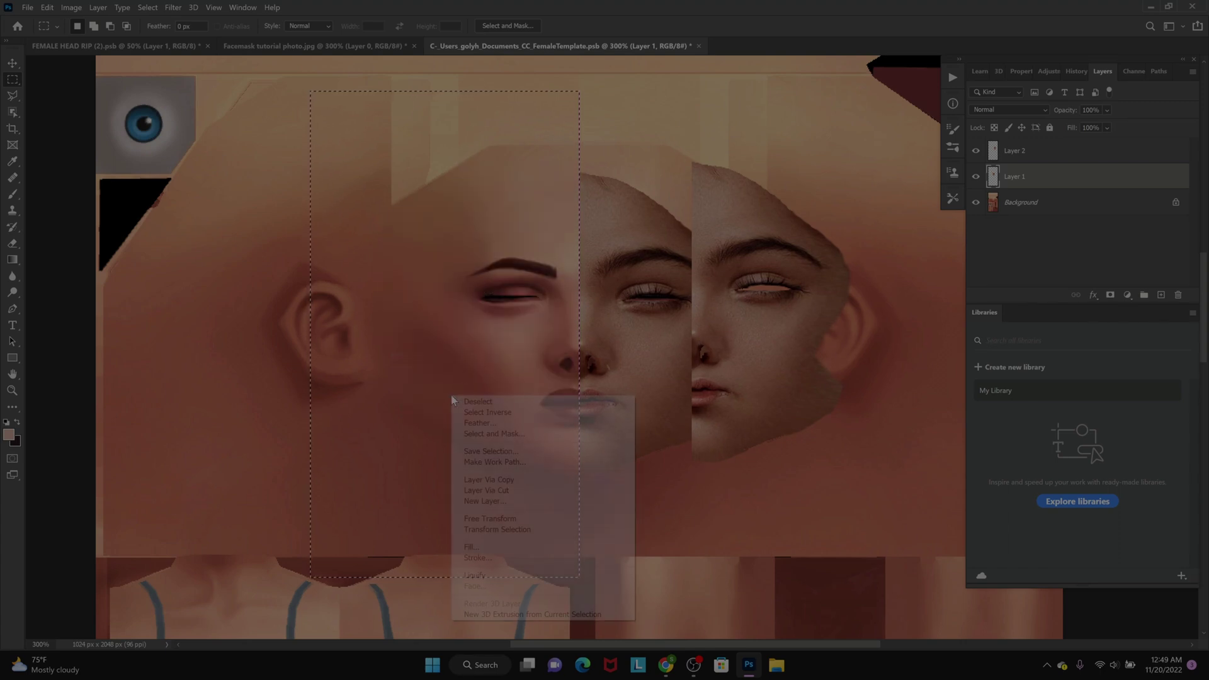
click(507, 404)
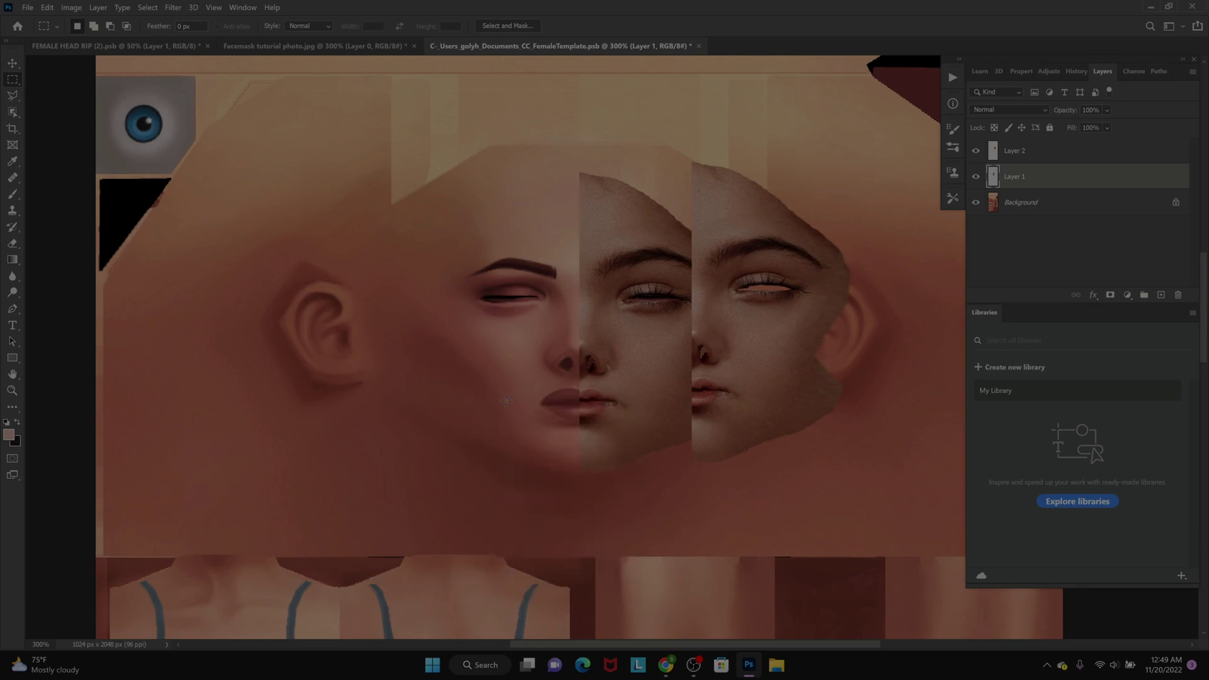
Flip the half face on Layer 2 horizontally and align it with the Layer 1 half along the nose centre to form a symmetrical face
click(1038, 156)
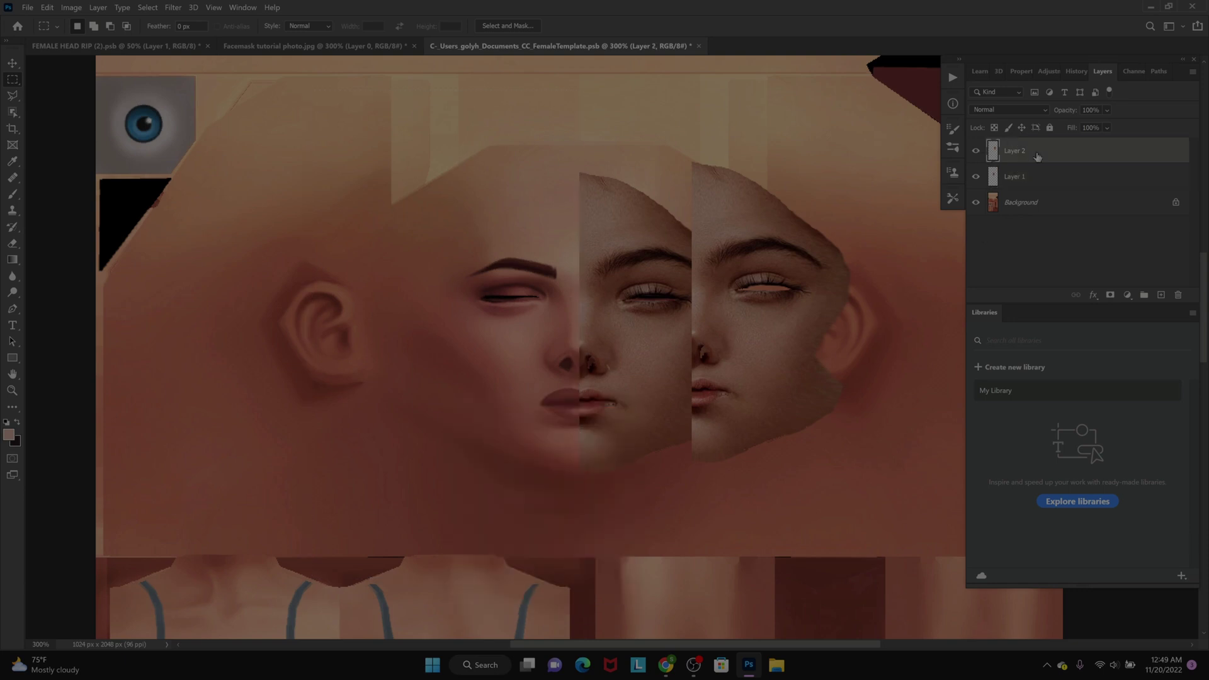
click(12, 63)
drag(765, 353, 518, 352)
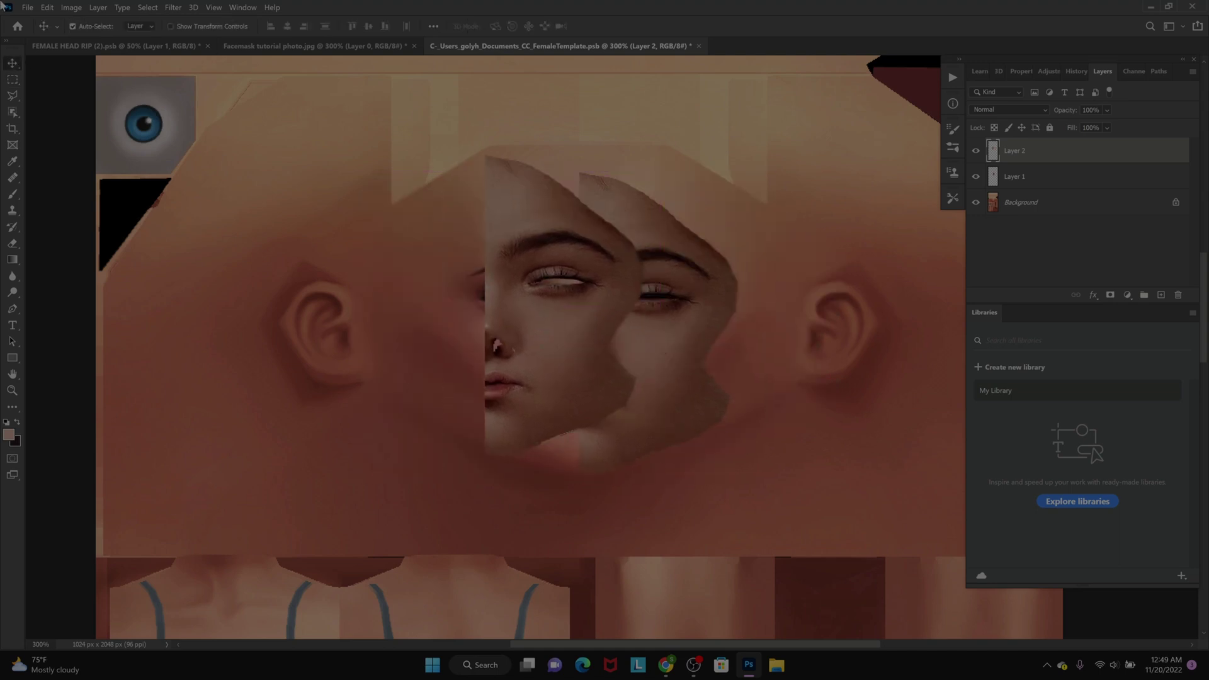
click(46, 8)
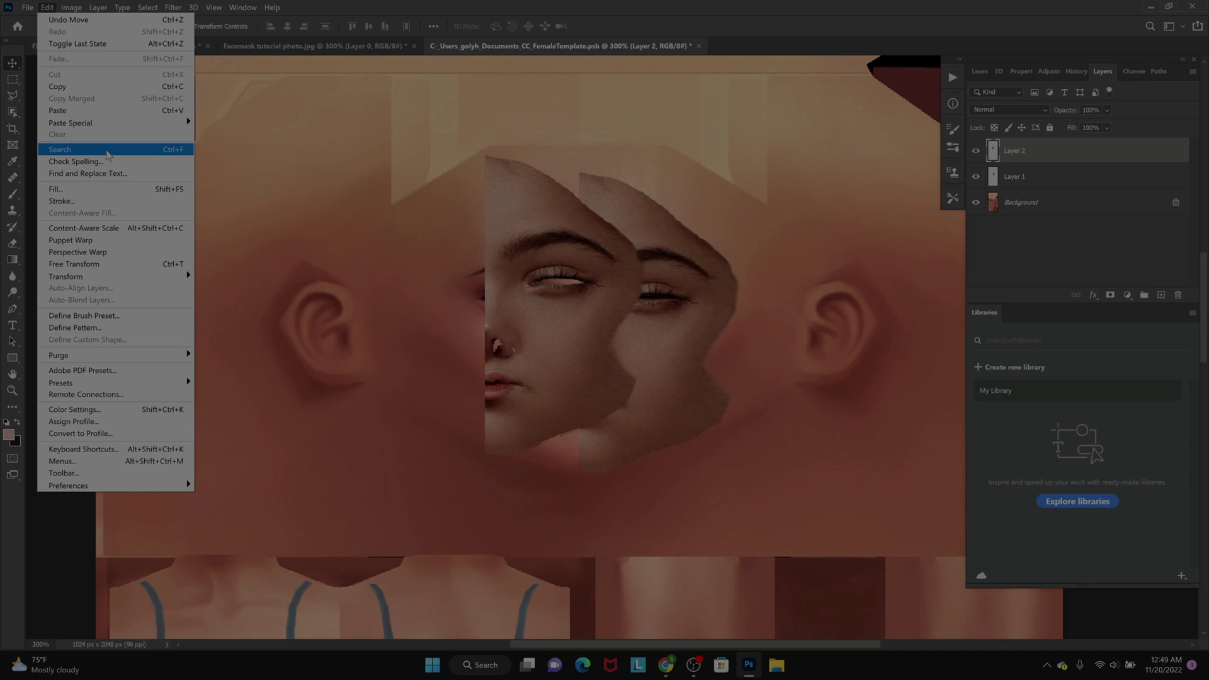
mouse_move(135, 279)
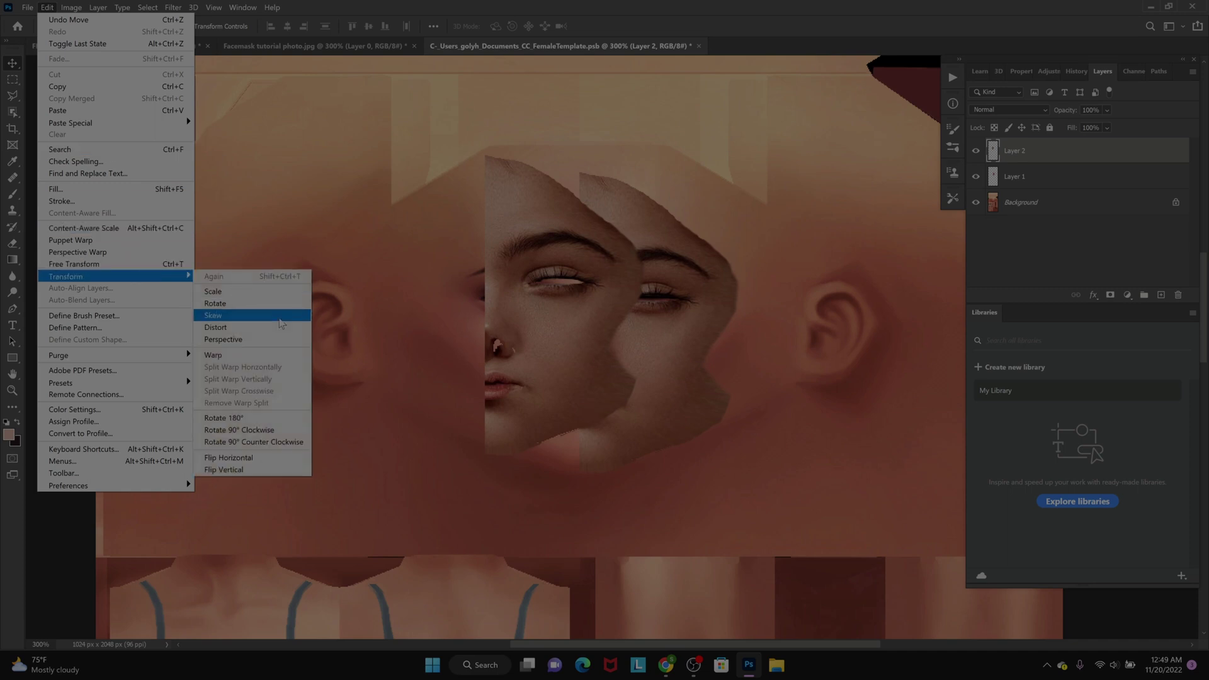
click(291, 457)
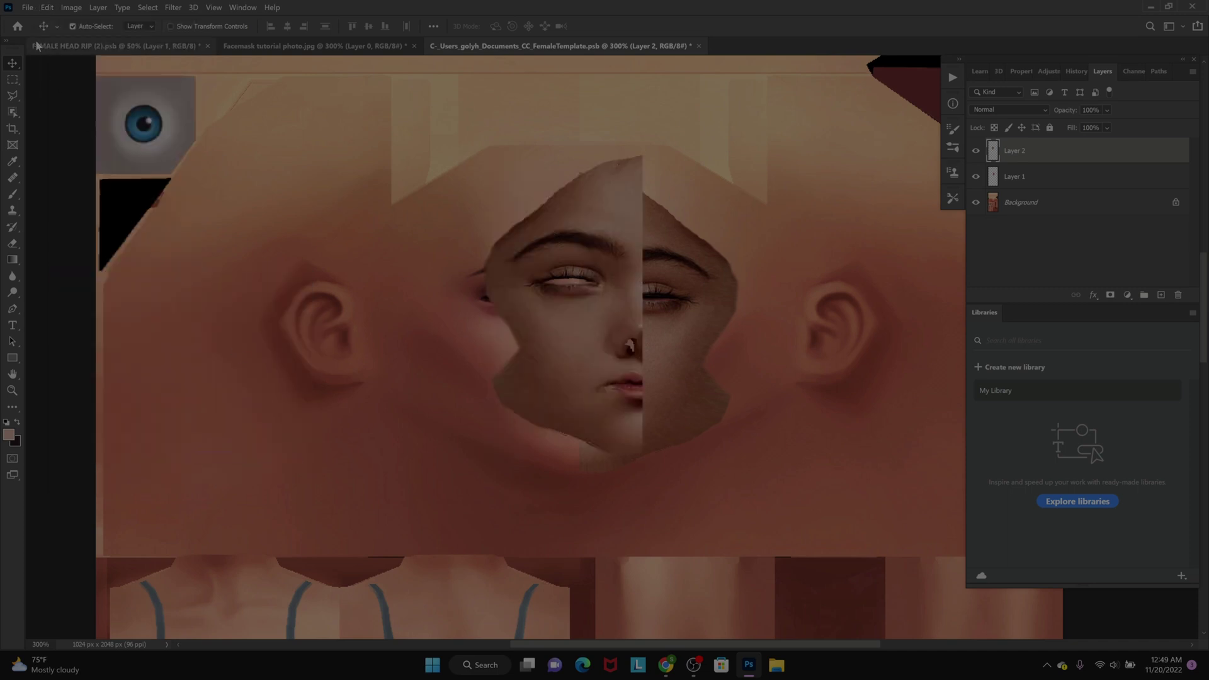
drag(564, 330, 502, 354)
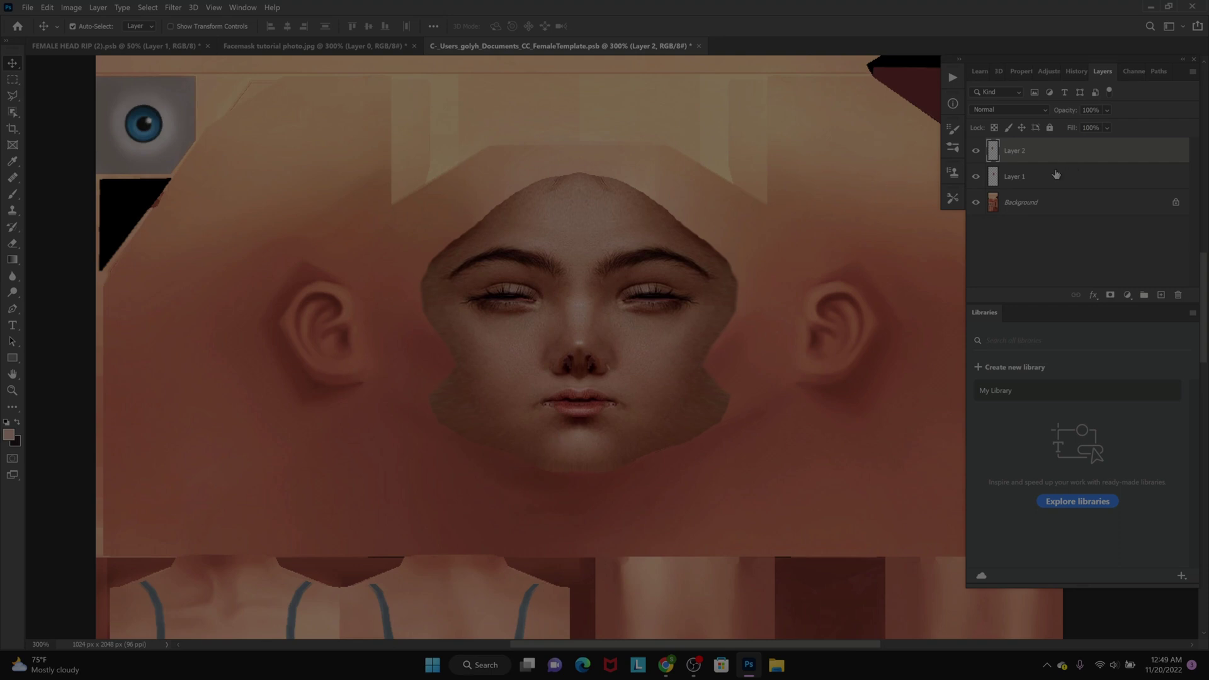
Inspect the joined face up close and merge Layer 2 down onto Layer 1
click(12, 391)
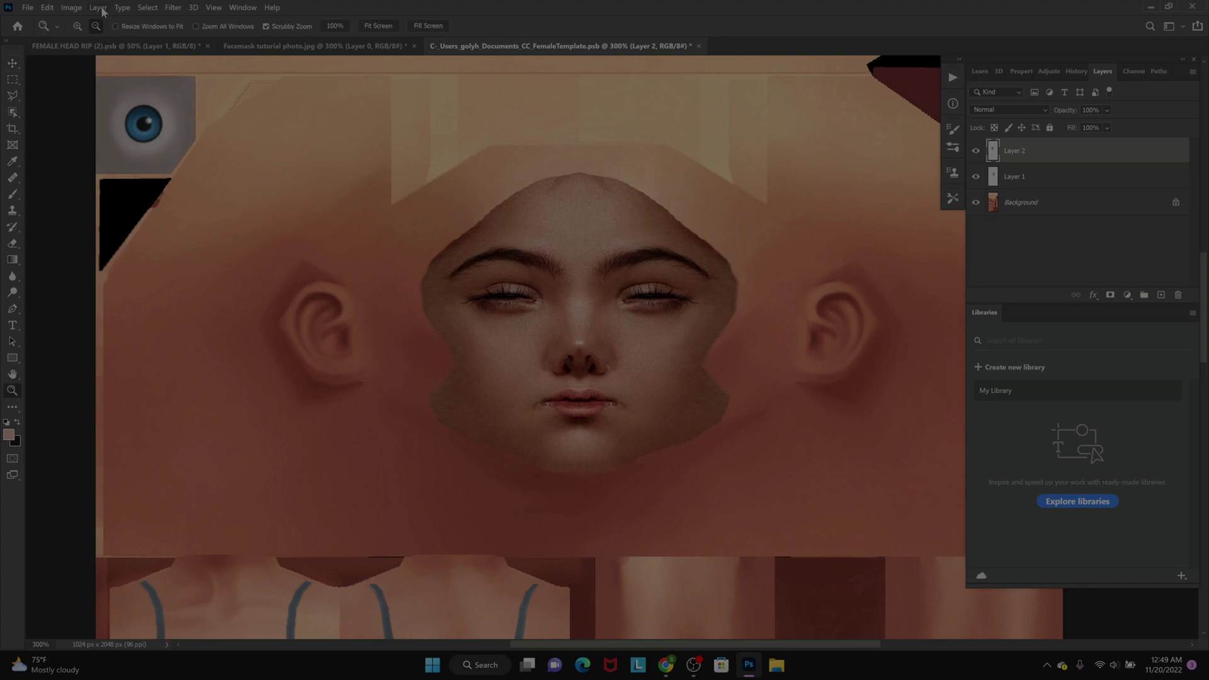
click(666, 421)
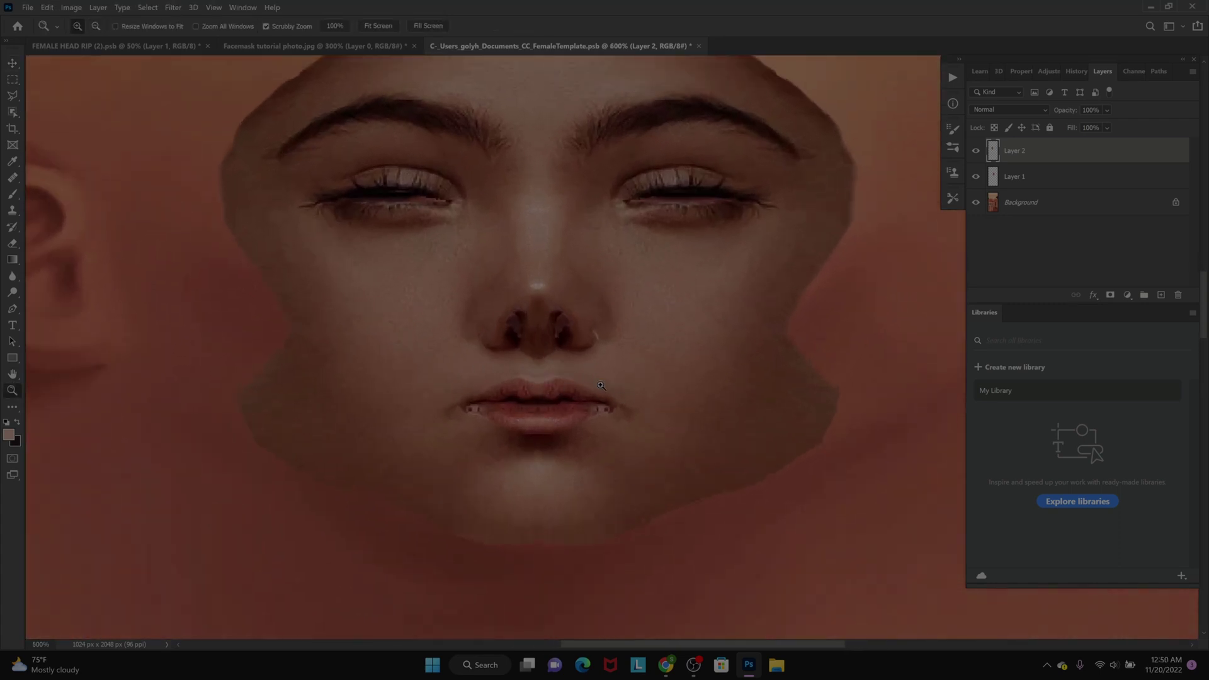
click(96, 26)
click(478, 339)
click(478, 339)
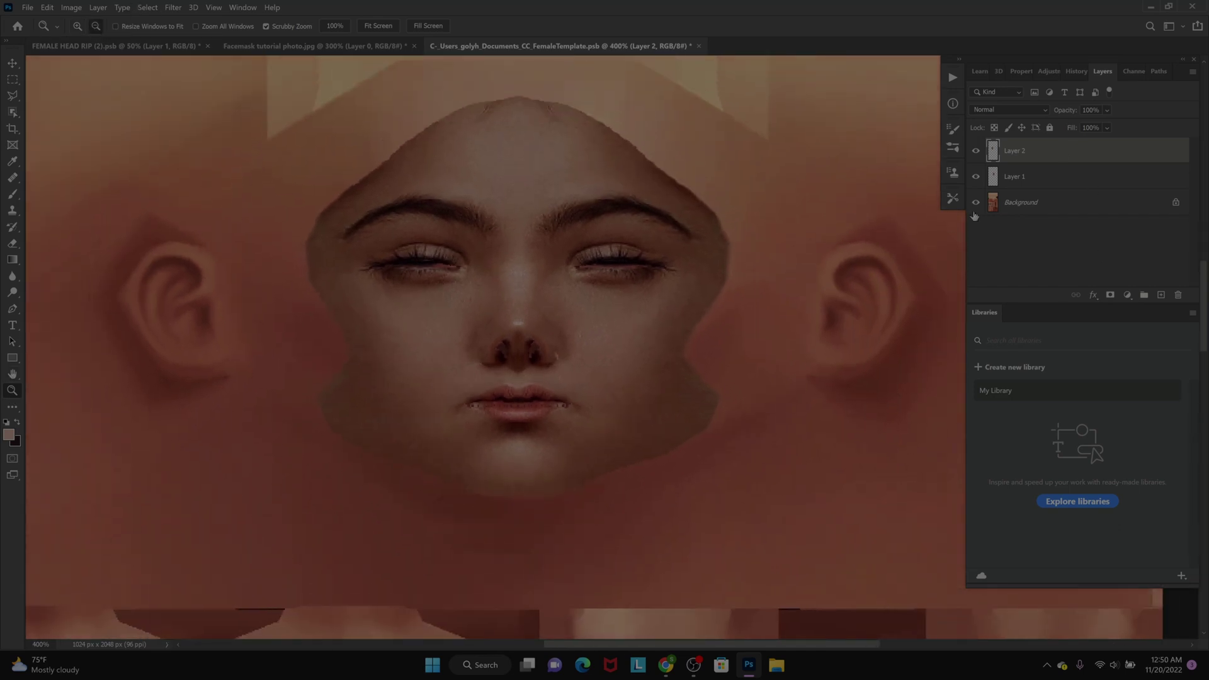
right_click(1099, 163)
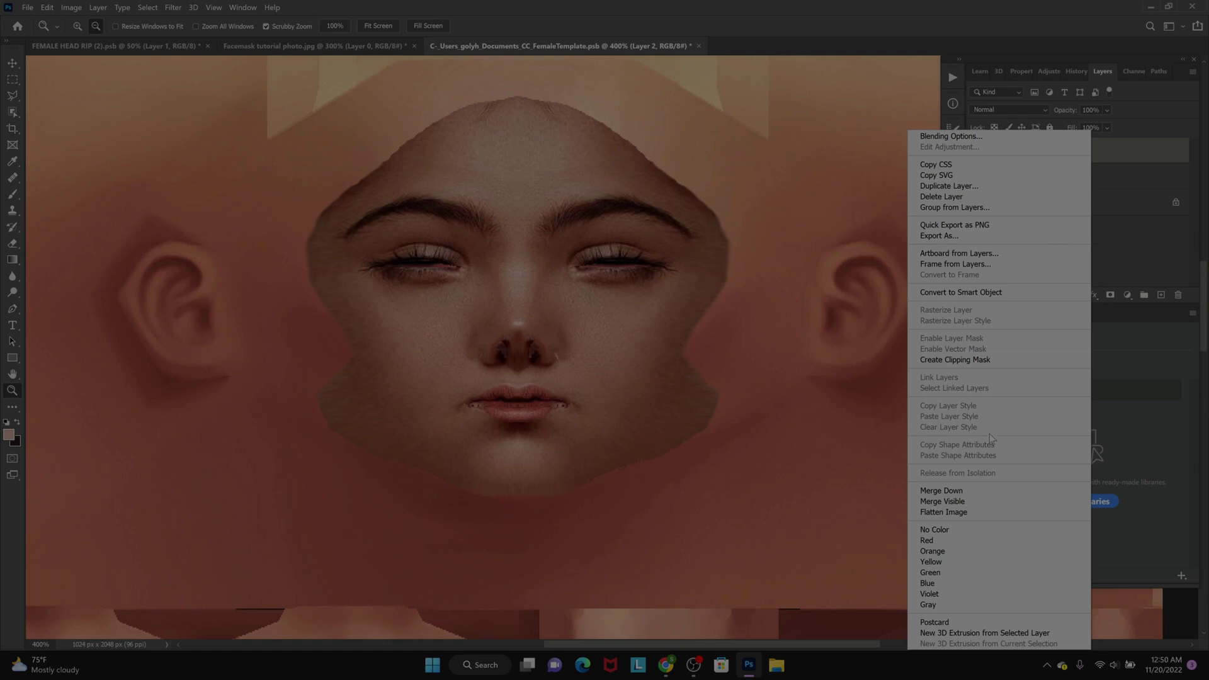
click(987, 502)
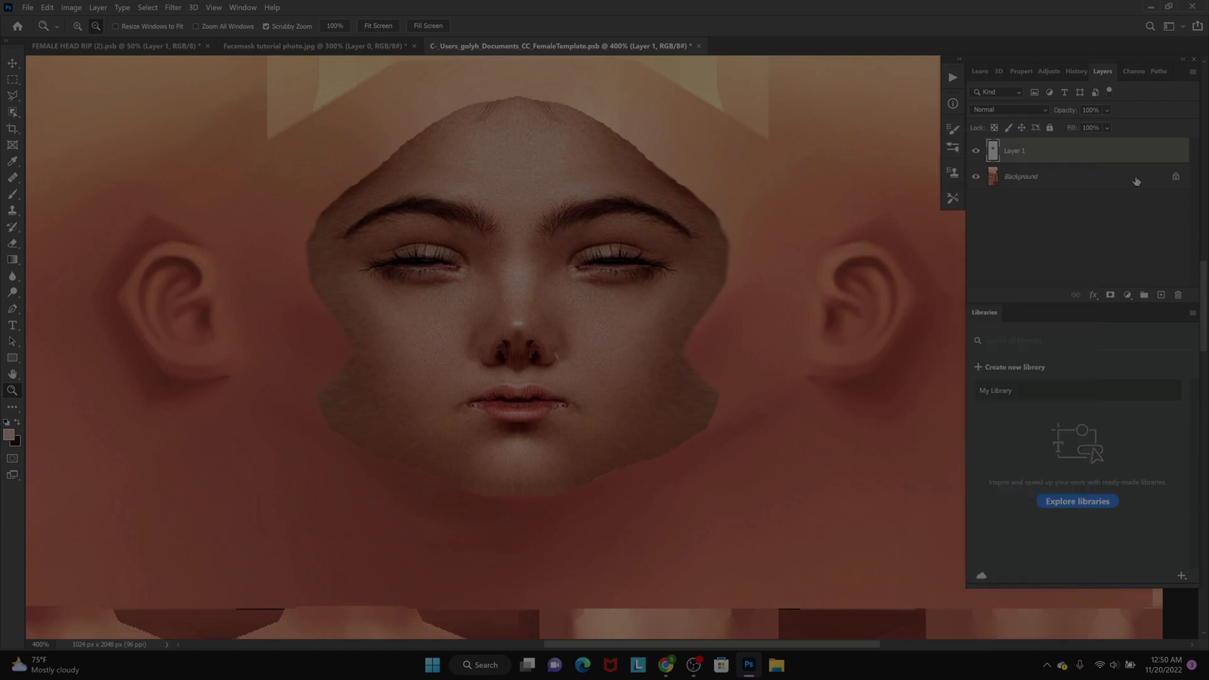
Unlock the Background, merge Layer 1 down onto it, and check the face on the 3D head in FEMALE HEAD RIP before returning to the template
click(1176, 179)
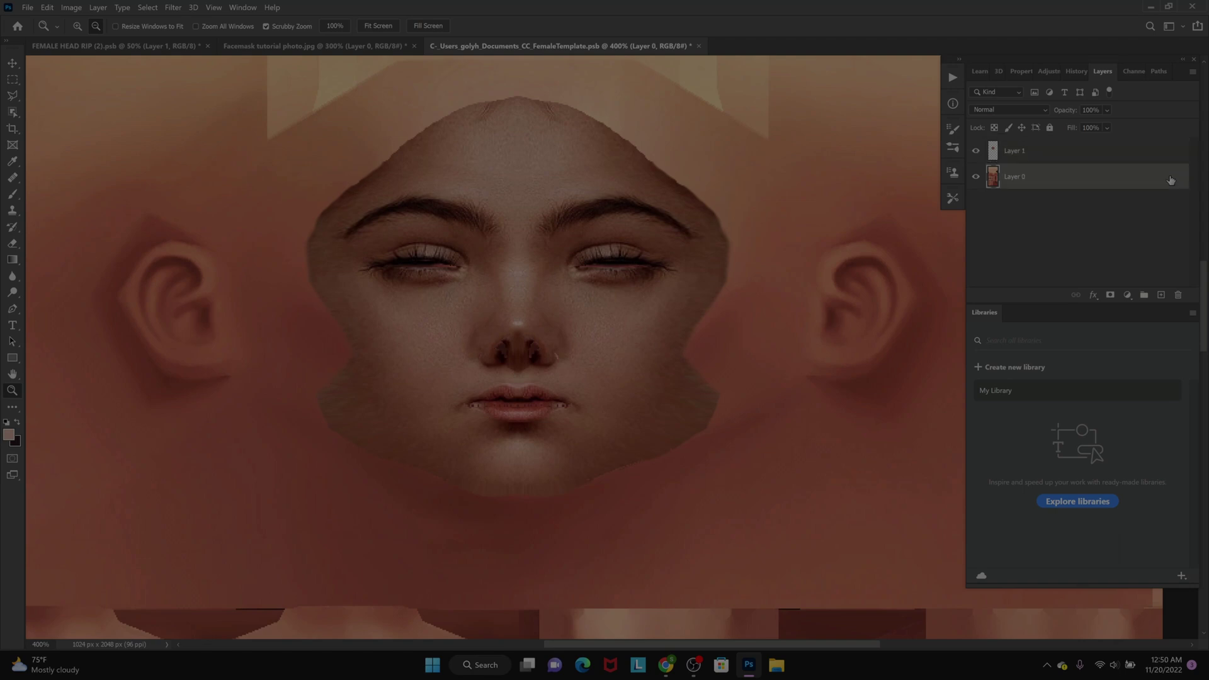
right_click(1087, 155)
click(1019, 491)
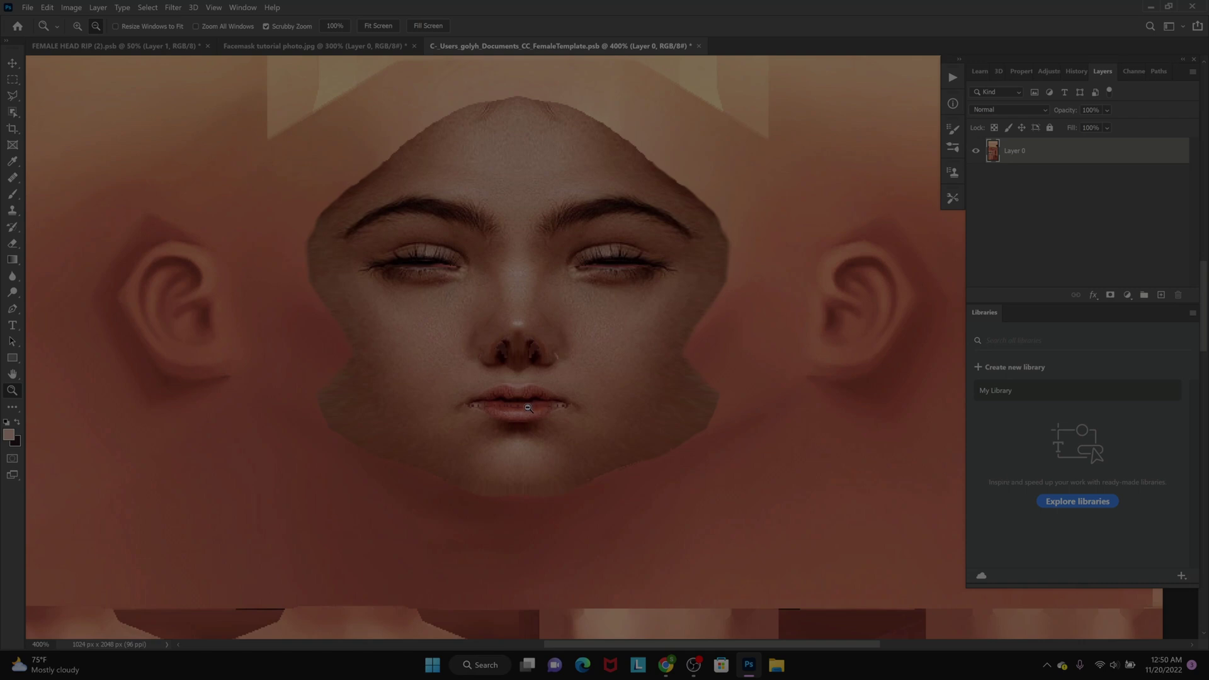
click(144, 49)
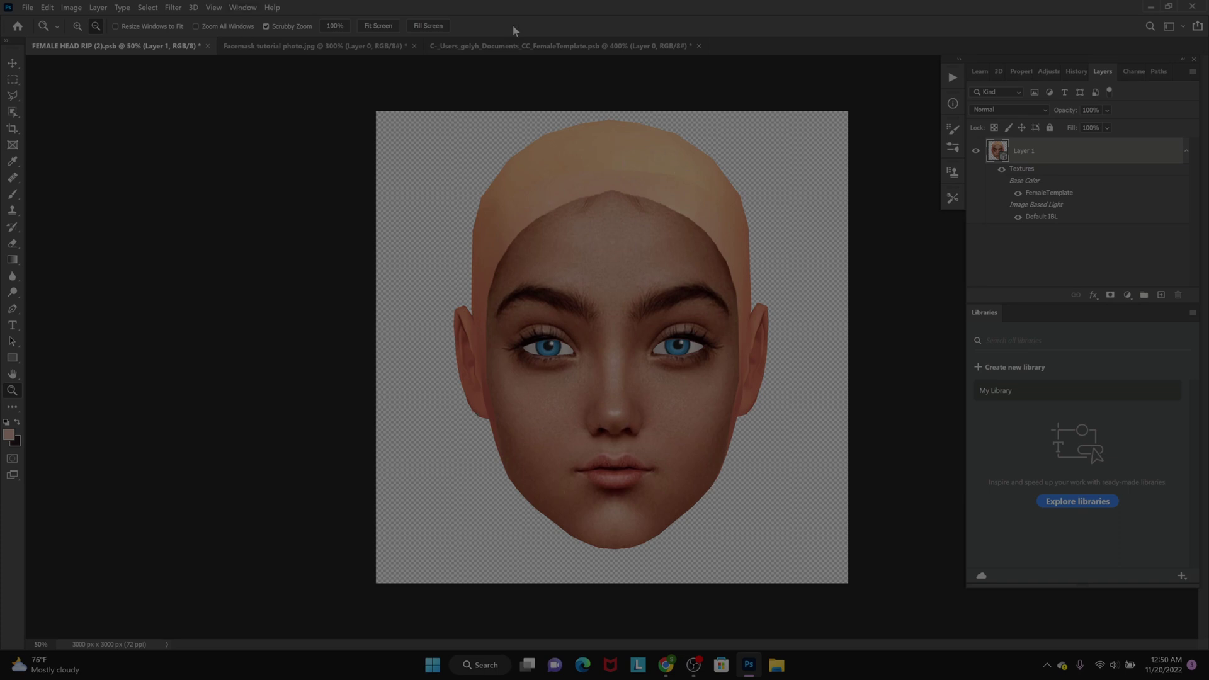
click(525, 49)
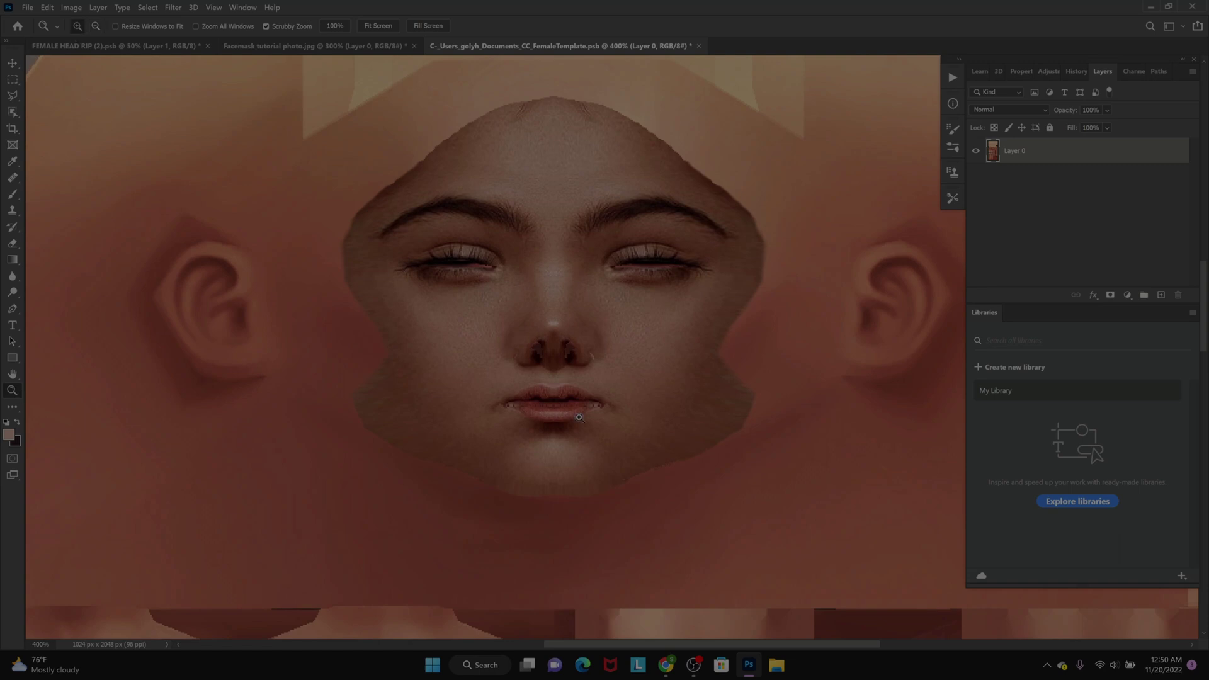
Choose the Healing Brush with a 2 px size for retouching the mouth at 1200% zoom
click(575, 382)
click(573, 381)
click(573, 380)
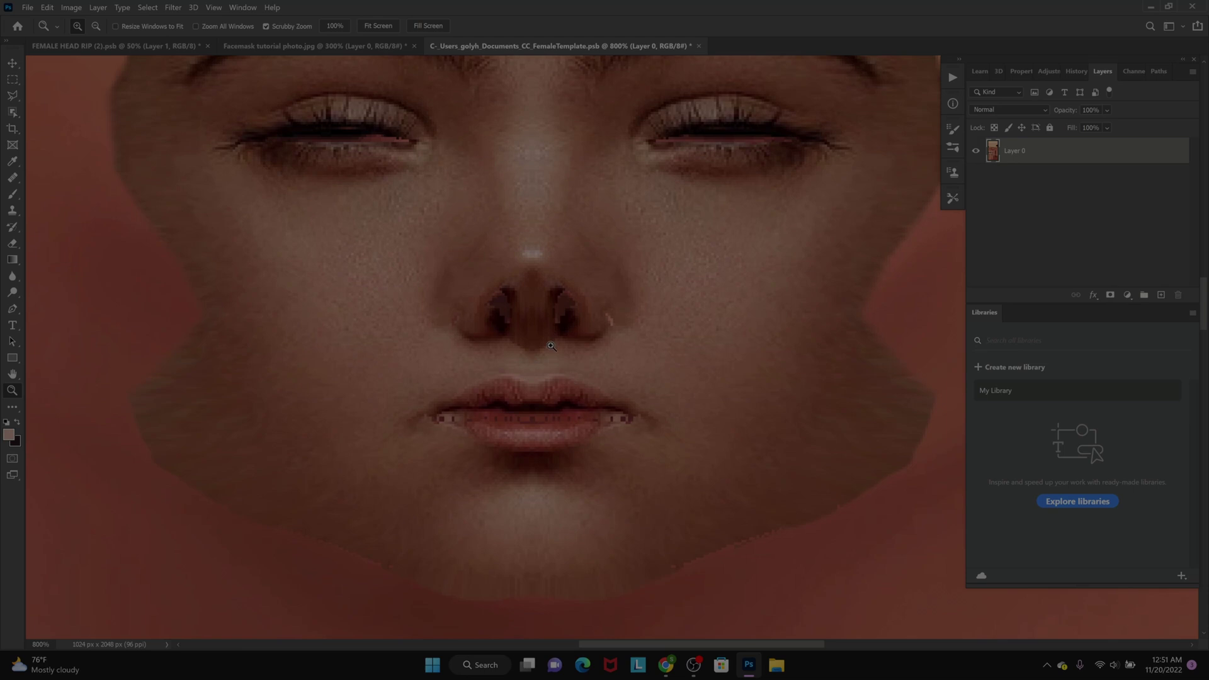
click(551, 452)
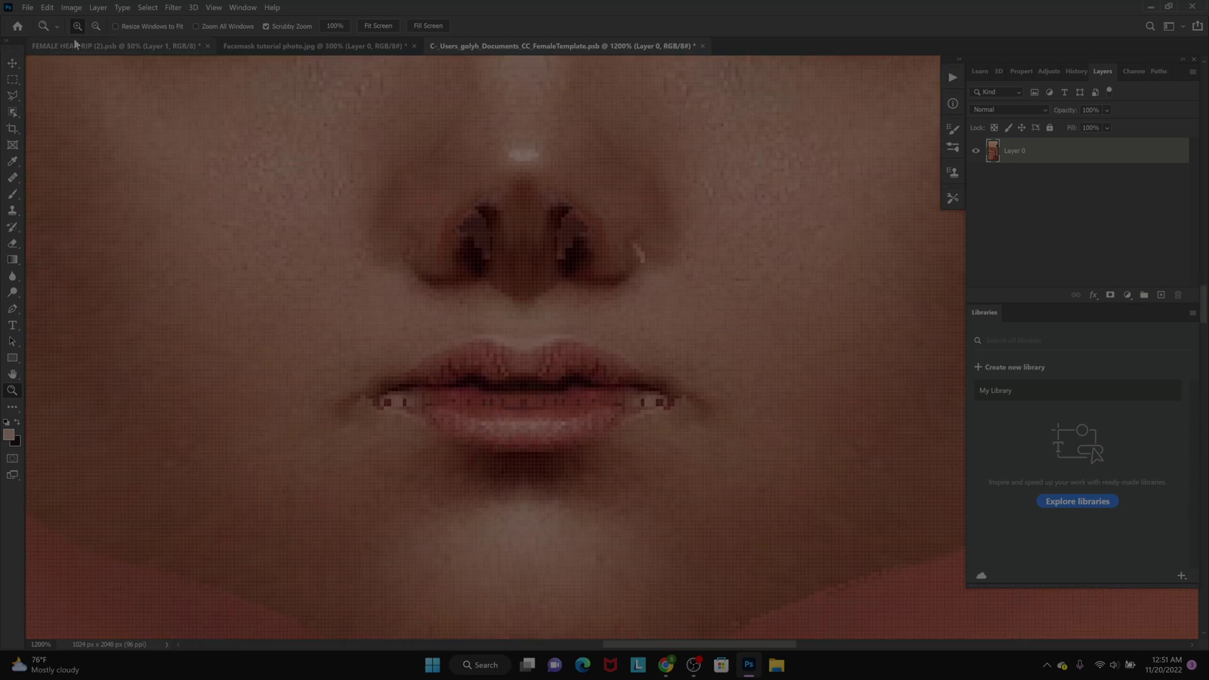
click(19, 182)
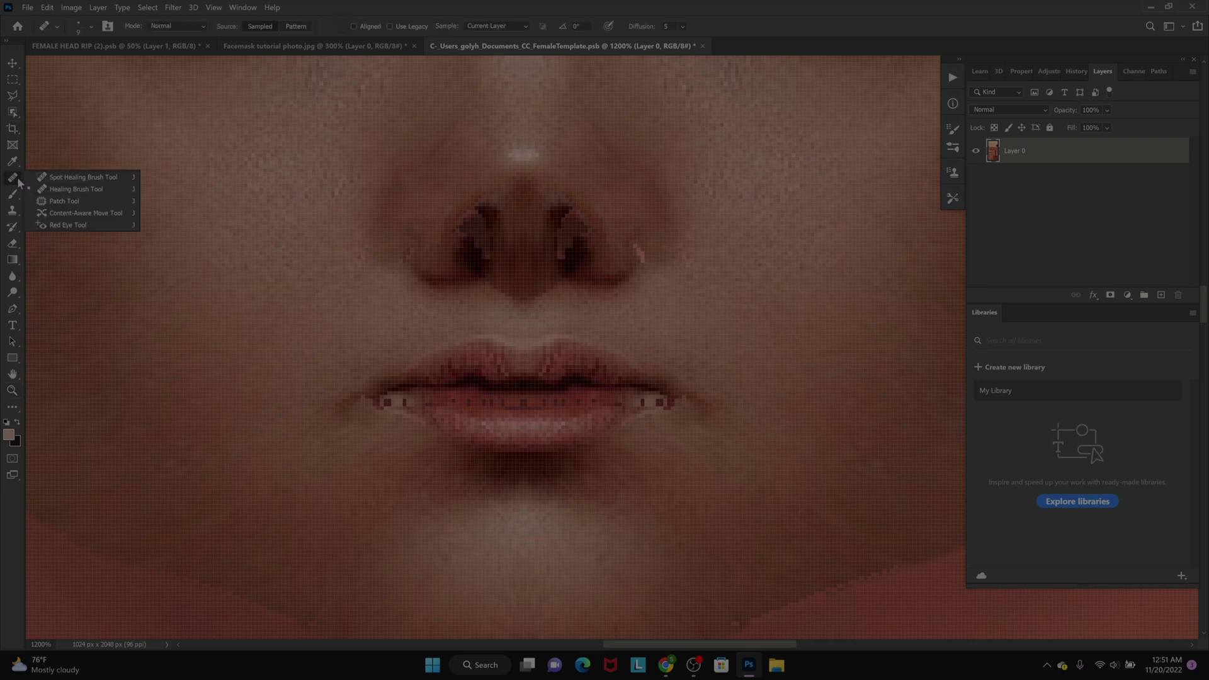
click(51, 190)
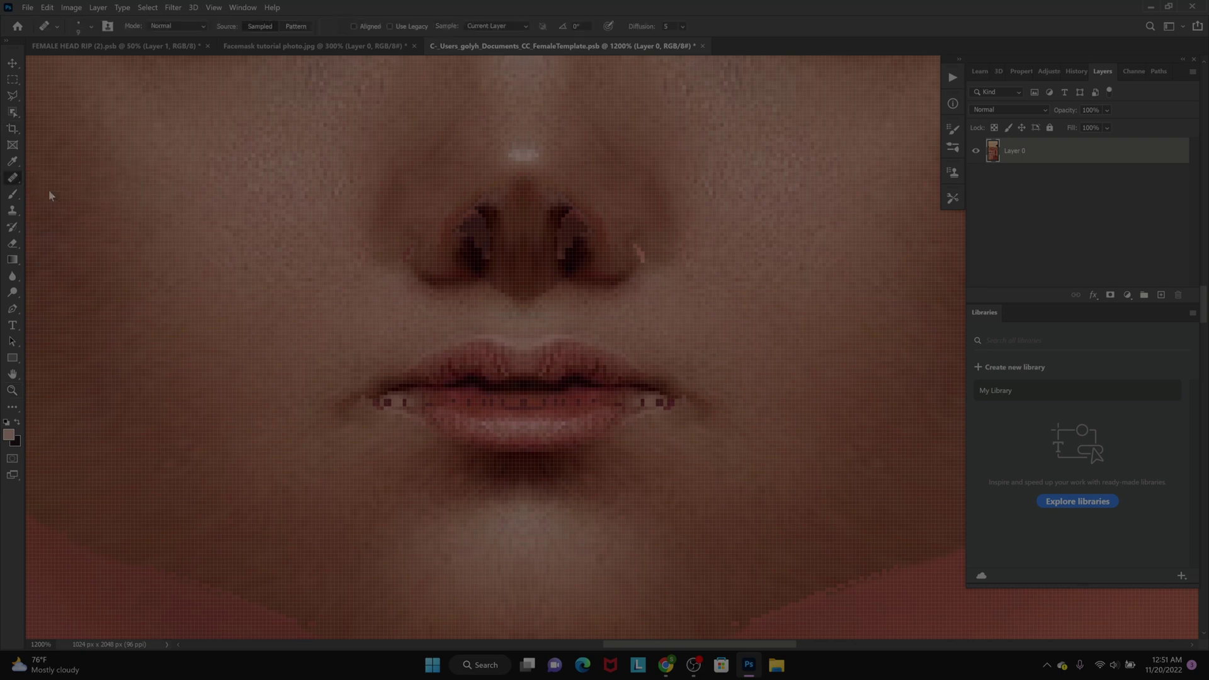
right_click(13, 185)
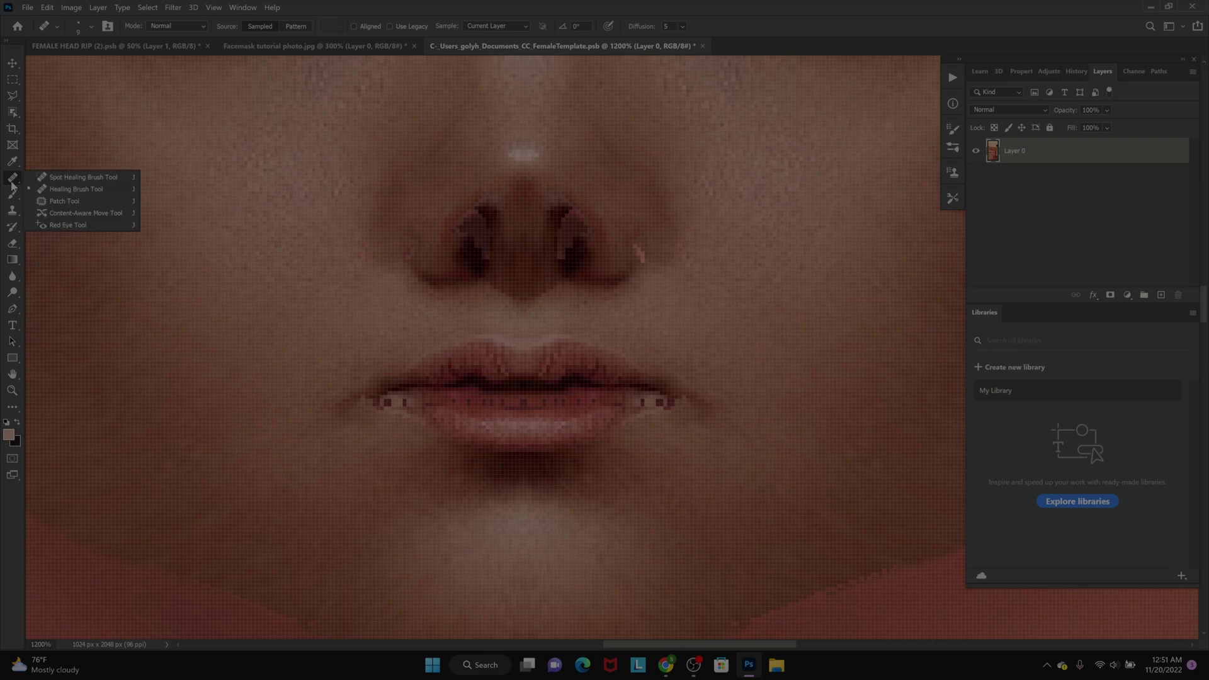
click(51, 190)
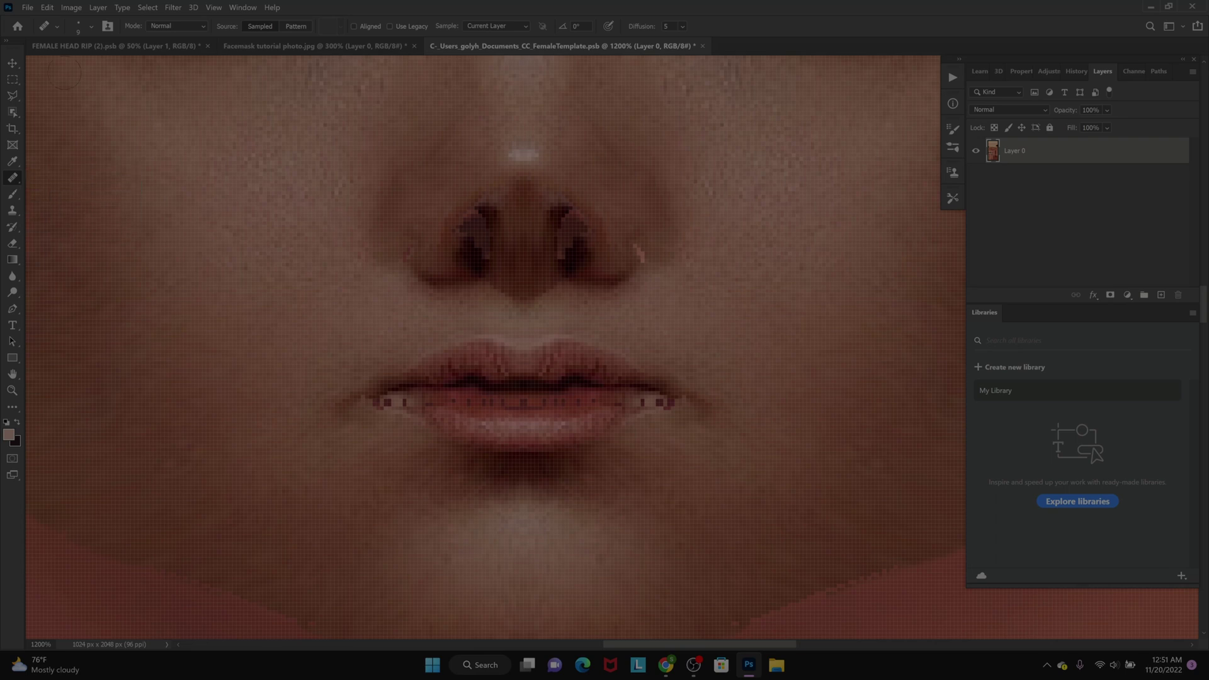
click(85, 27)
drag(34, 63, 24, 67)
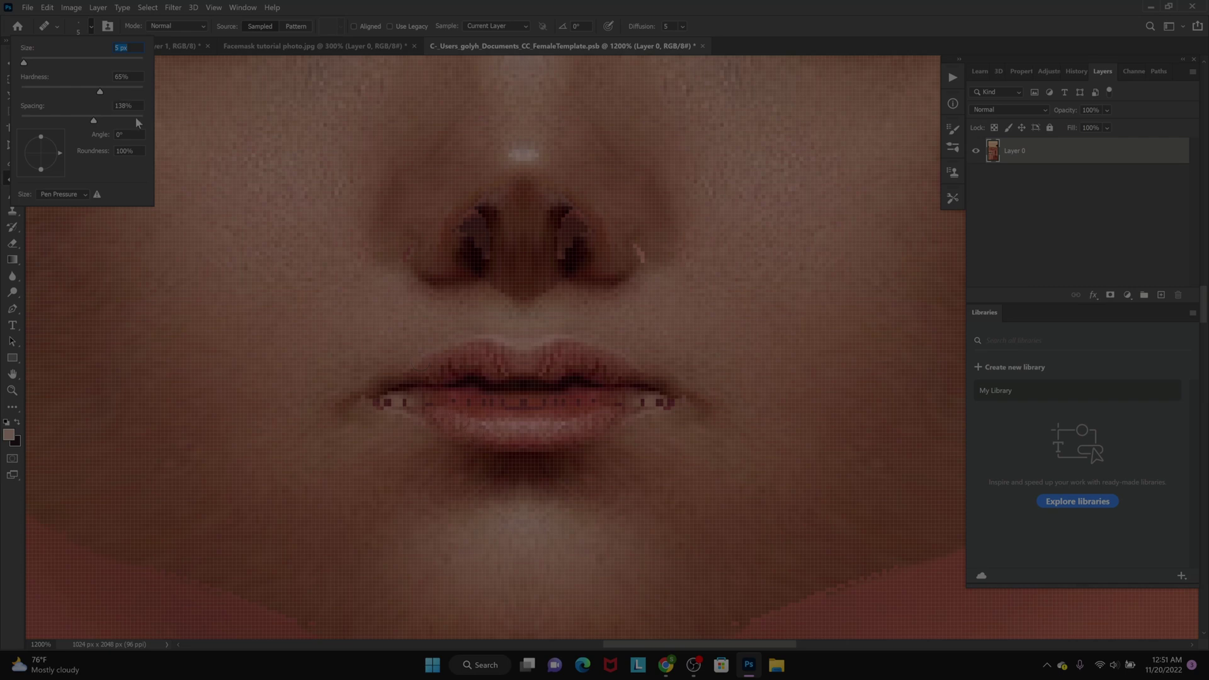
drag(25, 65, 23, 64)
key(Return)
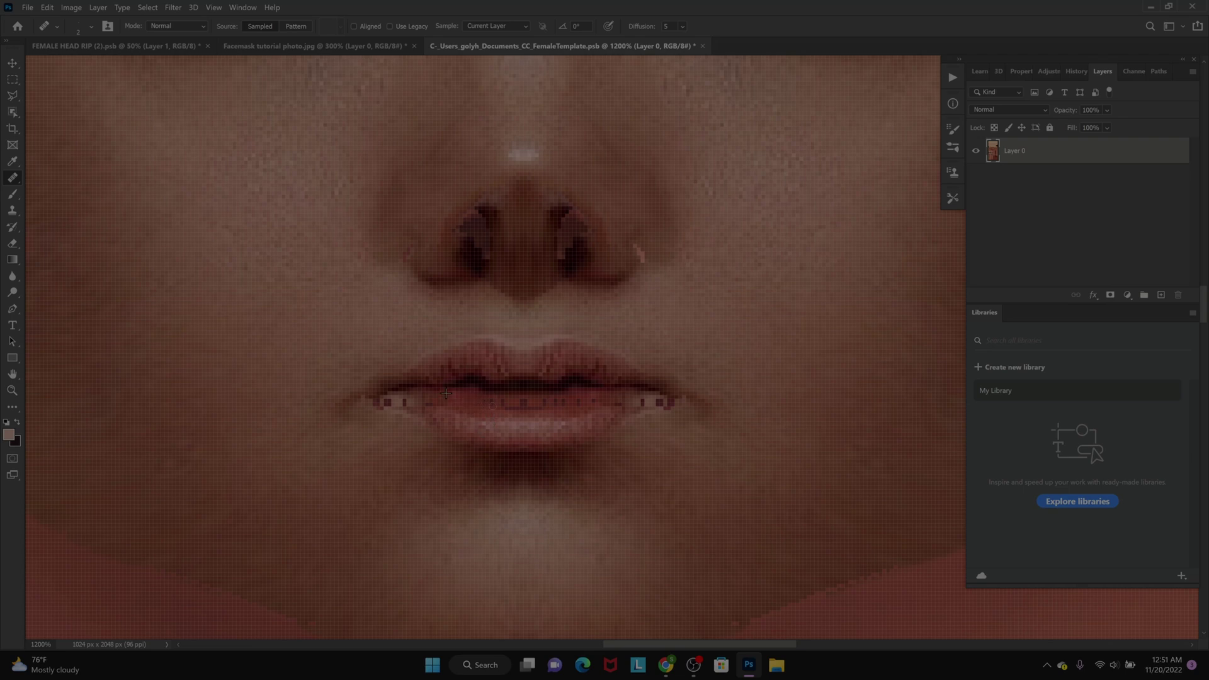
Heal the dark stray pixels along the lower lip's inner line and the light and dark pixels at the right mouth corner
drag(490, 401, 491, 404)
drag(491, 401, 495, 404)
drag(520, 404, 526, 401)
drag(541, 403, 564, 405)
click(579, 405)
click(630, 423)
click(650, 408)
Set the Healing Brush size to 7 px and smooth the right part of the lower lip
click(84, 27)
drag(22, 62, 26, 63)
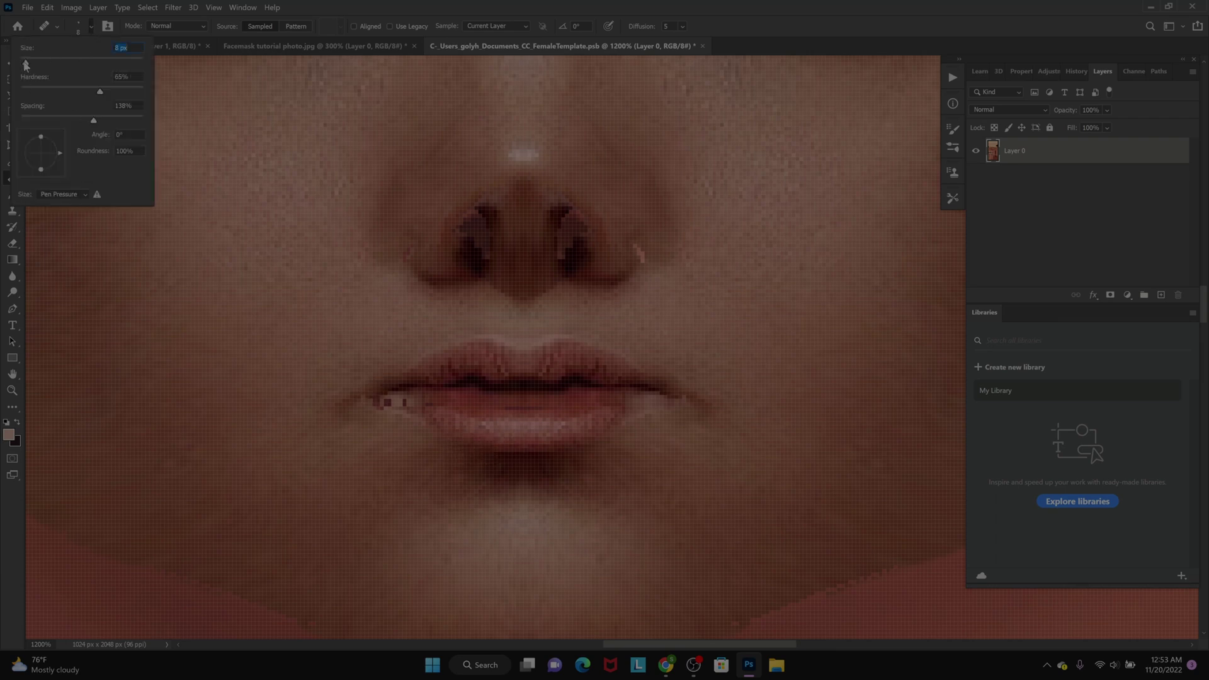
drag(26, 65, 25, 63)
click(597, 409)
click(565, 407)
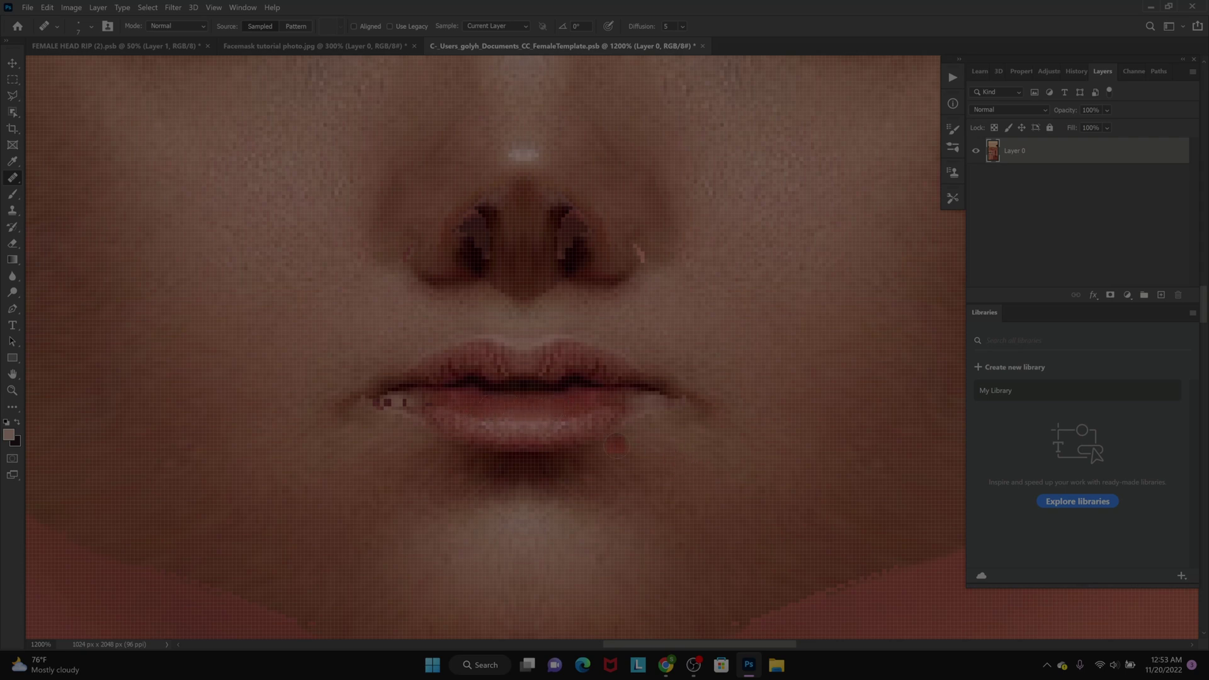
Reduce the Healing Brush size and heal the stray pixels at the left mouth corner and the adjoining edge of the lower lip
click(80, 27)
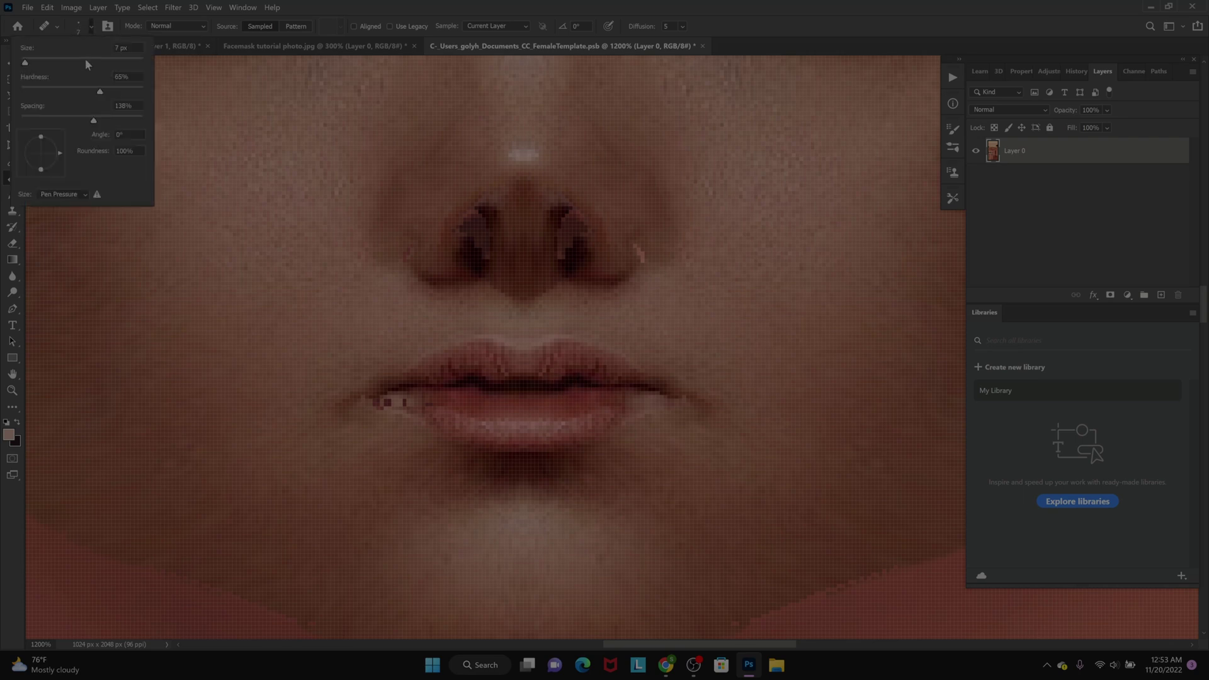
click(24, 64)
click(399, 399)
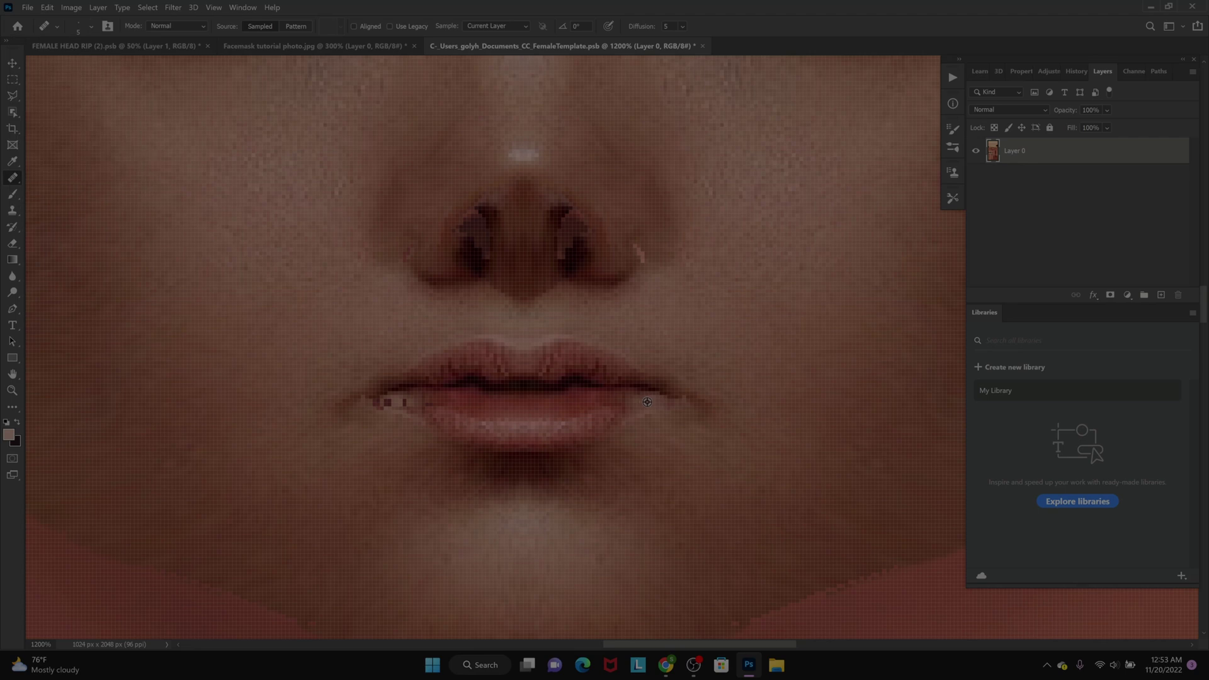
drag(397, 400, 397, 409)
click(77, 26)
drag(25, 62, 23, 63)
alt+click(453, 401)
drag(442, 413, 444, 425)
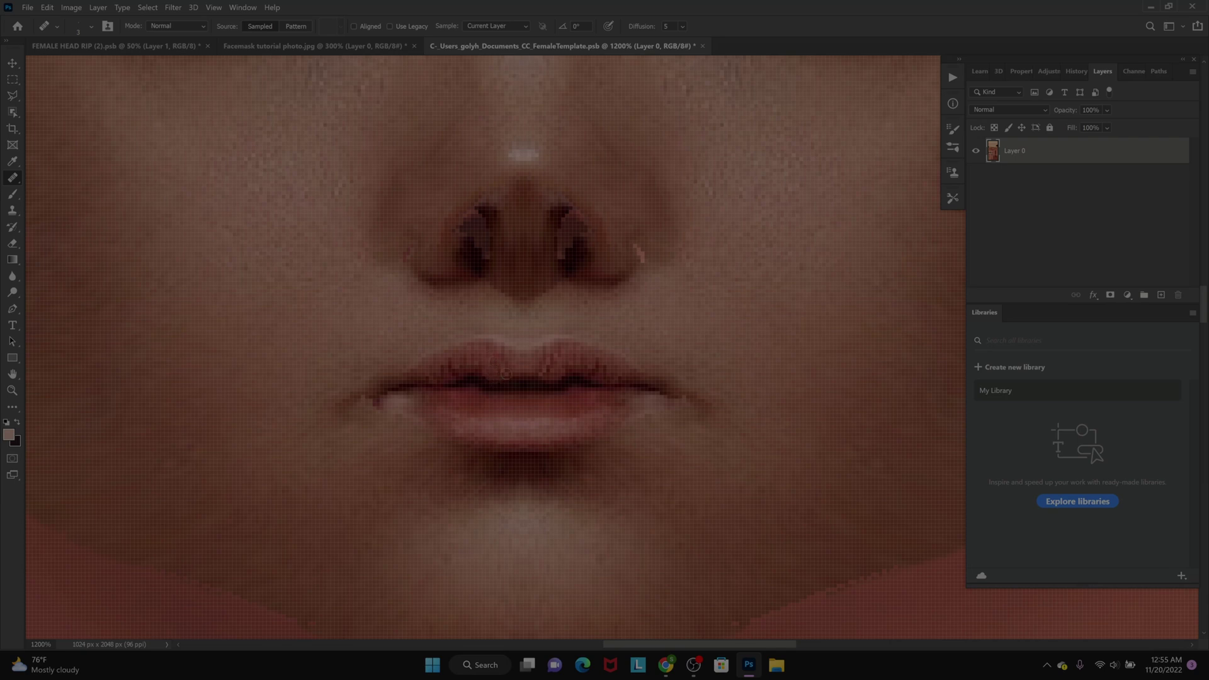
Heal the dark creases across both halves of the upper lip to smooth its texture
click(482, 364)
click(457, 373)
click(444, 364)
click(444, 365)
click(443, 372)
click(429, 378)
click(439, 378)
click(480, 362)
click(476, 354)
click(457, 354)
click(495, 357)
click(504, 354)
click(565, 355)
click(565, 354)
click(559, 357)
click(549, 368)
mouse_move(550, 368)
mouse_down()
mouse_move(591, 366)
mouse_move(566, 359)
mouse_up()
scroll(568, 334, up, 1)
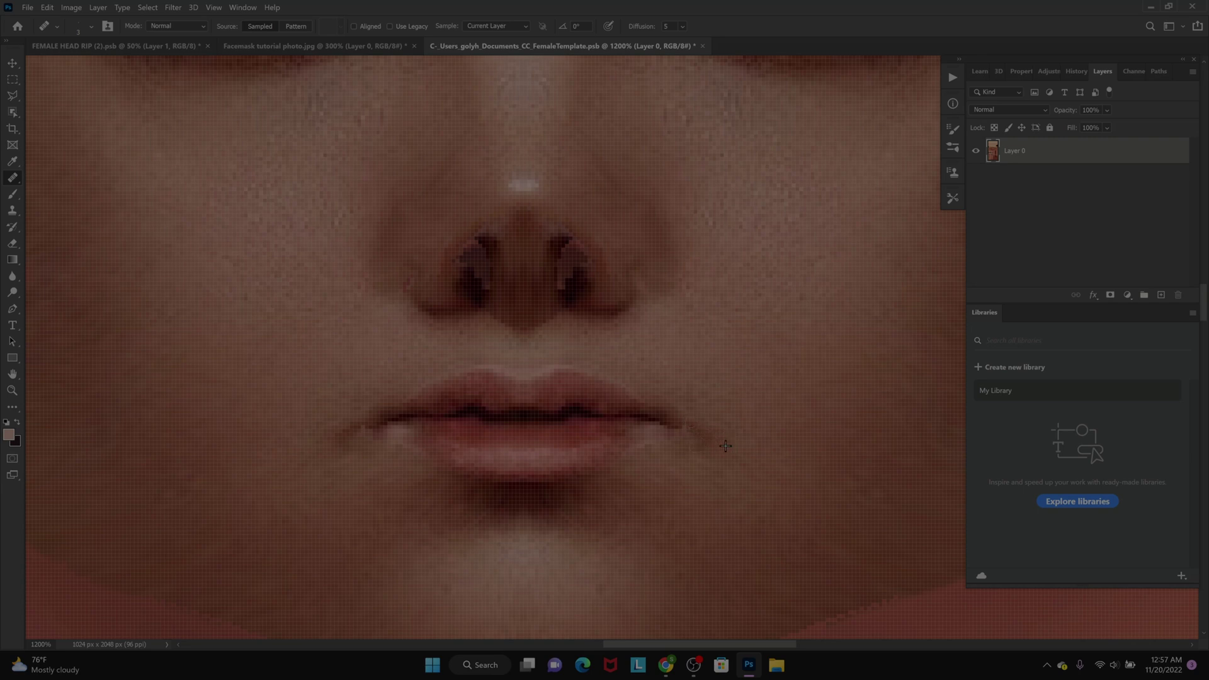
scroll(672, 420, up, 5)
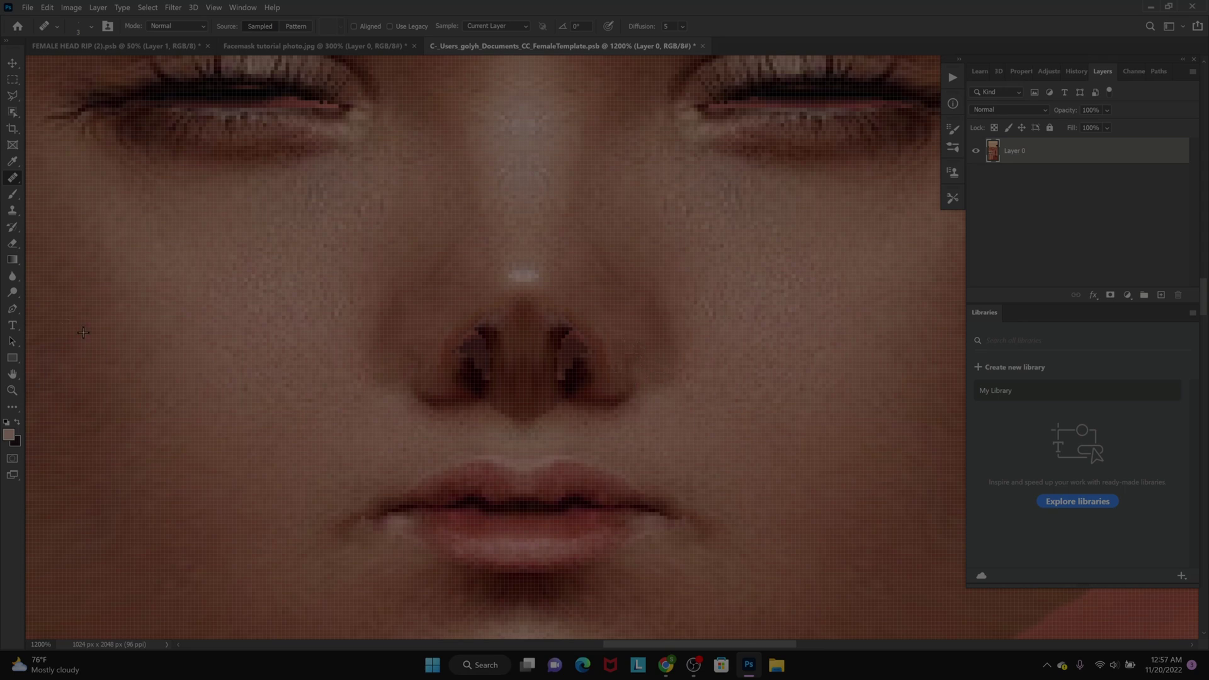
Add a new empty layer above the face texture and activate the Brush tool
click(12, 391)
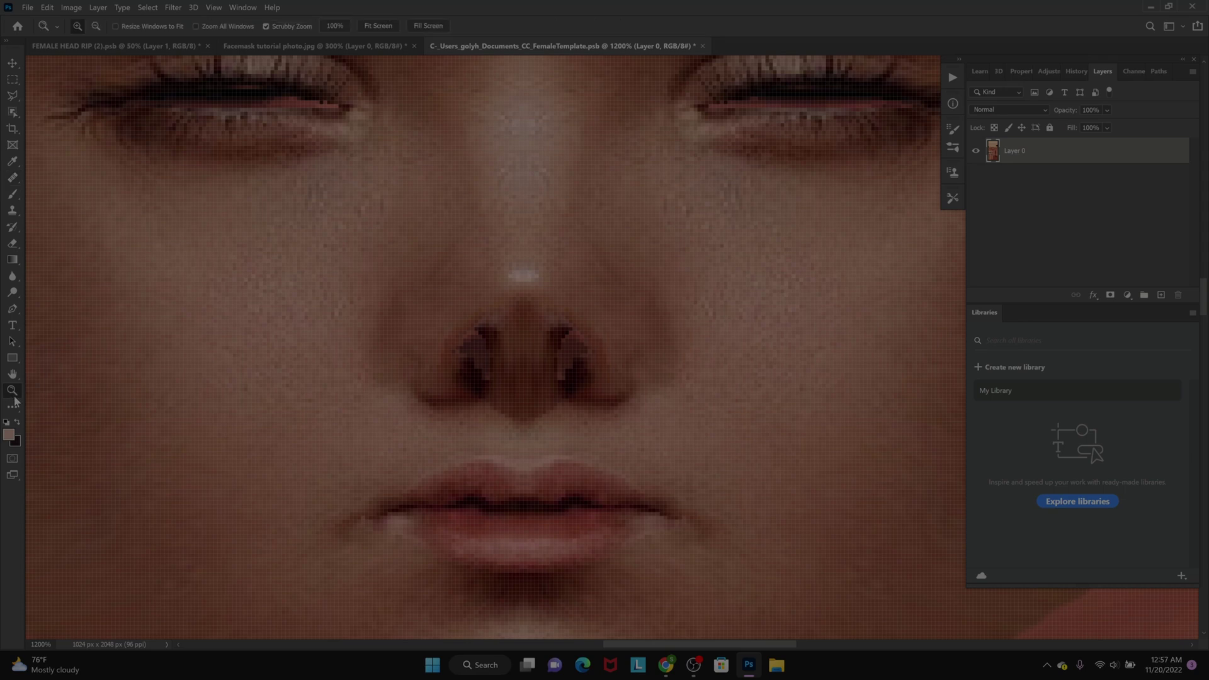
click(397, 358)
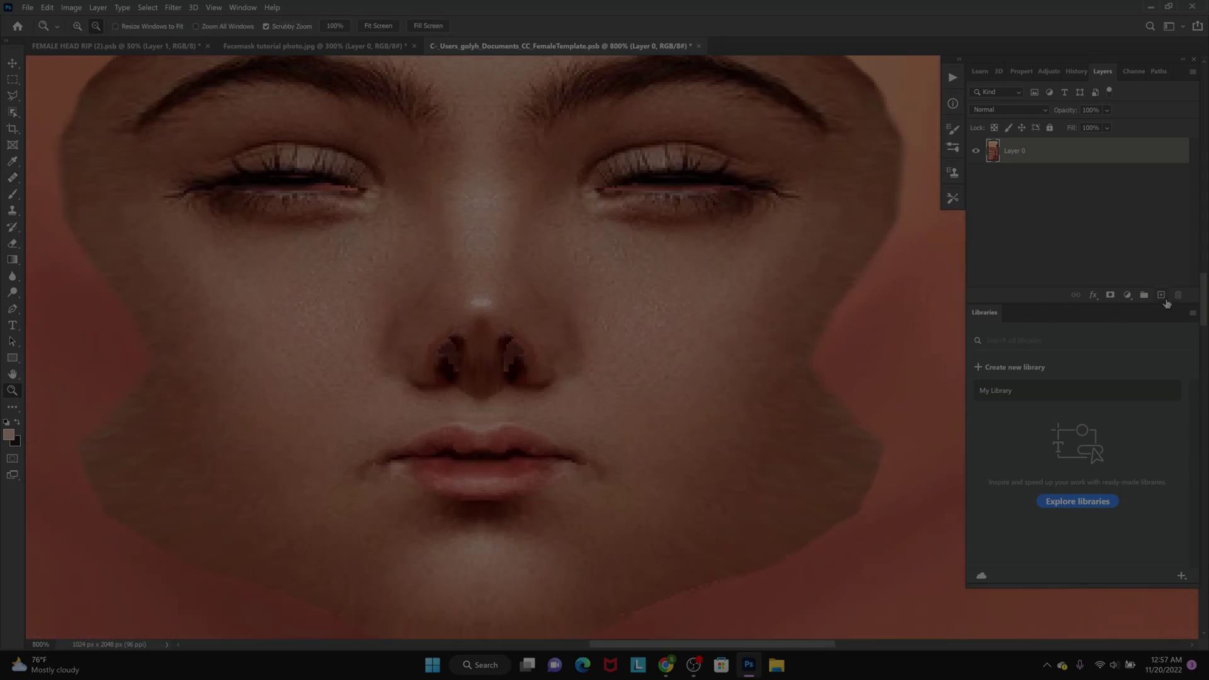
click(1162, 296)
drag(10, 200, 37, 196)
click(44, 194)
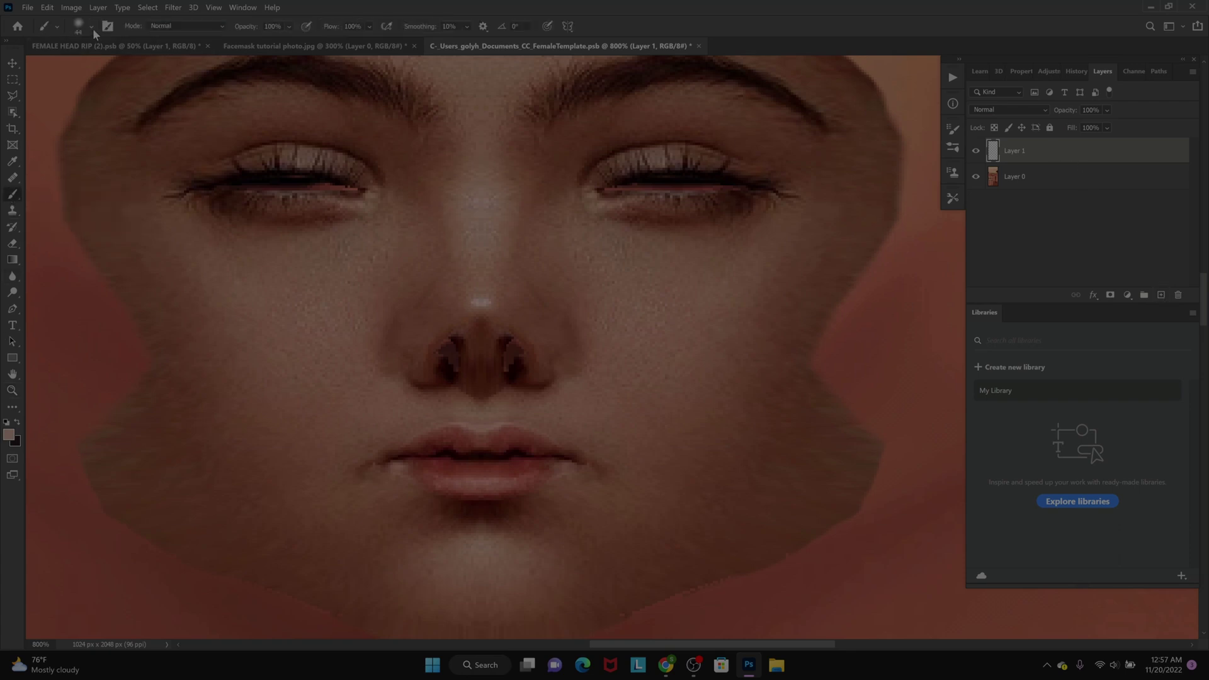
Set the Brush size to 3 px, sample the dark nostril colour and paint both nostrils solid on the new layer
key(z)
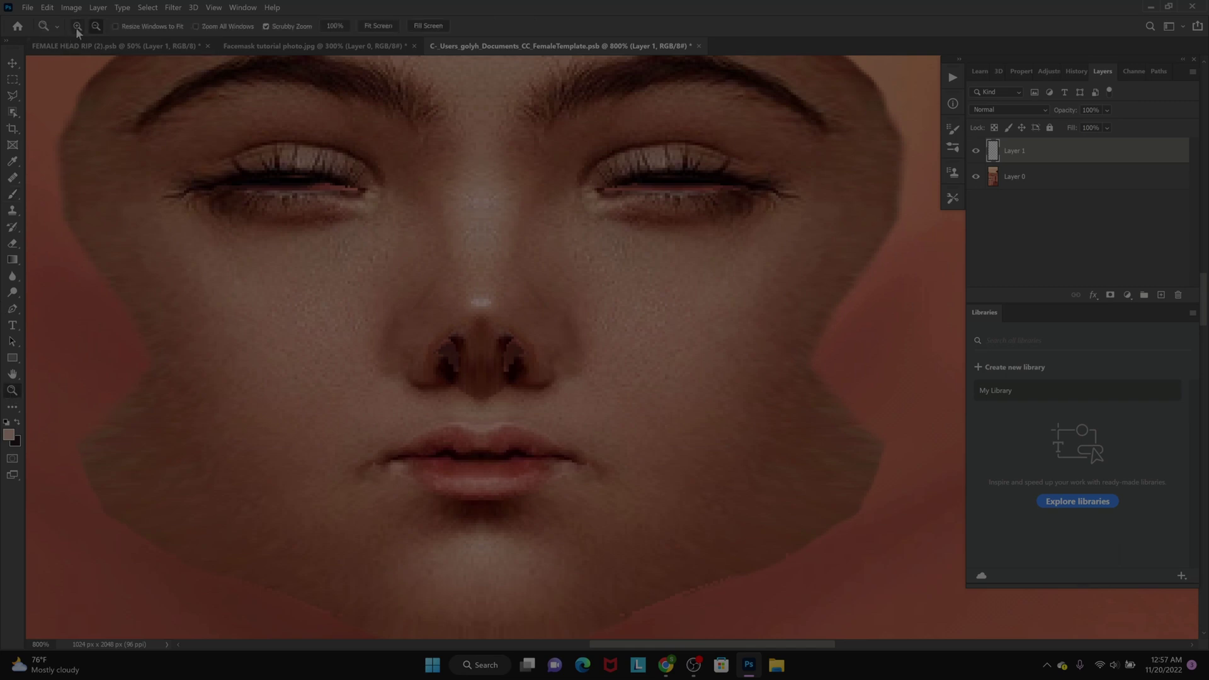
click(472, 343)
click(464, 316)
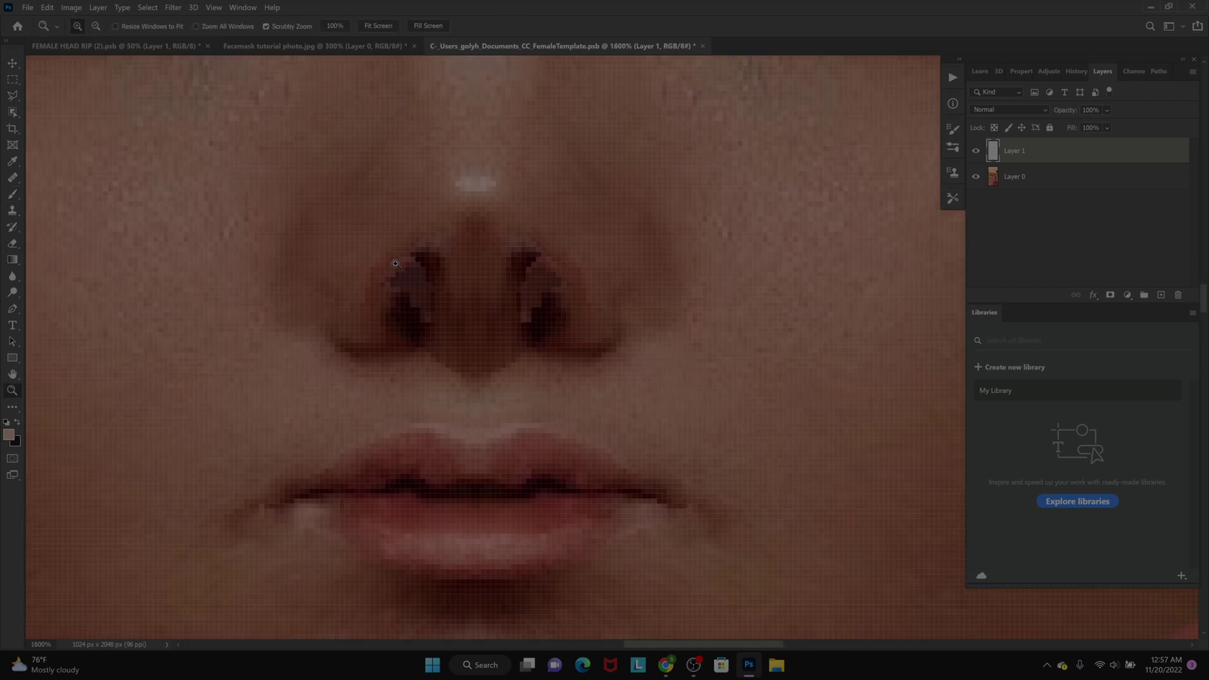
scroll(428, 277, up, 1)
click(12, 194)
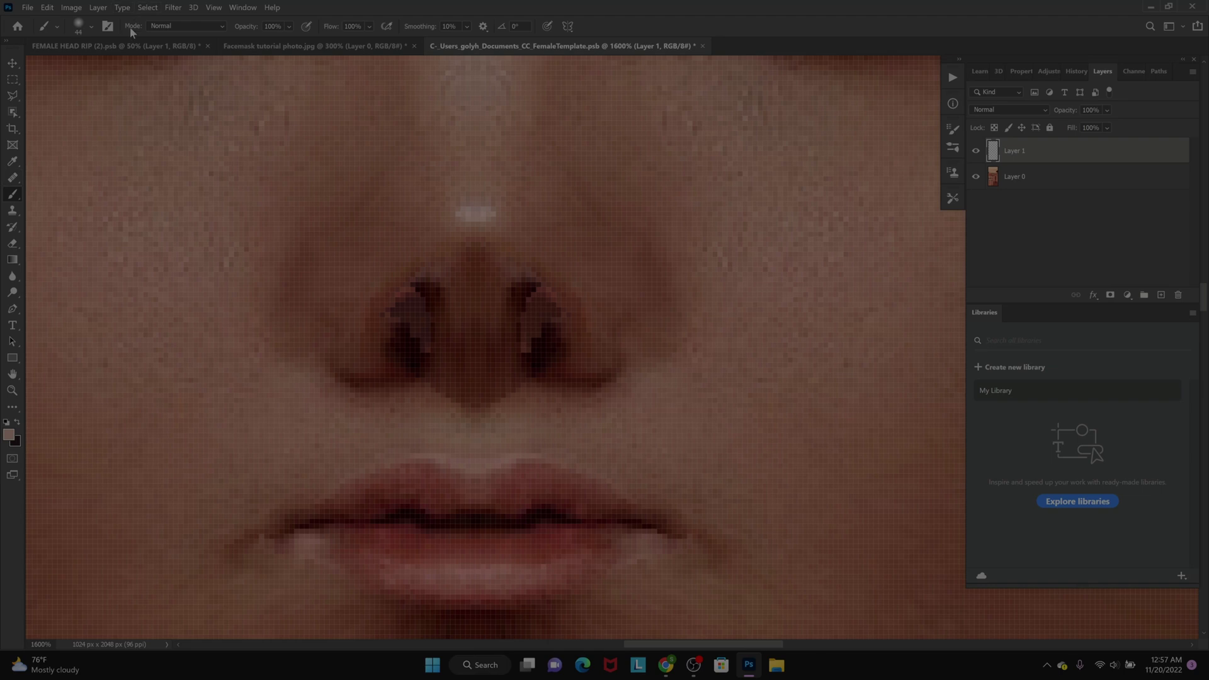
click(80, 27)
click(77, 64)
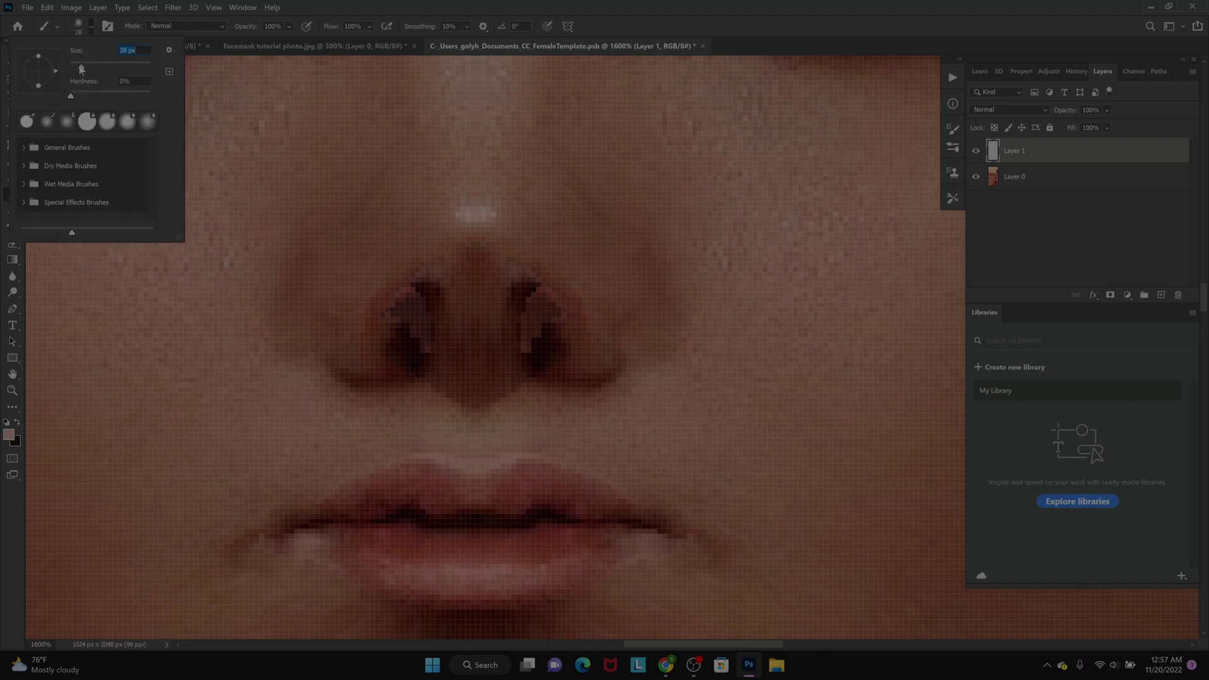
drag(80, 69, 73, 70)
alt+click(404, 355)
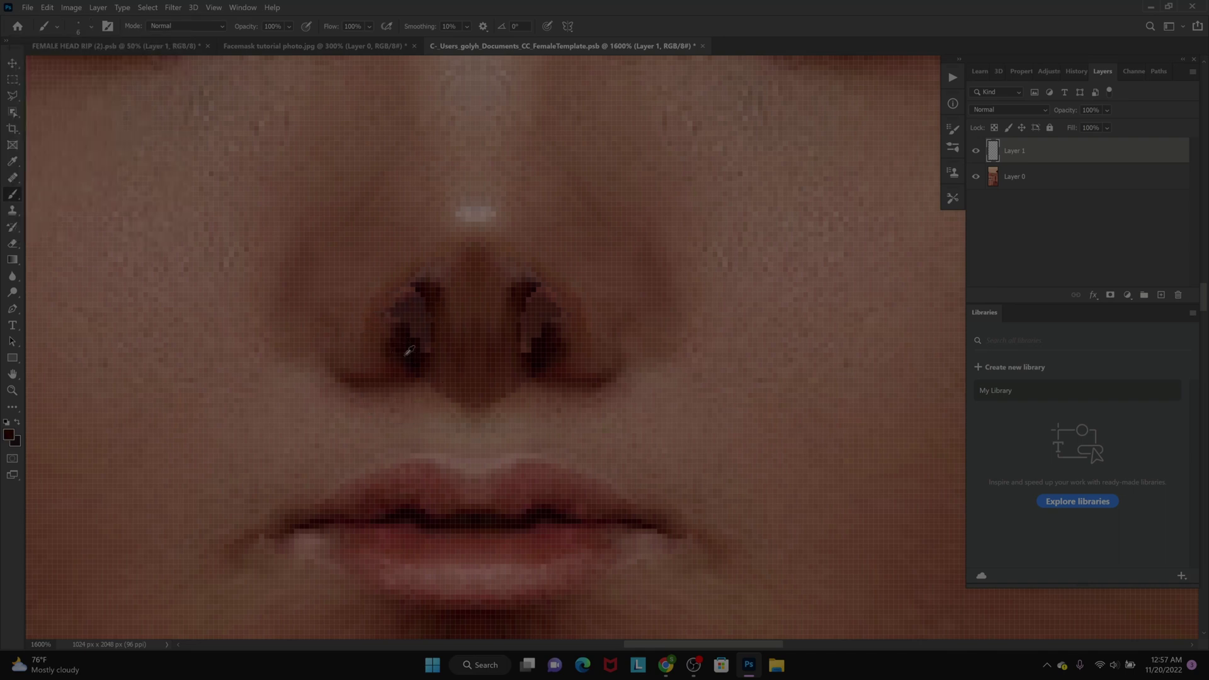
click(77, 28)
click(72, 71)
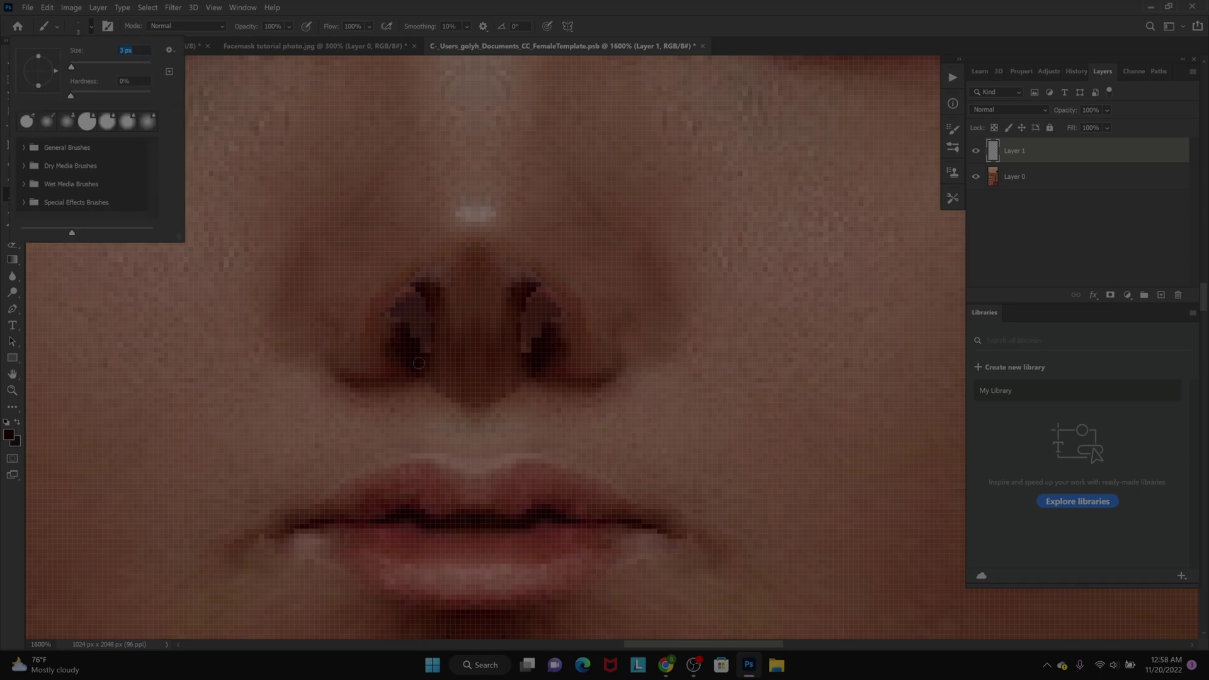
alt+click(412, 333)
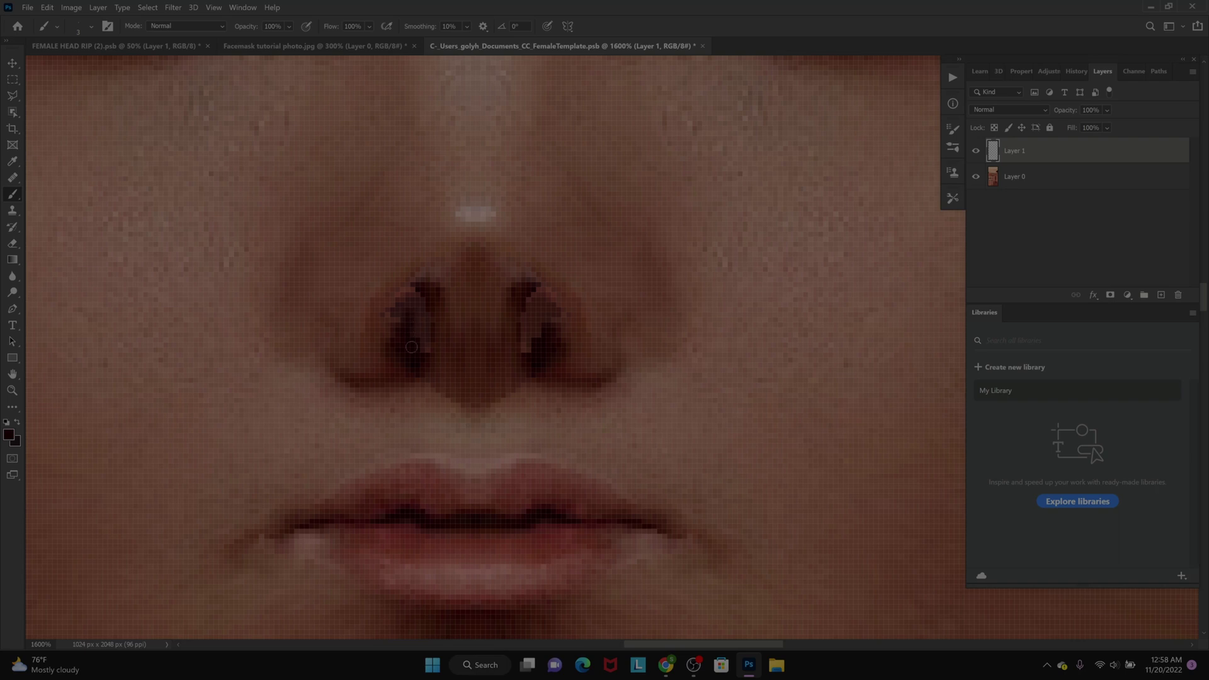
mouse_move(409, 310)
mouse_down()
mouse_move(424, 355)
mouse_move(426, 318)
mouse_move(425, 355)
mouse_move(412, 298)
mouse_move(397, 352)
mouse_move(390, 313)
mouse_move(407, 292)
mouse_move(425, 321)
mouse_move(427, 287)
mouse_move(412, 308)
mouse_move(417, 330)
mouse_move(411, 302)
mouse_move(398, 325)
mouse_move(416, 365)
mouse_move(394, 345)
mouse_move(412, 369)
mouse_move(393, 352)
mouse_move(396, 302)
mouse_move(520, 321)
mouse_move(518, 286)
mouse_move(536, 366)
mouse_move(524, 323)
mouse_move(526, 355)
mouse_move(525, 342)
mouse_move(523, 313)
mouse_move(530, 356)
mouse_move(528, 302)
mouse_move(545, 355)
mouse_move(531, 286)
mouse_move(555, 333)
mouse_move(537, 286)
mouse_move(554, 320)
mouse_up()
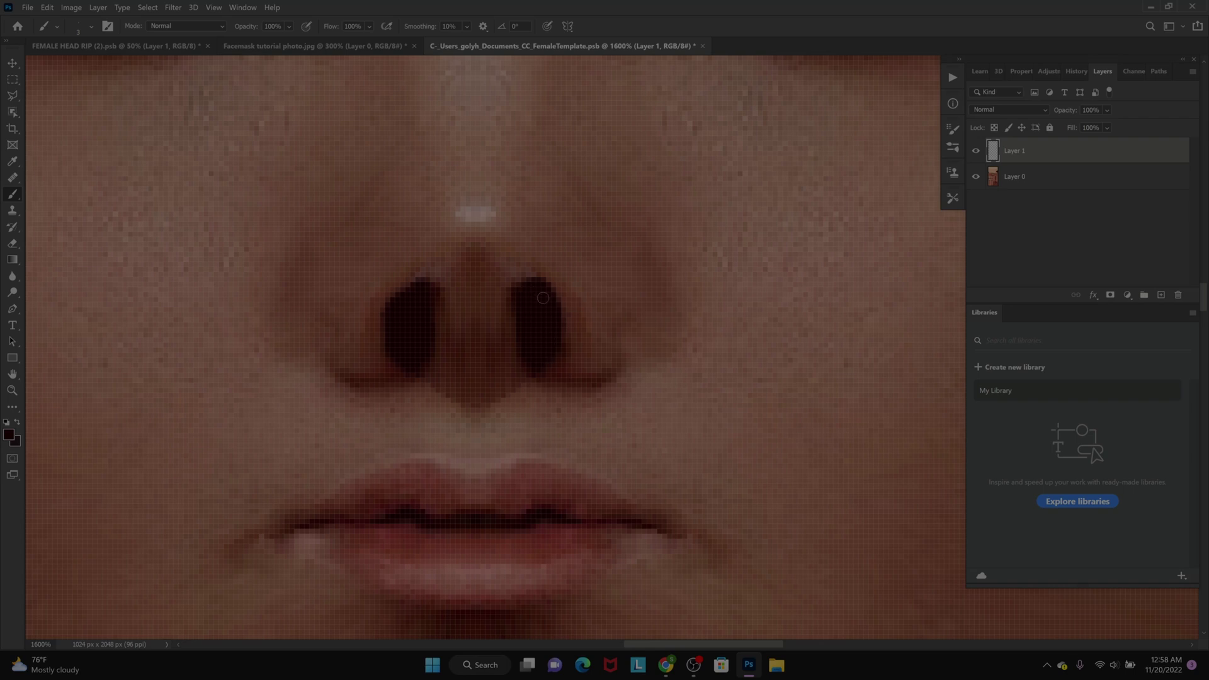
Compare the 3D female head with the flat face texture to check the painted nostrils
click(13, 391)
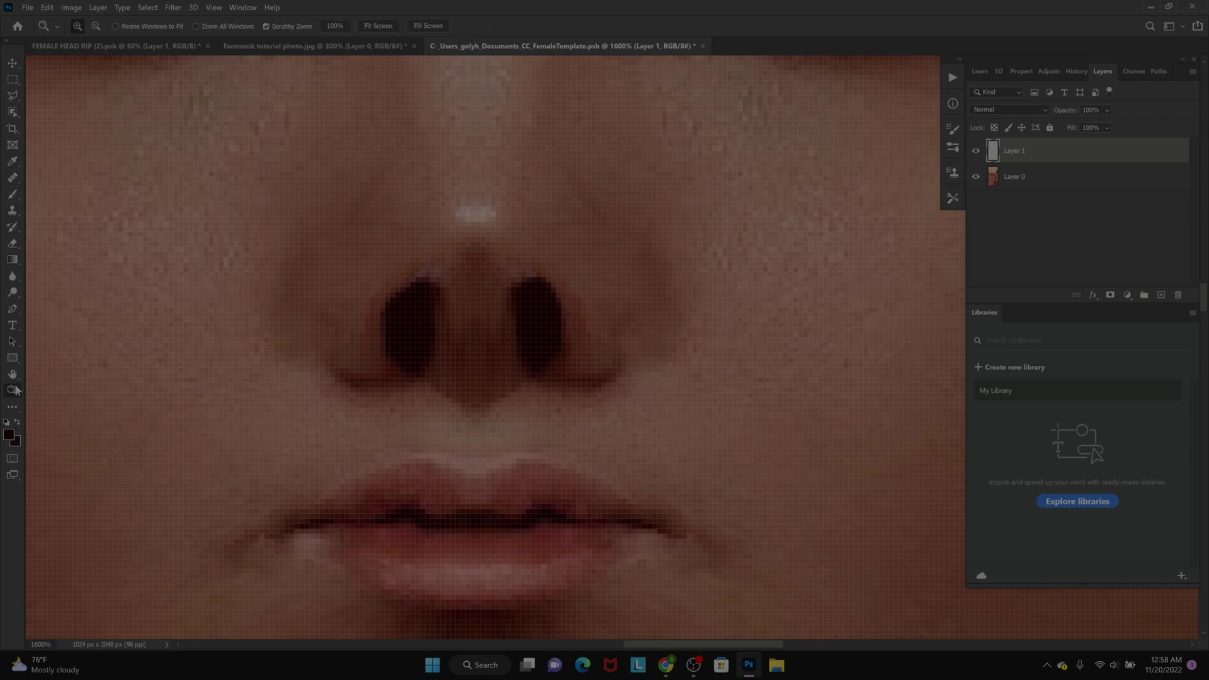
scroll(476, 334, down, 5)
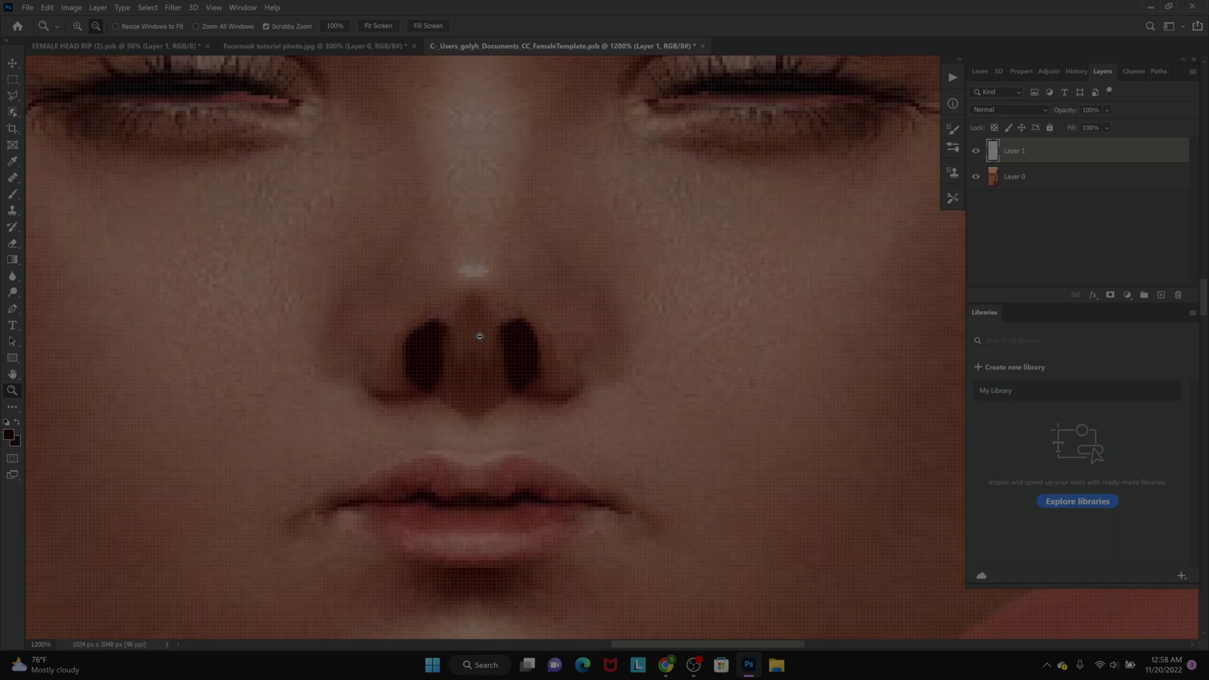
scroll(480, 338, down, 4)
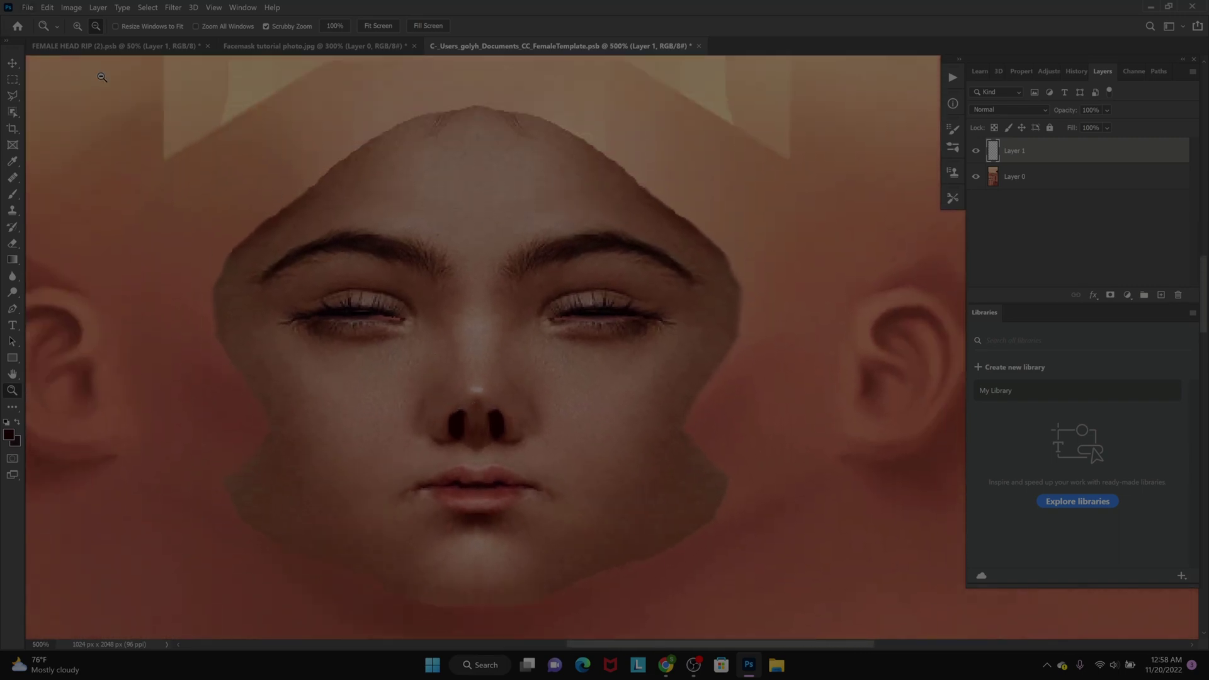
click(142, 47)
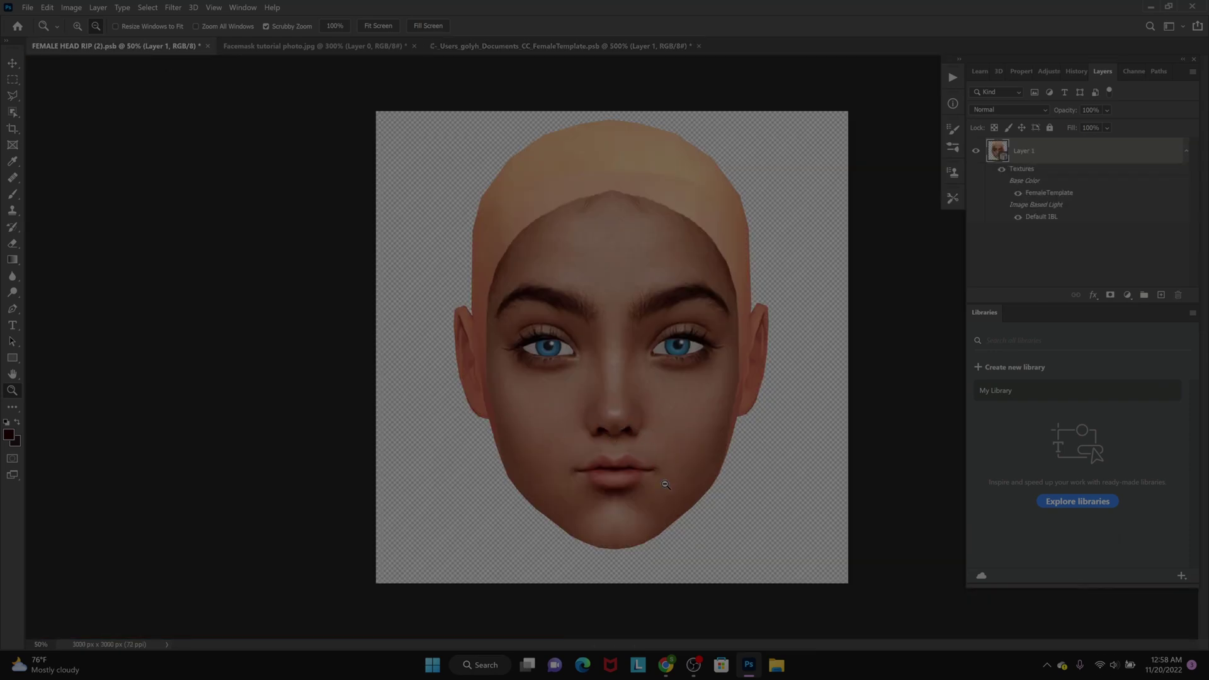
click(504, 46)
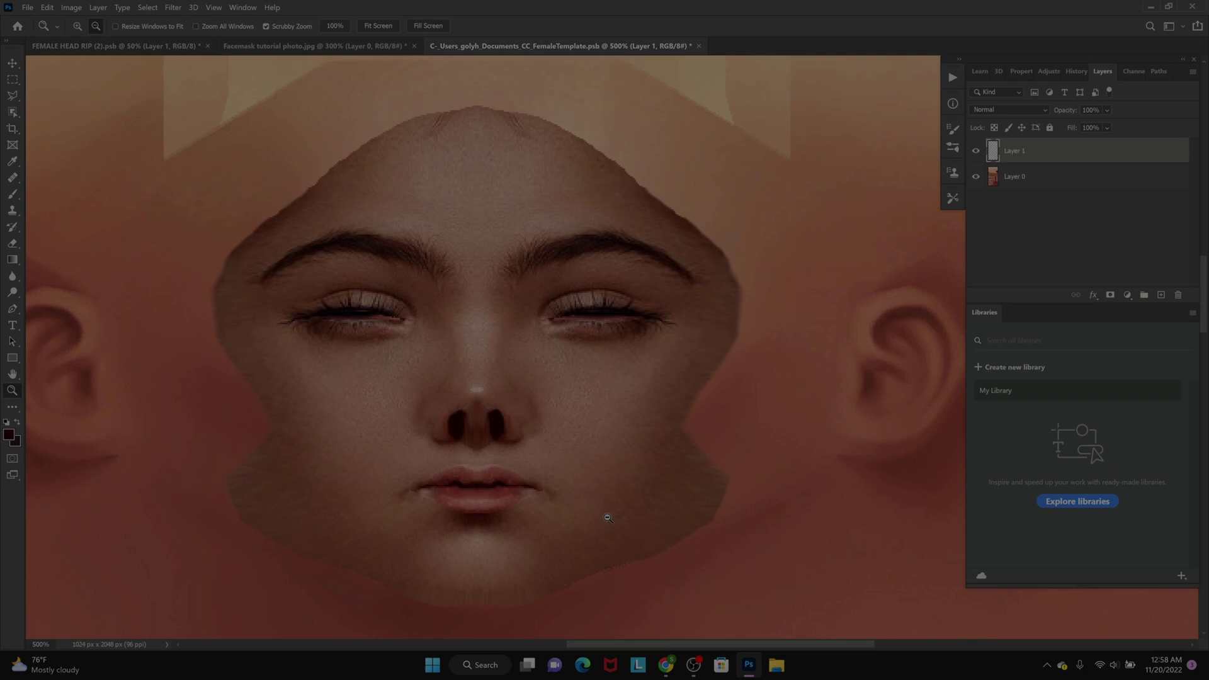
click(138, 49)
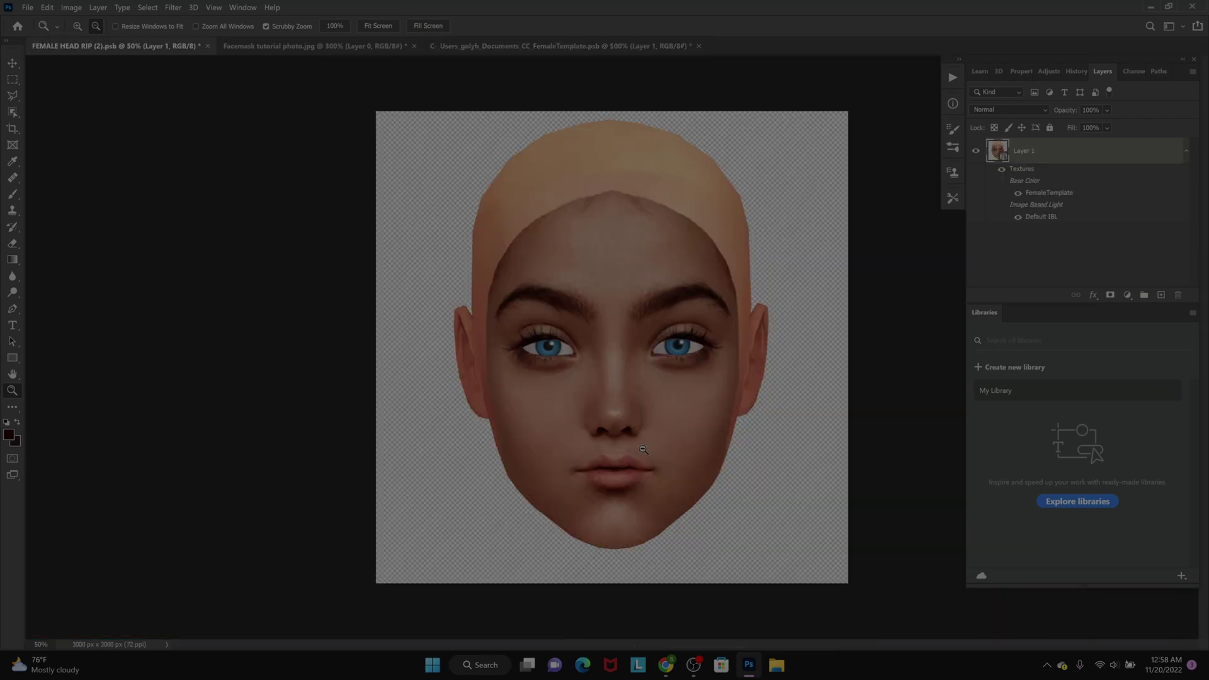
click(456, 46)
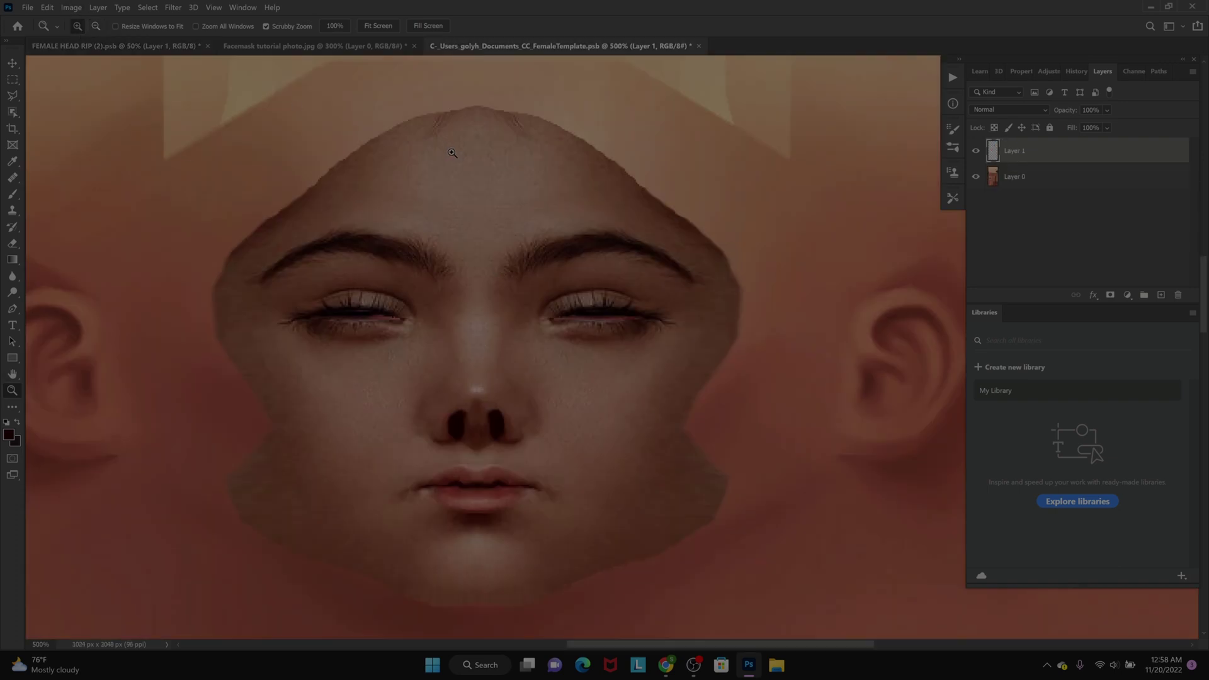
Activate the Clone Stamp tool and set its size to 37 px for retouching the upper forehead
click(465, 101)
click(464, 100)
click(467, 105)
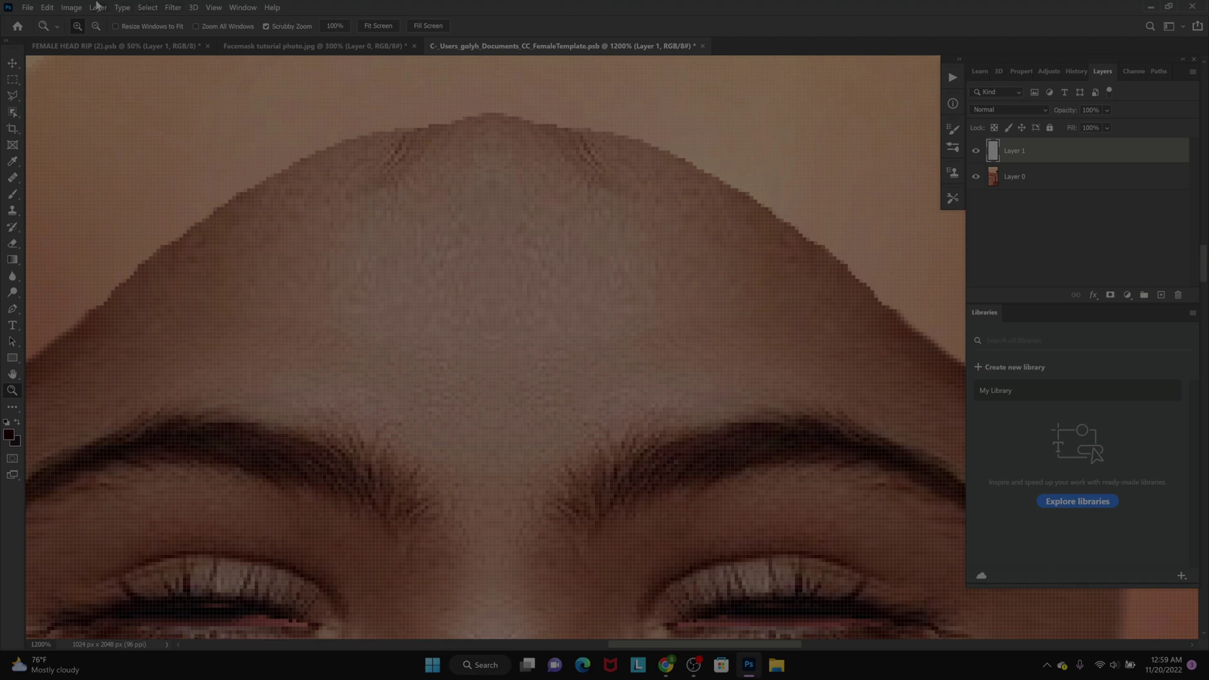
click(96, 26)
click(476, 330)
click(378, 338)
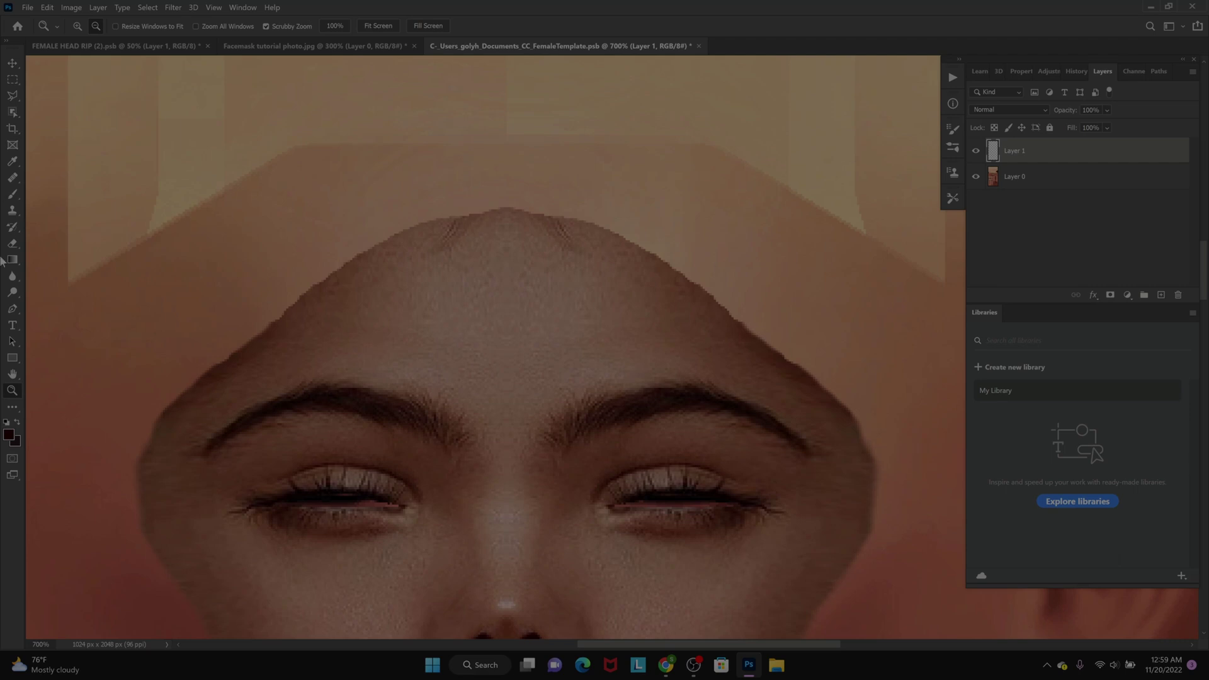
click(13, 212)
click(48, 213)
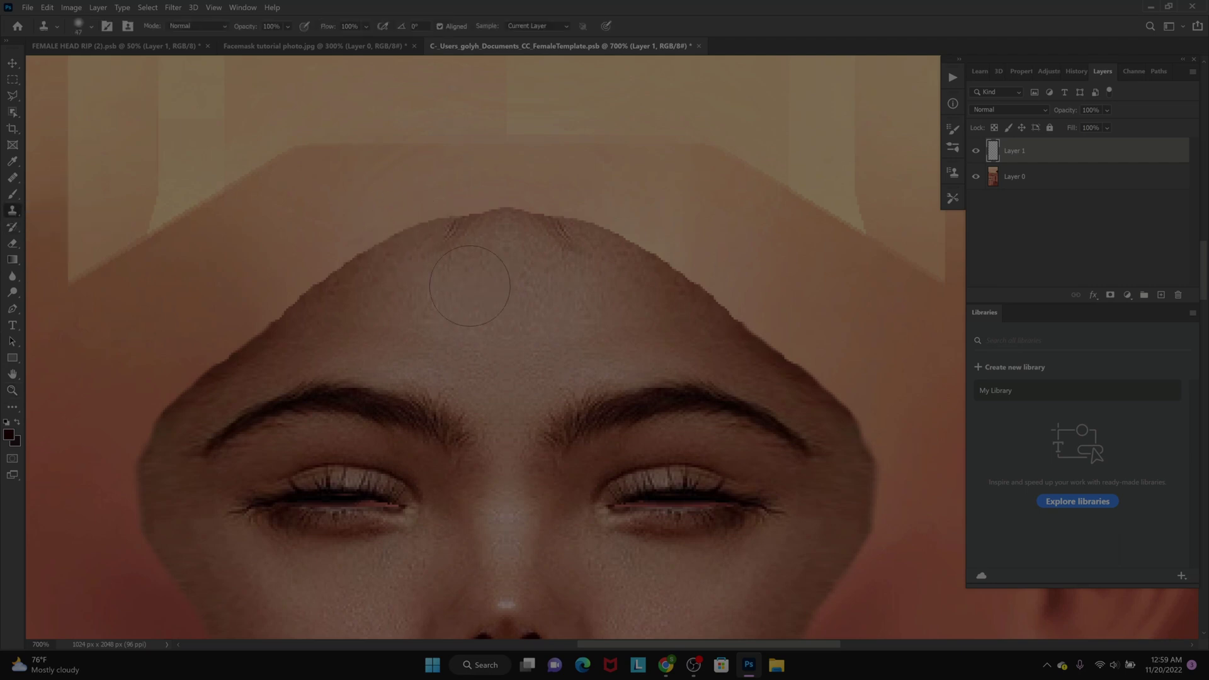
click(91, 26)
drag(89, 65, 86, 69)
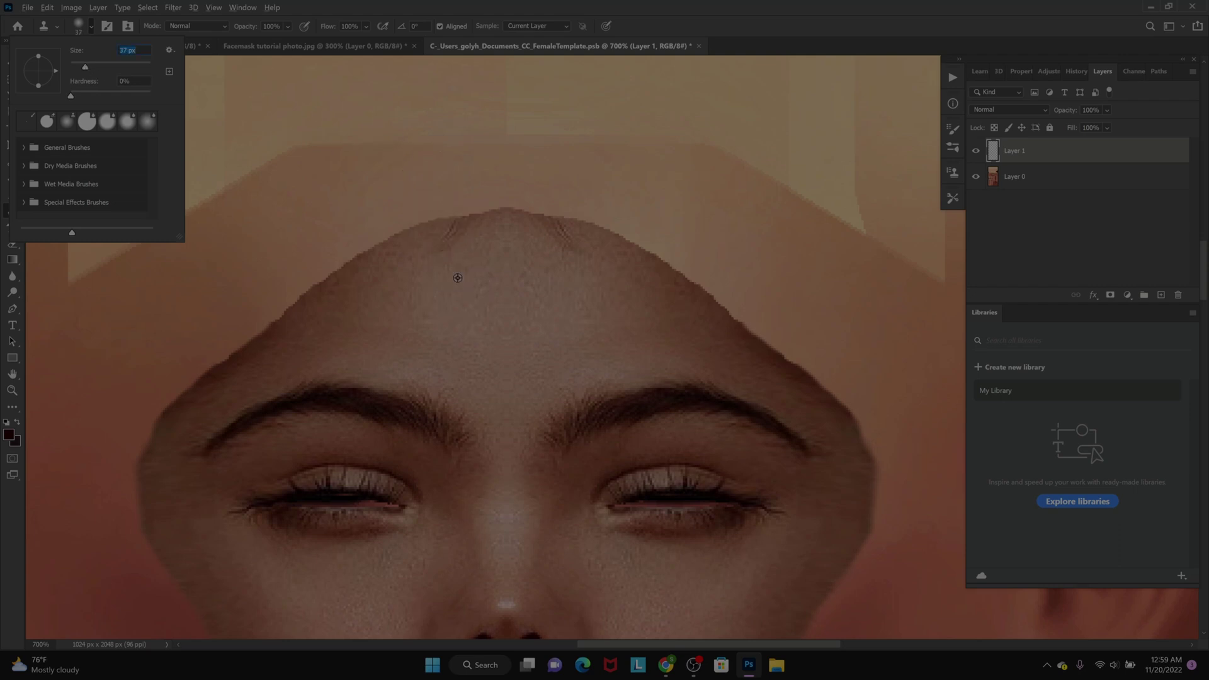
click(430, 284)
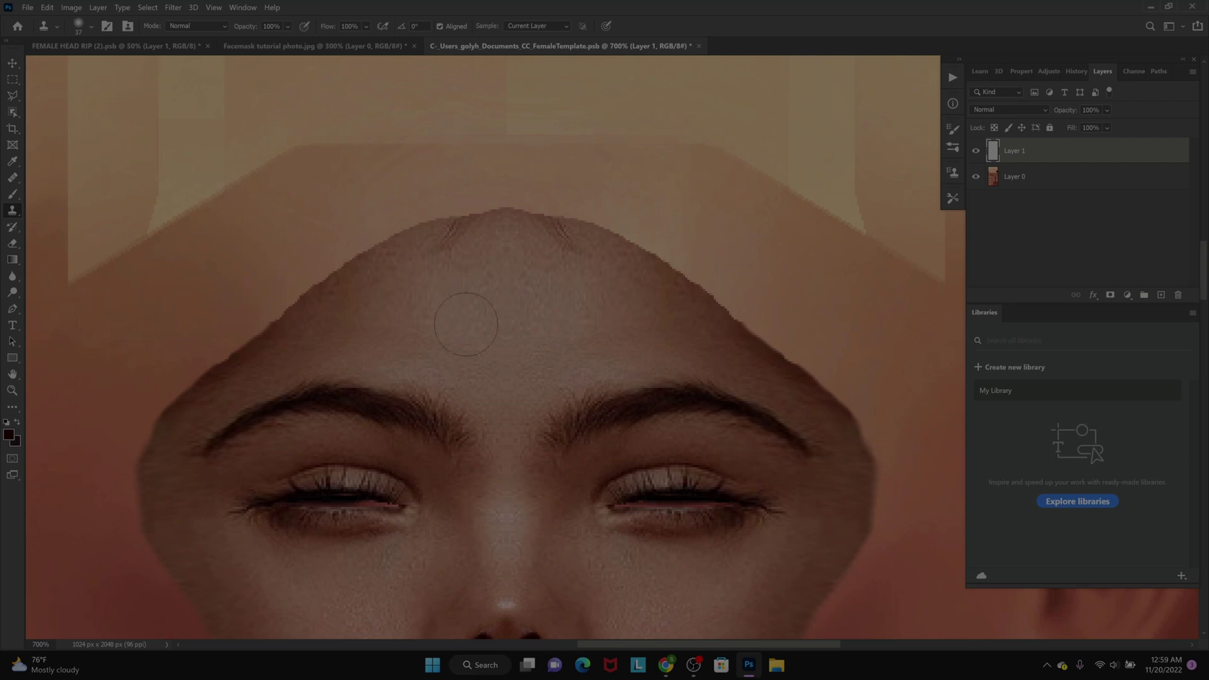
Merge the nostril layer down into the face layer and clone clean skin over the dark hair strands on both sides of the upper forehead
right_click(1060, 158)
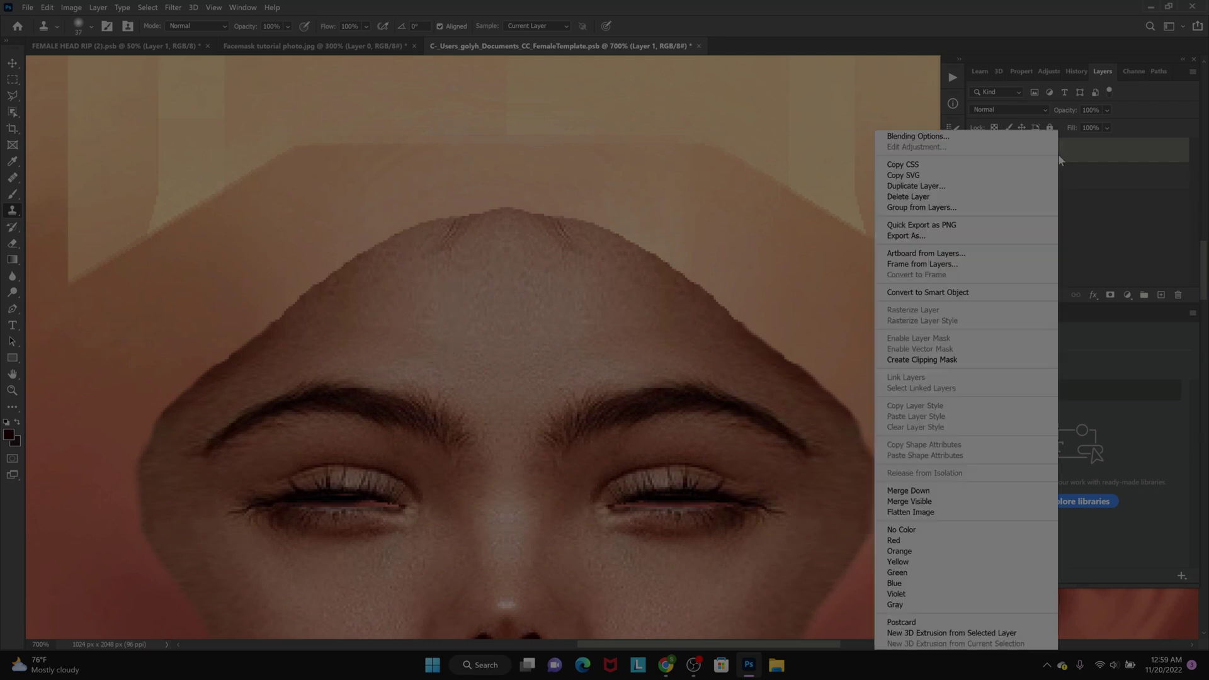
click(1012, 494)
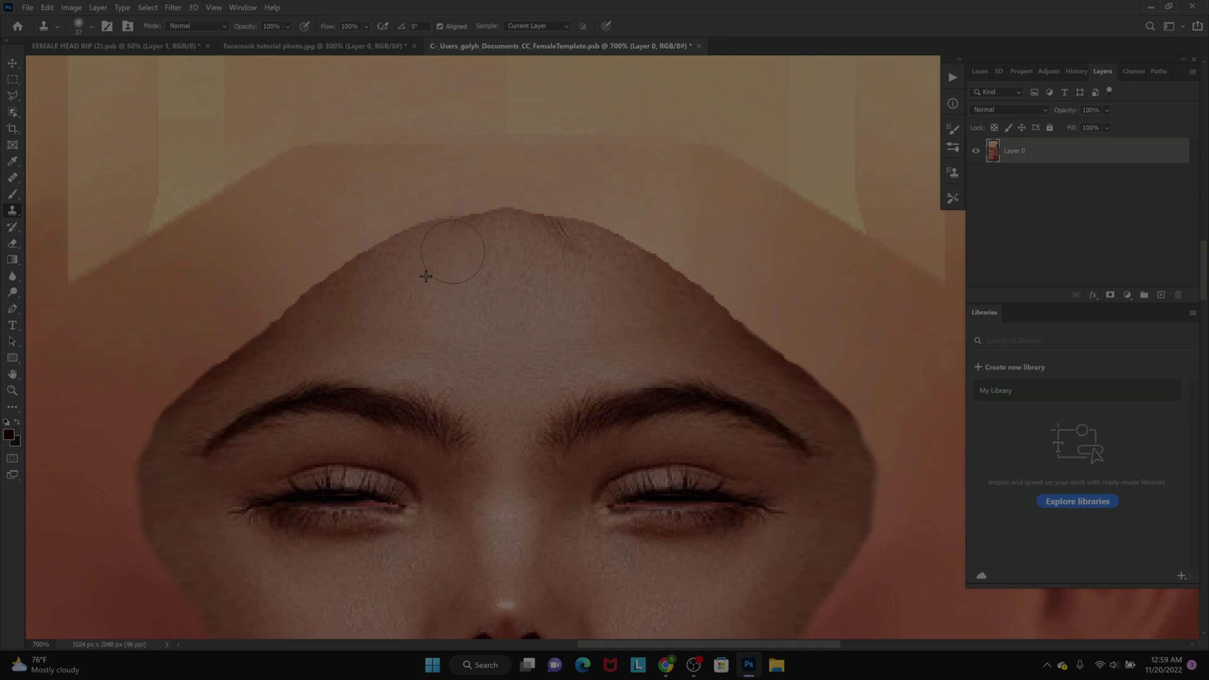
alt+click(532, 271)
click(632, 364)
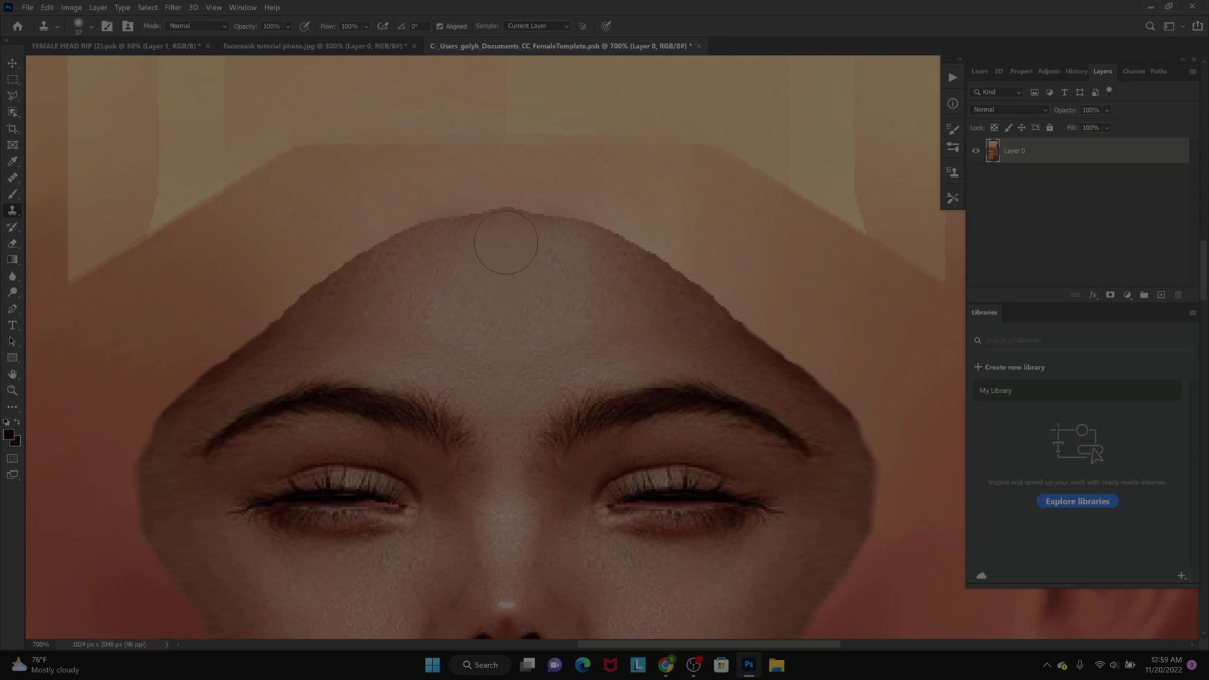
scroll(580, 394, down, 2)
click(12, 390)
alt+click(383, 318)
alt+click(343, 384)
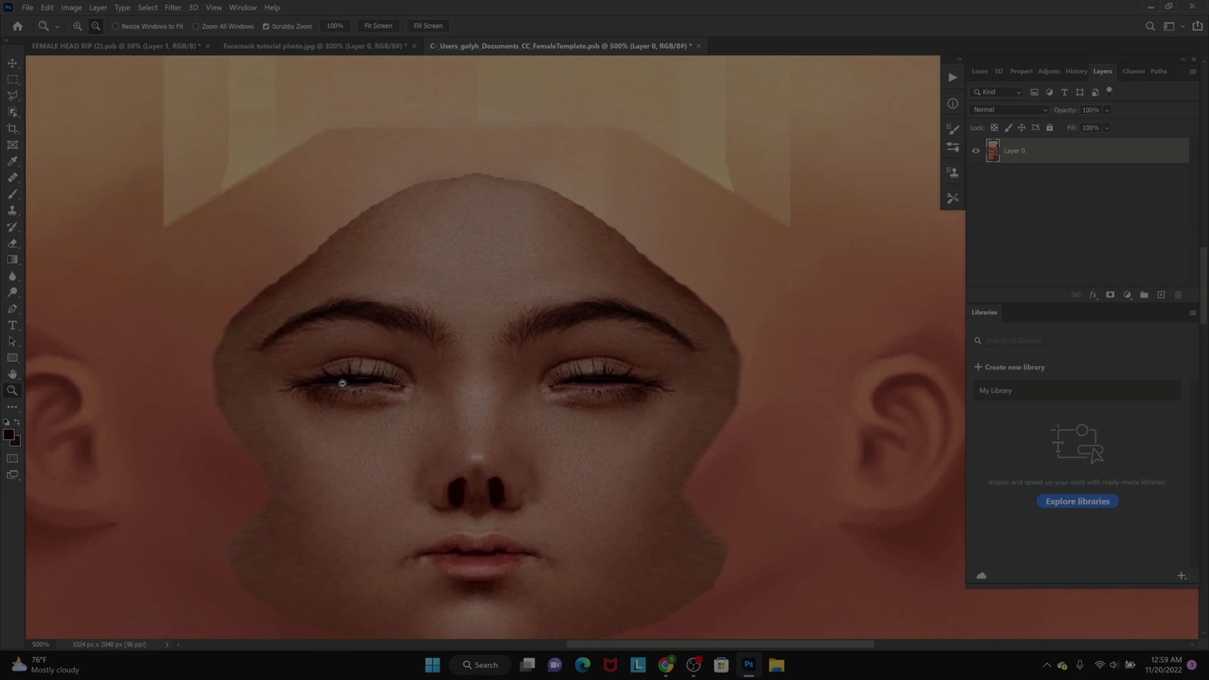
alt+click(343, 384)
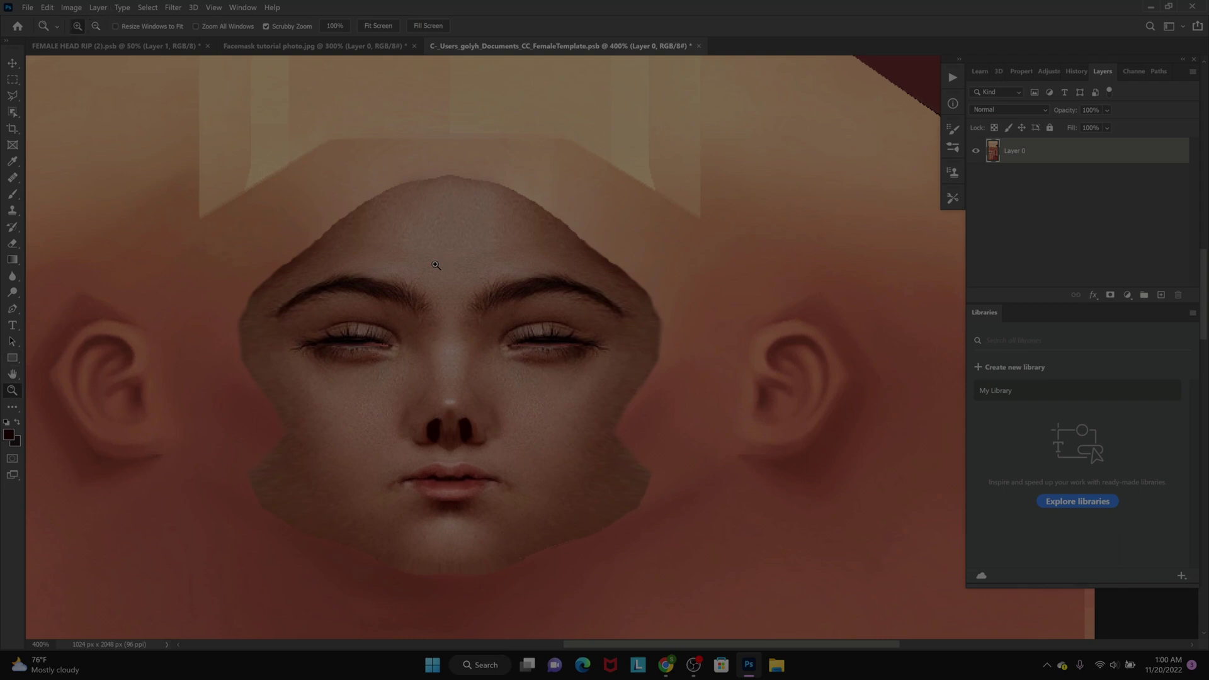
Choose the Healing Brush for the female face template and set its size to 28 px
click(327, 284)
scroll(396, 324, down, 1)
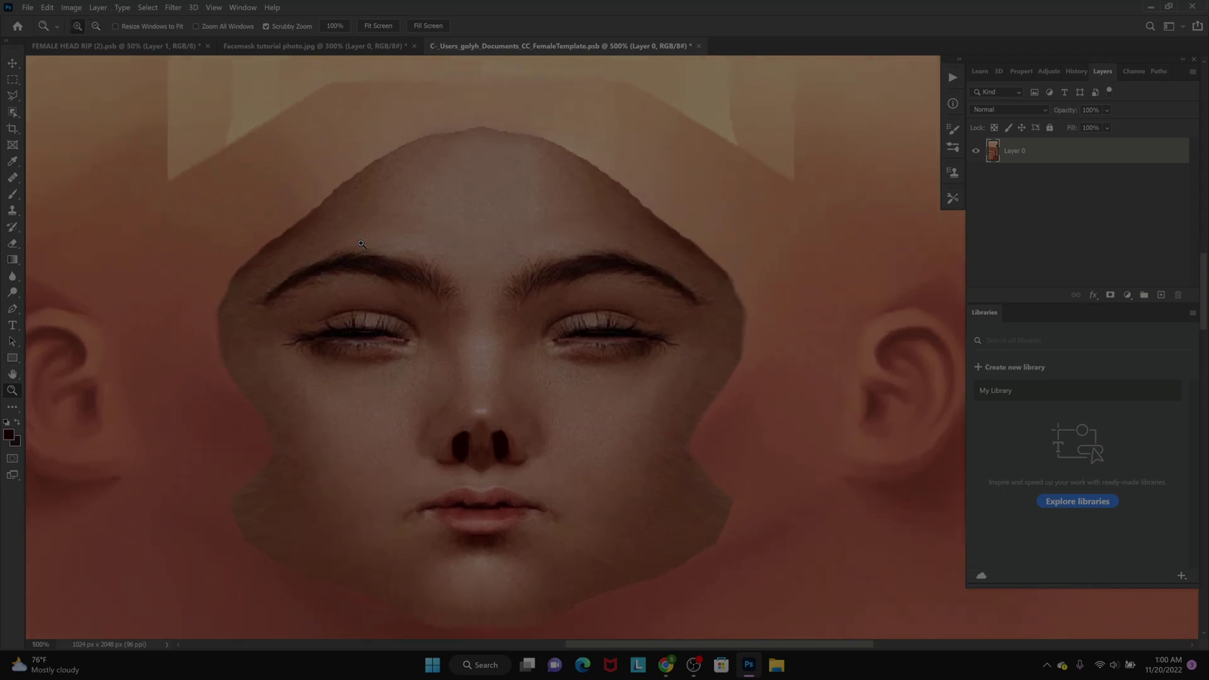
click(12, 178)
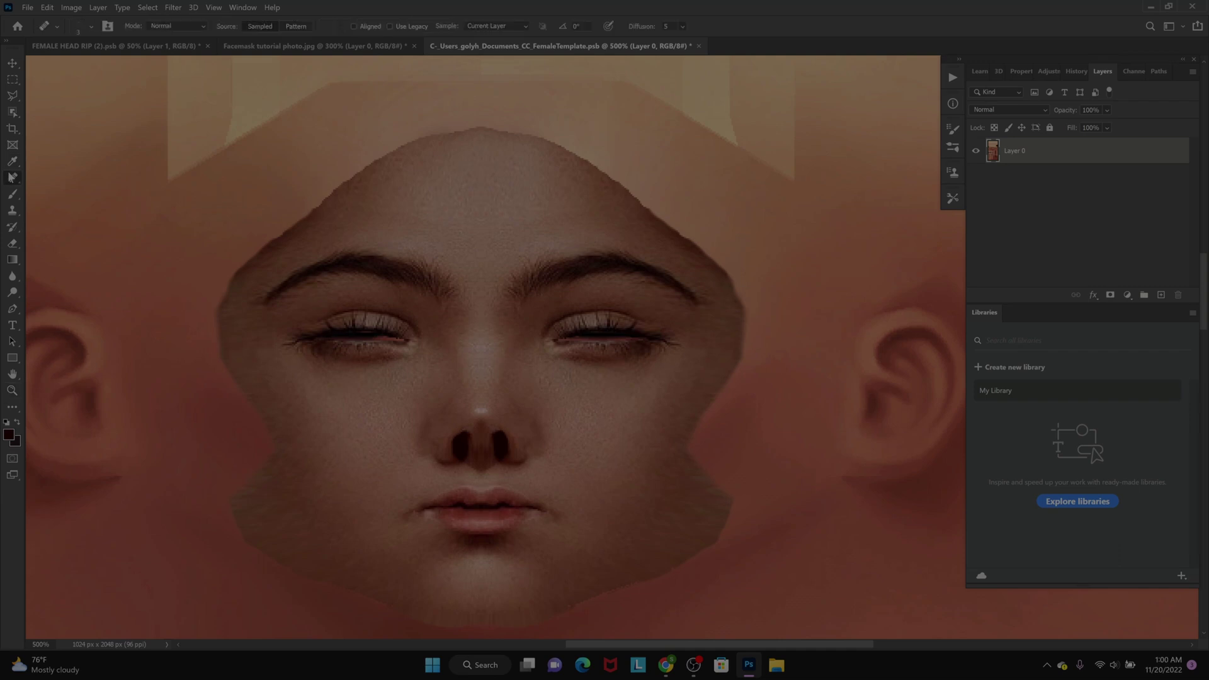
right_click(12, 178)
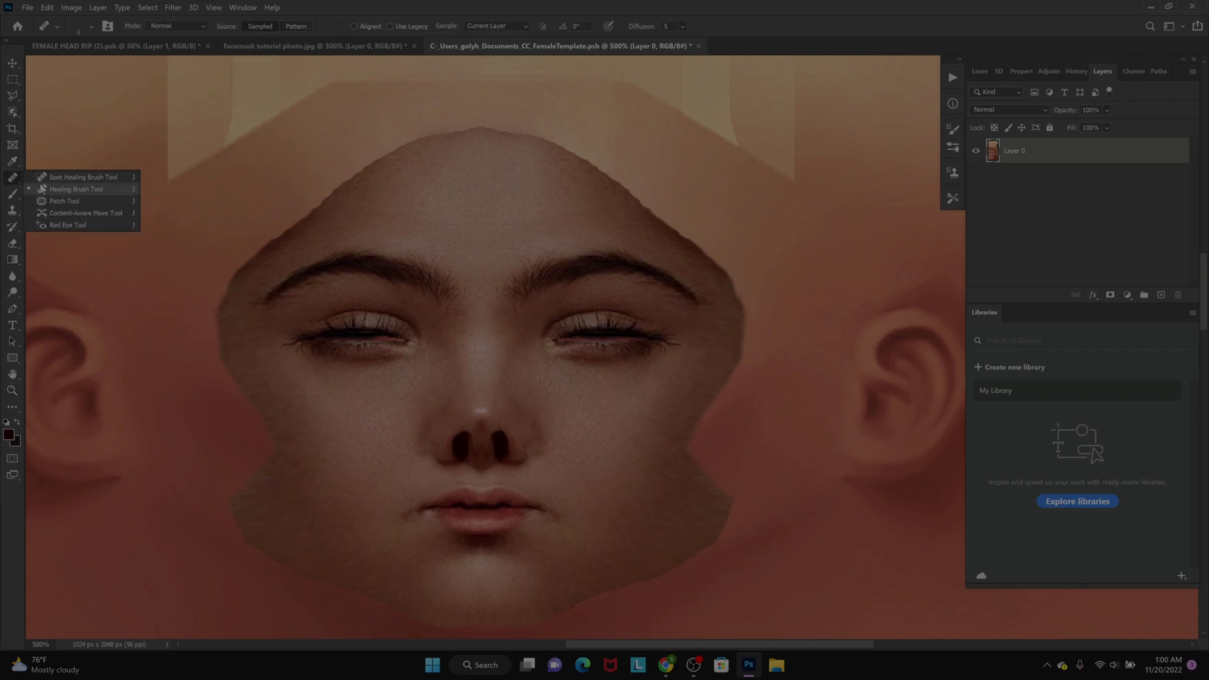
click(46, 189)
click(80, 28)
drag(24, 62, 29, 61)
Sample clean forehead skin and heal along the entire outline of the pasted face to blend its hard edges into the template
mouse_move(520, 180)
mouse_down()
mouse_move(572, 186)
mouse_move(633, 241)
mouse_move(593, 192)
mouse_move(620, 177)
mouse_up()
click(594, 193)
click(559, 179)
click(574, 183)
click(574, 184)
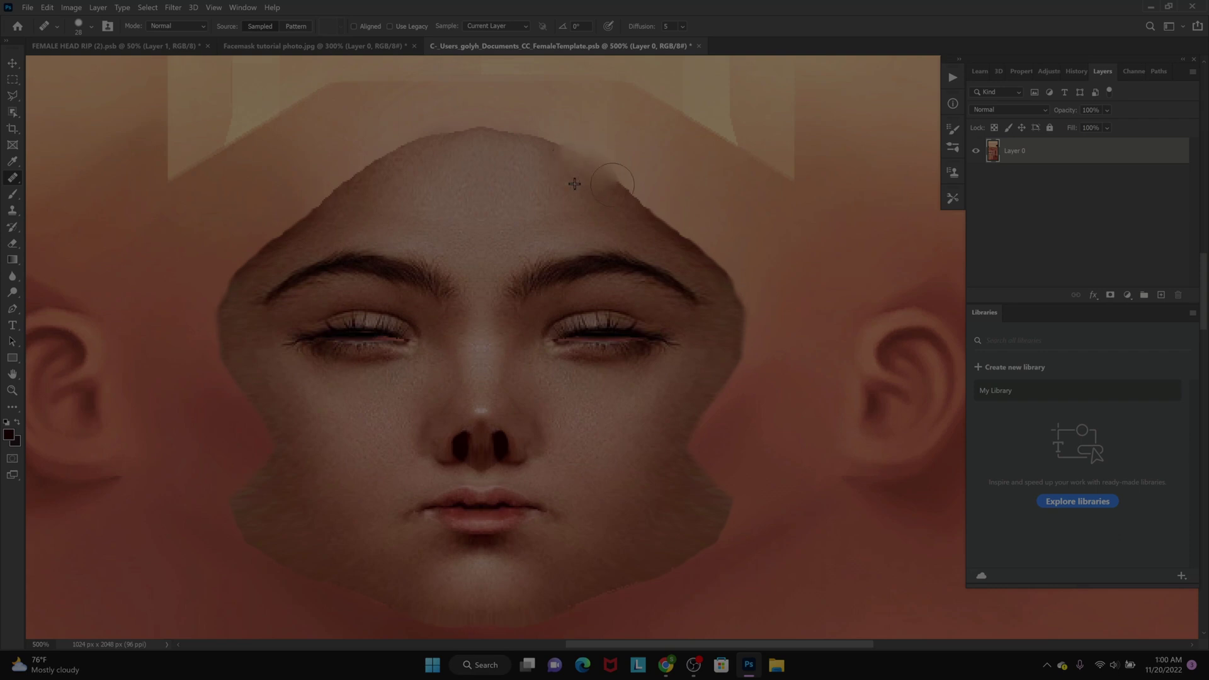
mouse_move(640, 194)
mouse_down()
mouse_move(716, 268)
mouse_move(747, 346)
mouse_move(742, 376)
mouse_move(709, 410)
mouse_move(708, 477)
mouse_move(725, 535)
mouse_move(697, 567)
mouse_move(662, 572)
mouse_up()
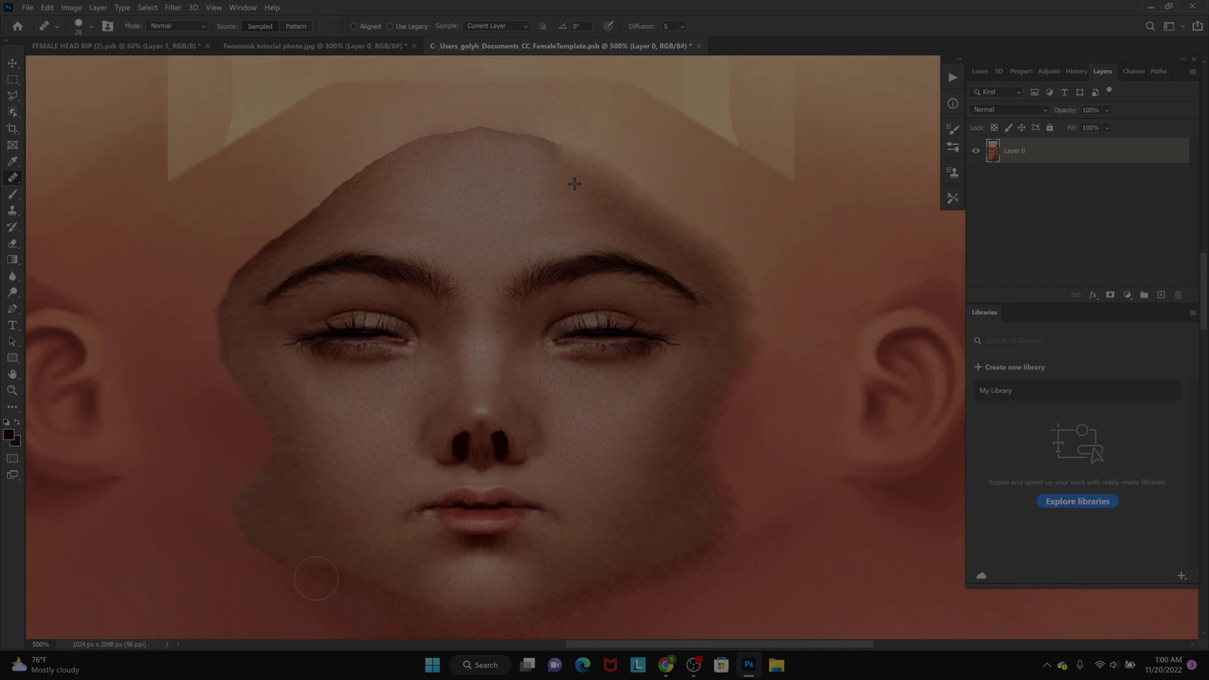
drag(238, 511, 244, 485)
mouse_move(237, 286)
mouse_down()
mouse_move(264, 241)
mouse_move(395, 146)
mouse_move(498, 132)
mouse_up()
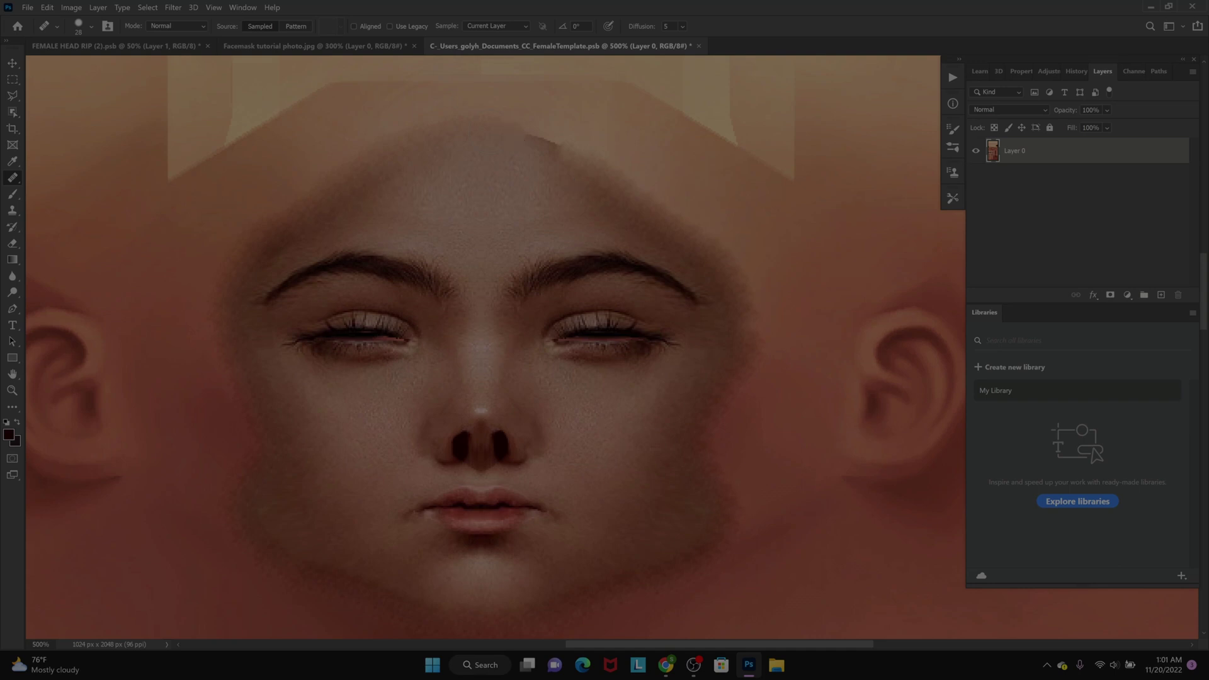
click(552, 145)
scroll(602, 148, down, 1)
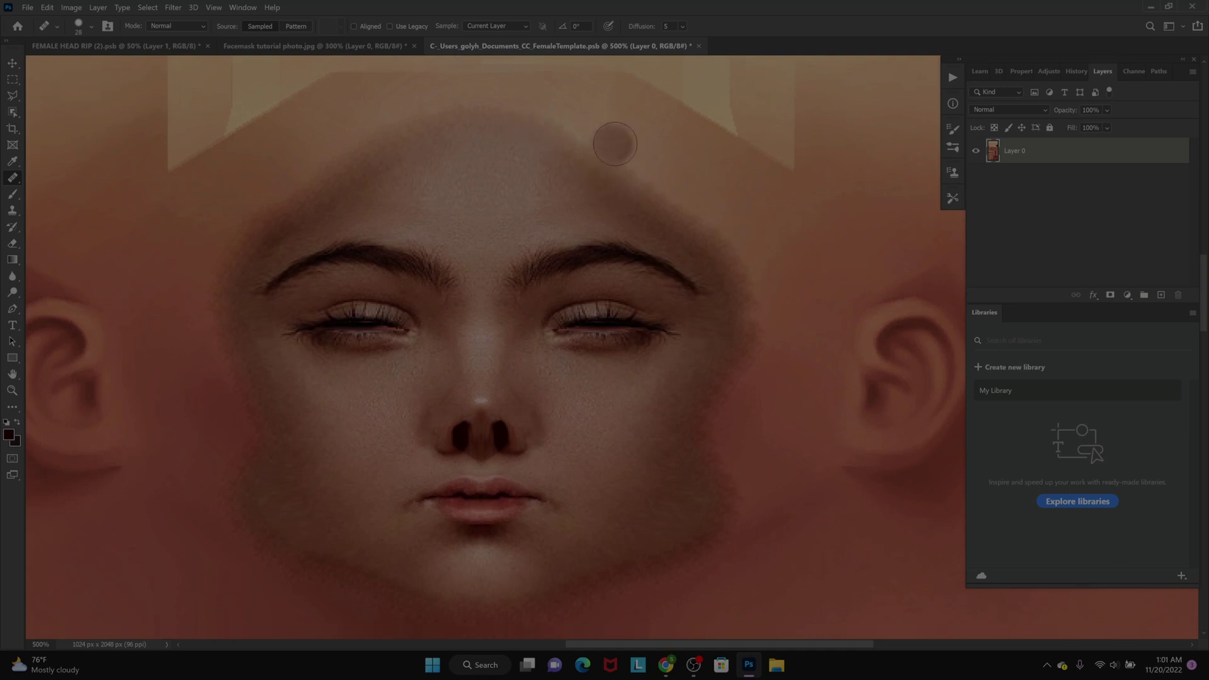
Check the texture on the head in FEMALE HEAD RIP (2).psb, and heal the upper forehead seam in the face template
click(158, 51)
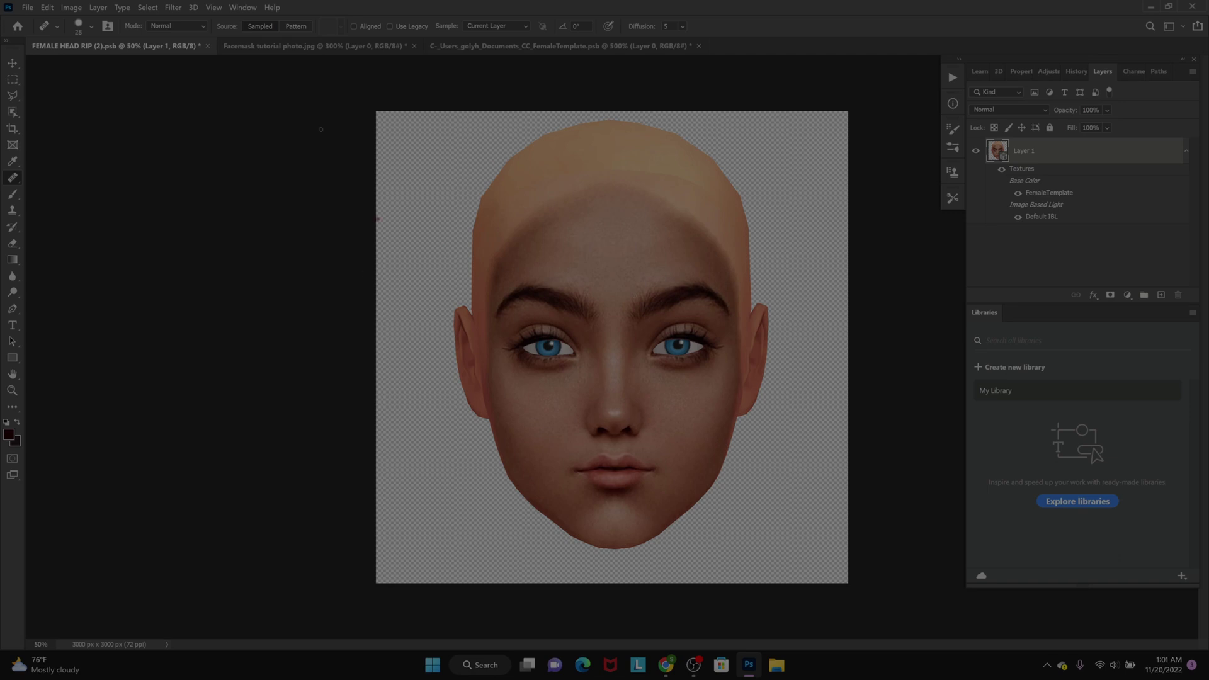
click(479, 51)
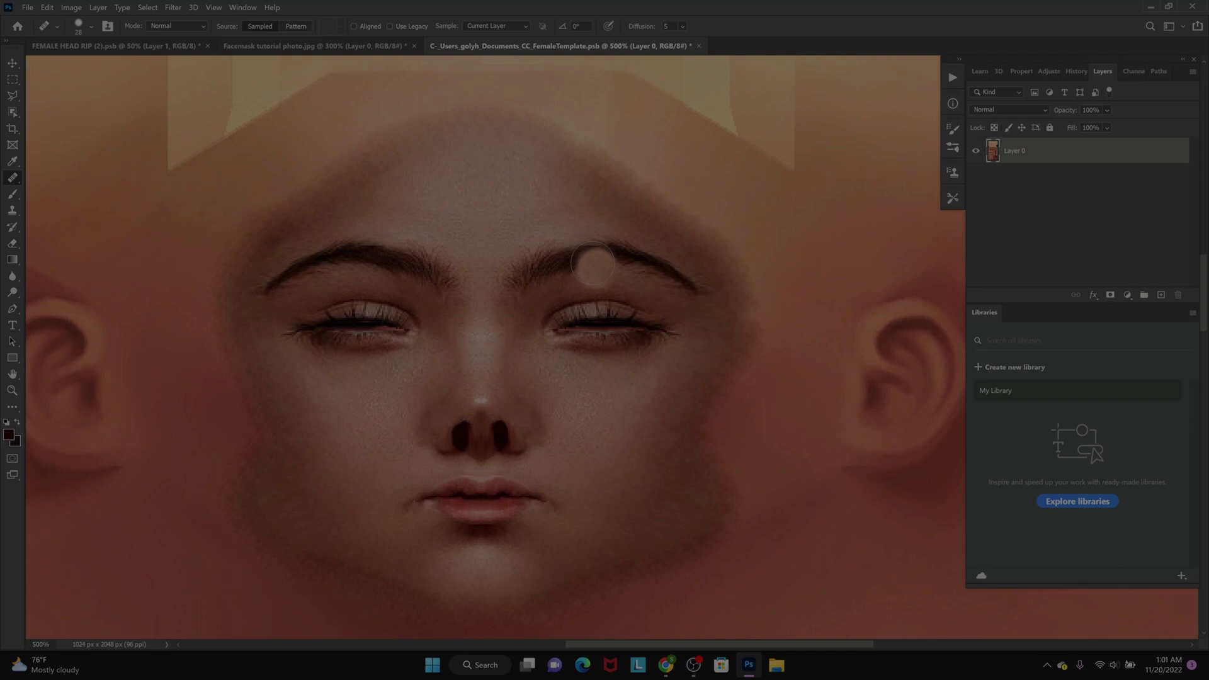
click(574, 113)
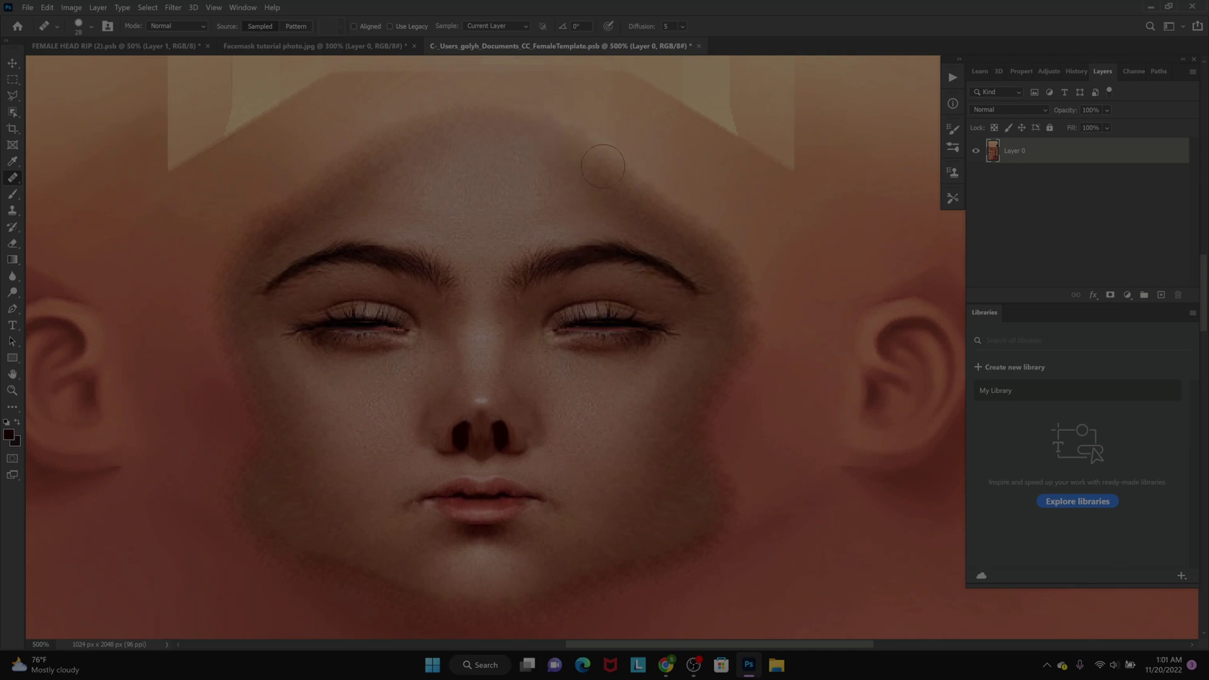
scroll(833, 422, down, 2)
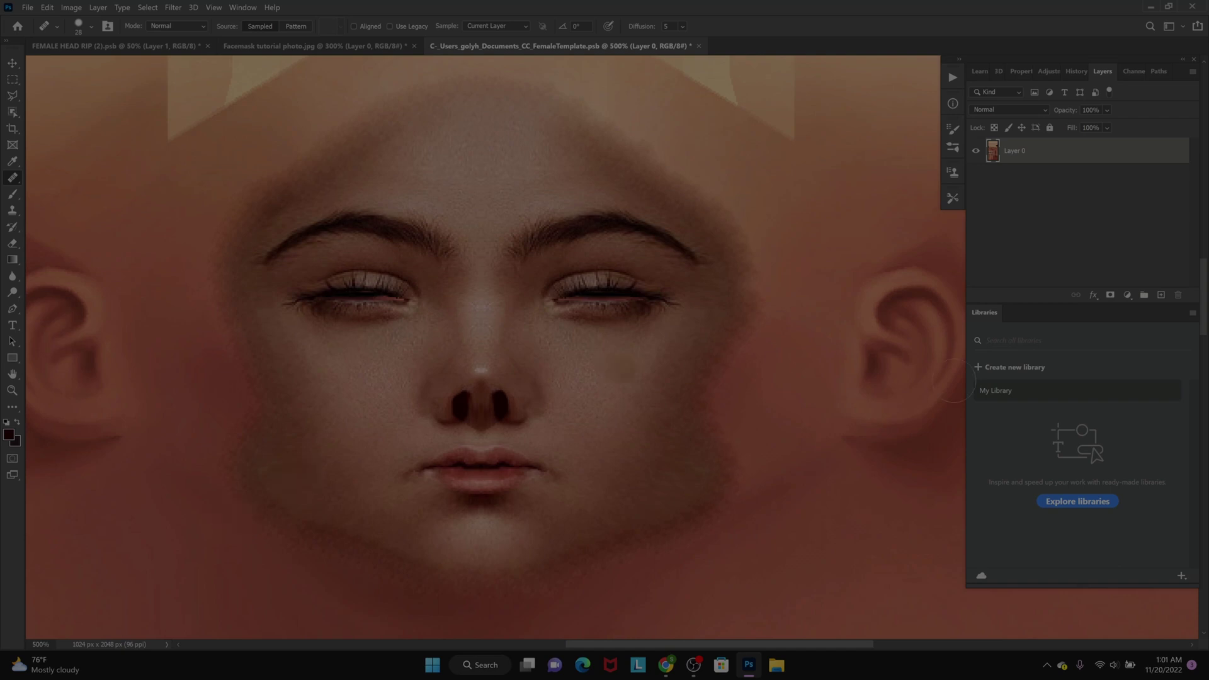
Add a new layer above the face texture and set up a soft brush of about 36 px
click(1163, 296)
click(12, 195)
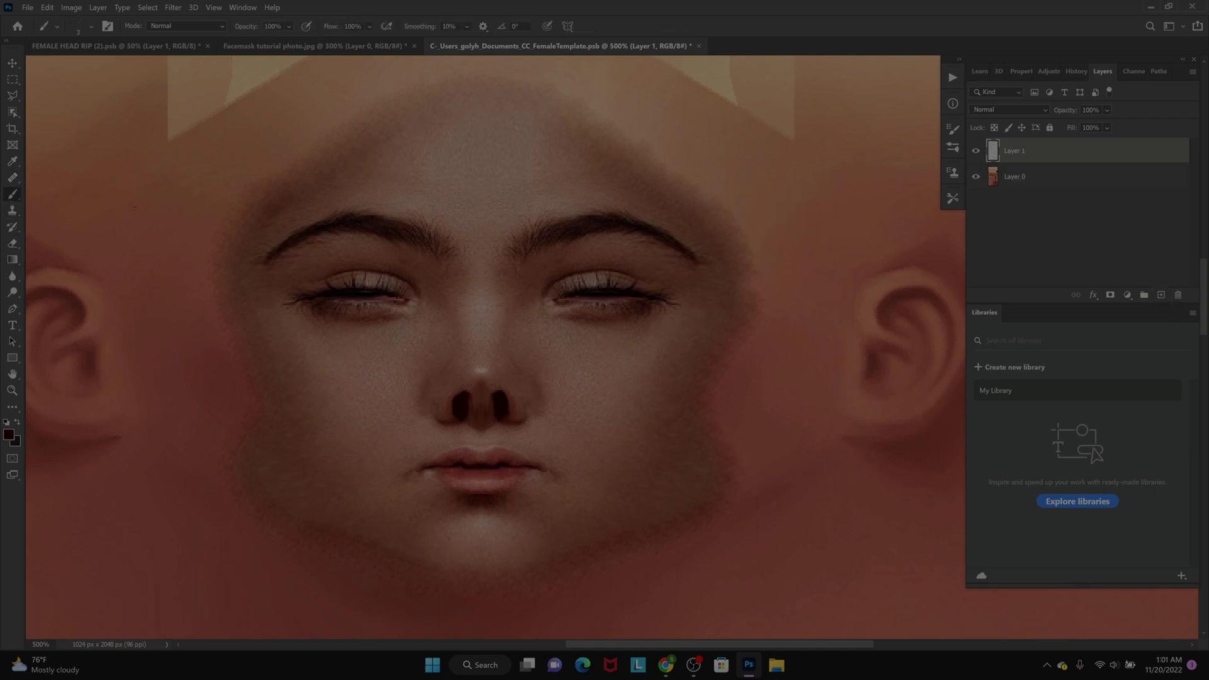
click(78, 28)
drag(97, 67, 85, 67)
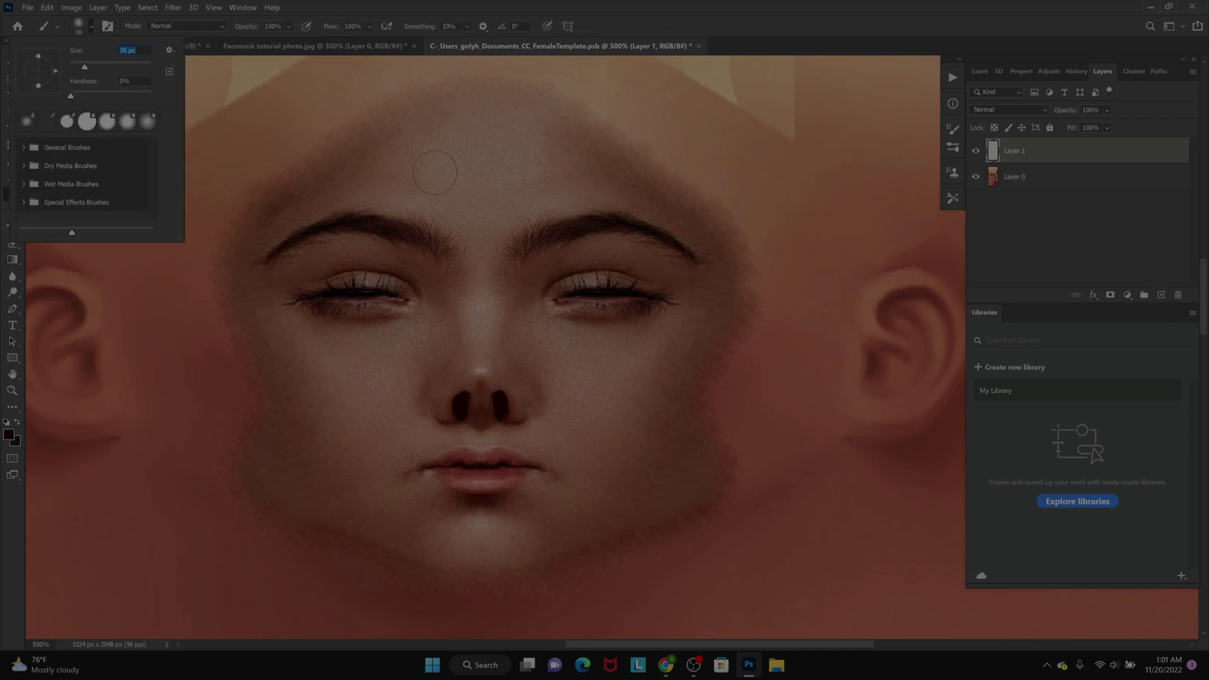
Sample a skin tone for the brush from the blended edge of the forehead
alt+click(520, 140)
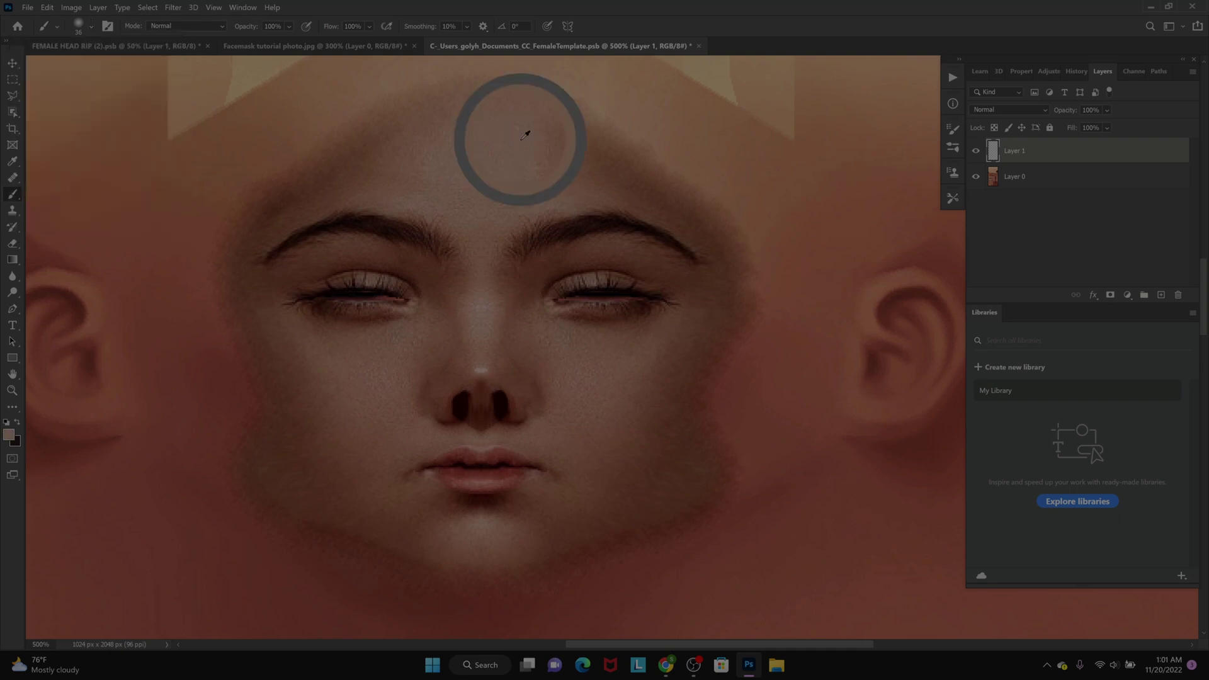
alt+click(562, 147)
alt+click(561, 124)
alt+click(541, 120)
alt+click(542, 120)
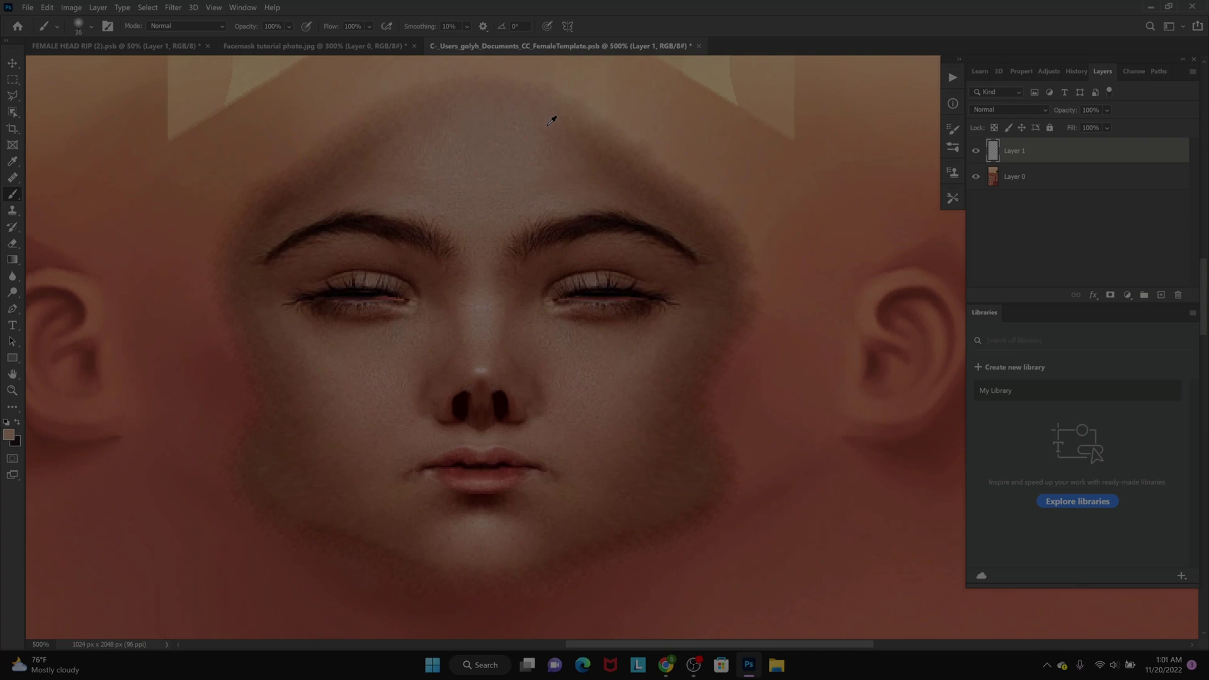
alt+click(561, 120)
alt+click(565, 120)
alt+click(567, 121)
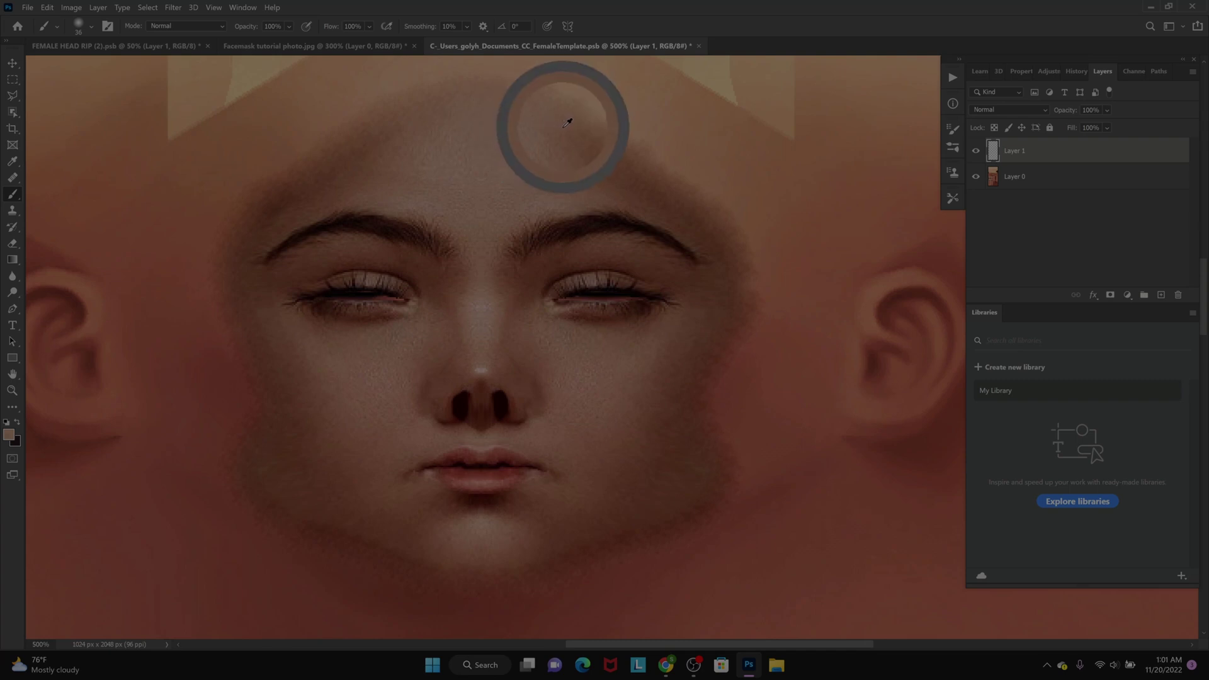
alt+click(560, 119)
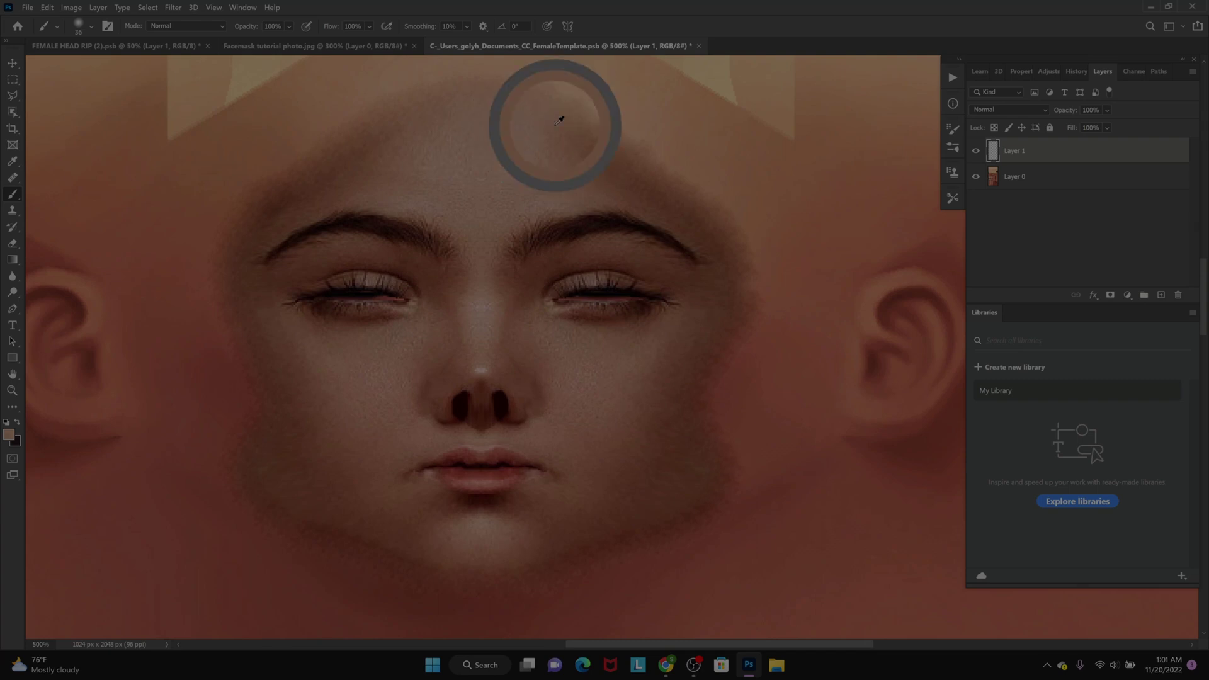
alt+click(575, 130)
alt+click(592, 141)
alt+click(634, 170)
alt+click(667, 181)
alt+click(640, 175)
alt+click(491, 102)
alt+click(405, 119)
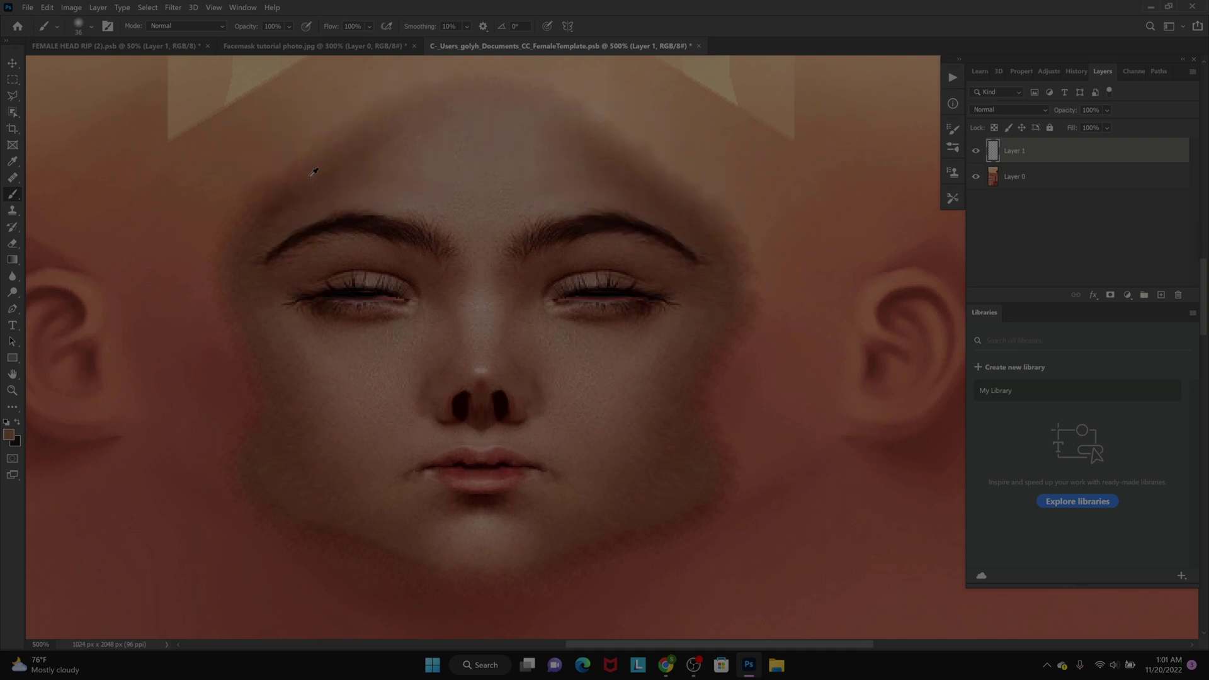
alt+click(367, 150)
alt+click(441, 133)
alt+click(597, 162)
alt+click(585, 140)
alt+click(583, 126)
alt+click(568, 133)
alt+click(553, 109)
alt+click(555, 120)
alt+click(556, 117)
alt+click(572, 126)
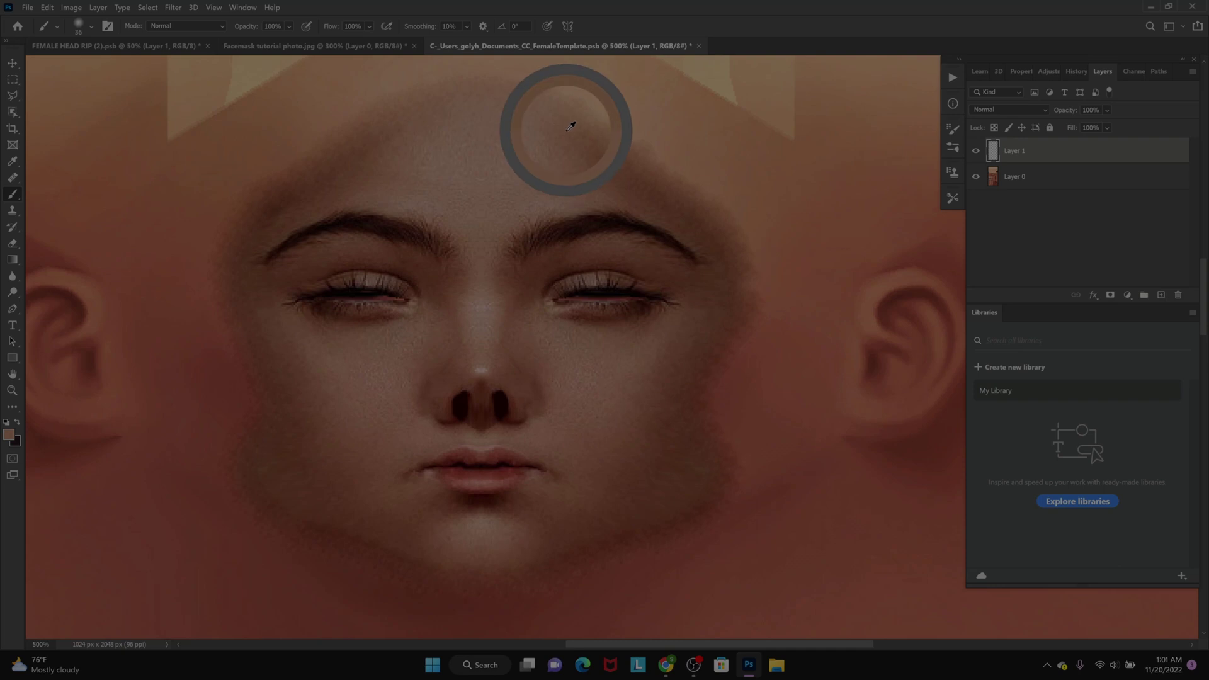
alt+click(571, 126)
alt+click(554, 115)
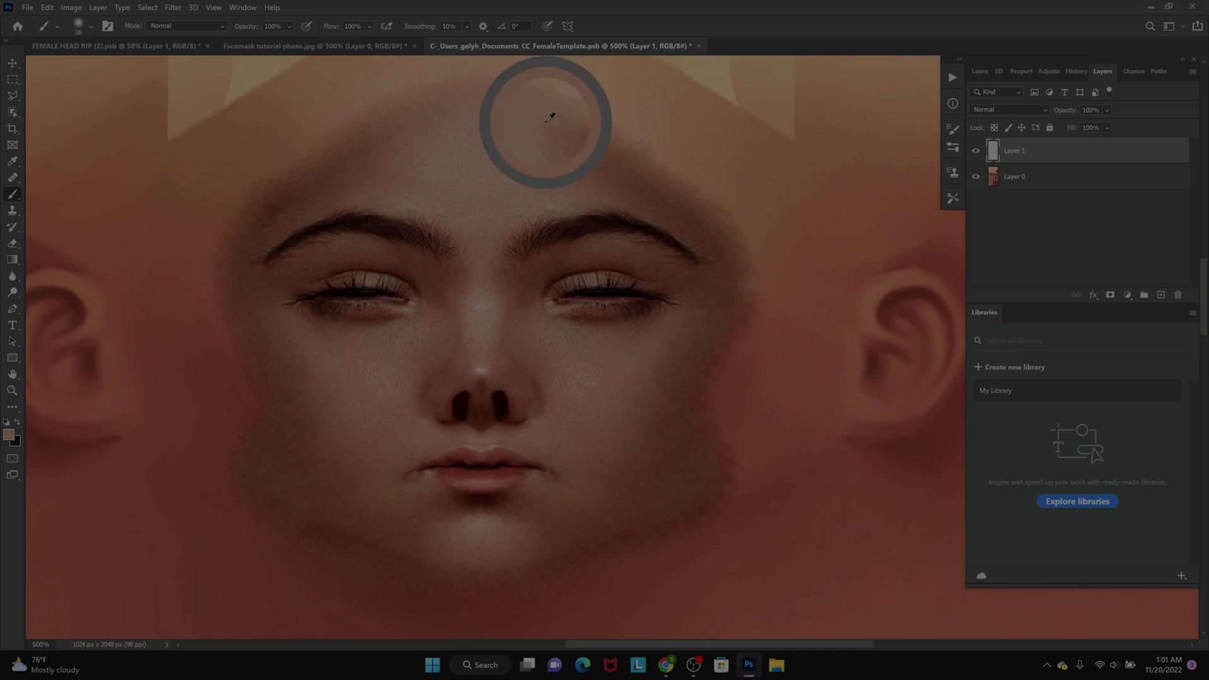
alt+click(557, 116)
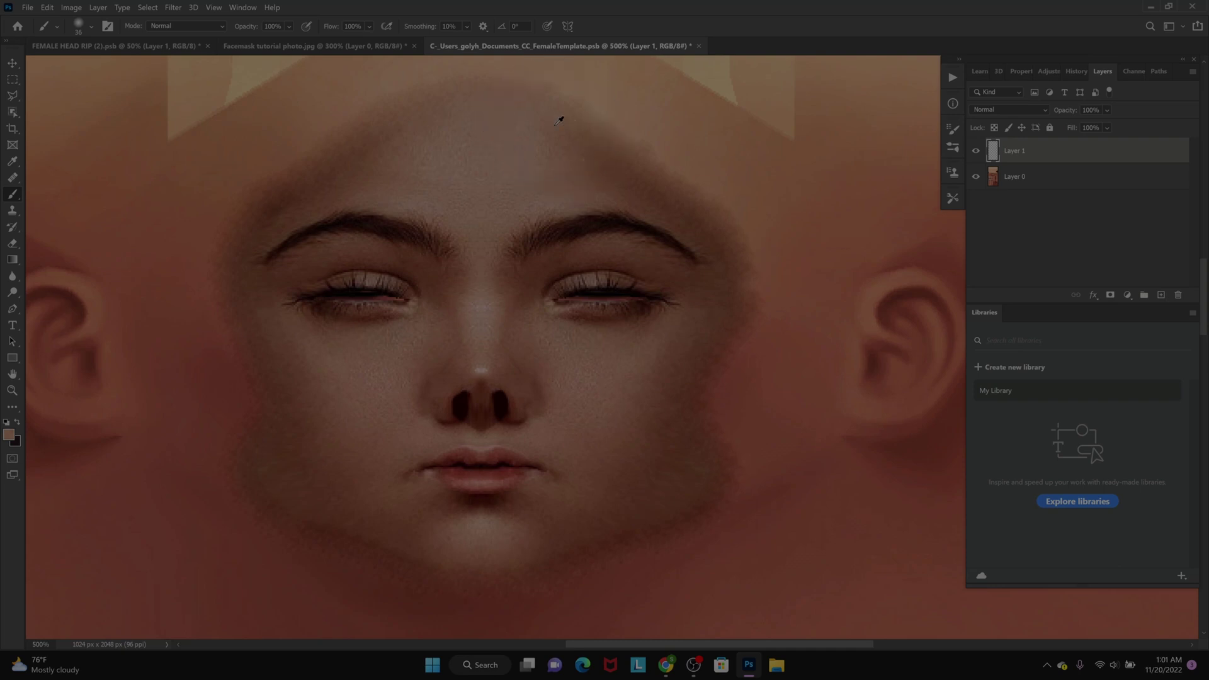
alt+click(558, 118)
scroll(565, 121, up, 1)
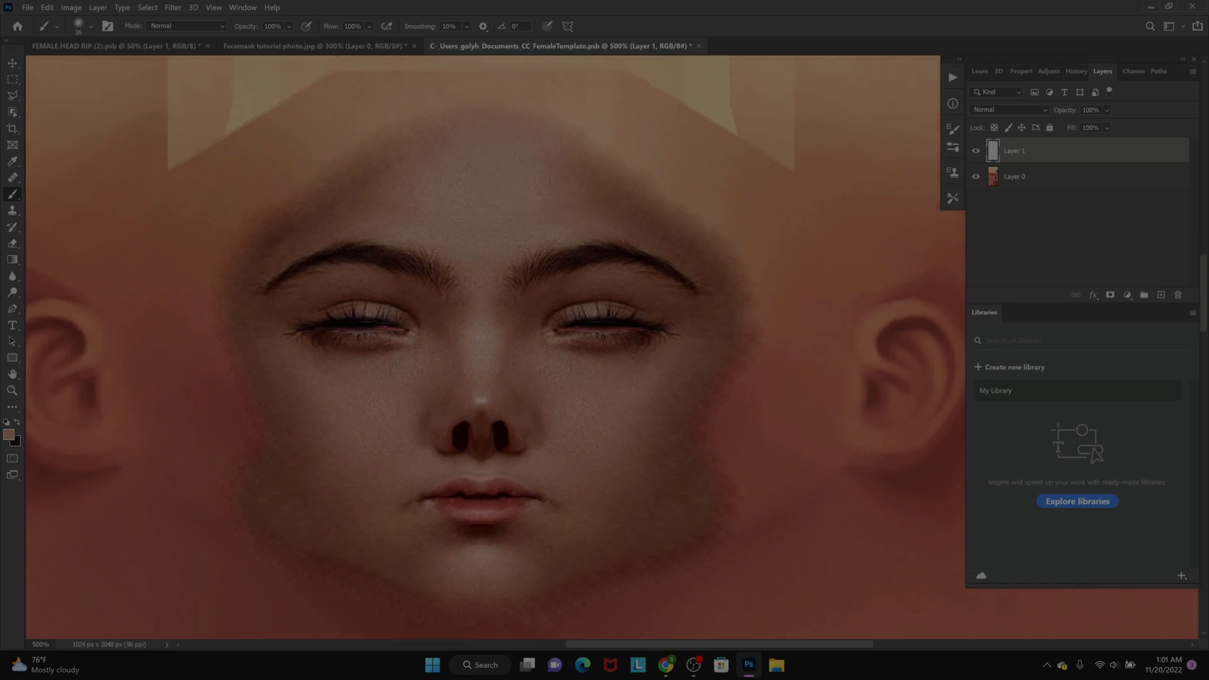
Try painting a soft skin-tone band around the face outline on the new layer, and undo the strokes
mouse_move(303, 197)
mouse_down()
mouse_move(340, 191)
mouse_move(362, 169)
mouse_up()
mouse_move(461, 128)
mouse_down()
mouse_move(540, 126)
mouse_move(592, 144)
mouse_move(732, 285)
mouse_move(747, 349)
mouse_move(716, 404)
mouse_move(714, 456)
mouse_move(728, 526)
mouse_move(702, 552)
mouse_move(556, 604)
mouse_move(471, 614)
mouse_move(421, 611)
mouse_move(280, 544)
mouse_move(247, 492)
mouse_move(252, 421)
mouse_move(232, 305)
mouse_move(251, 249)
mouse_move(294, 209)
mouse_up()
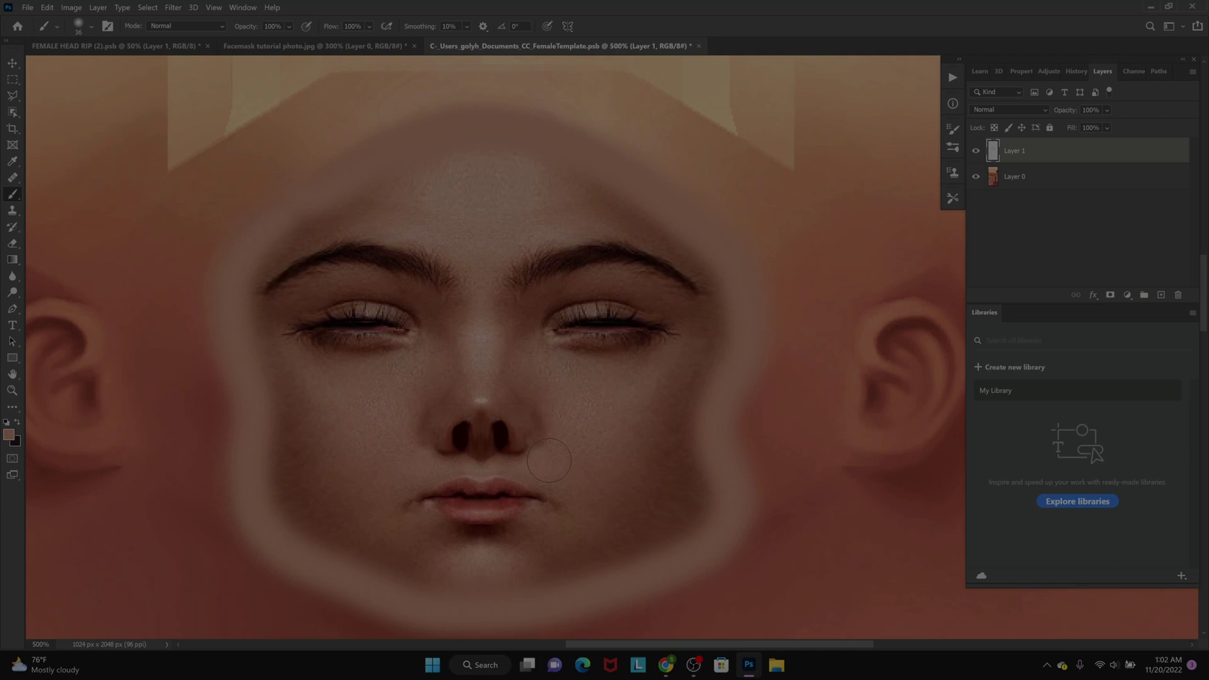
click(49, 8)
click(49, 9)
click(49, 8)
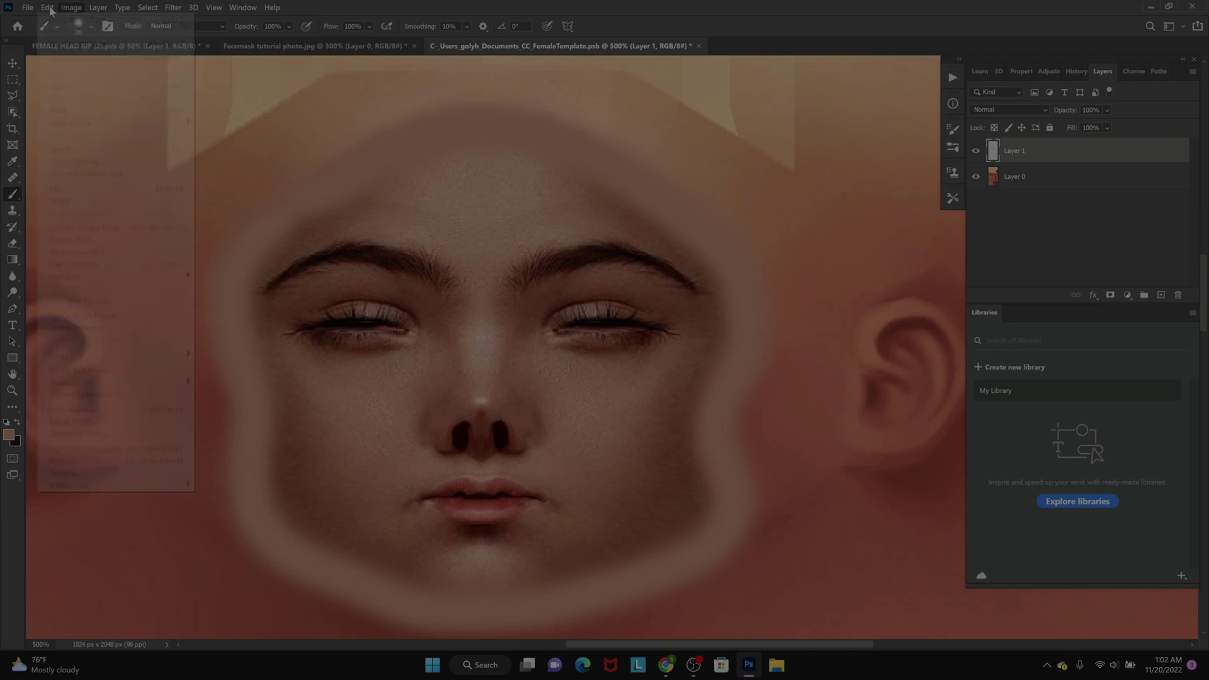
click(49, 9)
click(49, 8)
click(63, 19)
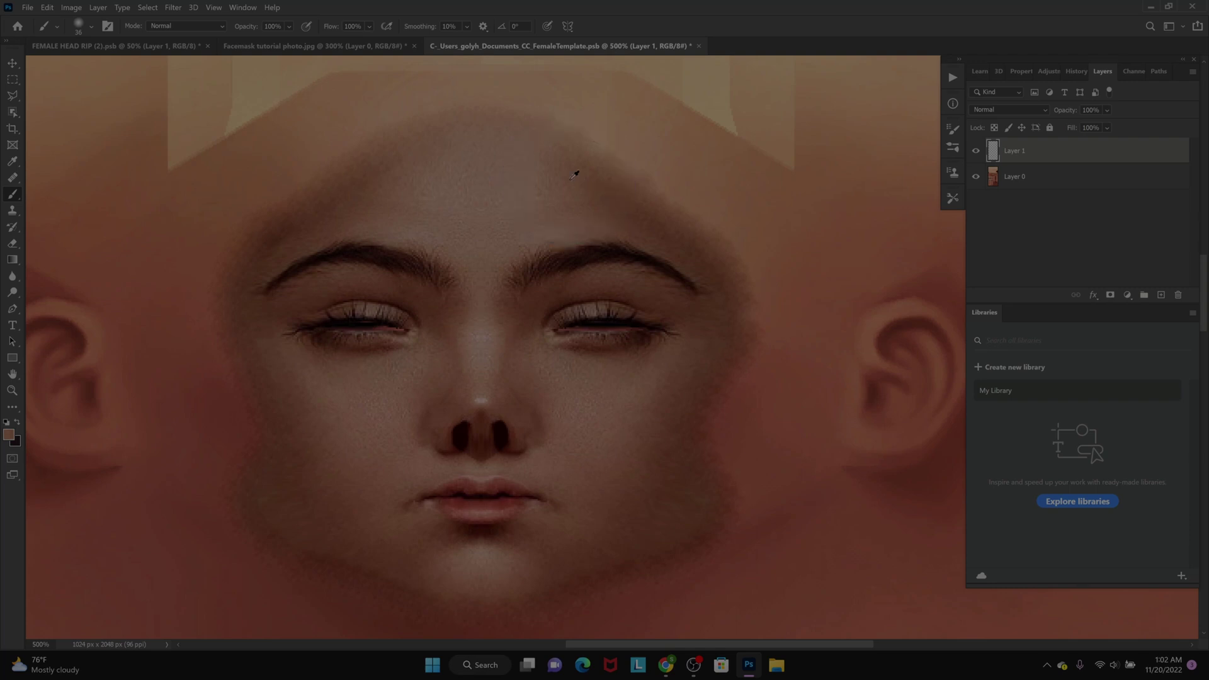
Paint a soft band in a darker skin tone around the whole face outline on the new layer
mouse_move(346, 174)
mouse_down()
mouse_move(406, 124)
mouse_move(547, 129)
mouse_move(615, 163)
mouse_move(644, 211)
mouse_move(707, 259)
mouse_move(735, 313)
mouse_move(704, 441)
mouse_move(717, 510)
mouse_move(627, 581)
mouse_move(512, 614)
mouse_move(455, 617)
mouse_move(388, 597)
mouse_move(276, 539)
mouse_move(240, 455)
mouse_move(248, 395)
mouse_move(231, 291)
mouse_move(247, 247)
mouse_move(291, 199)
mouse_move(342, 179)
mouse_up()
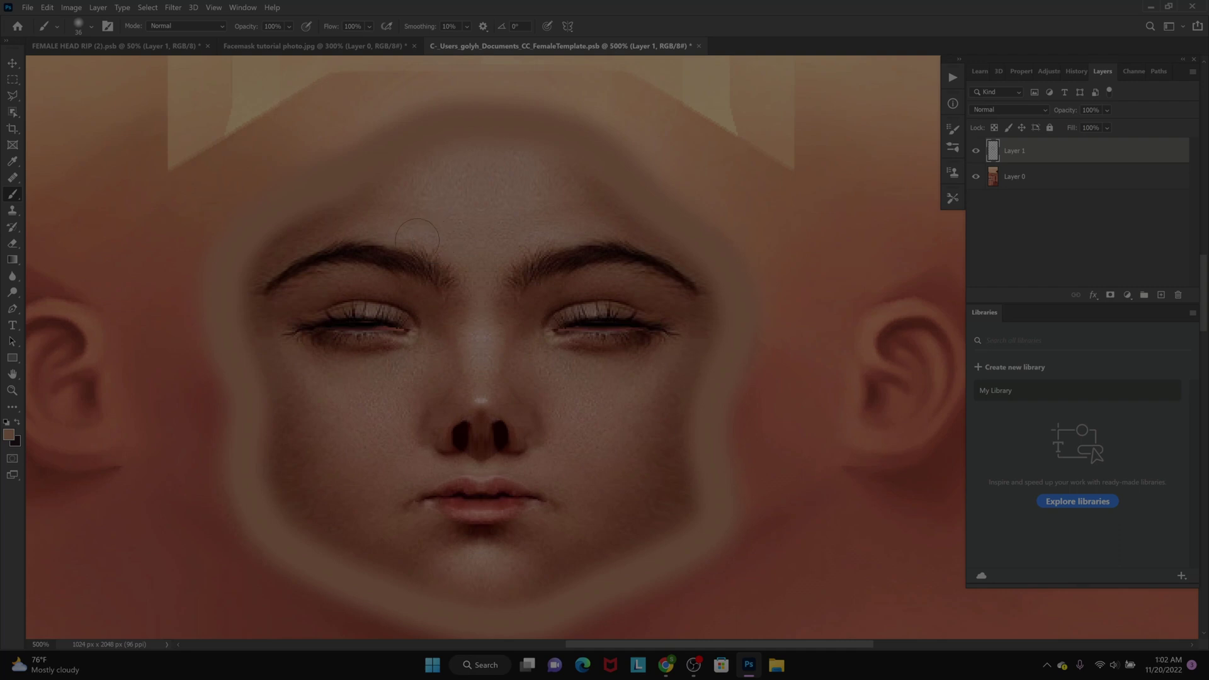
Apply a Gaussian Blur with a radius of about 16.6 pixels to the painted skin-tone band
click(173, 7)
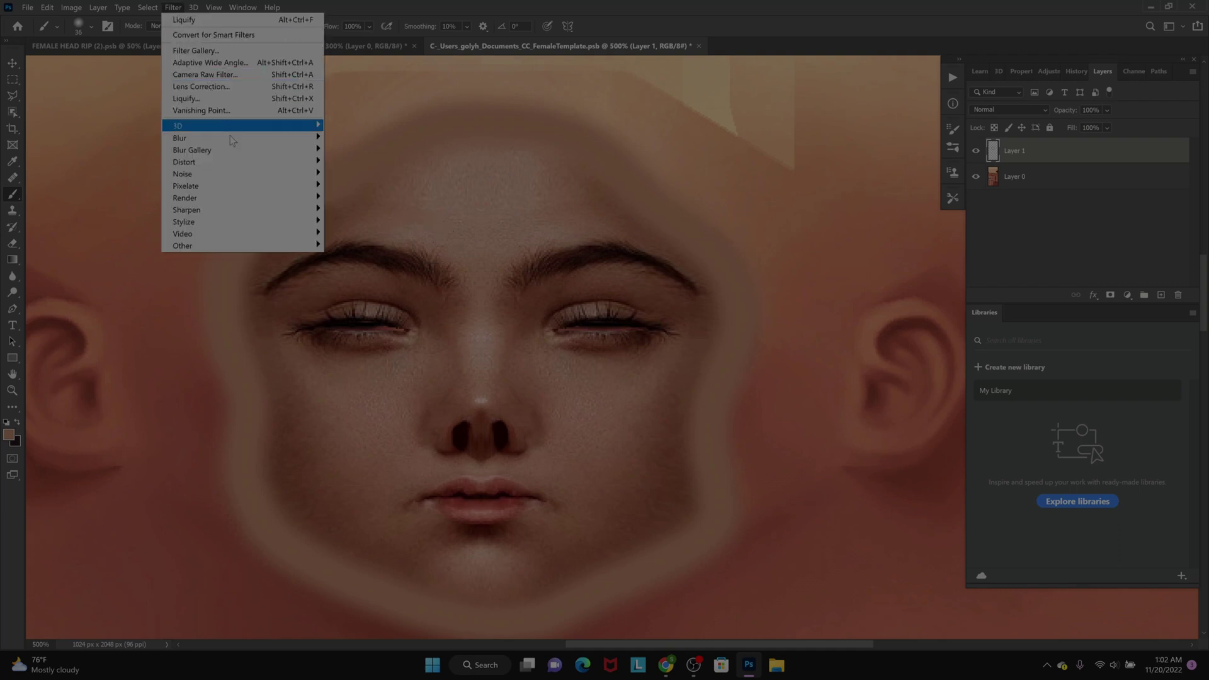
mouse_move(232, 139)
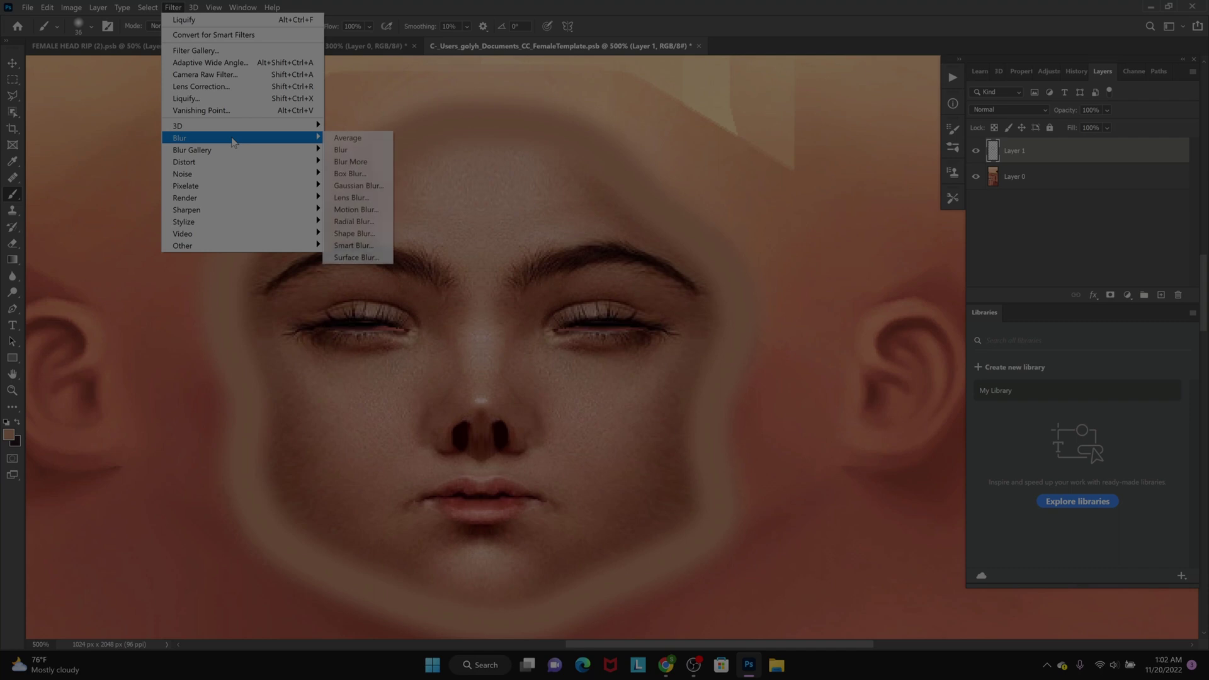
click(375, 187)
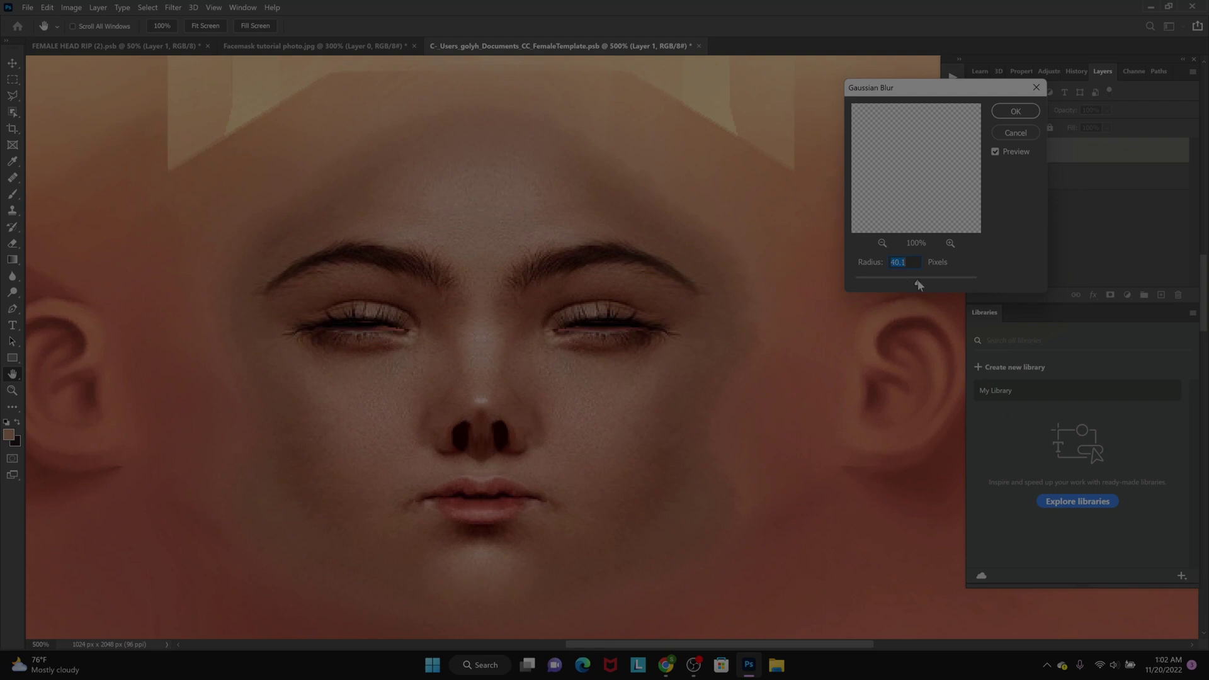
drag(908, 282, 906, 286)
drag(914, 284, 854, 285)
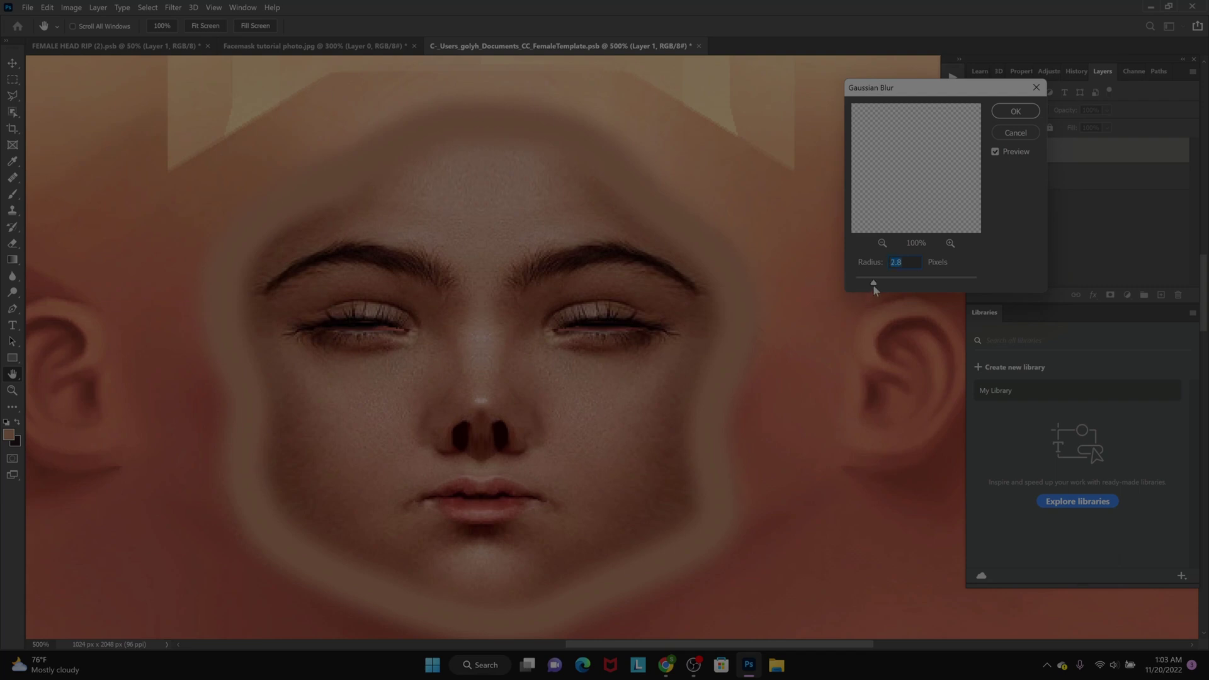
drag(886, 287, 906, 284)
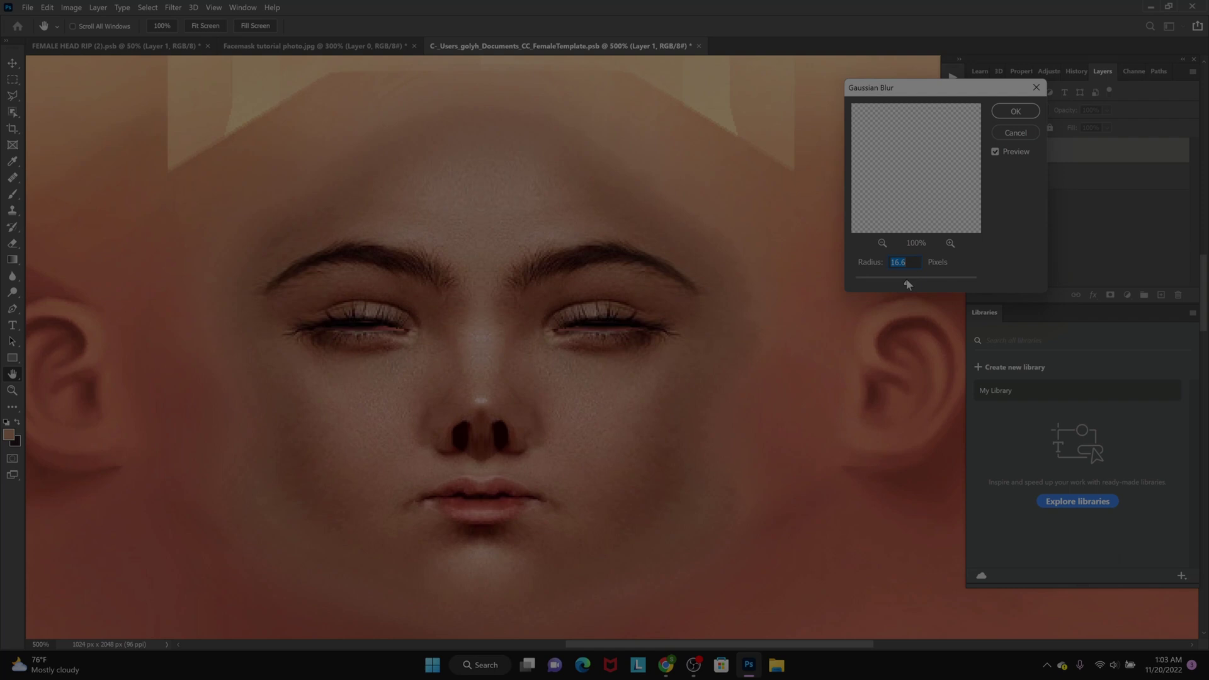
drag(905, 283, 907, 284)
drag(905, 285, 907, 285)
drag(915, 287, 906, 287)
drag(908, 283, 910, 288)
drag(914, 288, 907, 286)
click(1016, 112)
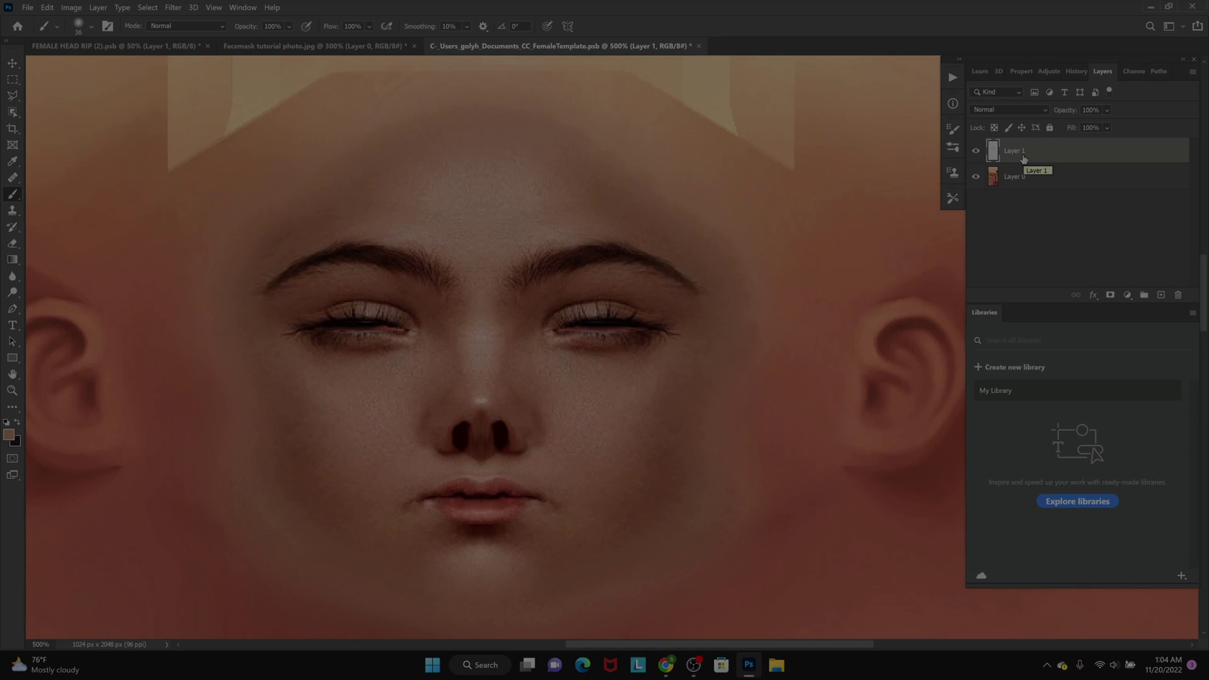
Merge the blurred layer down into the face texture layer and switch to the Healing Brush
right_click(1023, 159)
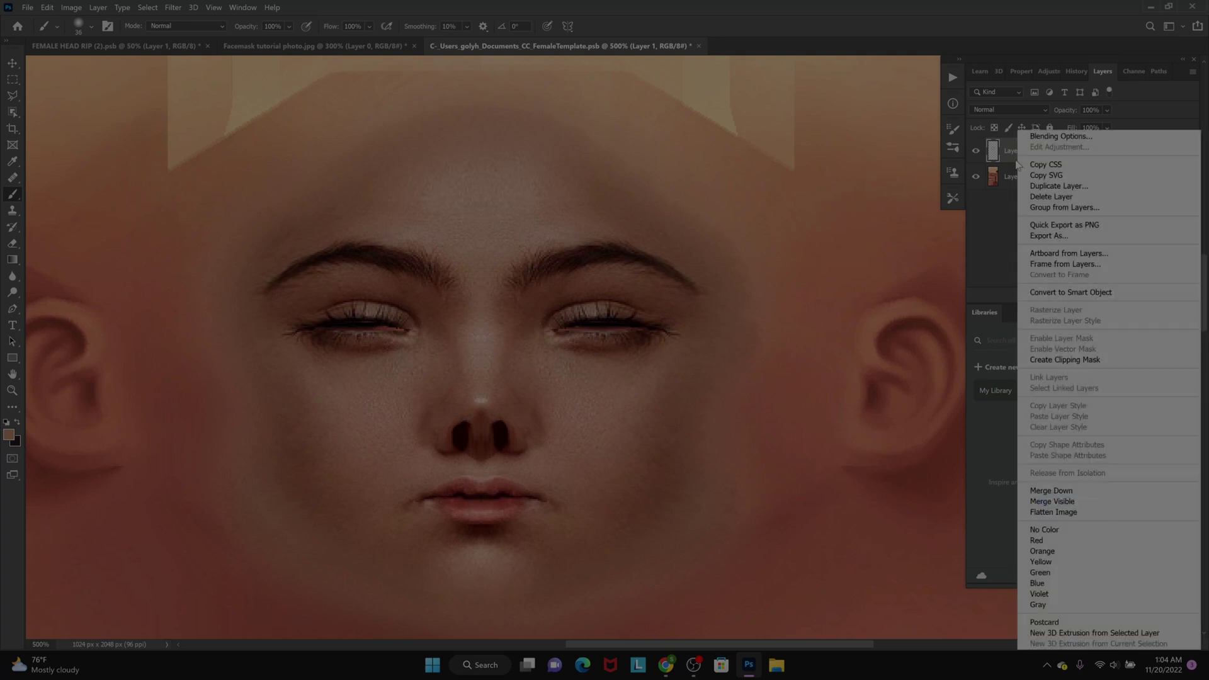
click(1053, 491)
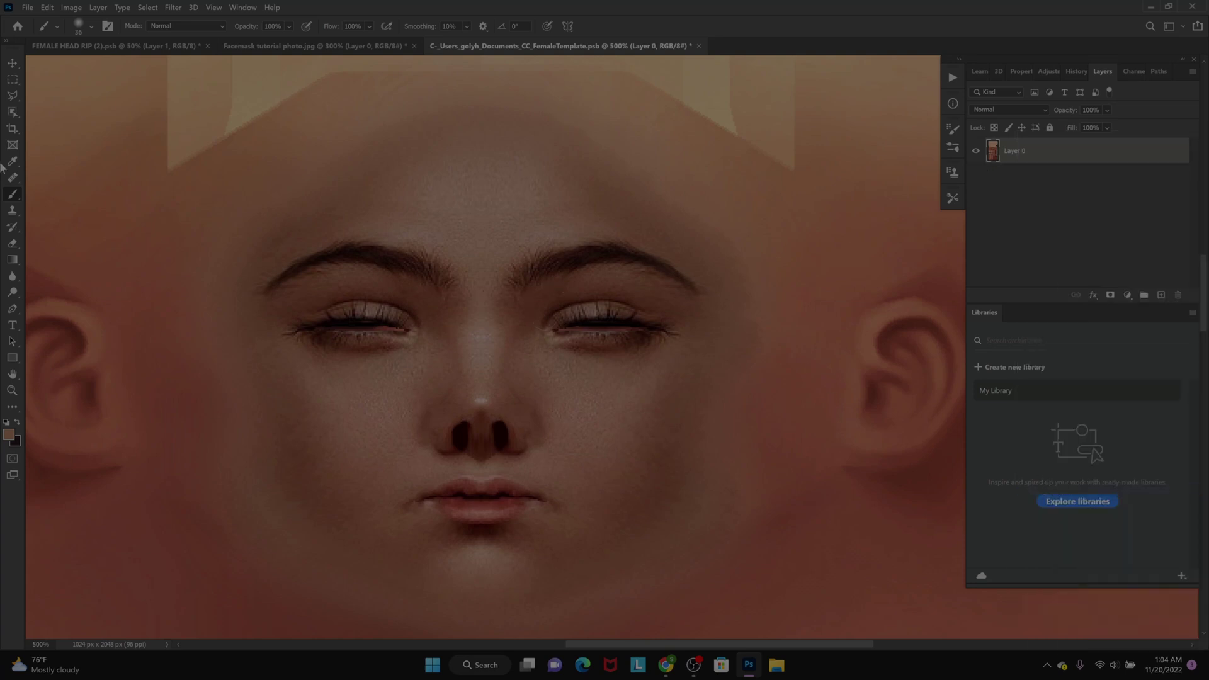
click(12, 181)
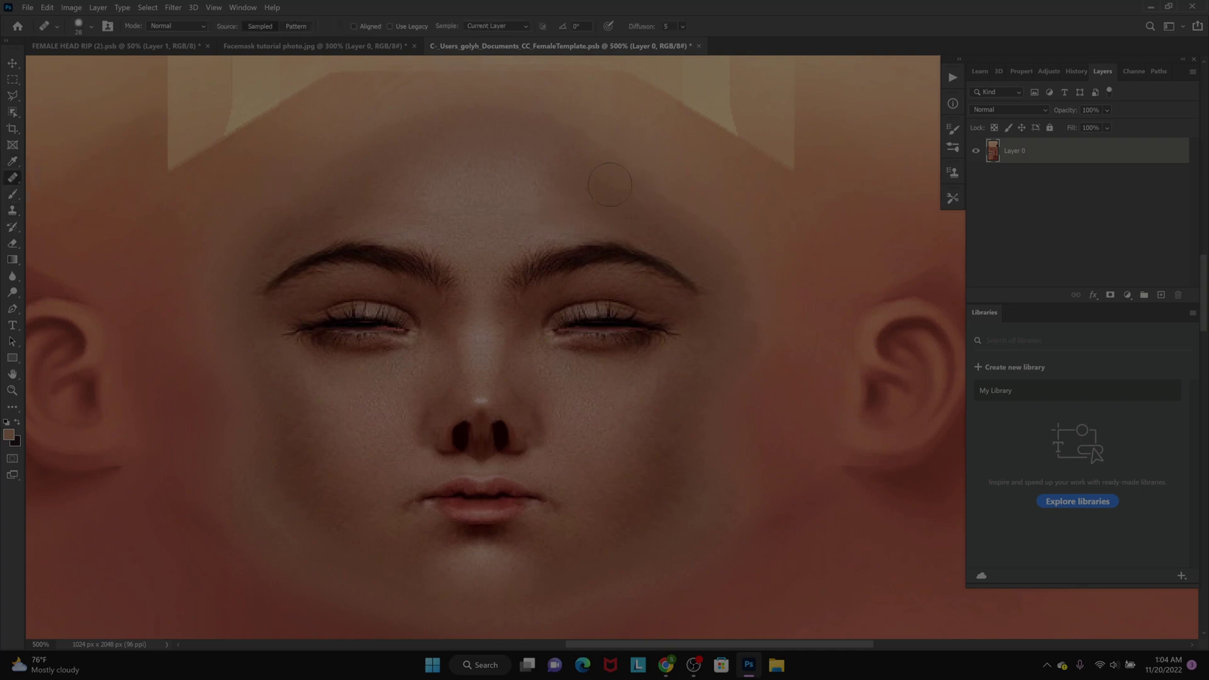
Heal the visible transition along the face outline on the right cheek, jaw and forehead with the Healing Brush
drag(675, 202, 745, 269)
drag(755, 312, 725, 400)
drag(688, 537, 685, 535)
drag(653, 188, 619, 170)
drag(552, 126, 528, 116)
Create a new layer and paint a soft skin-tone band around the whole face outline
click(1156, 296)
click(14, 195)
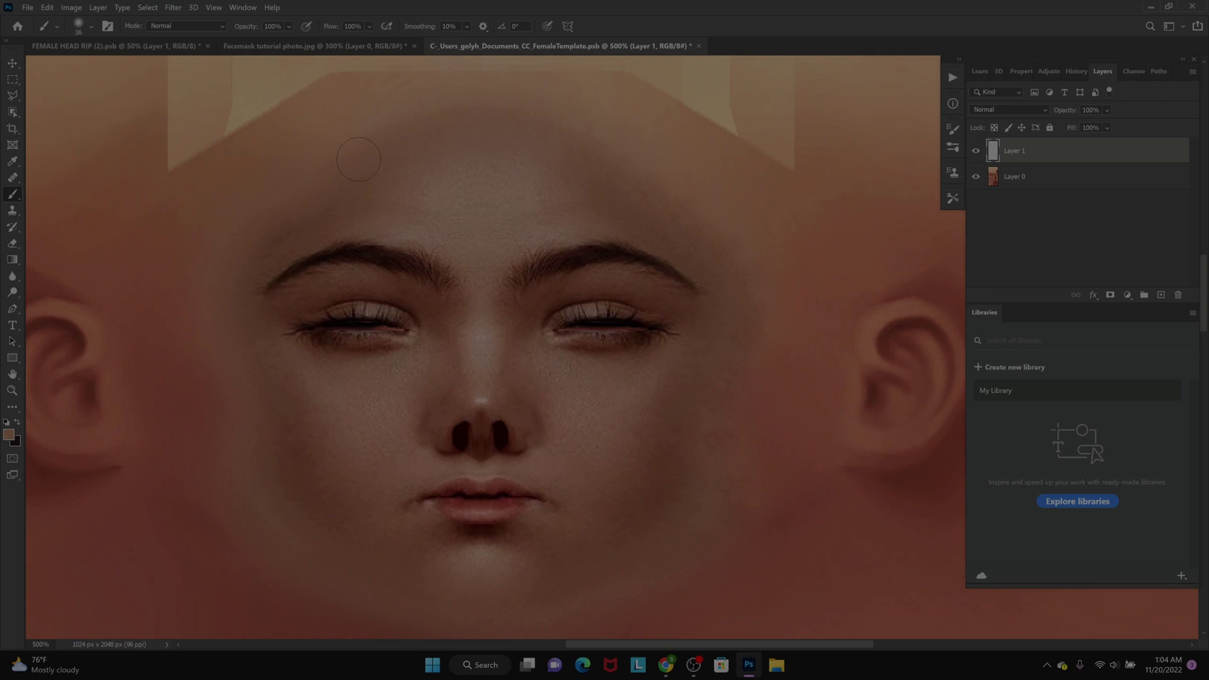
drag(495, 136, 580, 153)
mouse_move(702, 242)
mouse_down()
mouse_move(743, 287)
mouse_move(747, 326)
mouse_move(729, 523)
mouse_move(682, 562)
mouse_move(604, 599)
mouse_move(438, 599)
mouse_move(329, 547)
mouse_move(245, 480)
mouse_move(225, 279)
mouse_move(238, 241)
mouse_move(318, 162)
mouse_move(444, 132)
mouse_up()
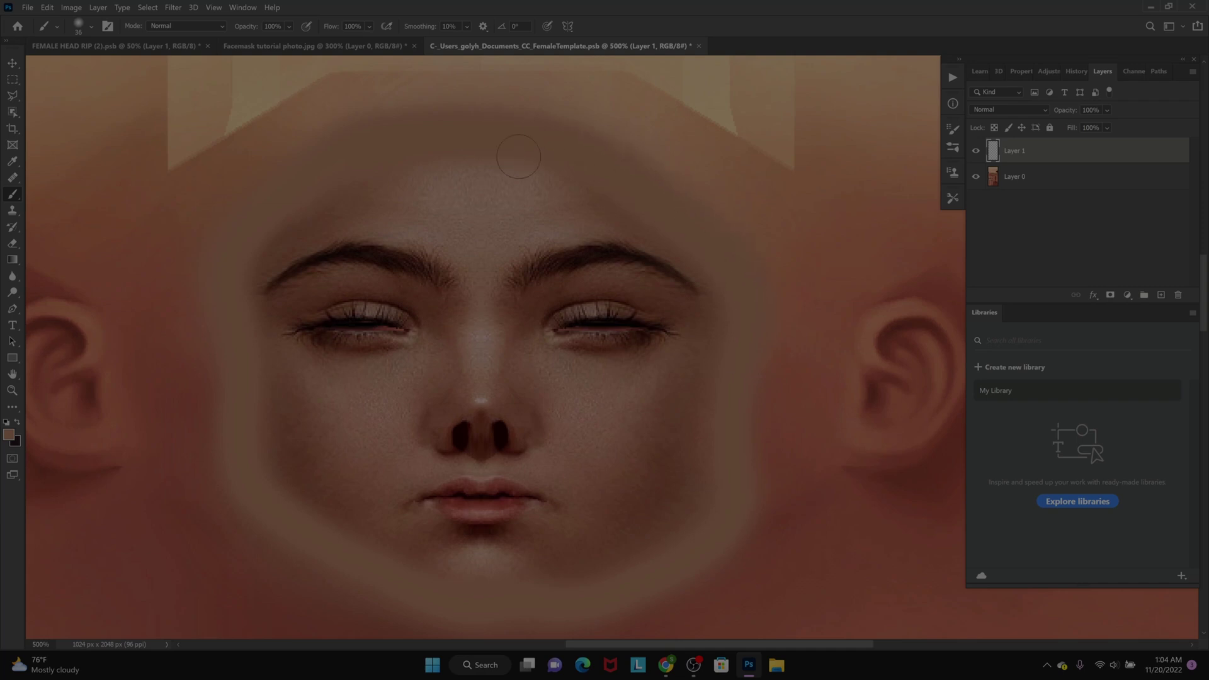
Soften the painted skin-tone band with a Gaussian Blur and merge its layer down into the face texture layer
click(174, 8)
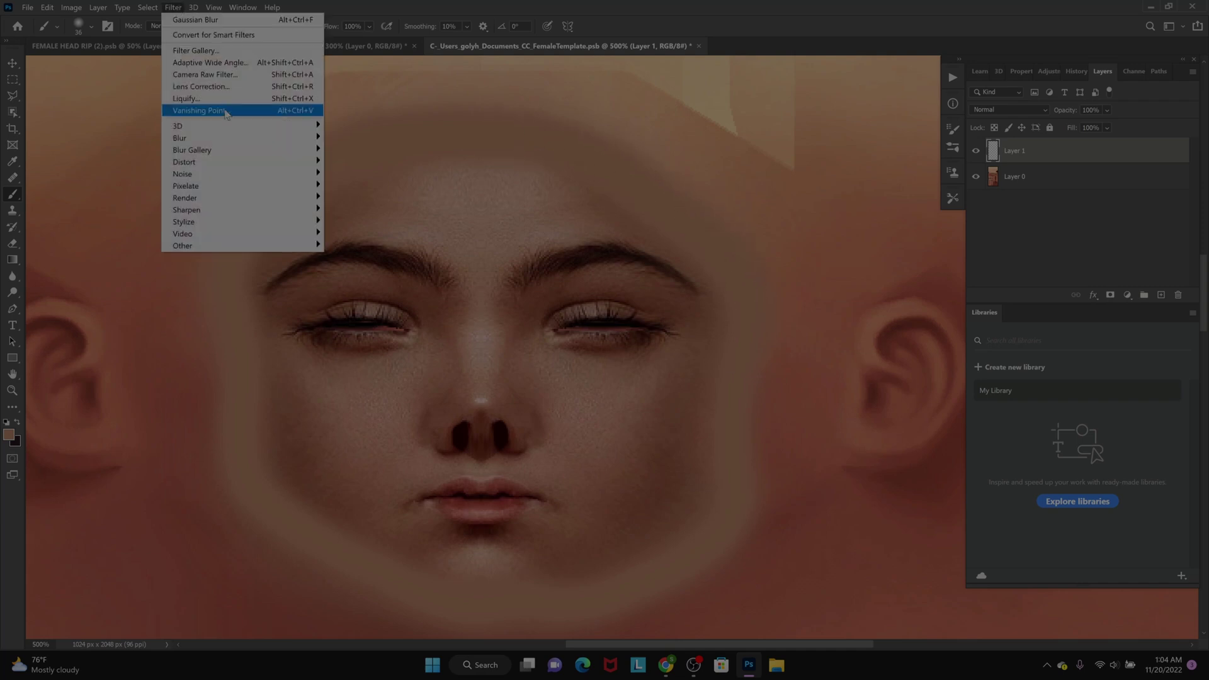
mouse_move(234, 140)
click(358, 185)
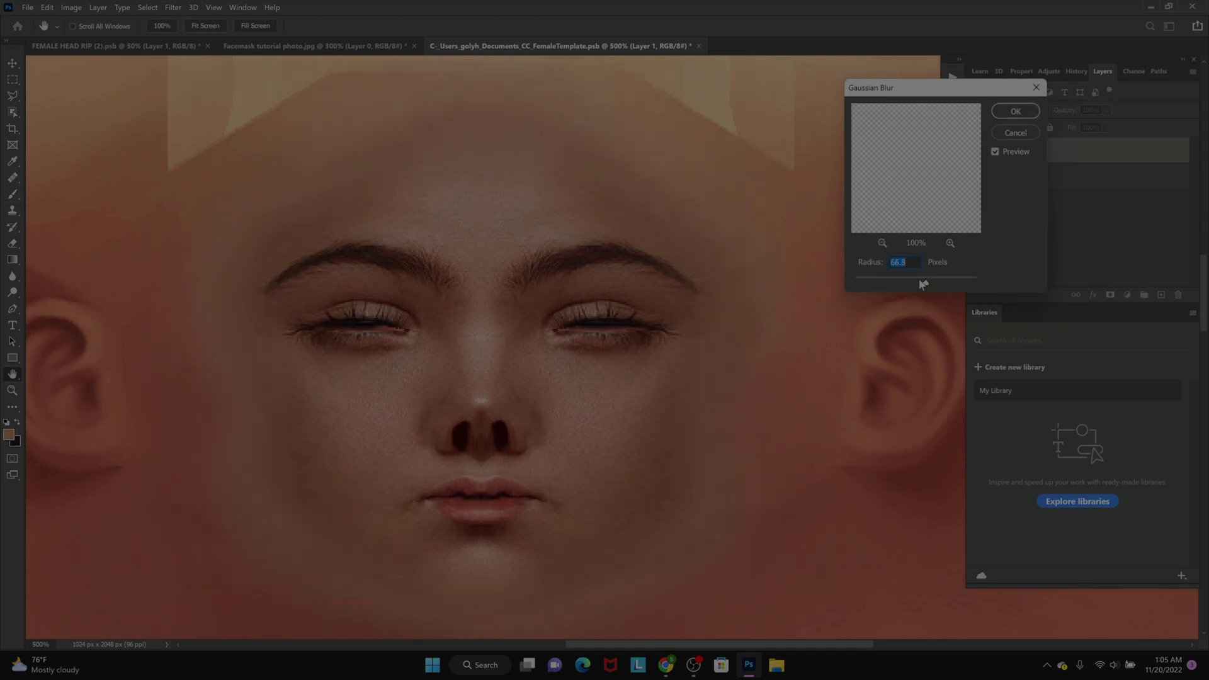
drag(919, 284, 904, 285)
drag(930, 282, 912, 285)
drag(913, 284, 917, 284)
click(1009, 117)
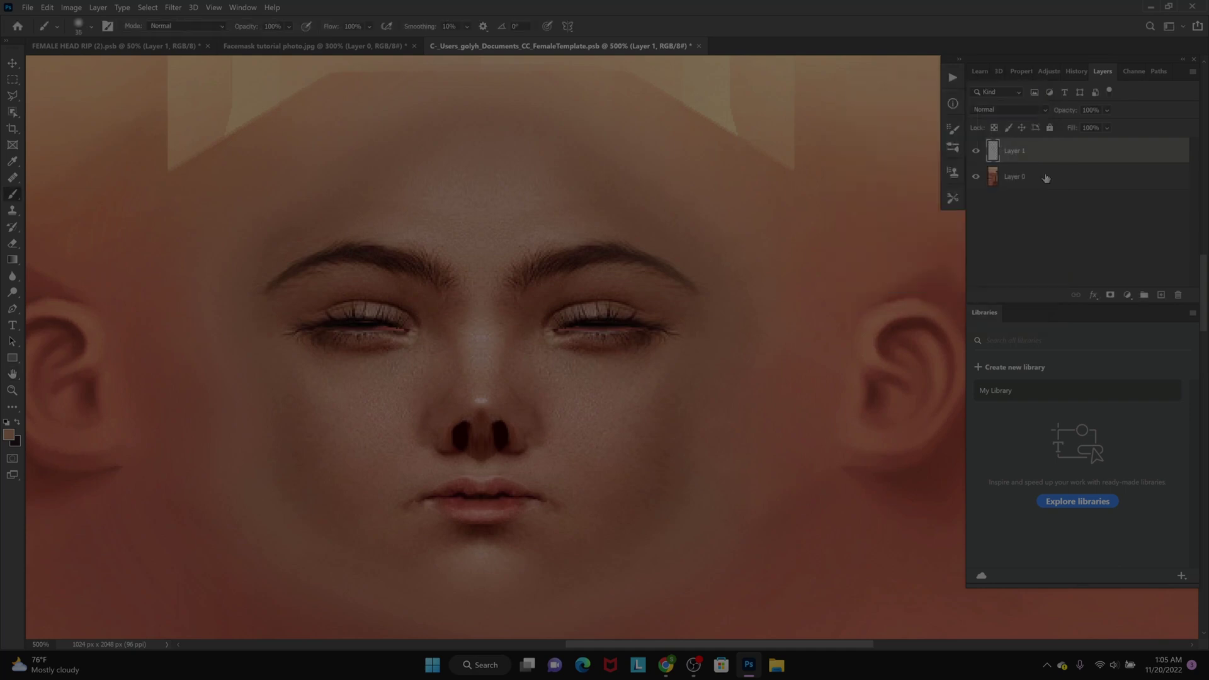
right_click(1034, 161)
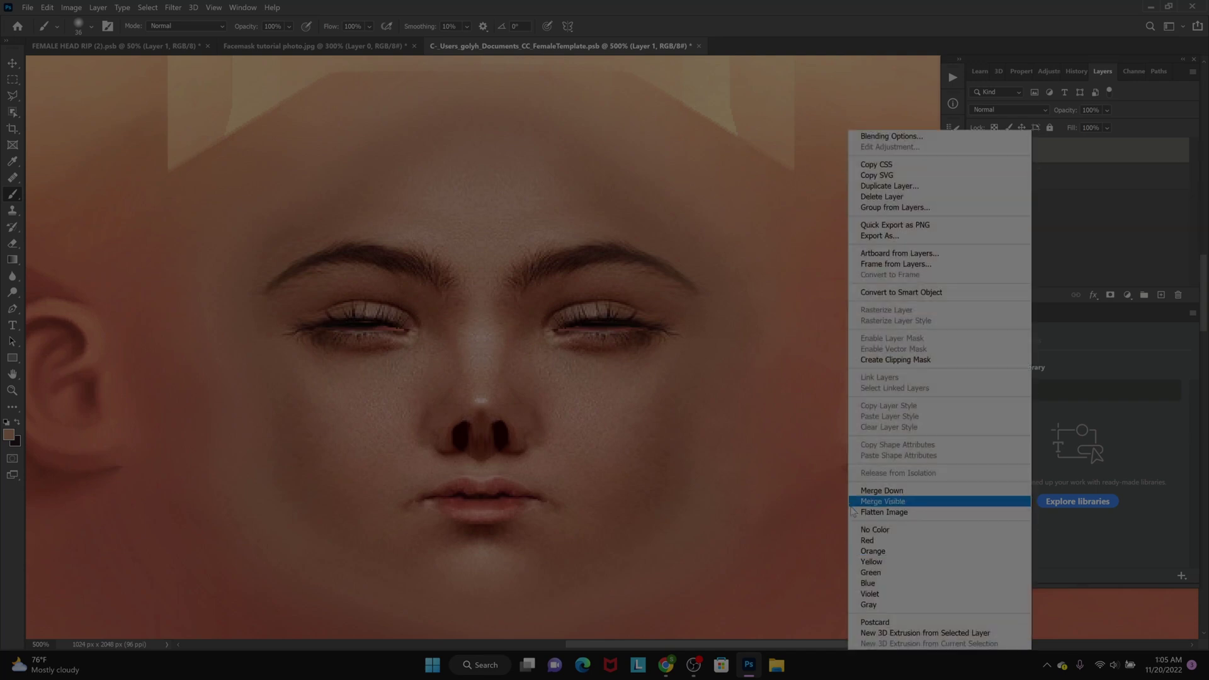
click(882, 491)
Examine at several magnifications how the face blends into the surrounding head and body texture
click(12, 391)
click(95, 27)
click(303, 441)
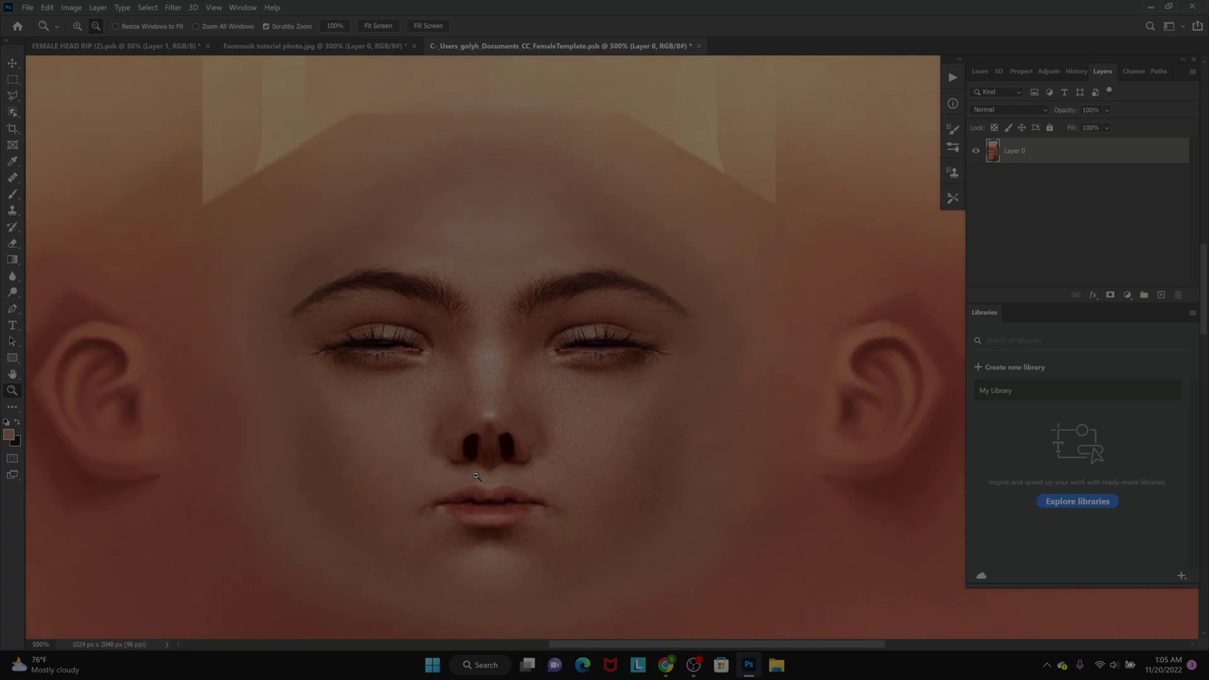
click(329, 472)
click(351, 485)
scroll(359, 494, down, 1)
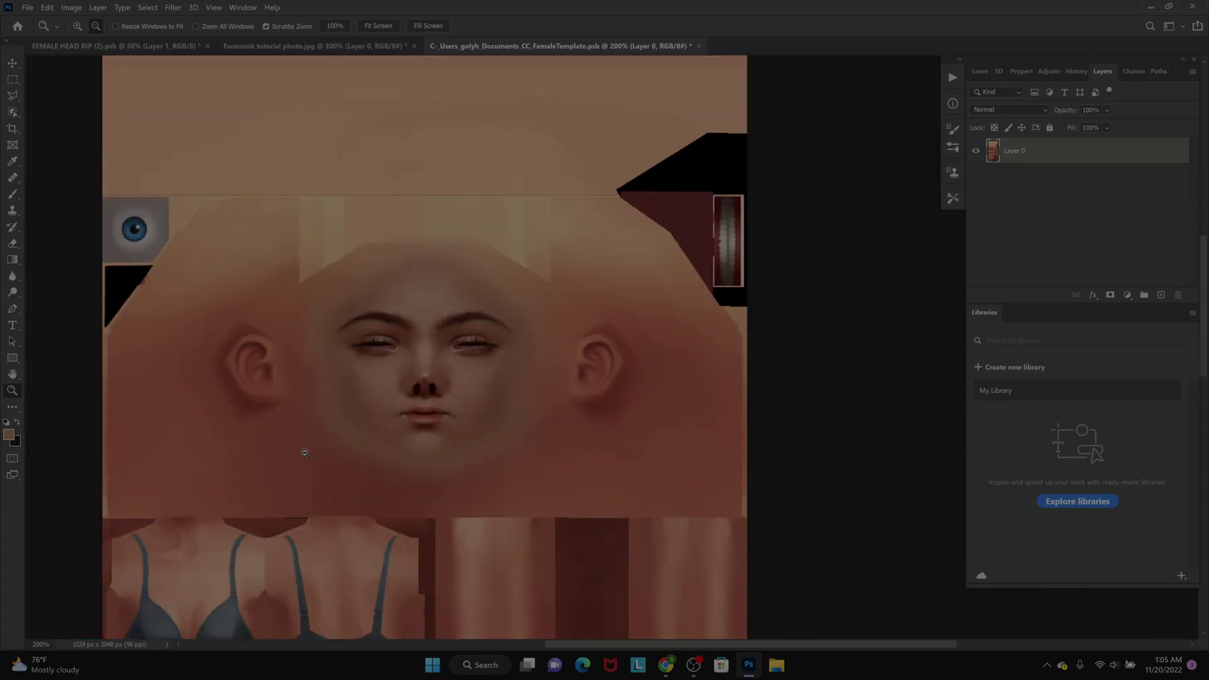
click(304, 452)
scroll(304, 451, down, 2)
drag(603, 645, 534, 642)
click(496, 504)
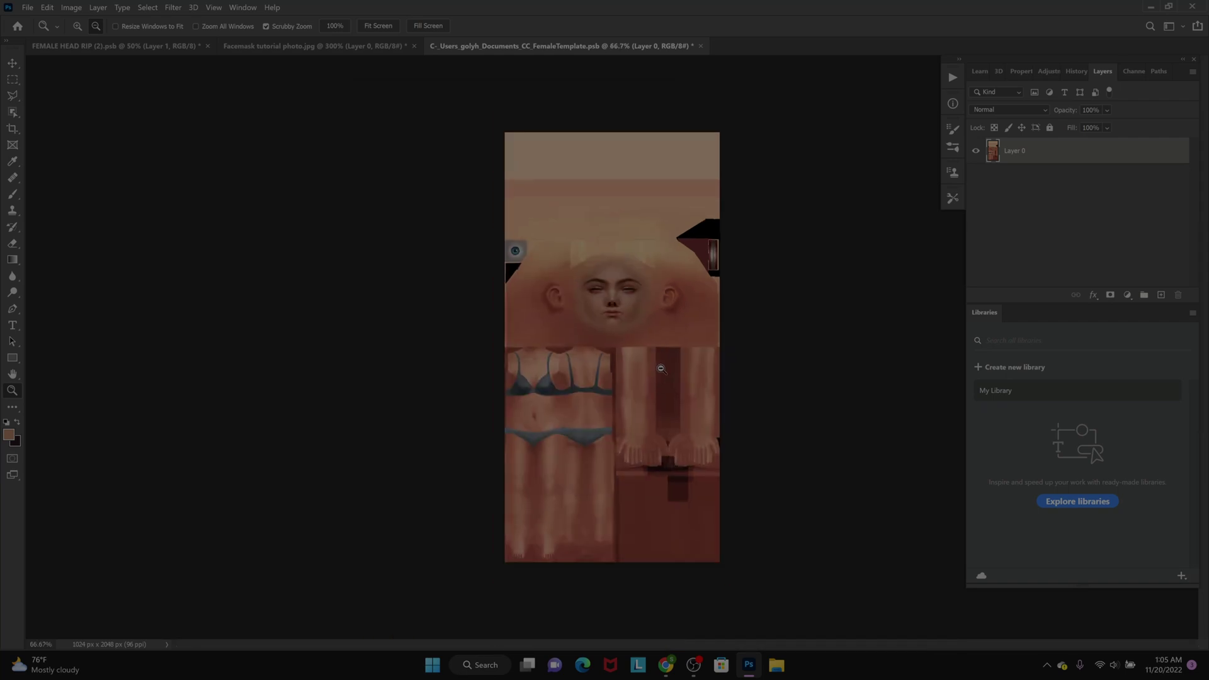
click(78, 26)
click(613, 283)
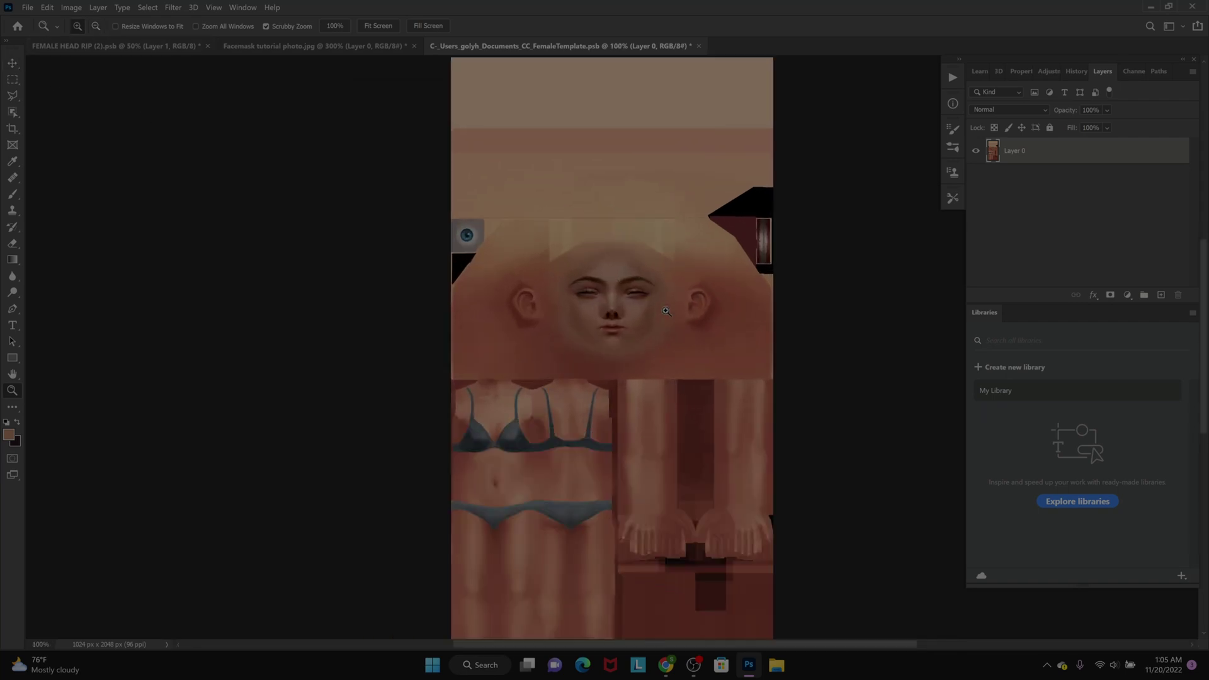
click(612, 283)
click(612, 283)
click(96, 26)
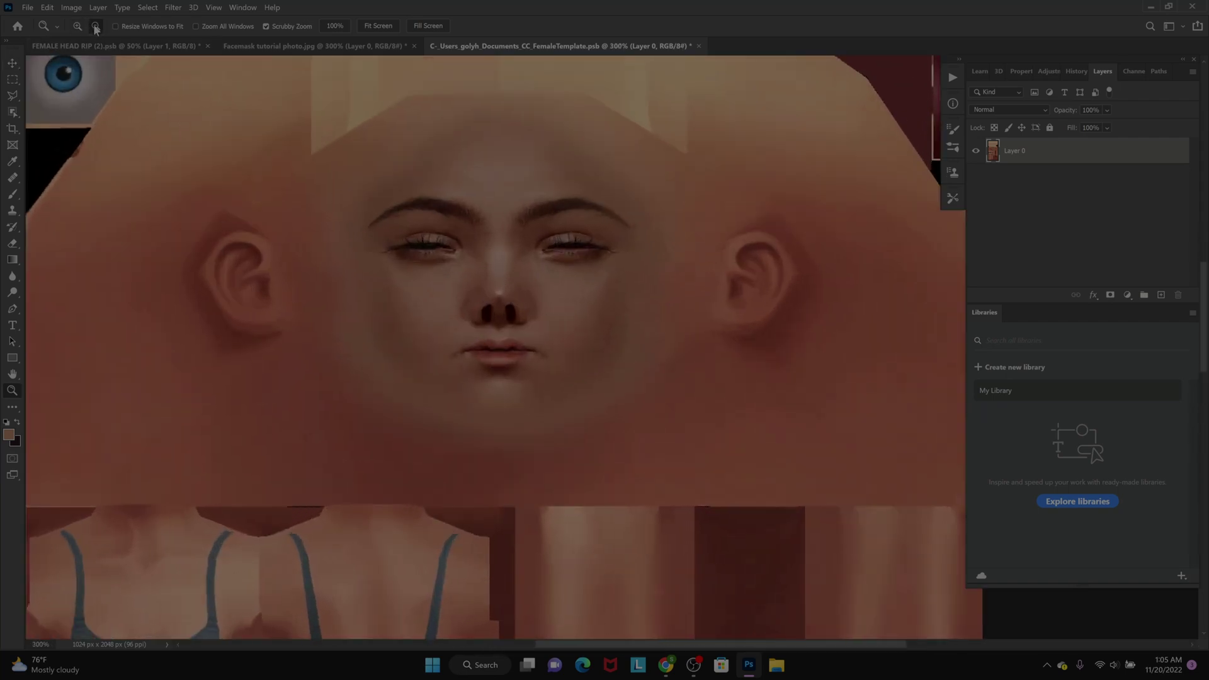
click(490, 342)
click(489, 342)
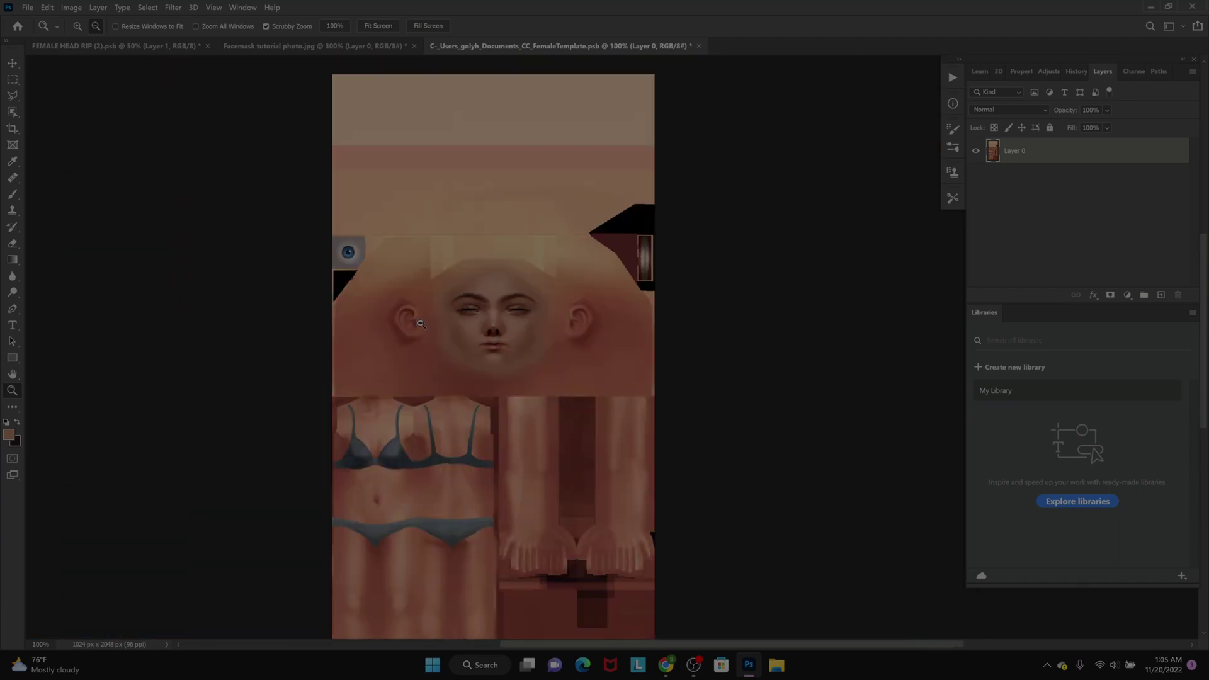
scroll(417, 334, up, 1)
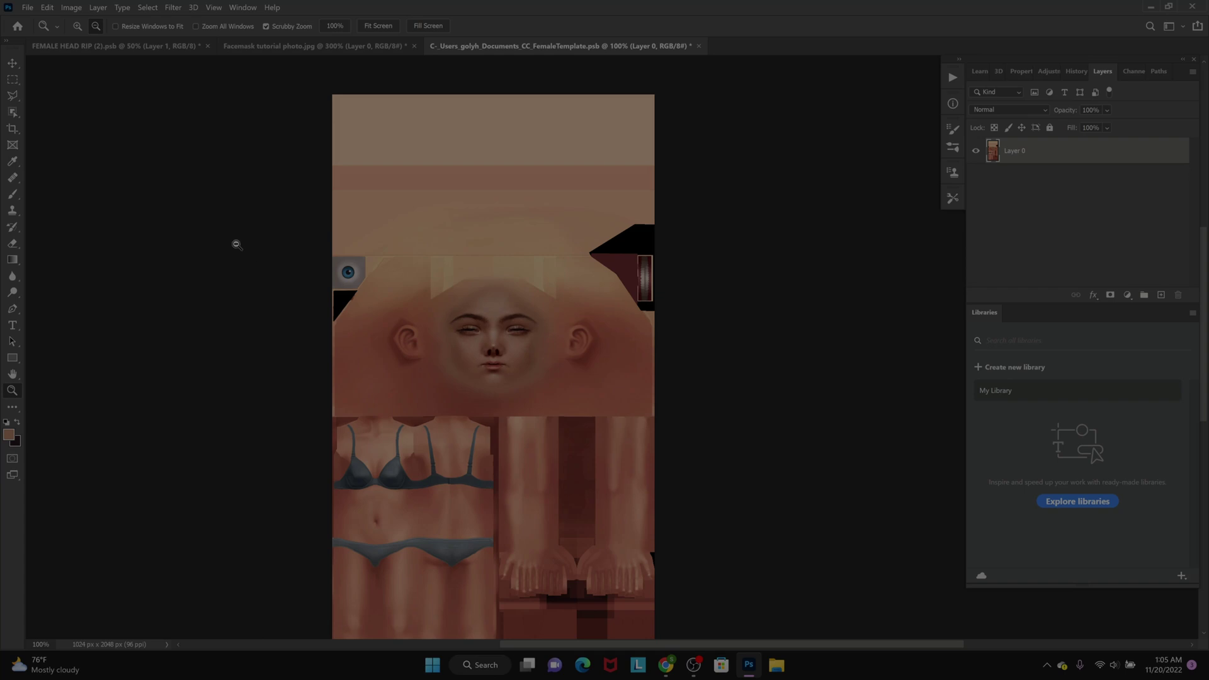
click(78, 26)
click(519, 400)
click(95, 27)
click(395, 350)
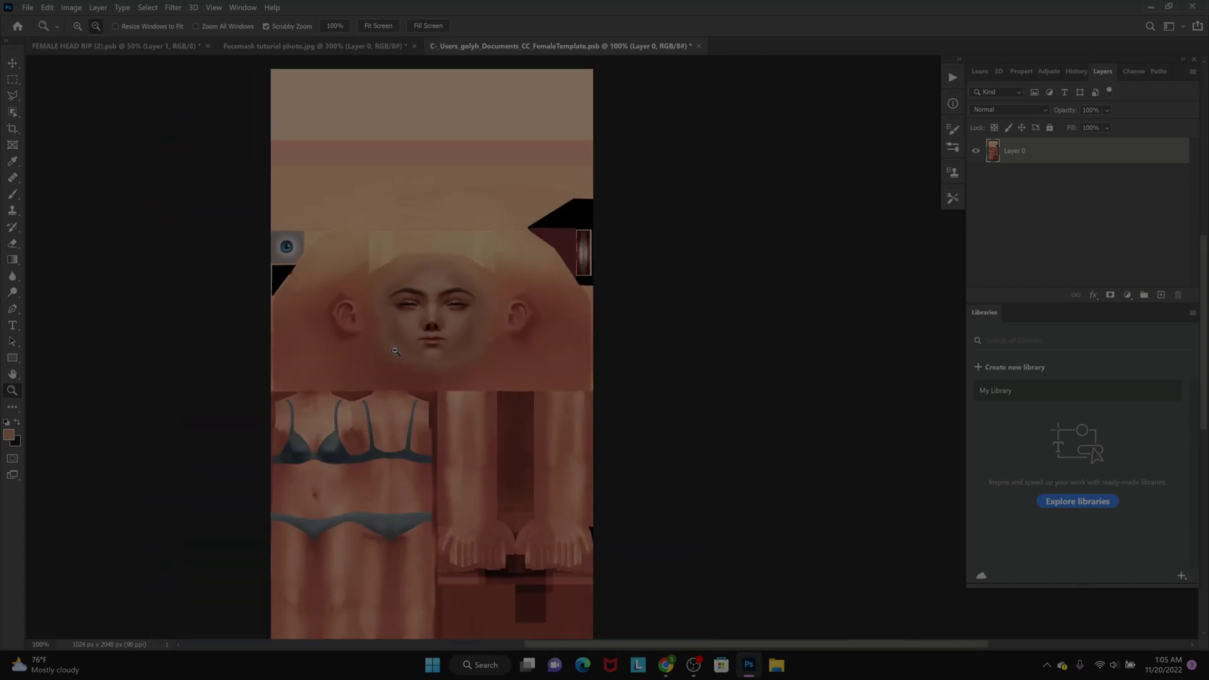
scroll(429, 218, down, 2)
click(400, 237)
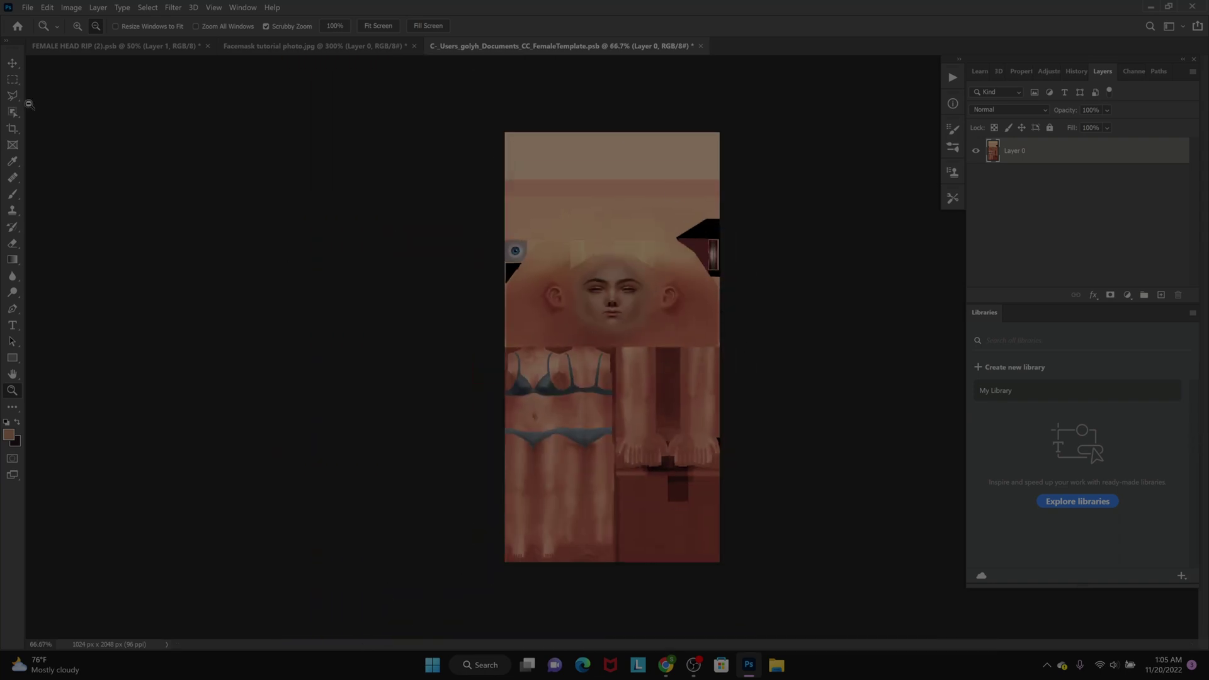
Select the full-width area above the head texture with the Rectangular Marquee, delete it and deselect
right_click(13, 80)
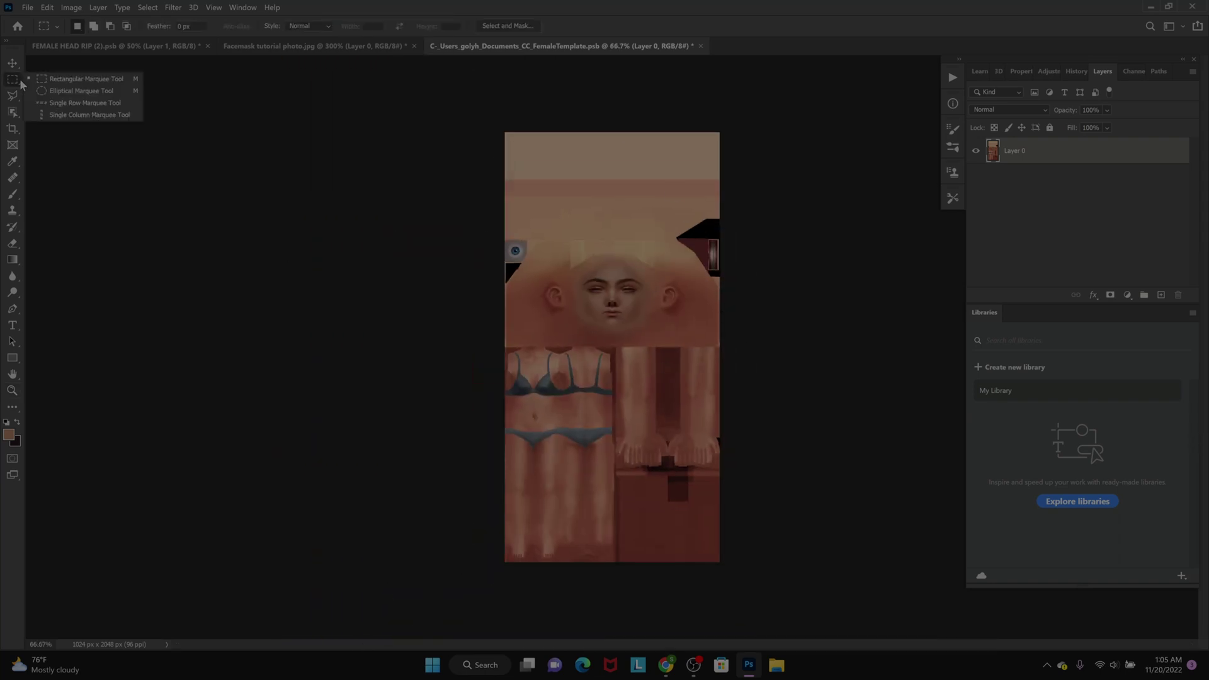
click(60, 81)
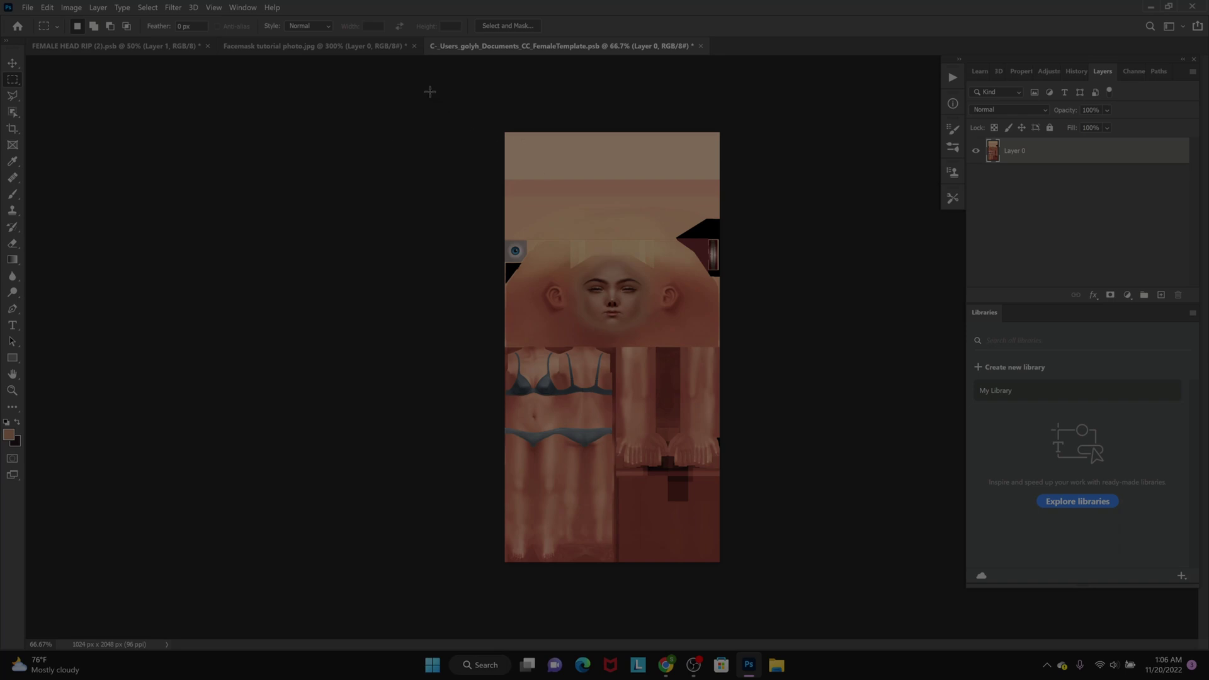
drag(505, 133, 720, 240)
key(Delete)
right_click(627, 203)
click(655, 212)
Delete the vertical strip of texture to the left of the face, including the left ear, and deselect
drag(505, 185, 573, 608)
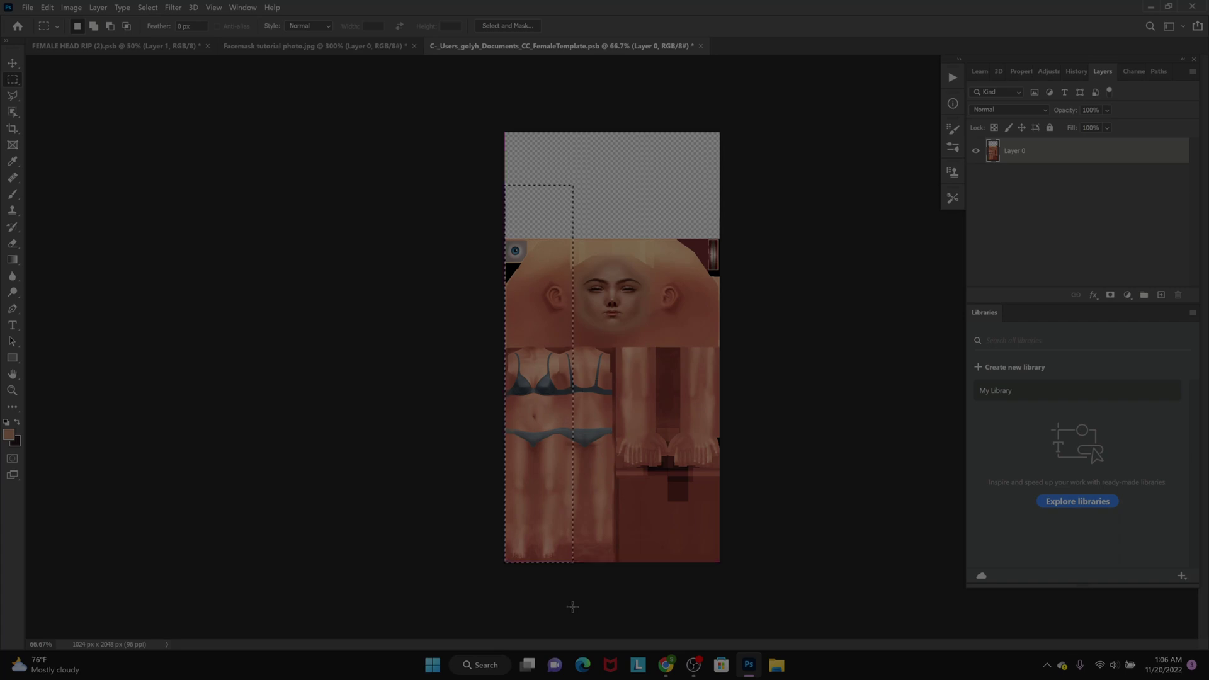
key(Delete)
right_click(553, 448)
click(552, 231)
right_click(554, 230)
click(567, 231)
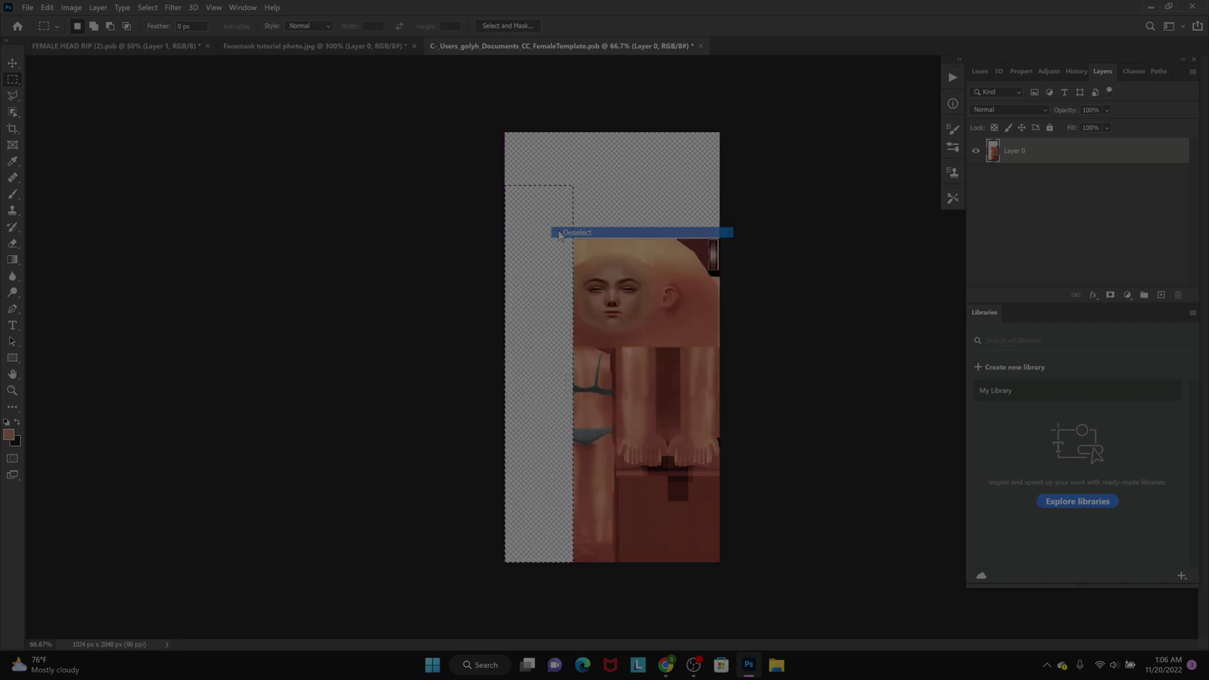
Delete the vertical strip of texture to the right of the face, including the right ear, and deselect
drag(720, 562, 655, 214)
key(Delete)
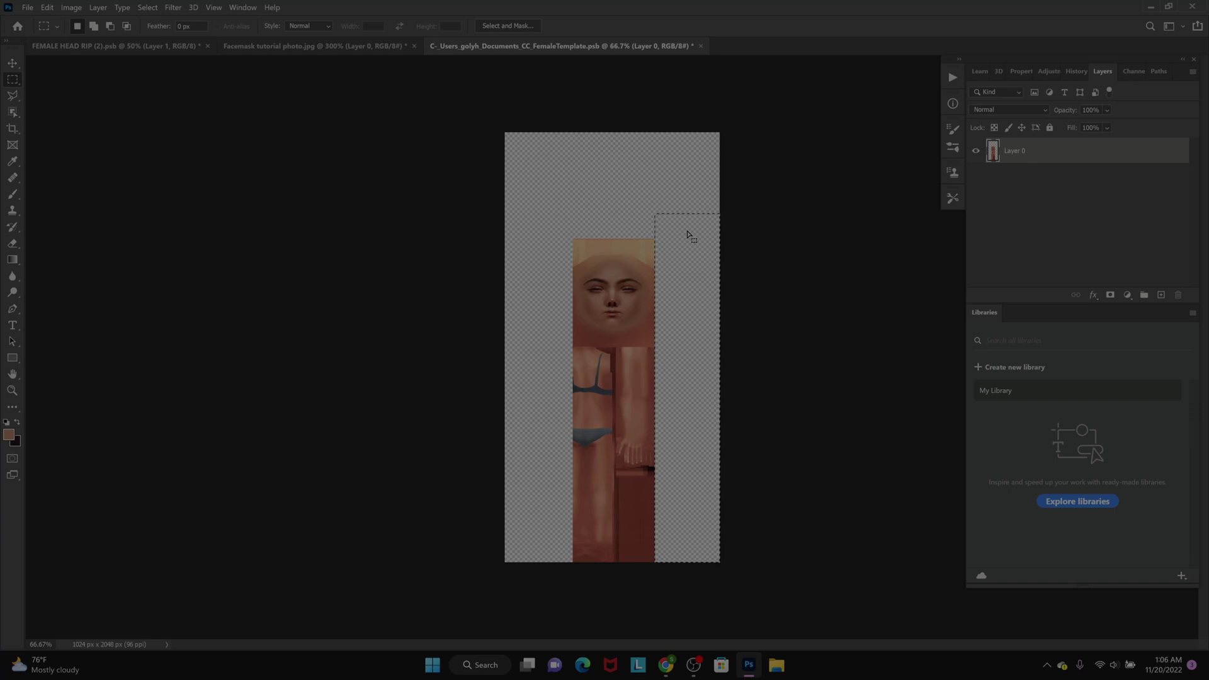
right_click(689, 233)
click(693, 235)
Delete the remaining body texture below the face block and deselect
drag(750, 606, 484, 348)
key(Delete)
right_click(531, 405)
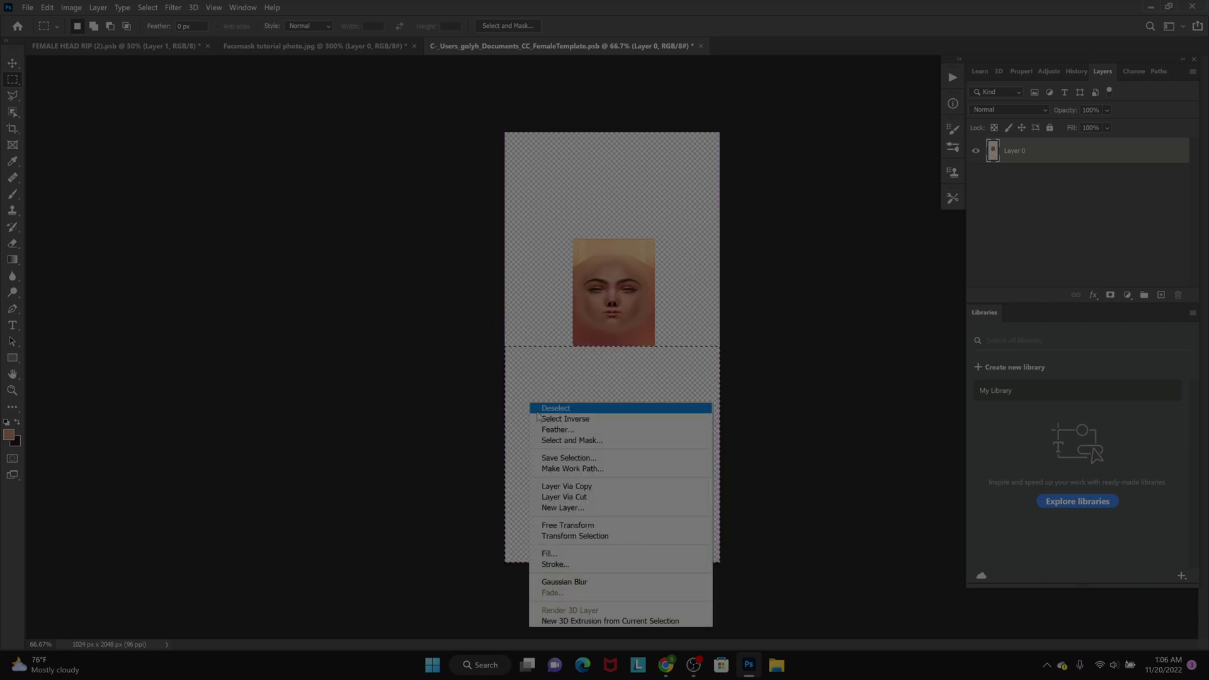
click(539, 409)
Outline the lighter scalp area above the forehead edge with the Polygonal Lasso, delete it and deselect
click(12, 391)
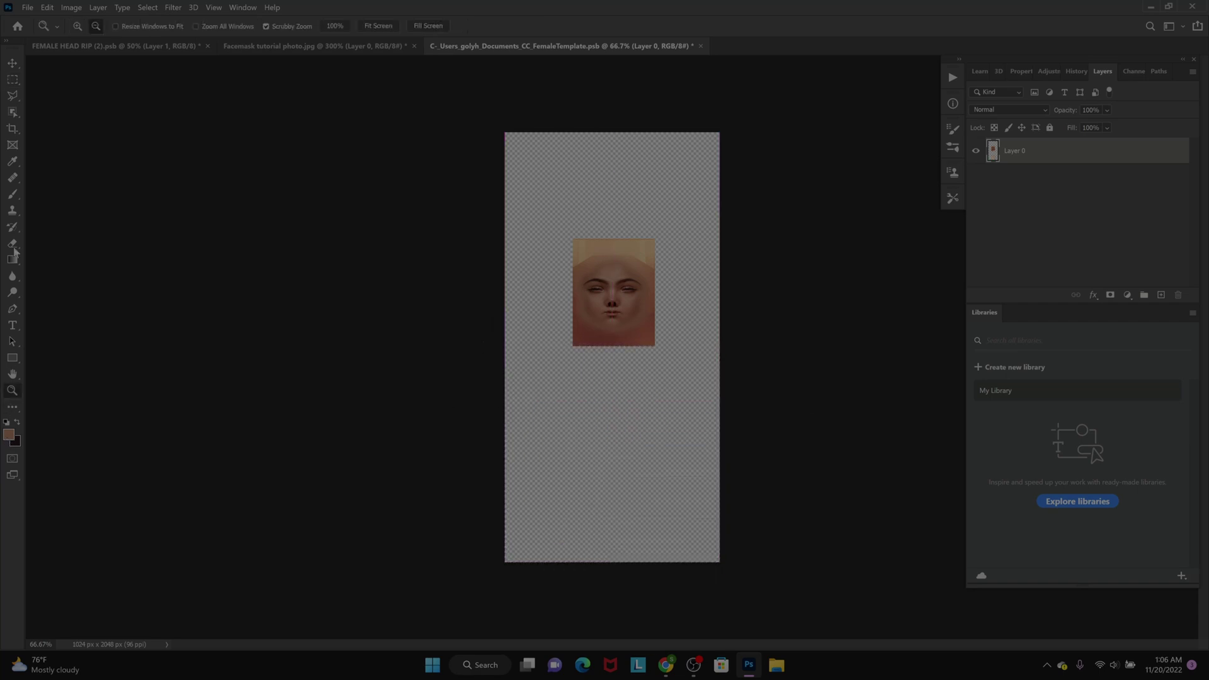
click(624, 301)
click(624, 303)
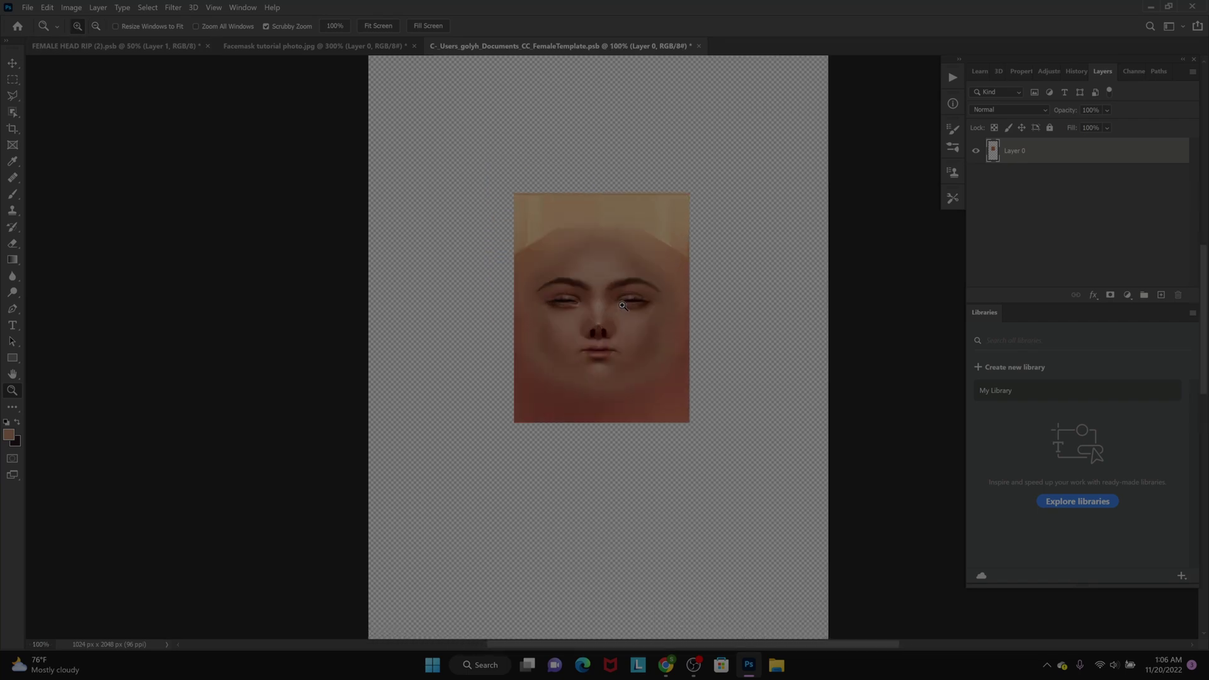
click(623, 303)
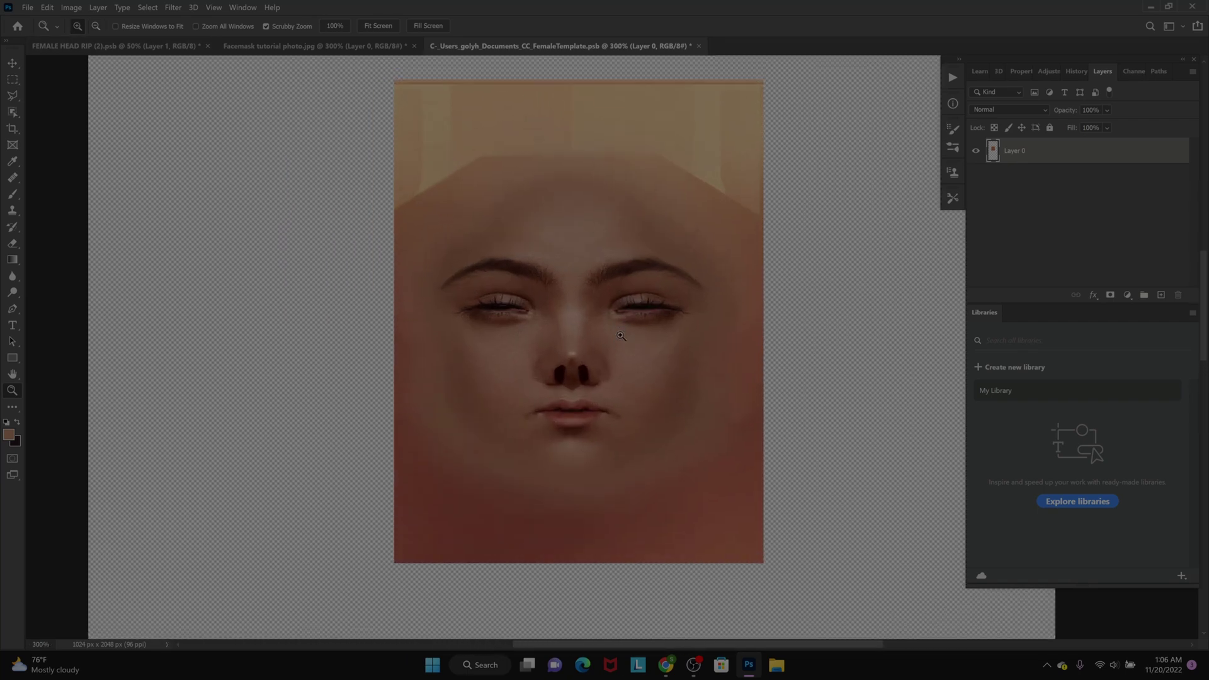
click(12, 96)
click(41, 109)
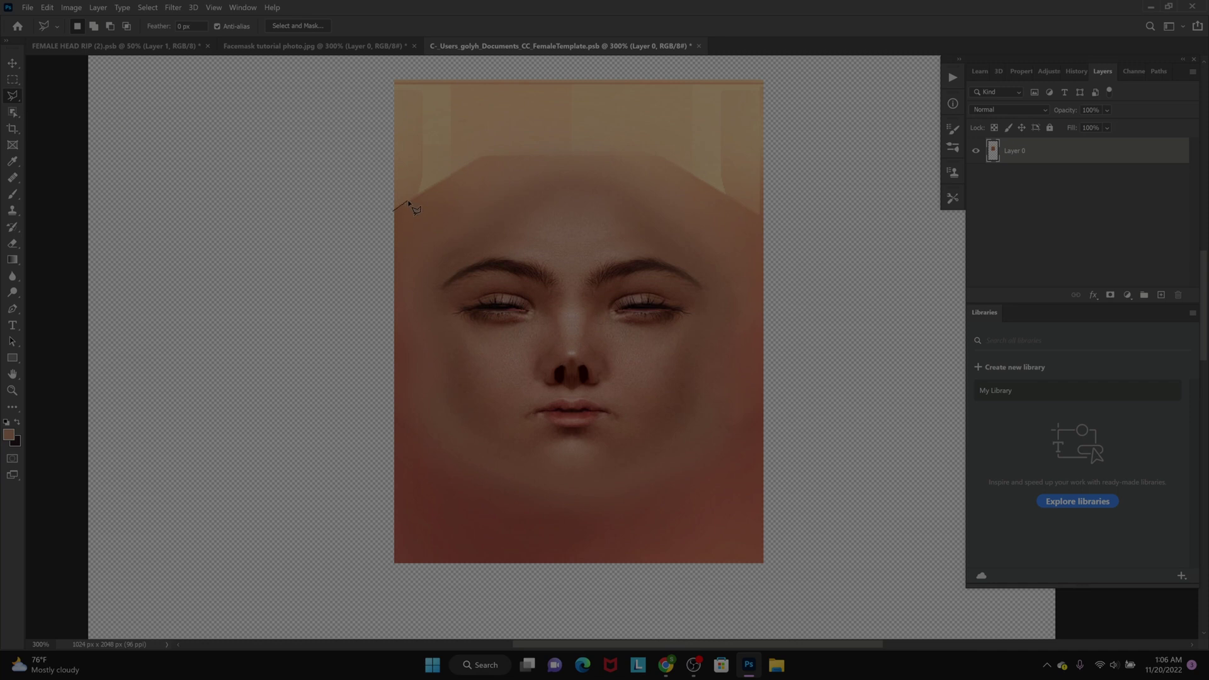
click(483, 155)
click(660, 155)
click(776, 226)
click(782, 63)
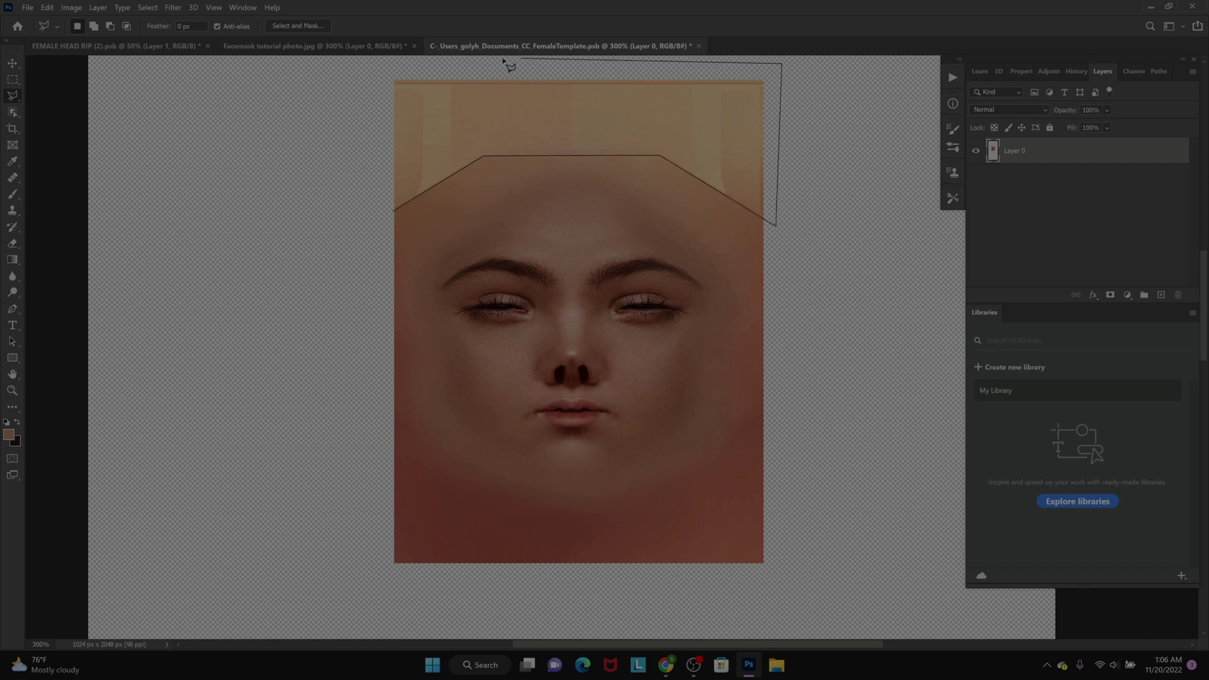
click(377, 62)
click(362, 225)
click(394, 212)
key(Delete)
right_click(406, 164)
click(418, 166)
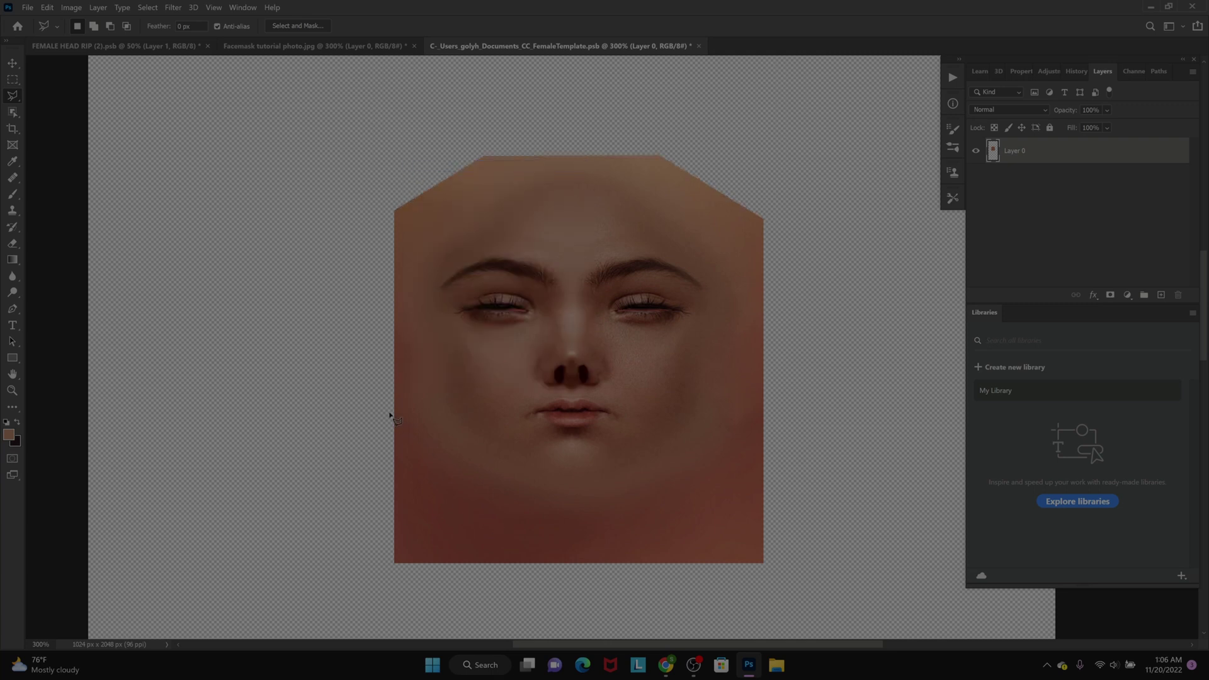
Cut away the neck area and lower corners along the jaw and chin with a polygonal selection, and deselect
click(439, 449)
click(453, 461)
drag(612, 500, 630, 493)
mouse_move(692, 470)
mouse_down()
mouse_move(781, 416)
mouse_move(881, 603)
mouse_move(355, 608)
mouse_move(373, 487)
mouse_move(345, 415)
mouse_move(390, 417)
mouse_up()
key(Delete)
right_click(399, 445)
click(465, 224)
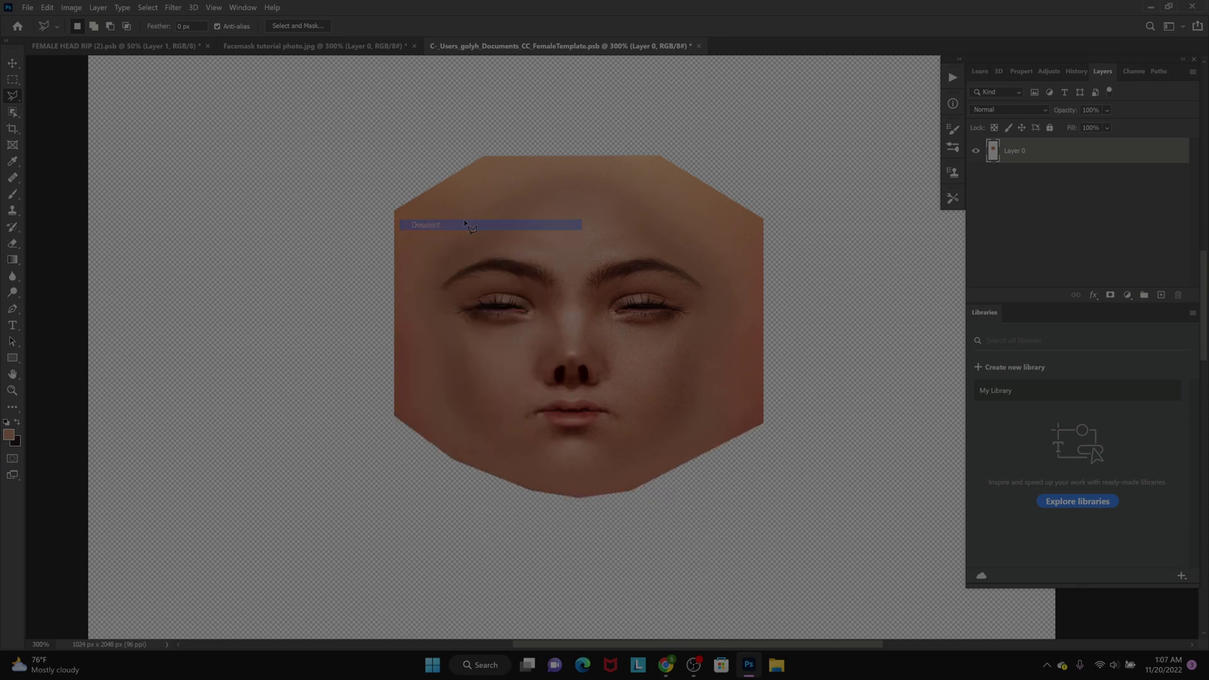
Open the Camera Raw Filter on the cut-out face and set its preview zoom to 400%
click(12, 390)
click(577, 401)
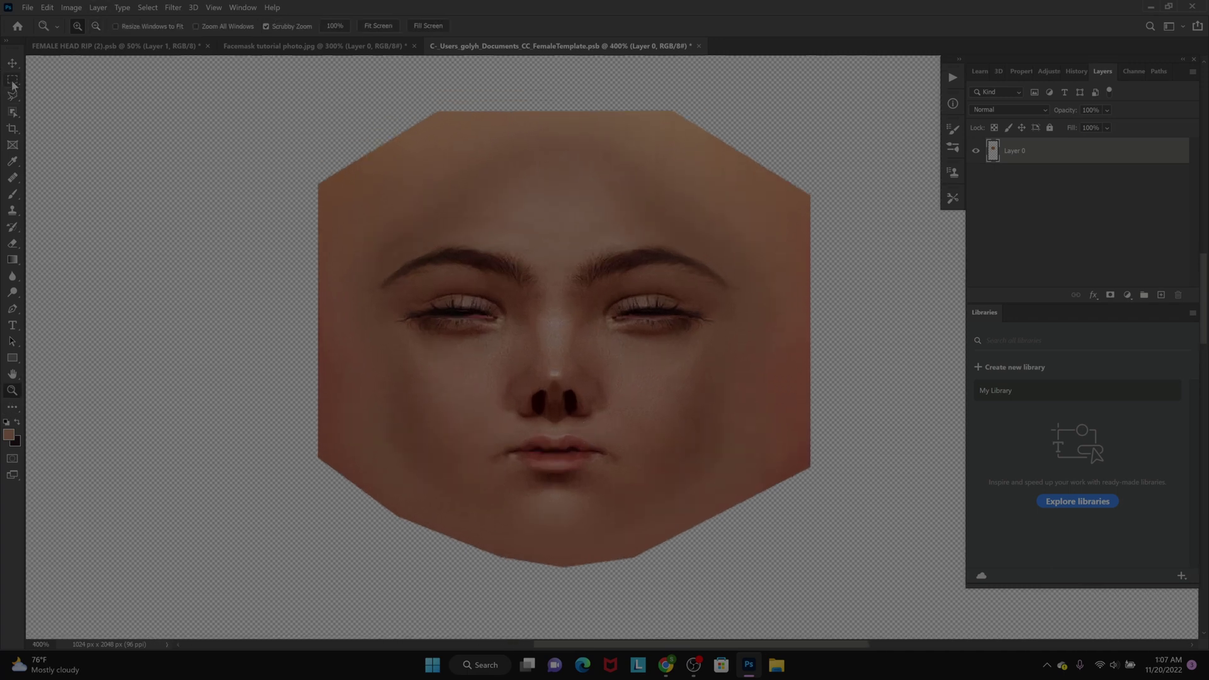
drag(13, 84, 42, 97)
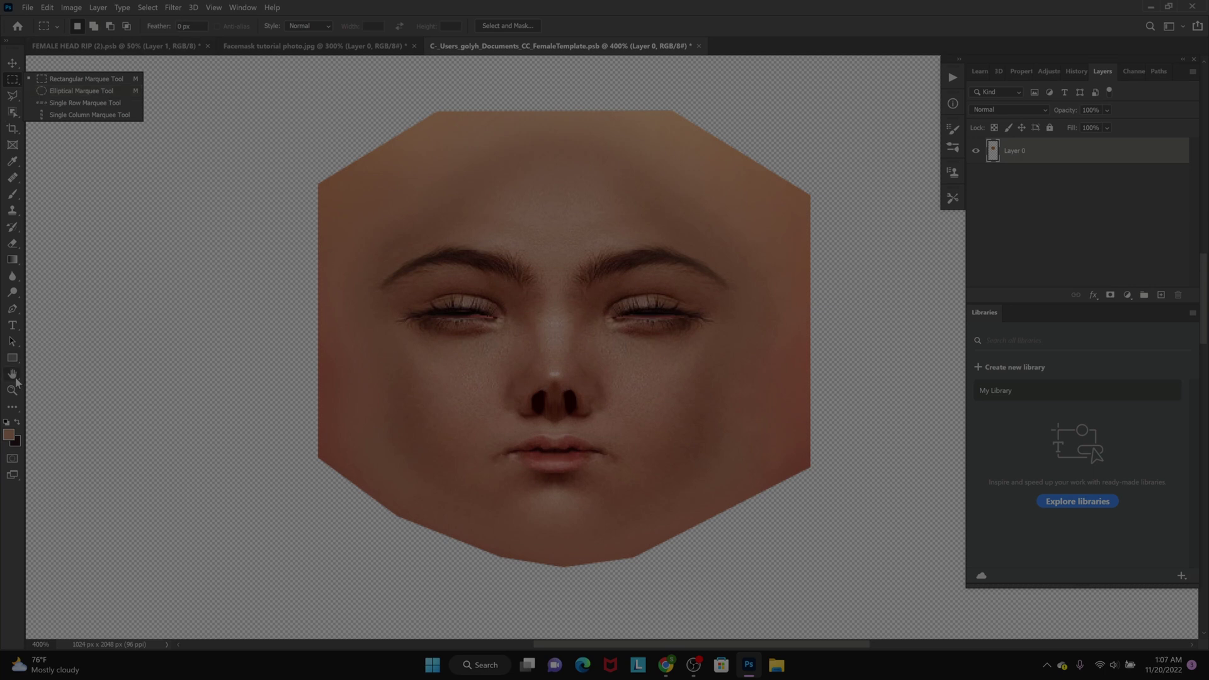
click(12, 341)
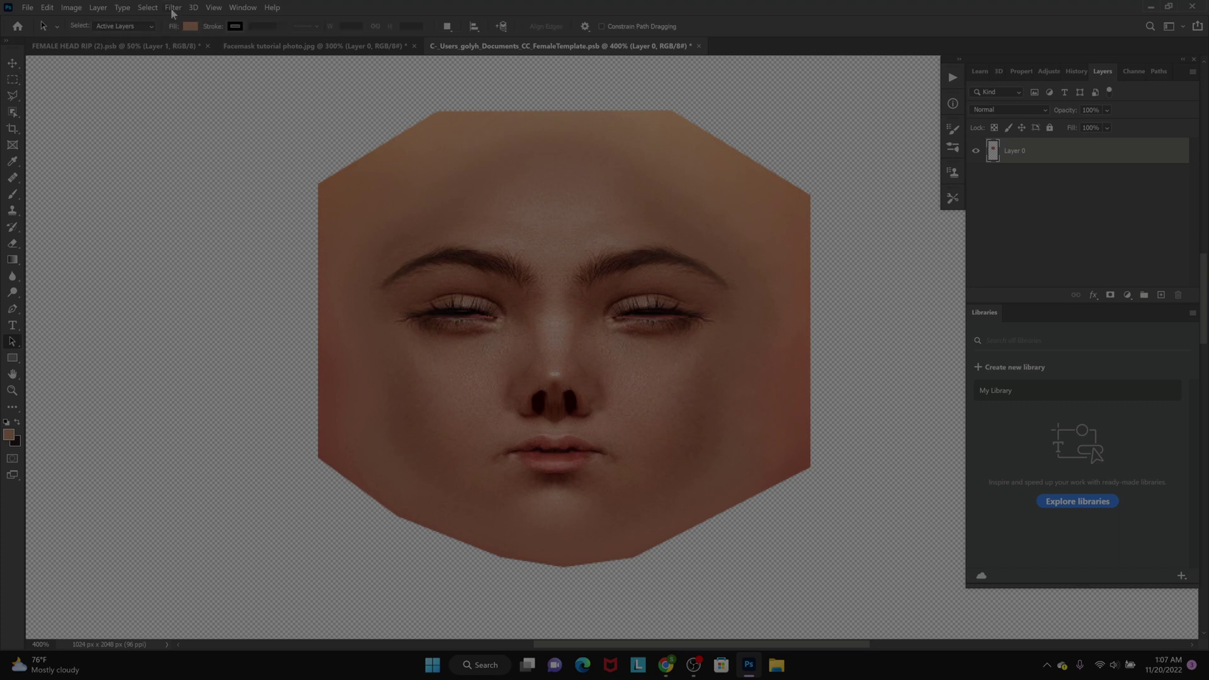
click(172, 7)
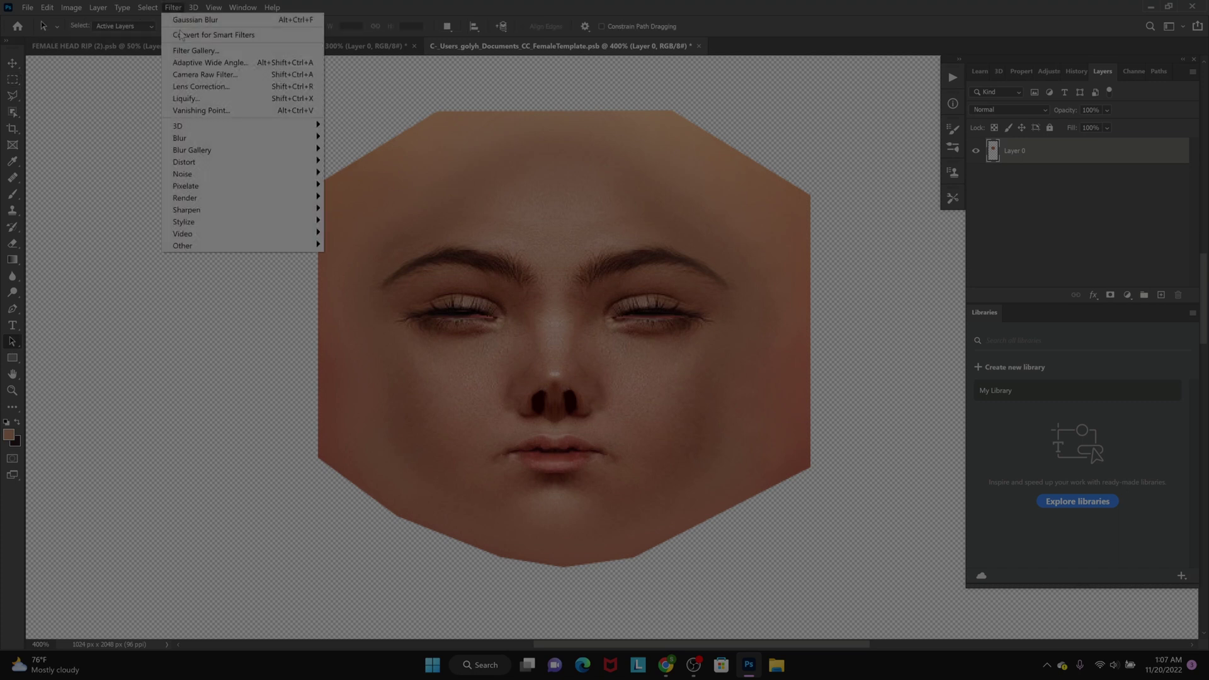
click(197, 75)
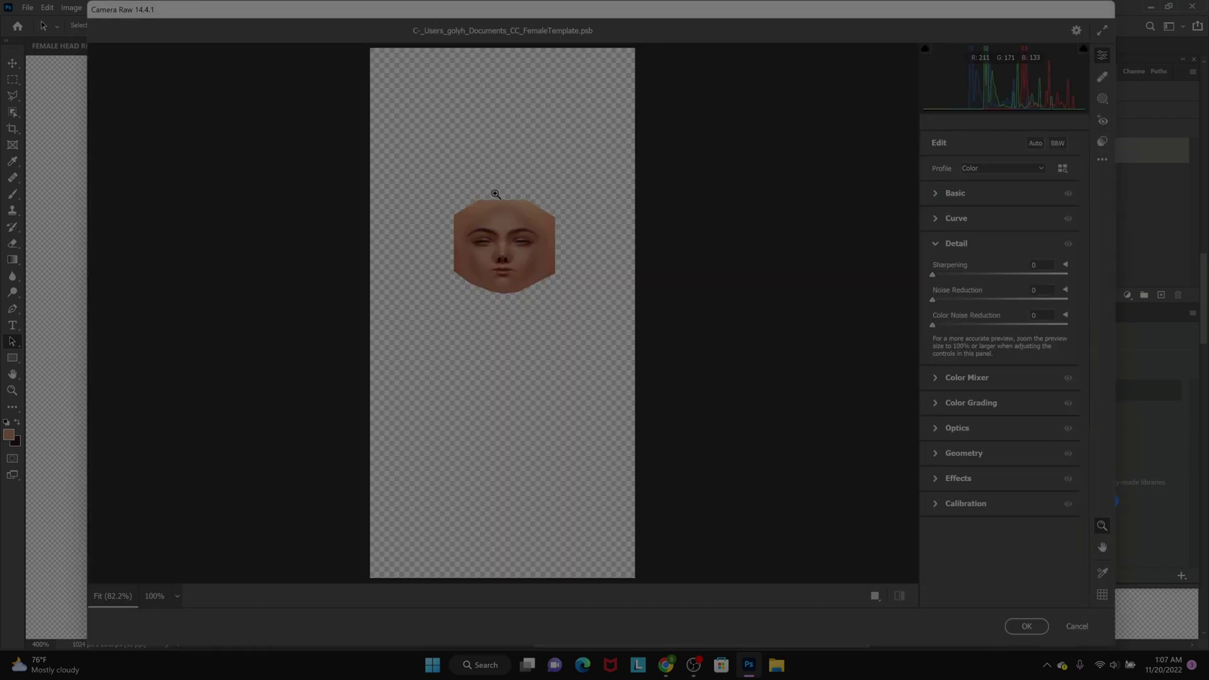
click(177, 596)
click(218, 518)
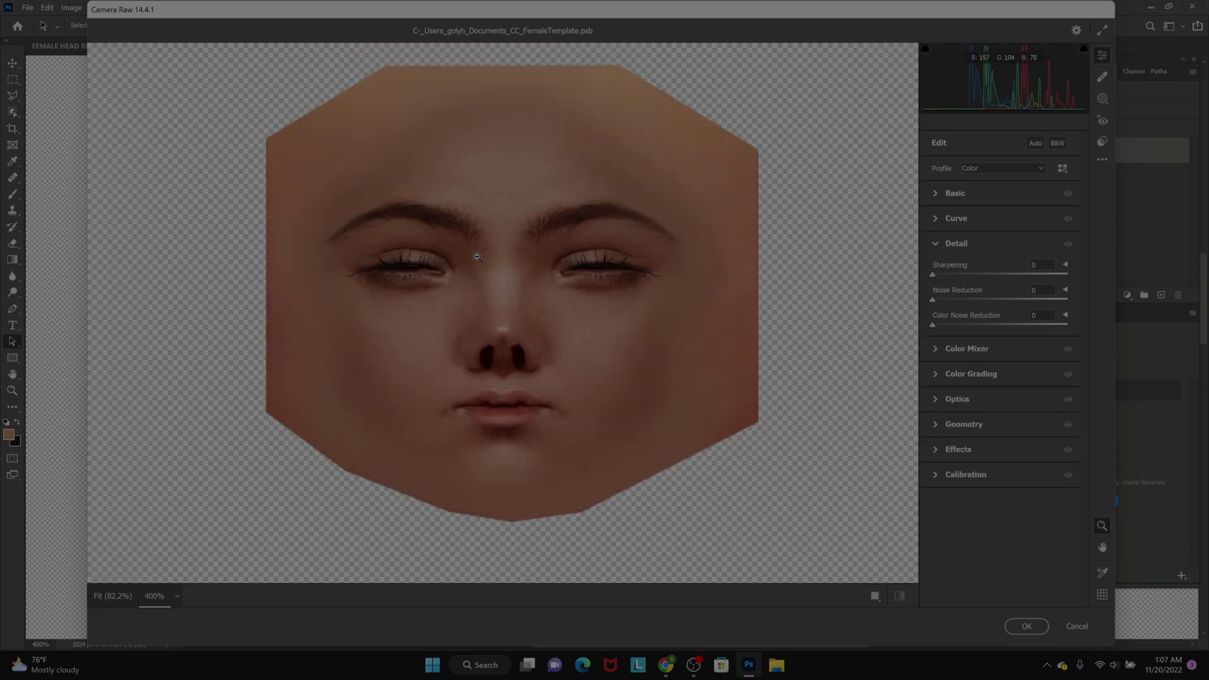
Add sharpening to the cut-out face in the Camera Raw Detail adjustments
click(1050, 265)
text(4450)
key(BackSpace)
key(BackSpace)
key(BackSpace)
Set Texture to +3 and Clarity to -3 in the Basic adjustments and apply the Camera Raw Filter
click(956, 194)
scroll(1005, 360, down, 3)
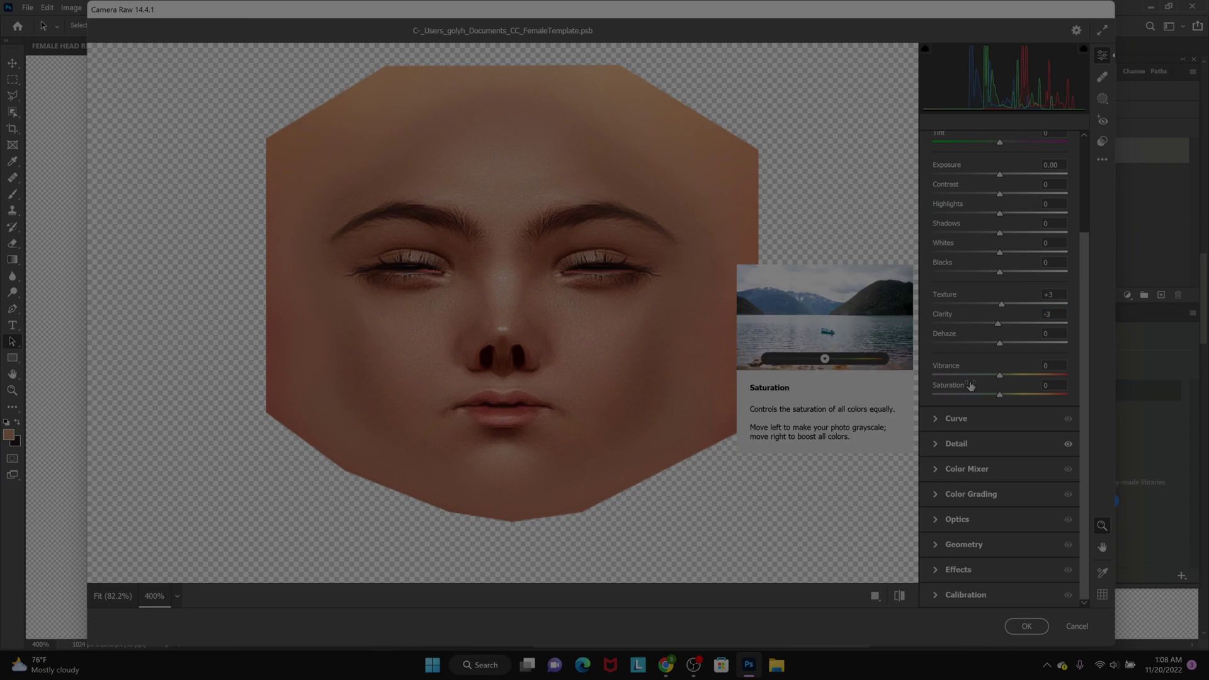
click(1001, 395)
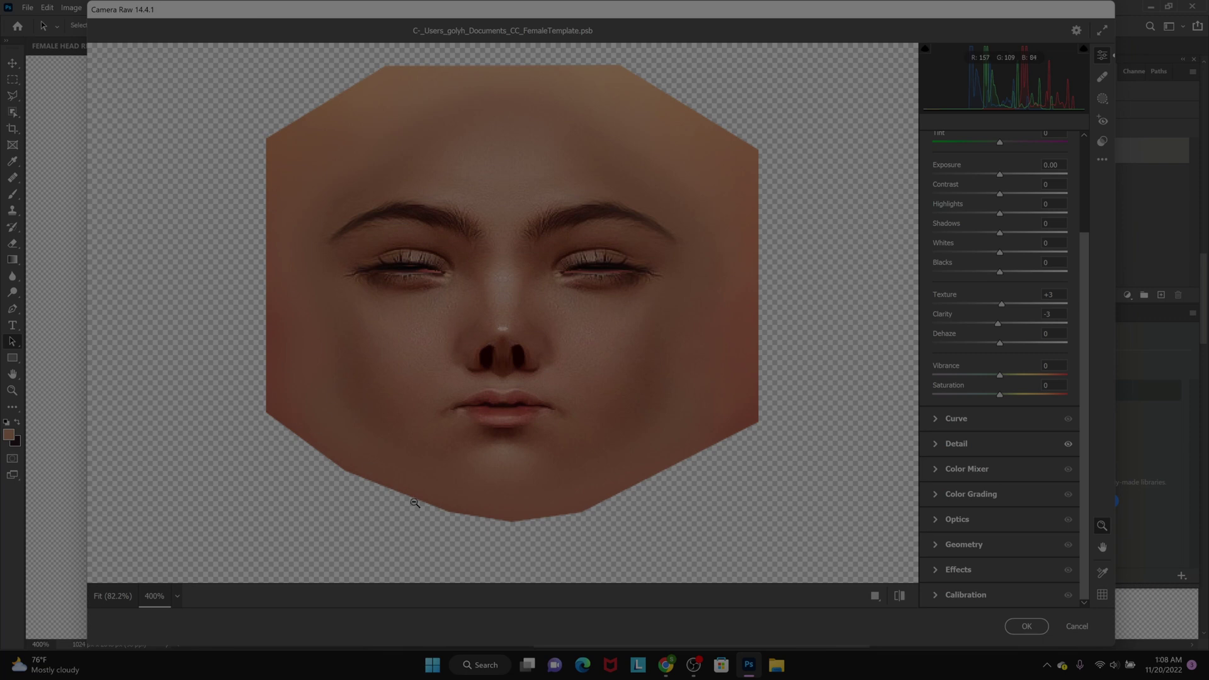
click(1028, 627)
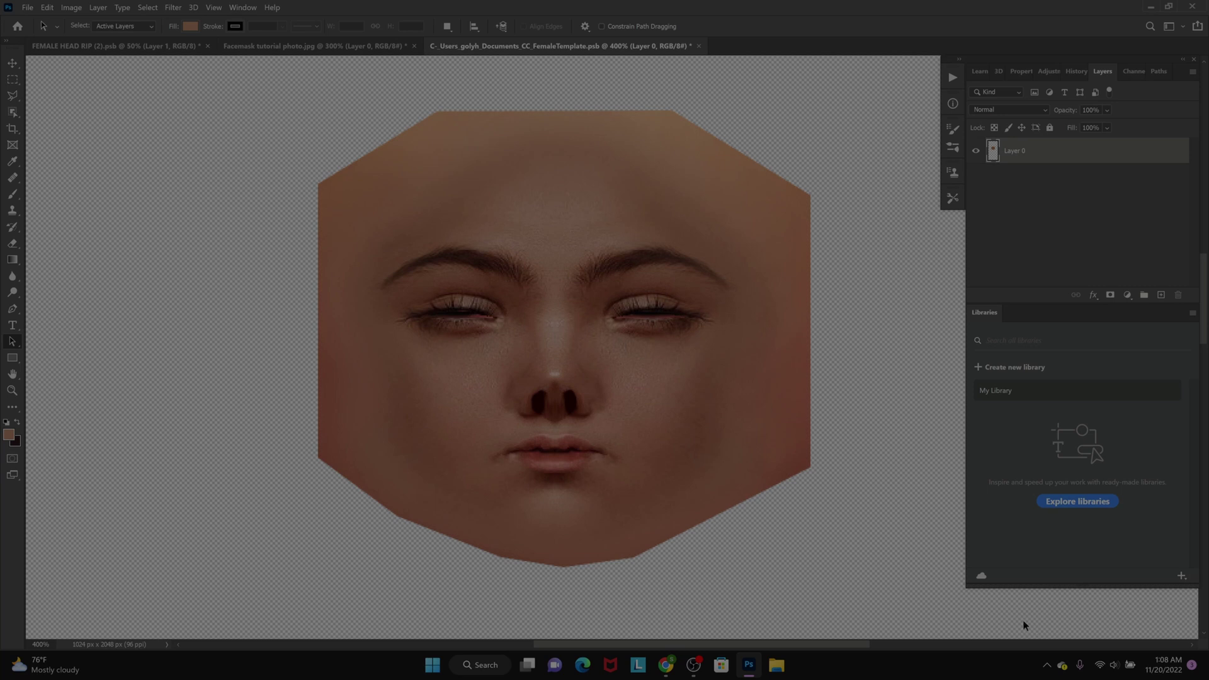
Draw a large elliptical selection around the face, from the upper forehead to just below the chin
click(14, 82)
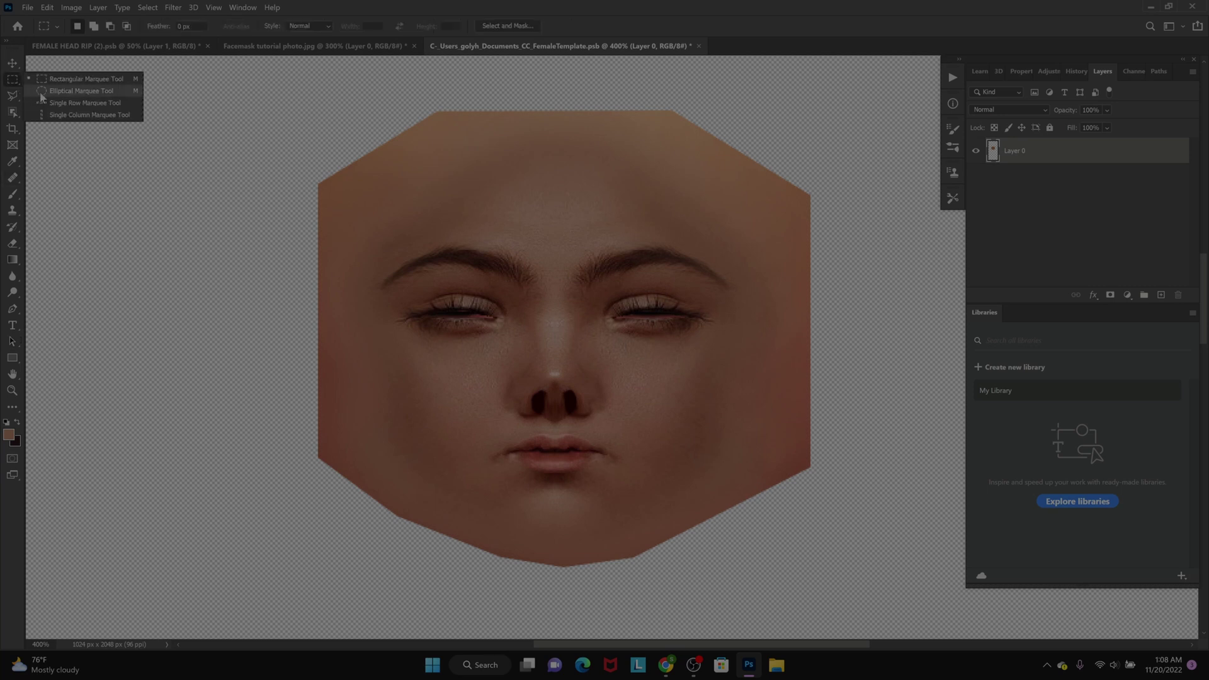
click(81, 91)
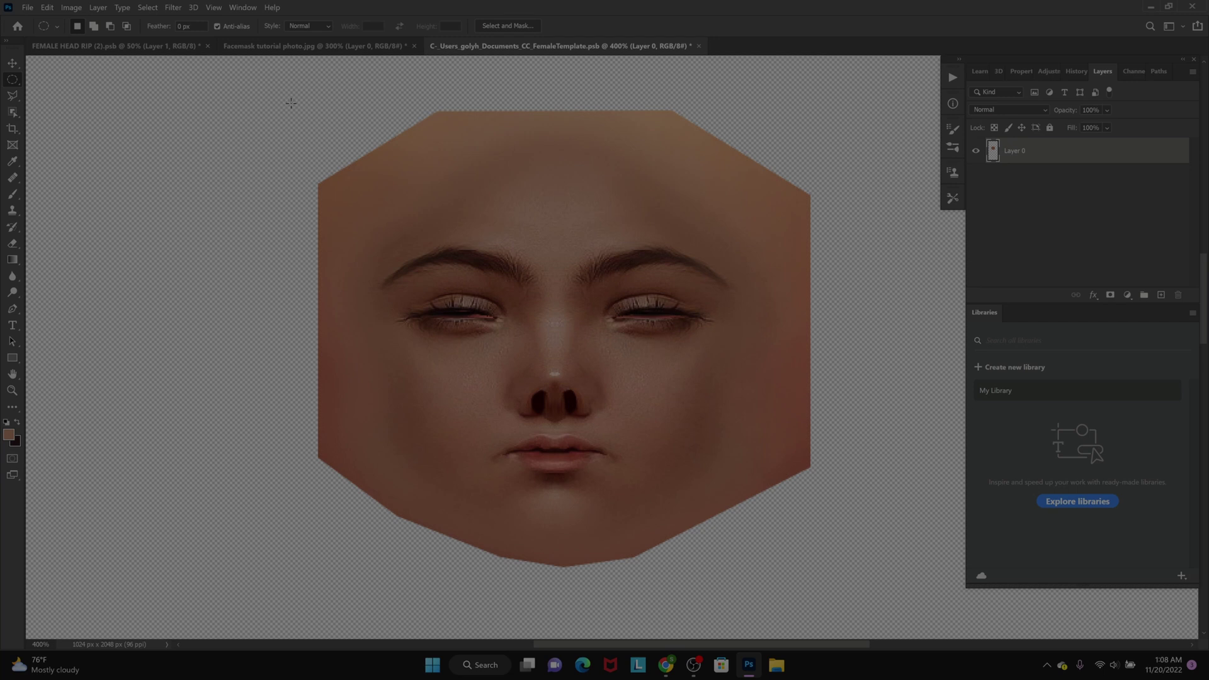
drag(322, 132, 793, 557)
Feather the elliptical selection by 7.43 px with Select and Mask and accept it
click(145, 11)
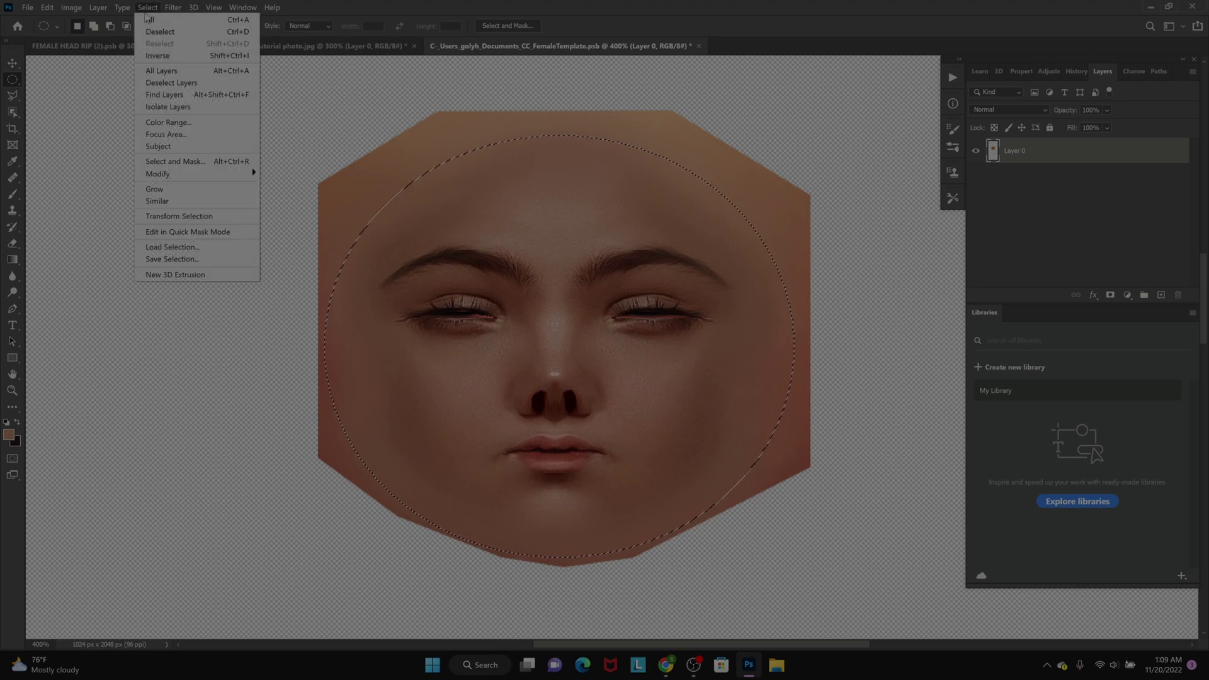
click(202, 162)
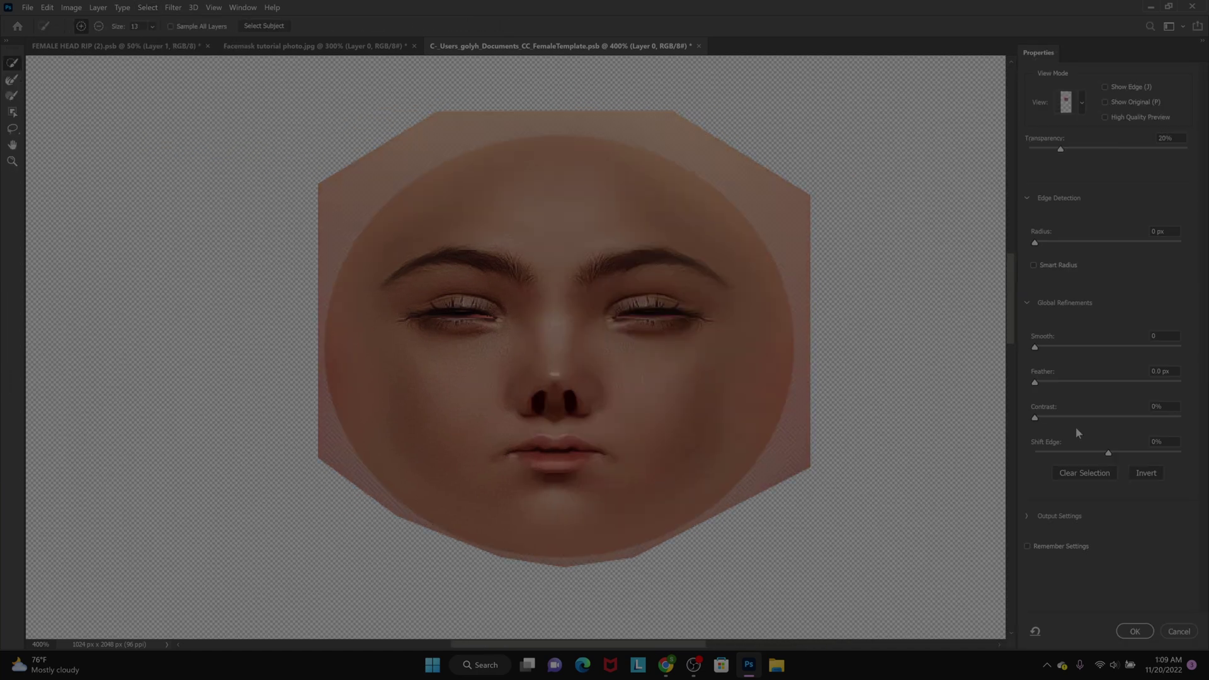
click(1174, 371)
text(7.43)
click(1134, 632)
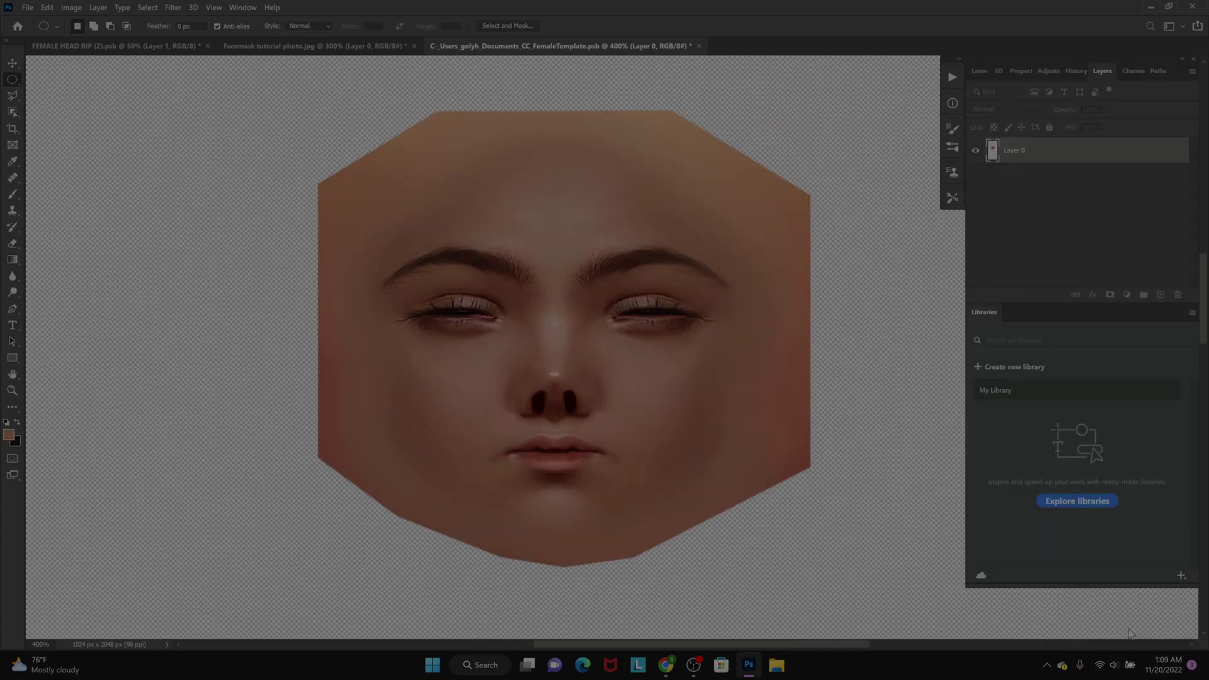
Add a layer mask to Layer 0 from the feathered selection and check the result in the FEMALE HEAD RIP (2) document
click(1112, 297)
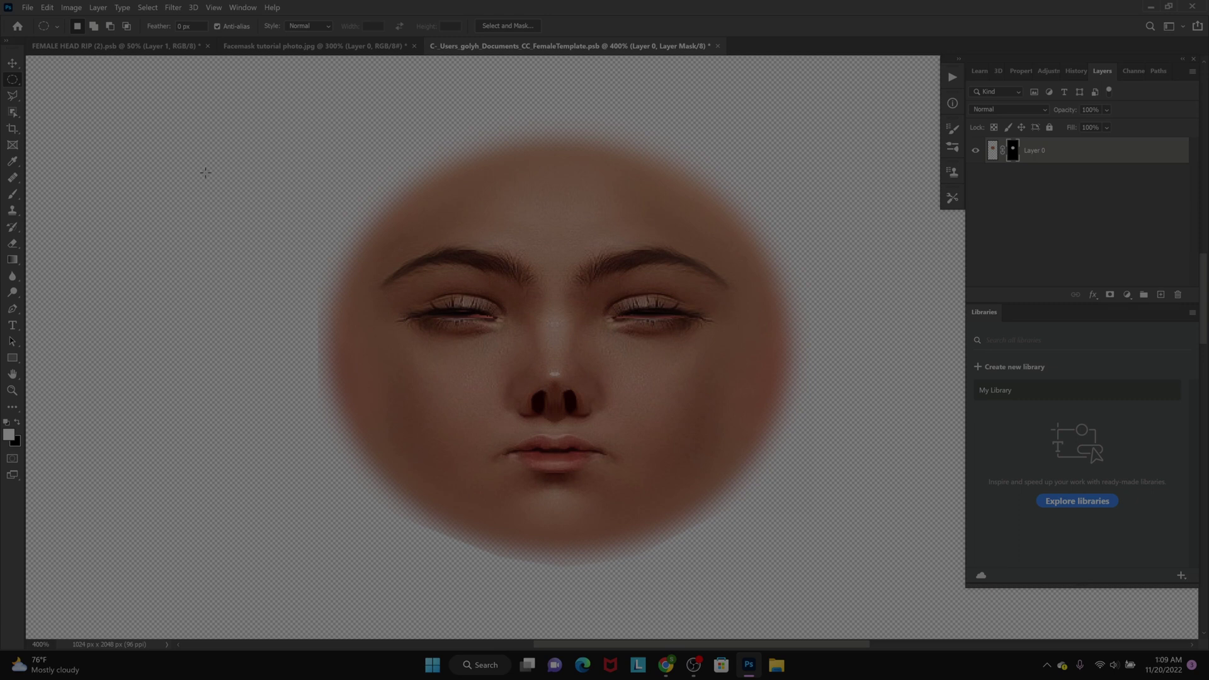
click(126, 48)
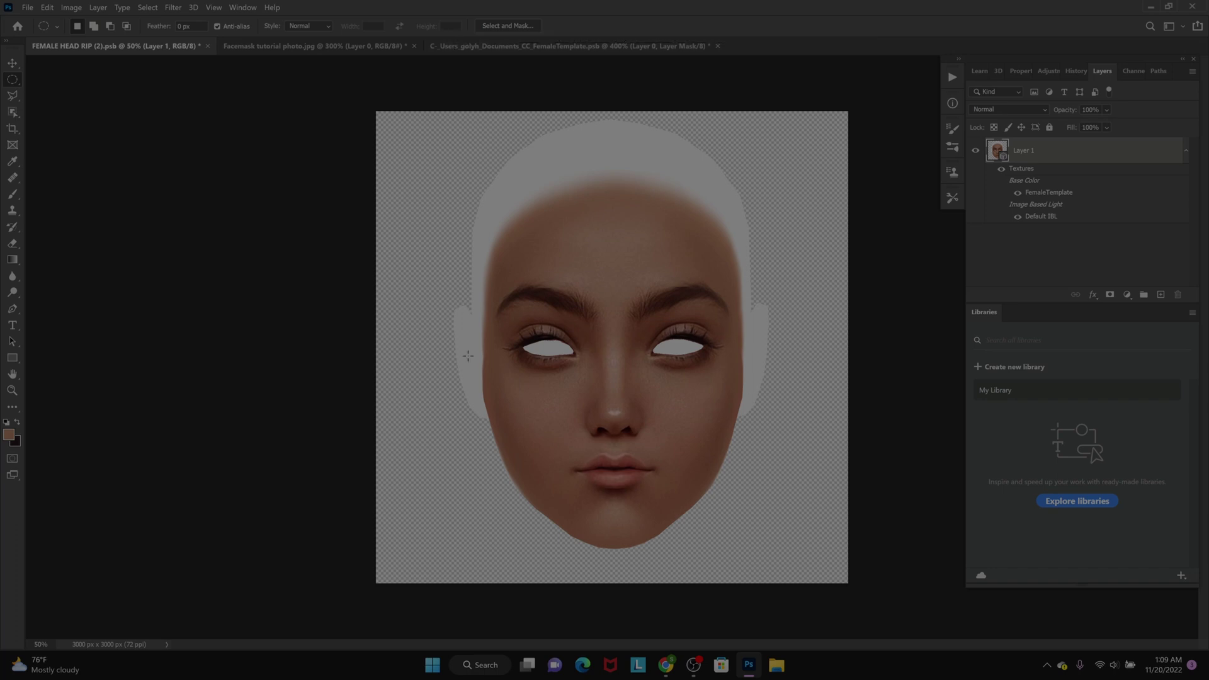
click(485, 46)
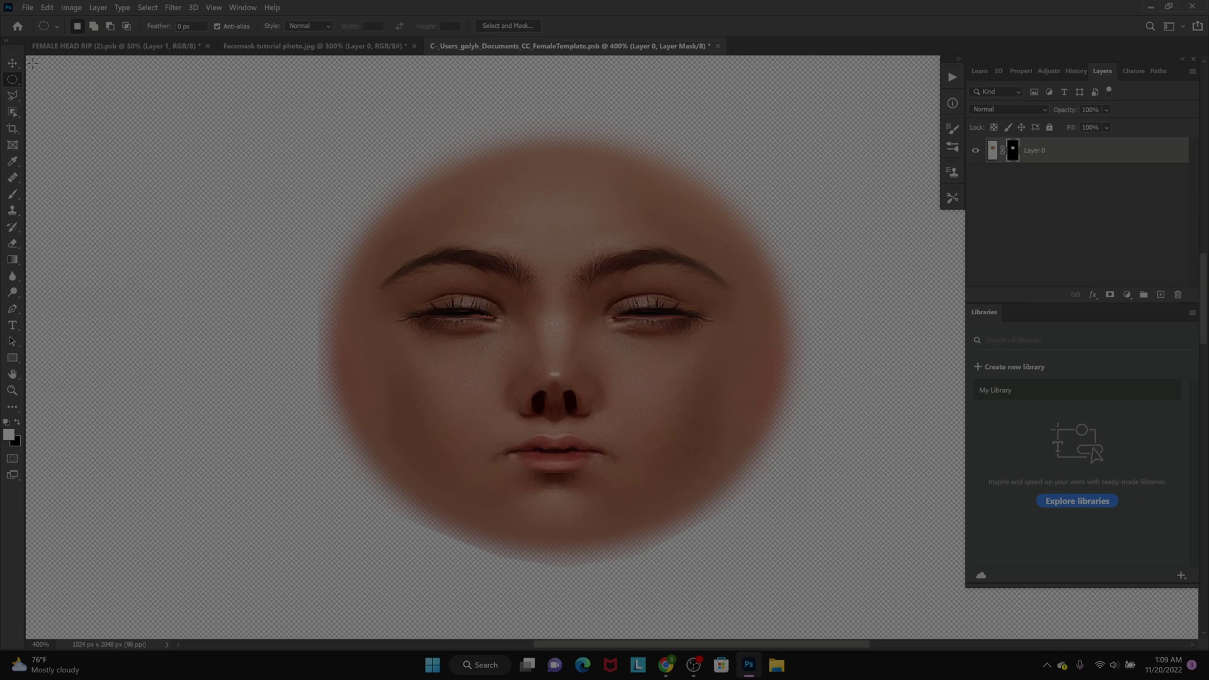
Begin saving the masked face texture as a copy on the computer, with PNG as the file format
click(28, 8)
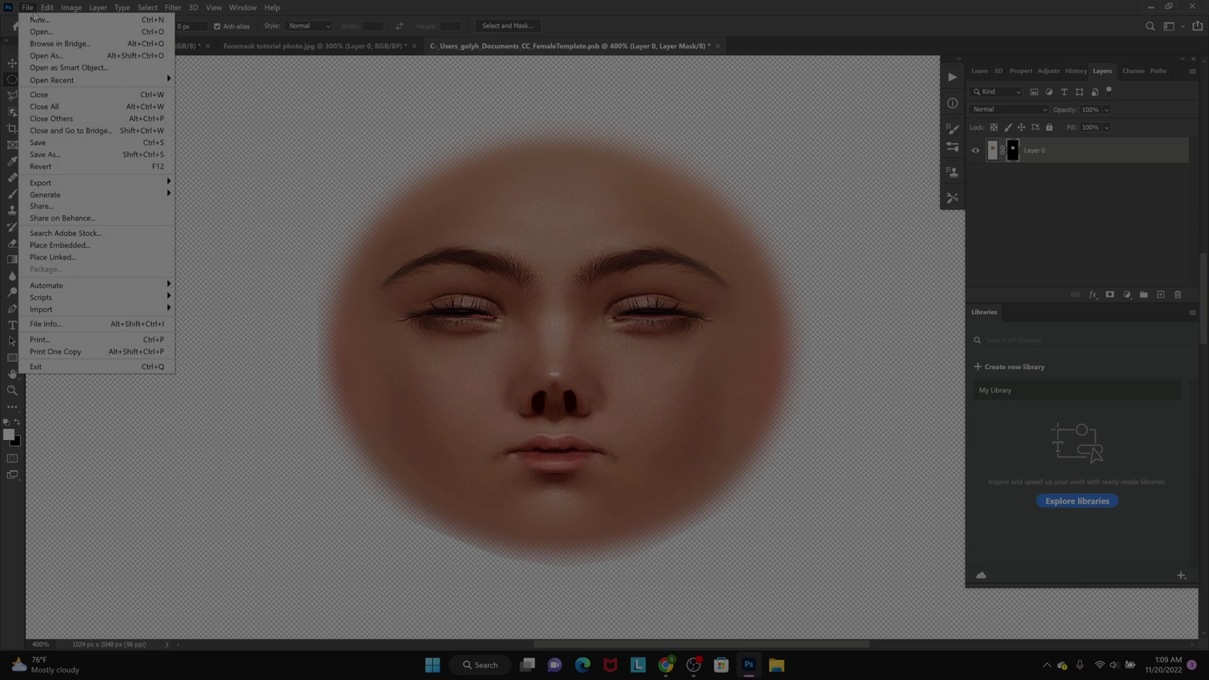
click(65, 157)
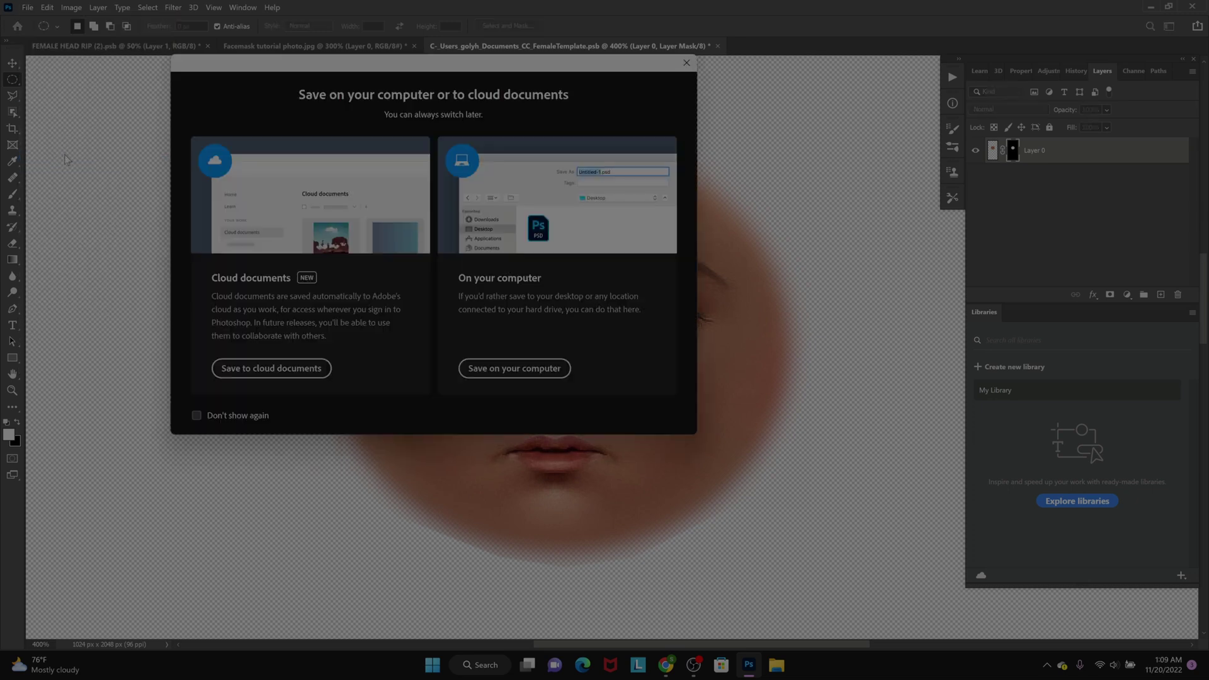
click(491, 371)
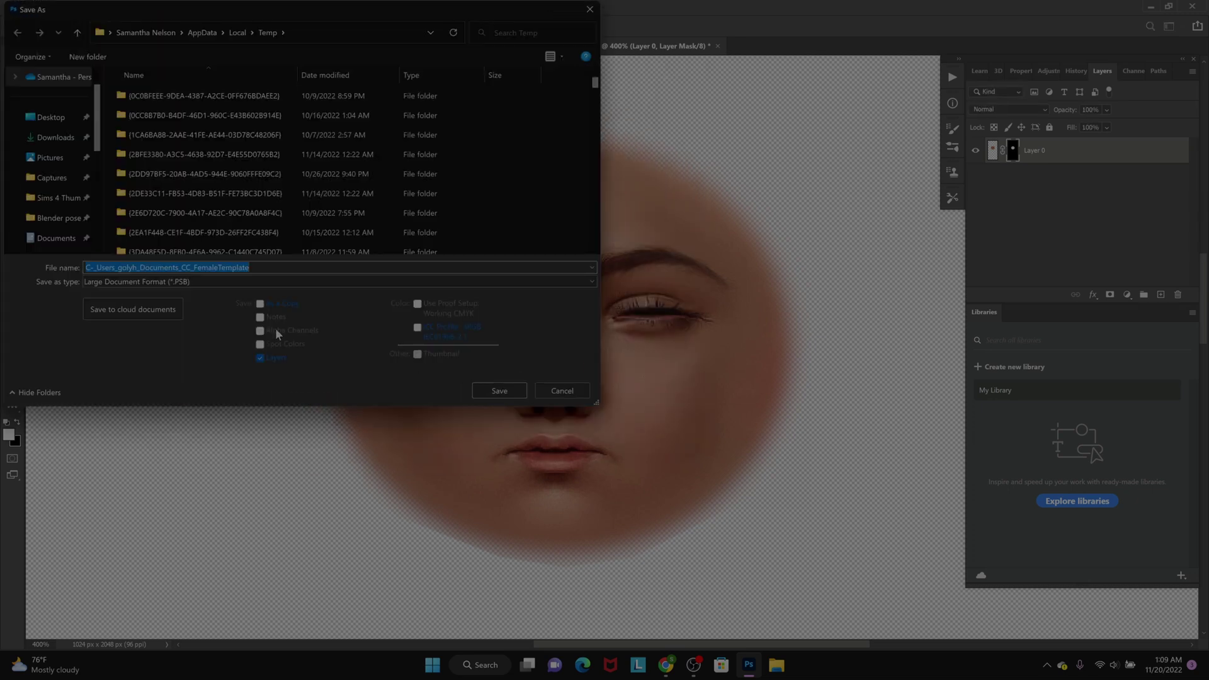
click(224, 283)
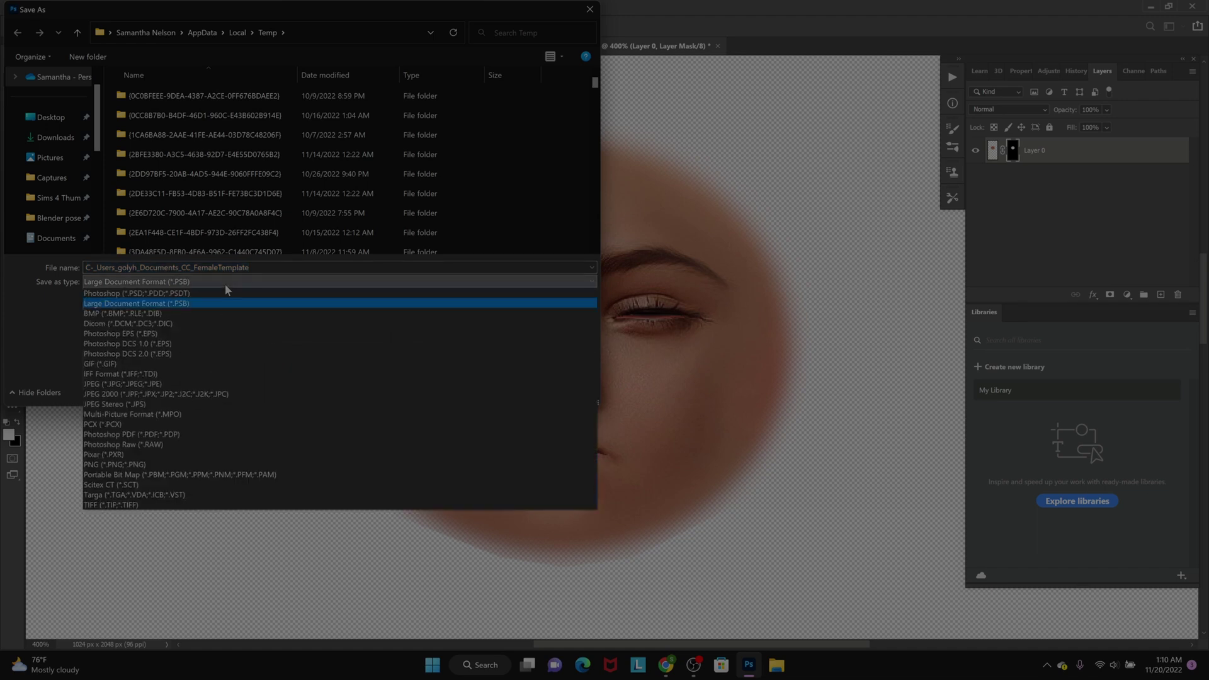
click(195, 466)
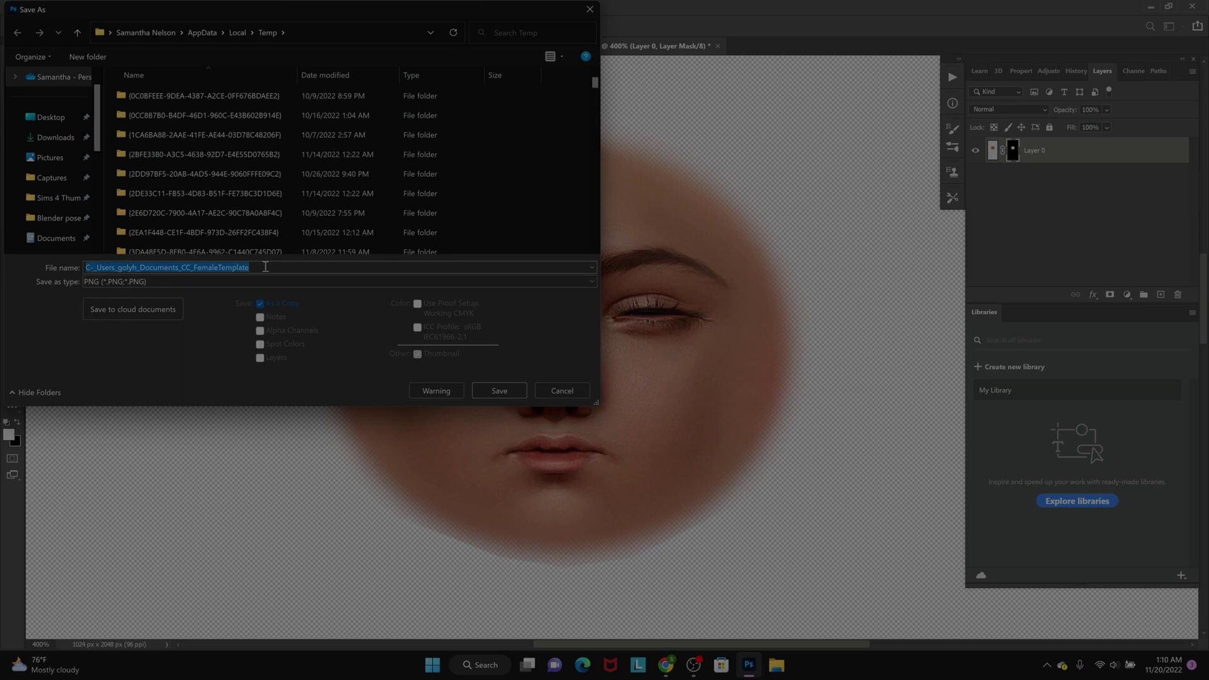
Name the PNG "Facemask tutorial" and save it in the Skin creations folder with the large file size option
key(Caps_Lock)
text(F)
key(Caps_Lock)
text(ac)
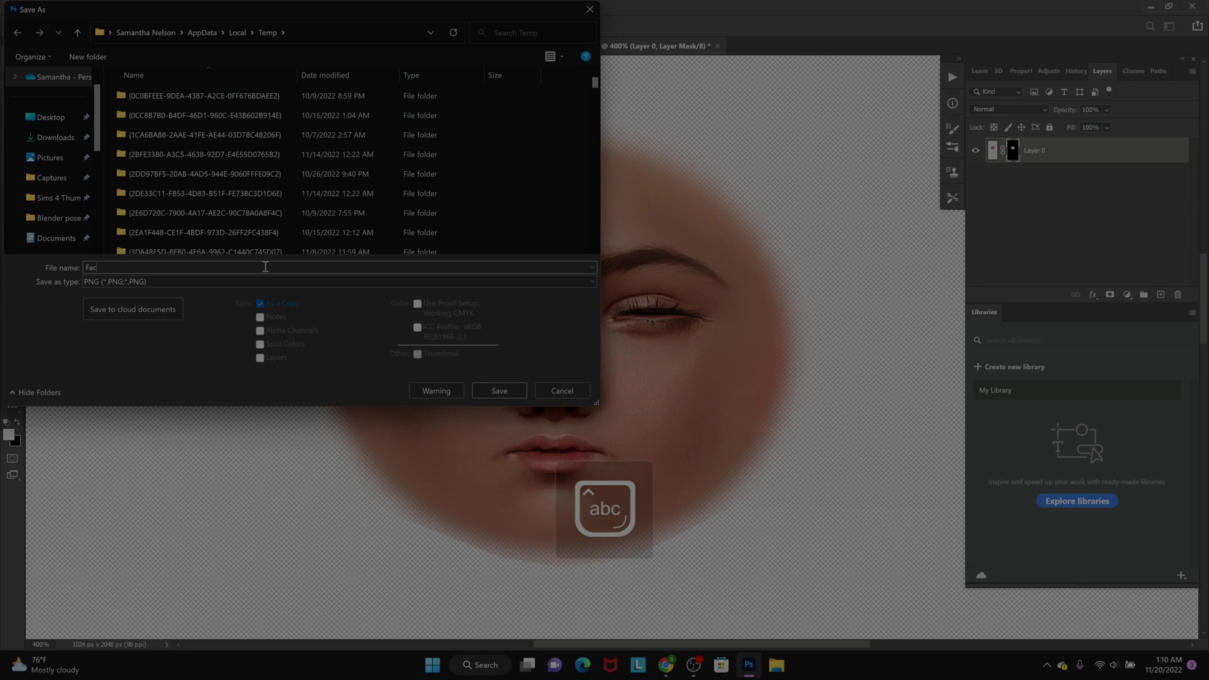
text(emask tutorial)
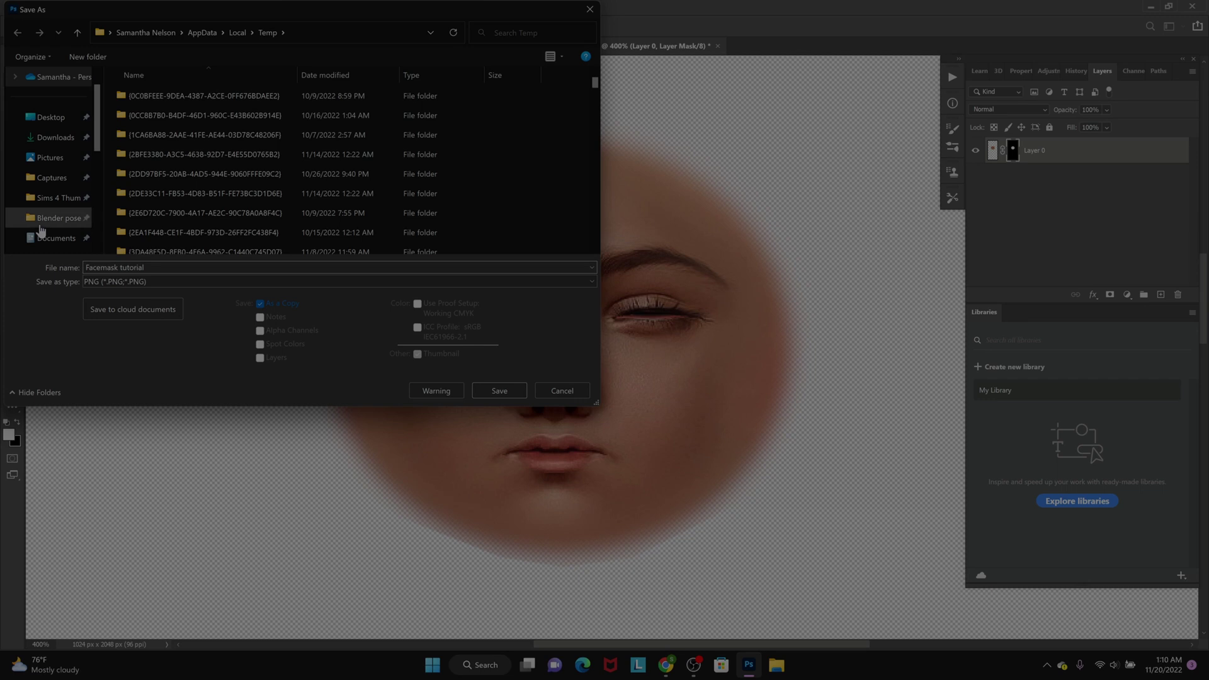
scroll(44, 230, down, 2)
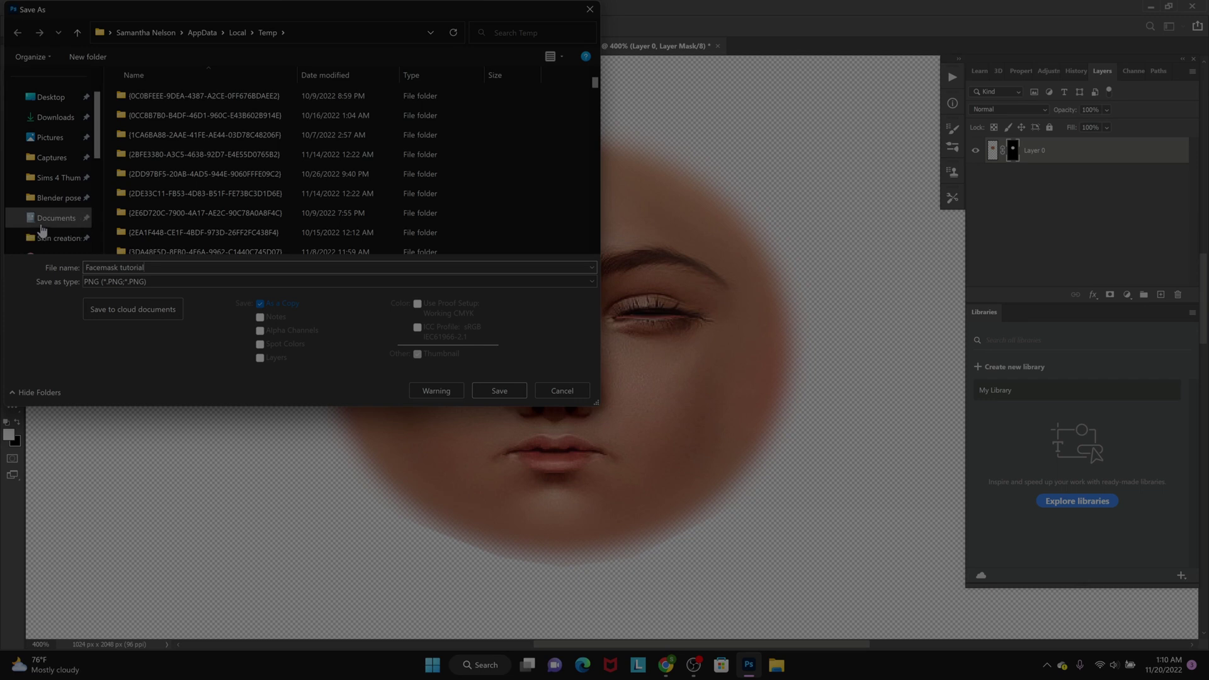
click(51, 198)
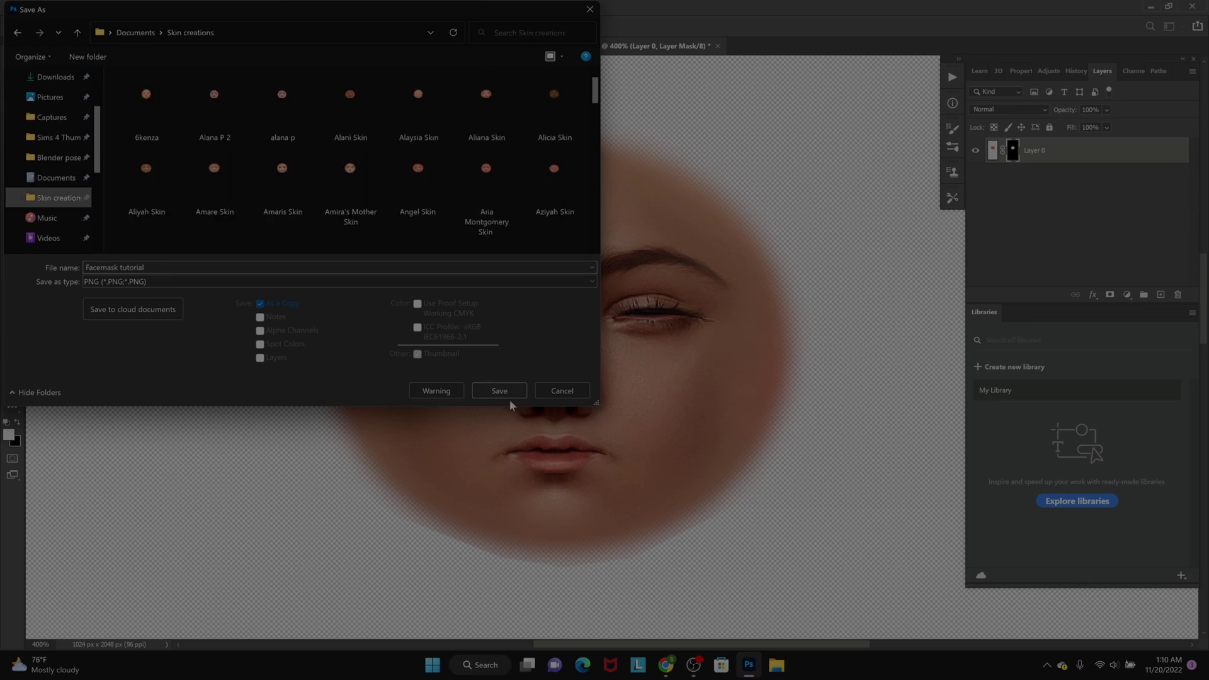
click(505, 392)
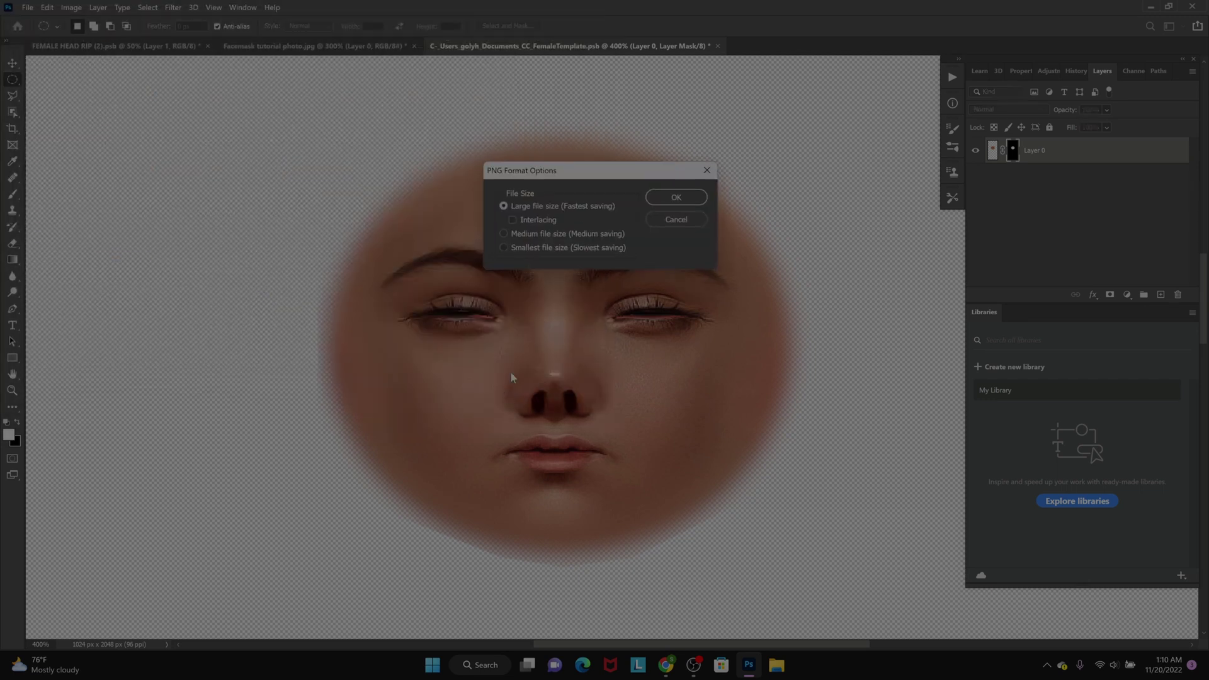
click(660, 196)
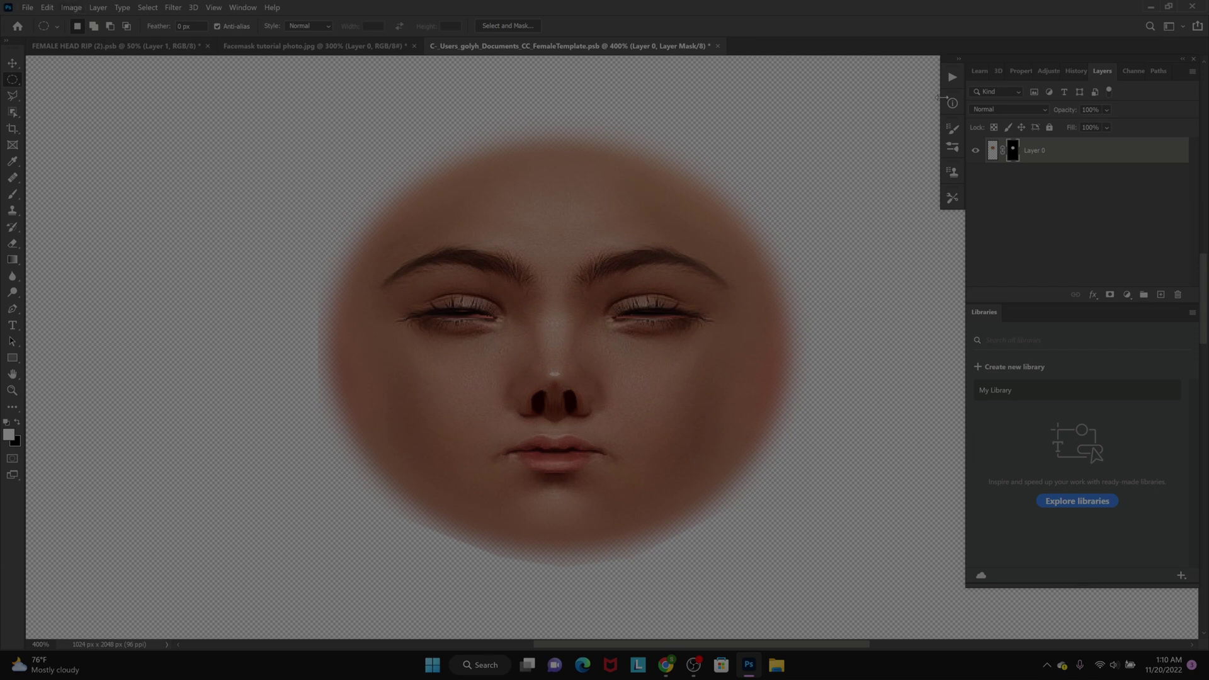
Minimise the open windows, launch S4Studio from the Sims4Studio folder on the desktop, and close the folder
click(1151, 7)
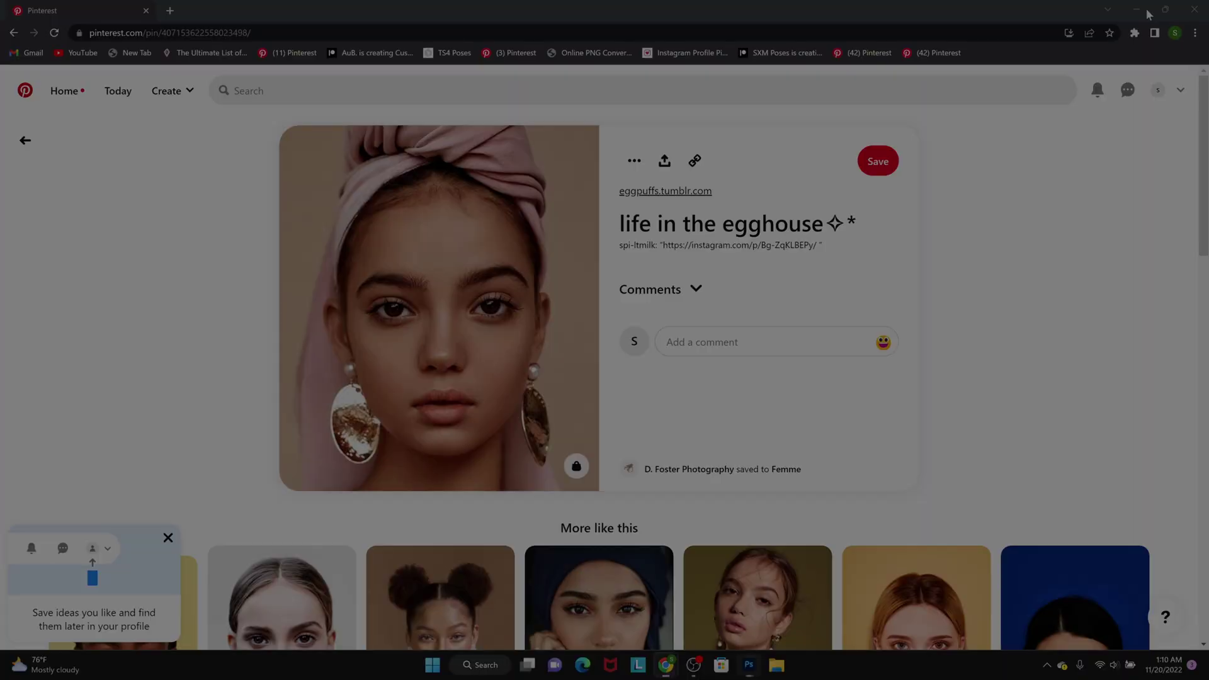
click(1141, 11)
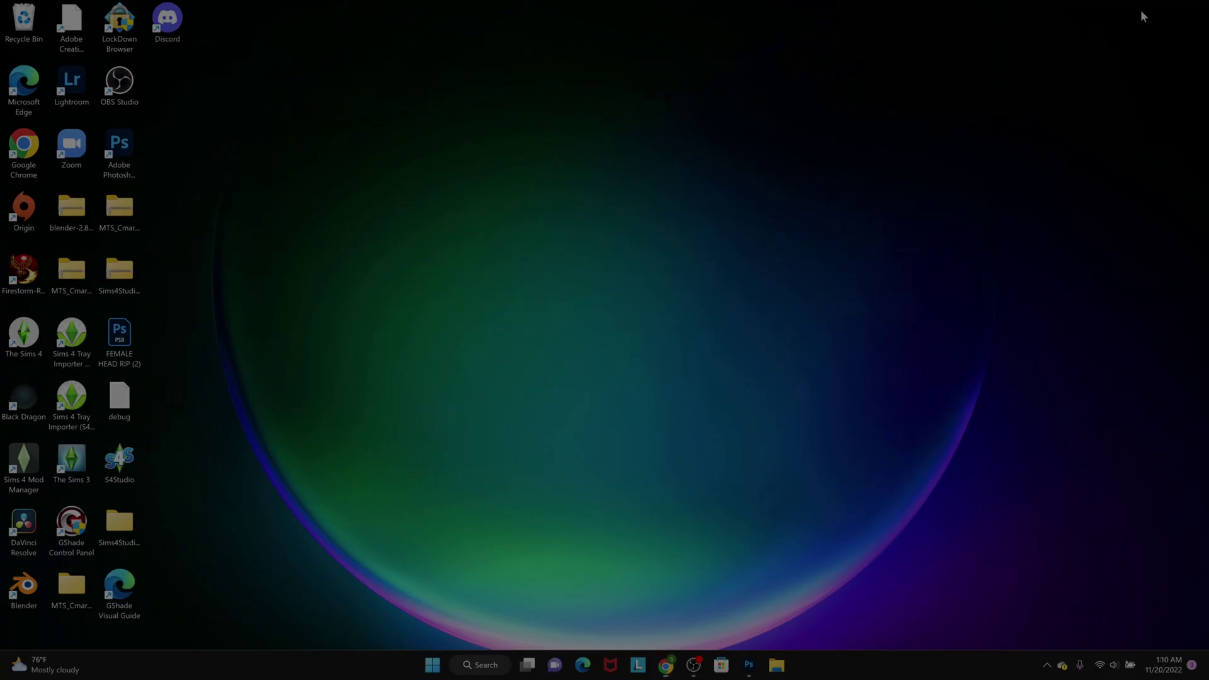
double_click(123, 540)
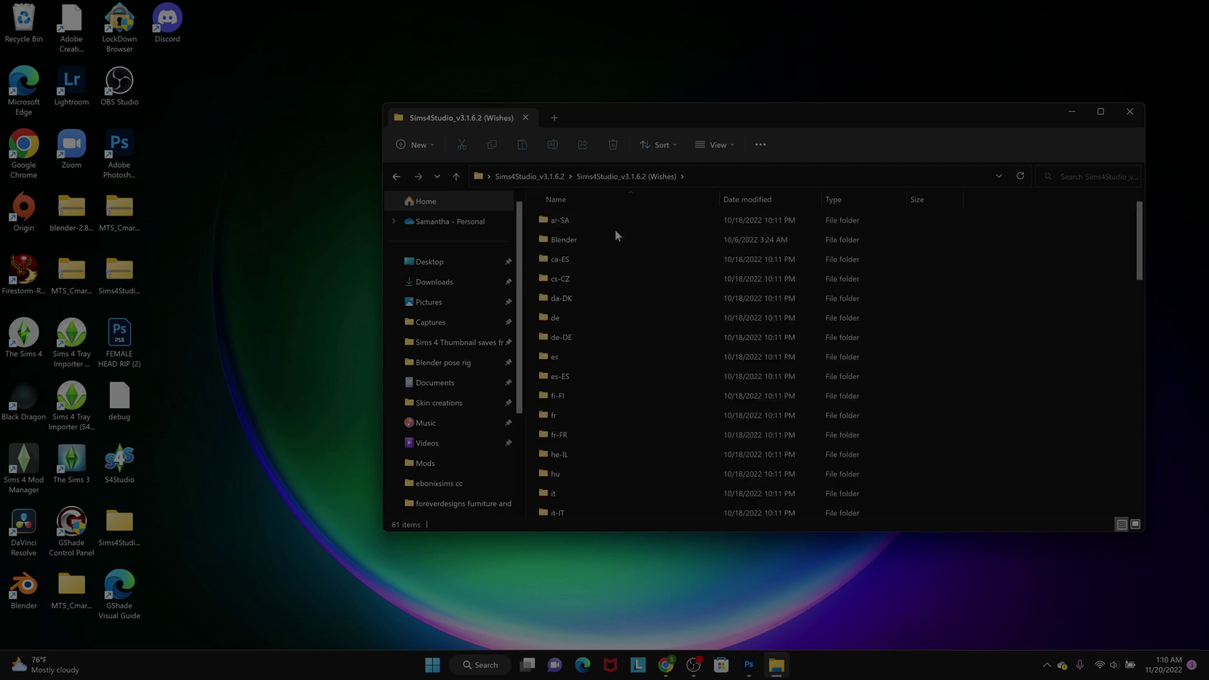
scroll(576, 380, down, 10)
scroll(576, 380, up, 3)
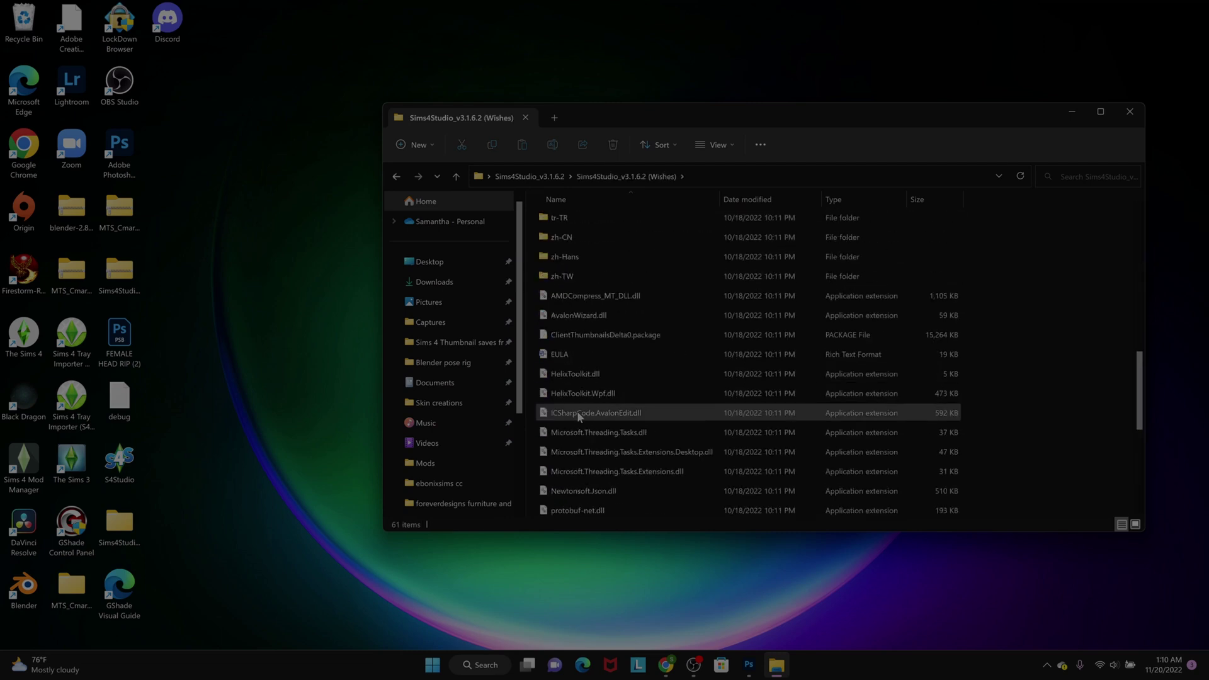
scroll(576, 378, down, 4)
click(573, 313)
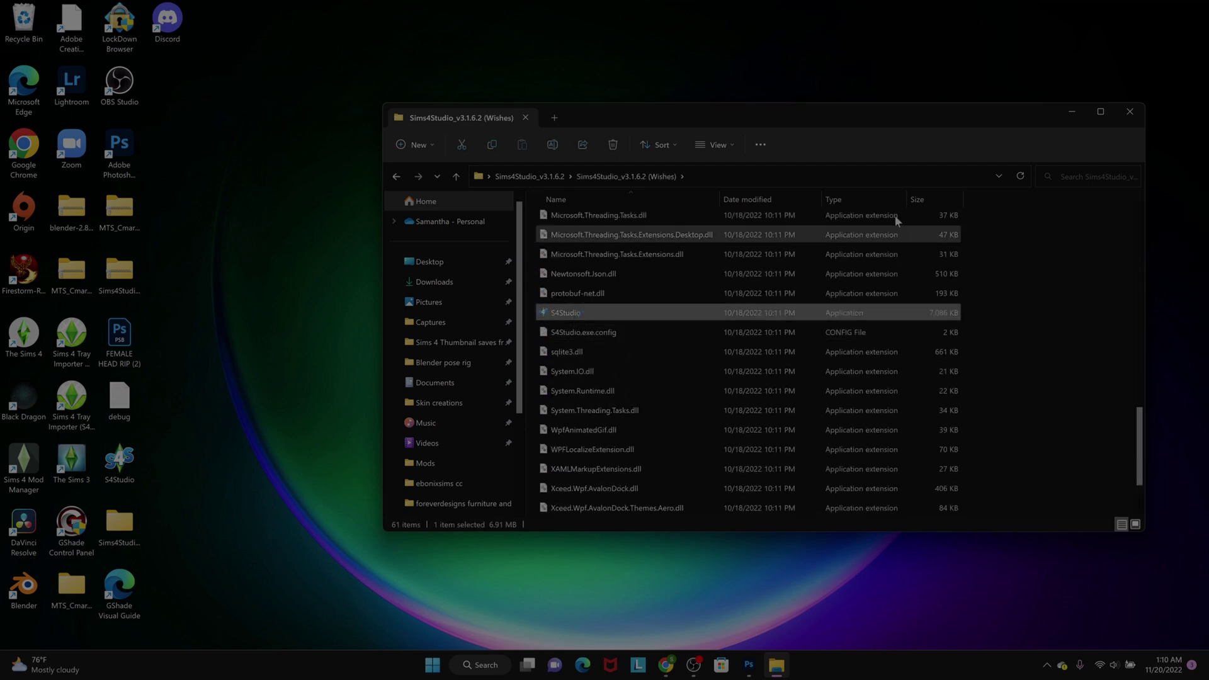
click(1130, 112)
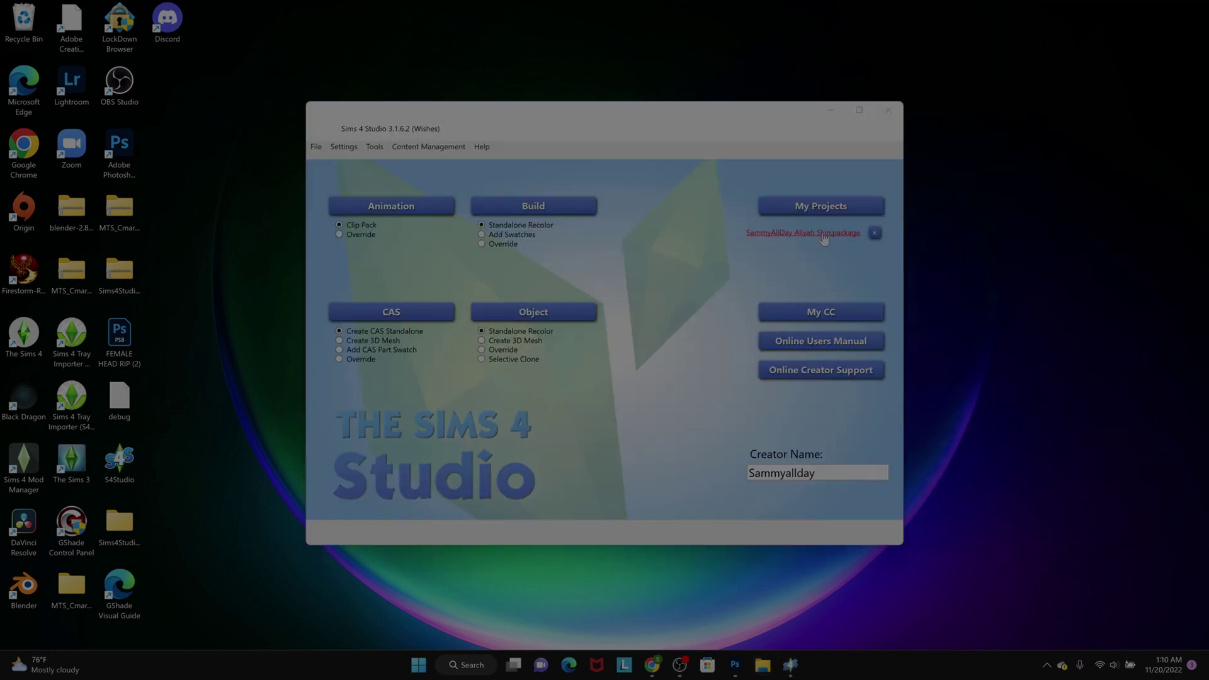
Maximise Sims 4 Studio, start a Create CAS Standalone project and filter the catalogue to the Female gender
click(859, 111)
click(208, 288)
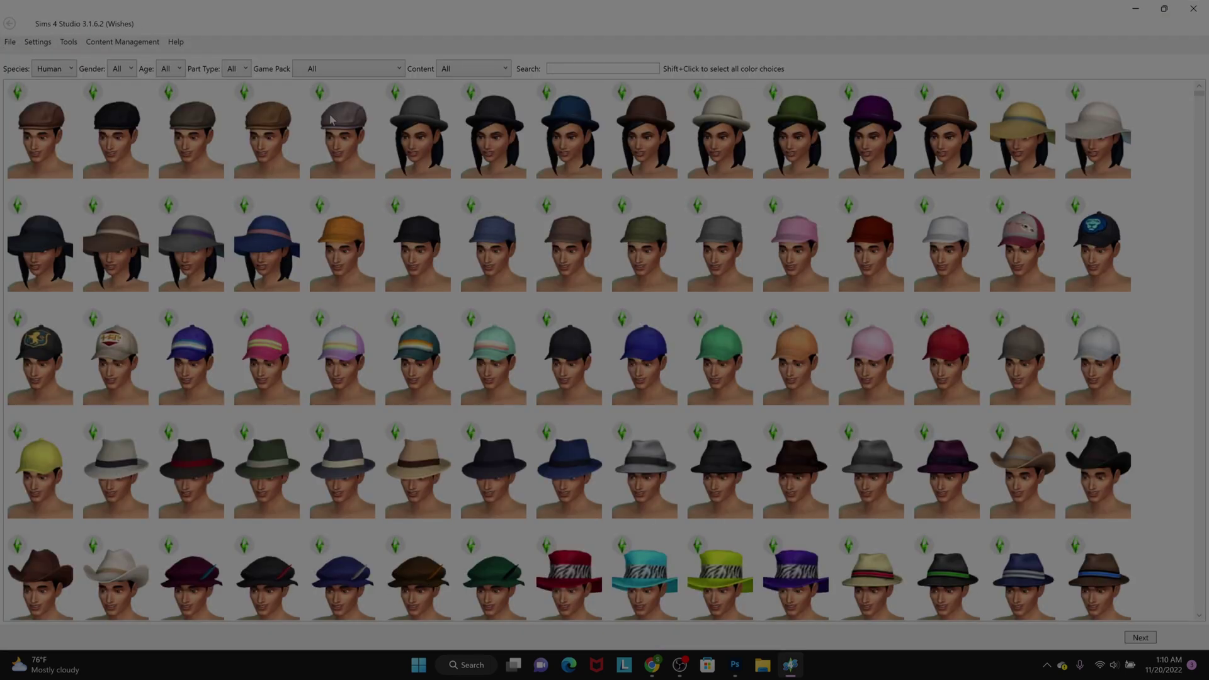
click(123, 69)
click(125, 103)
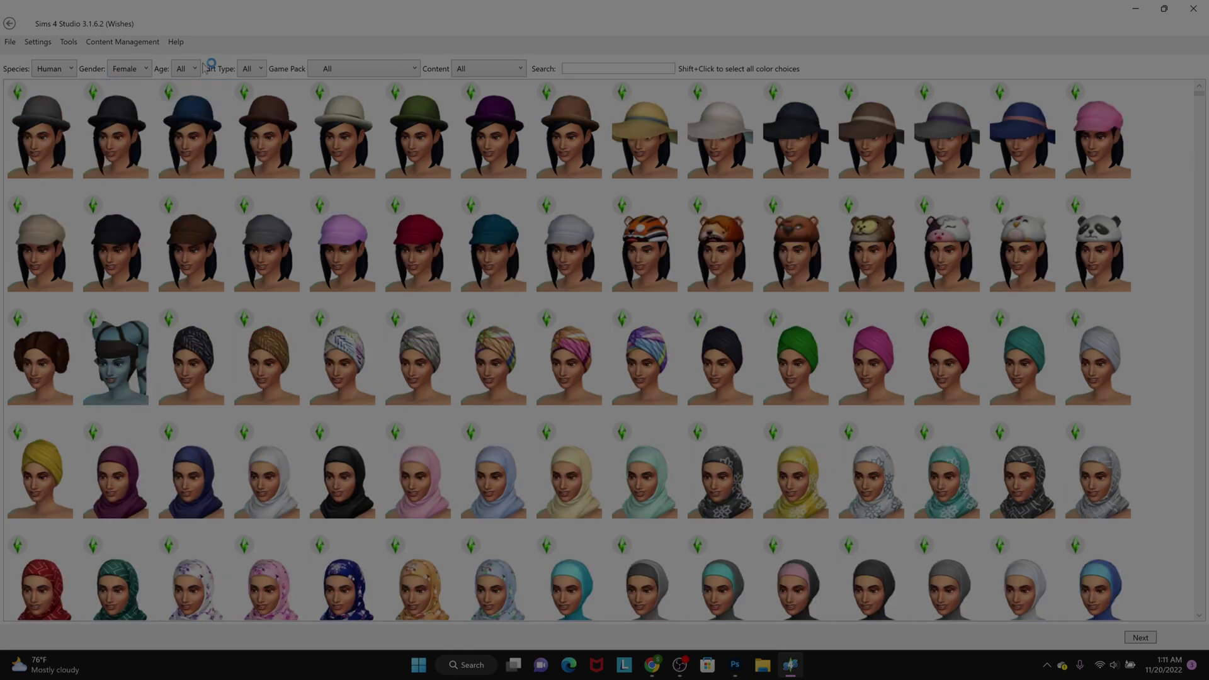
Filter the part type to Face Paint, select the white full-face paint with red lips, and proceed to saving the package
click(493, 71)
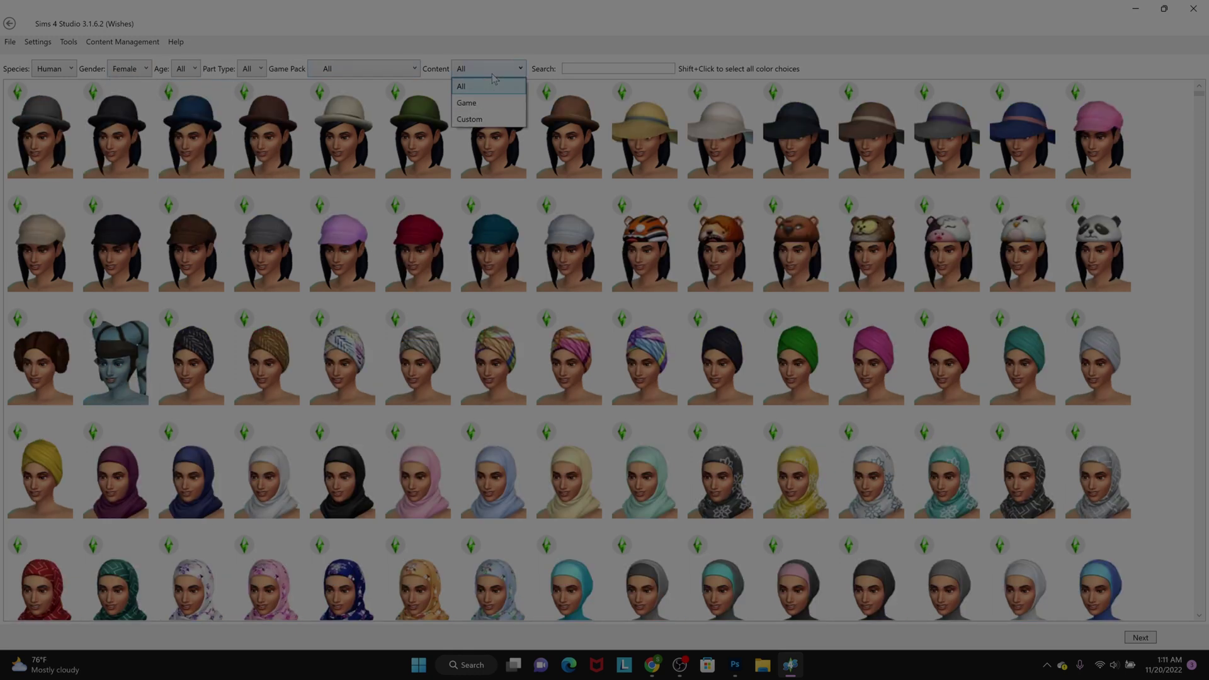
click(250, 71)
click(251, 71)
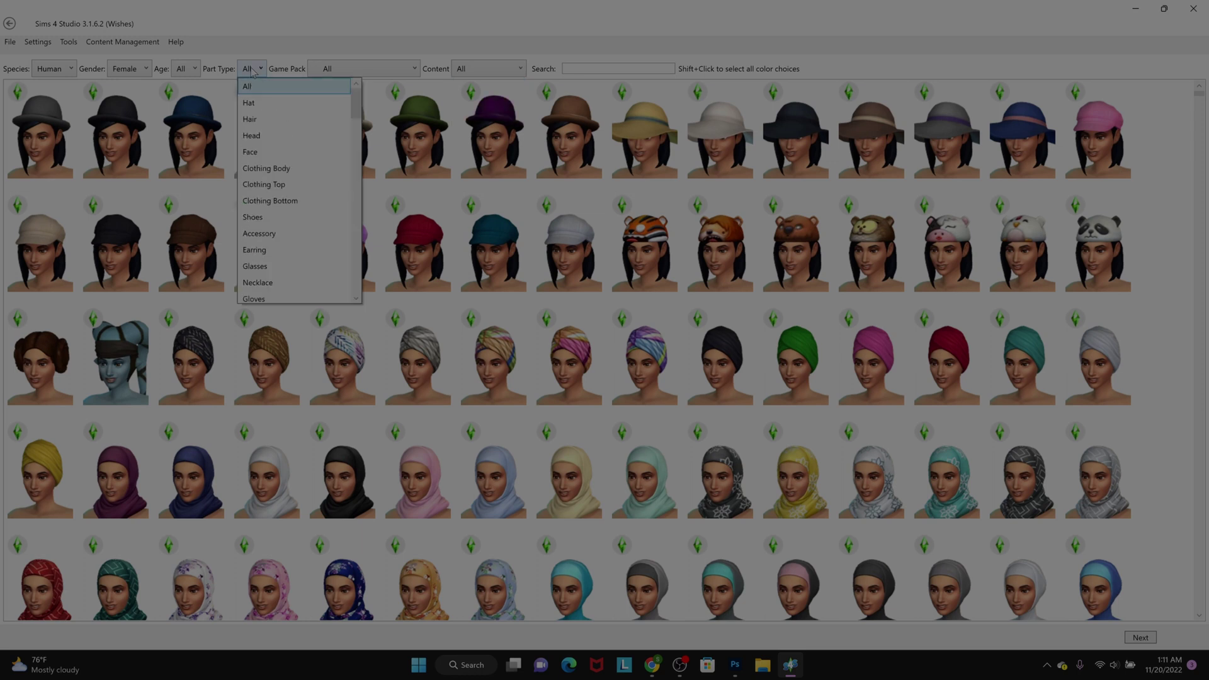
scroll(294, 126, down, 3)
scroll(296, 145, down, 6)
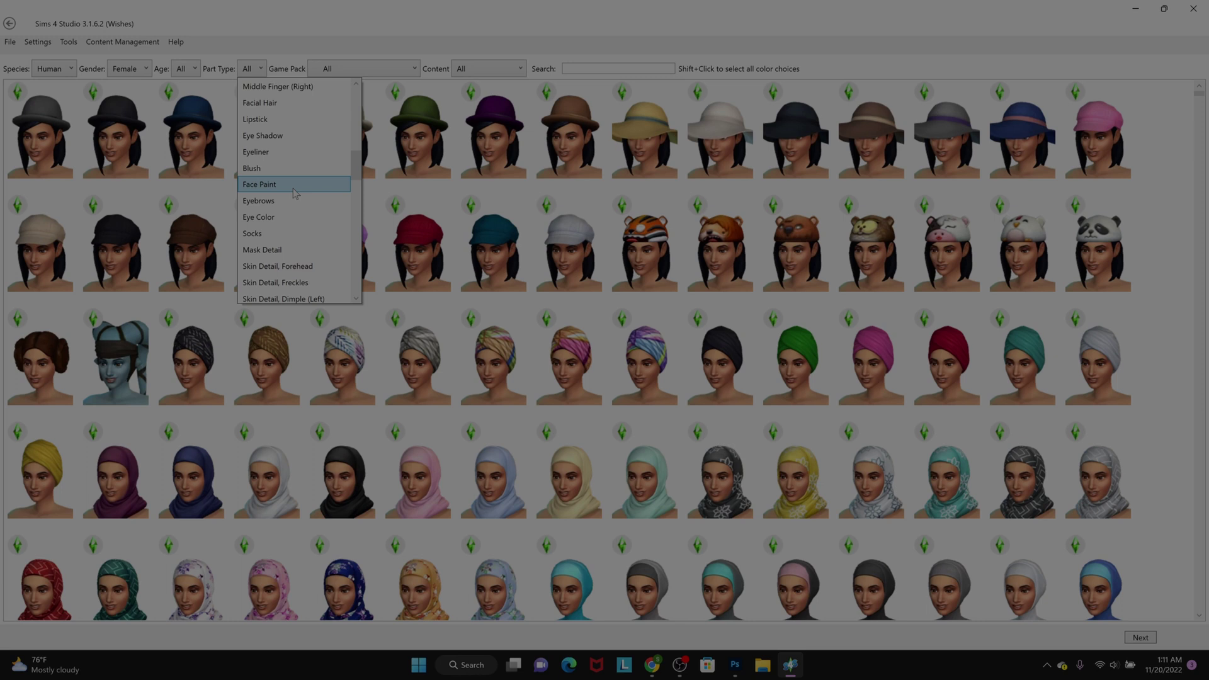
click(293, 186)
click(34, 235)
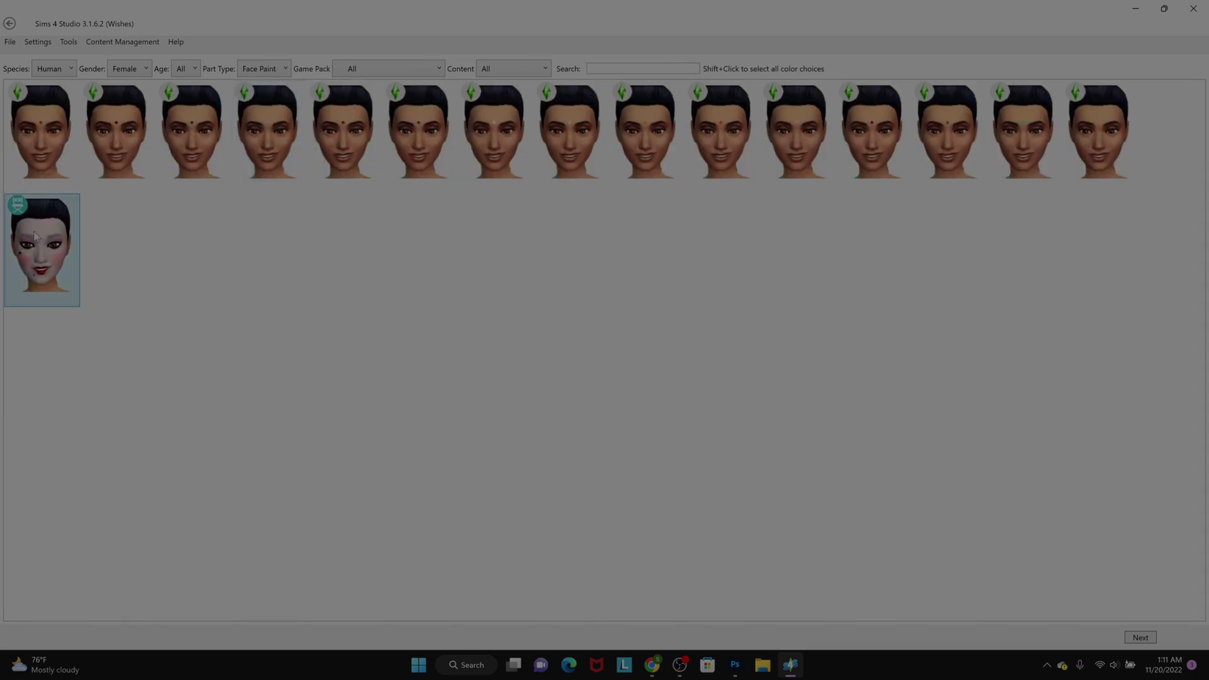
click(1157, 637)
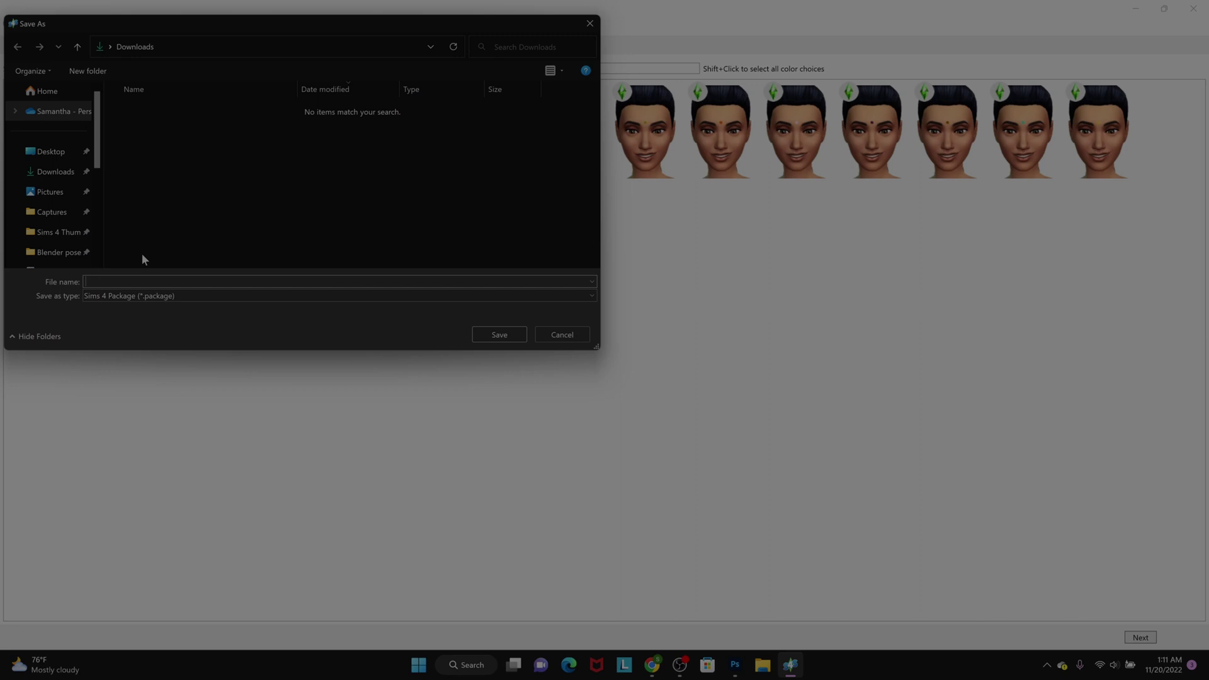
Name the new package "SammyAllDay Facemask Tutorial Picture"
key(Caps_Lock)
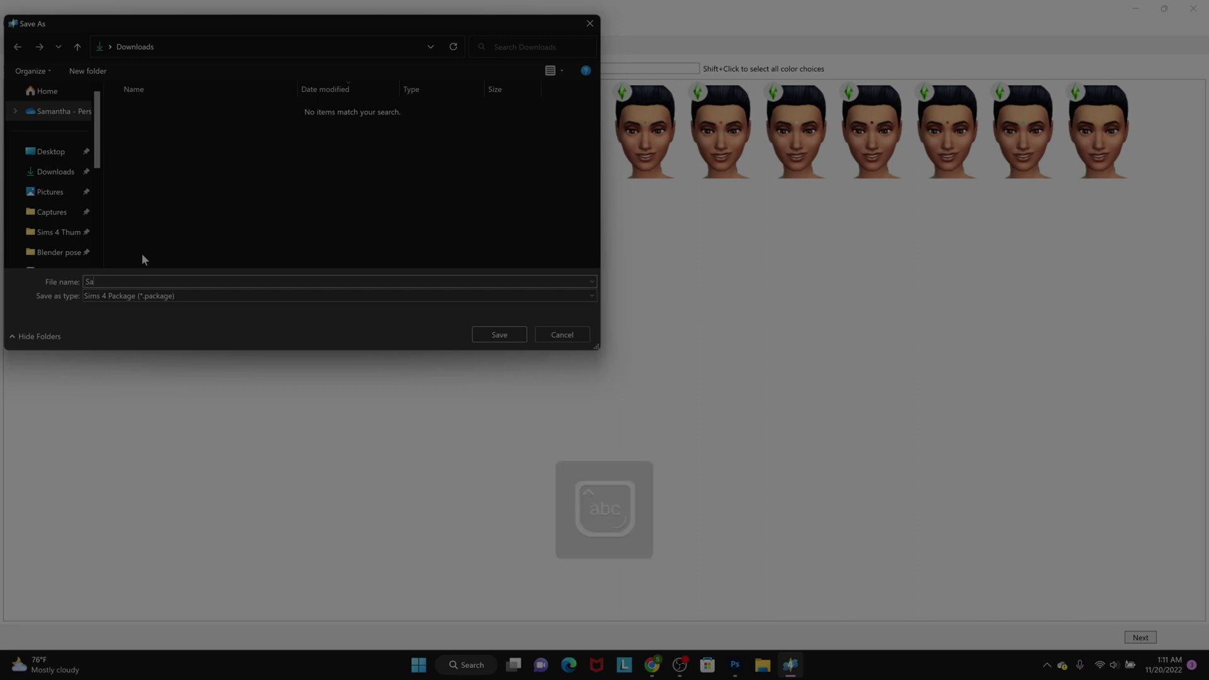
text(ammy)
text(AllDay Facemask Tutorial)
key(Caps_Lock)
text(Picture)
Save the package in Documents > Electronic Arts > The Sims 4 > Mods > skin creations
scroll(67, 228, down, 1)
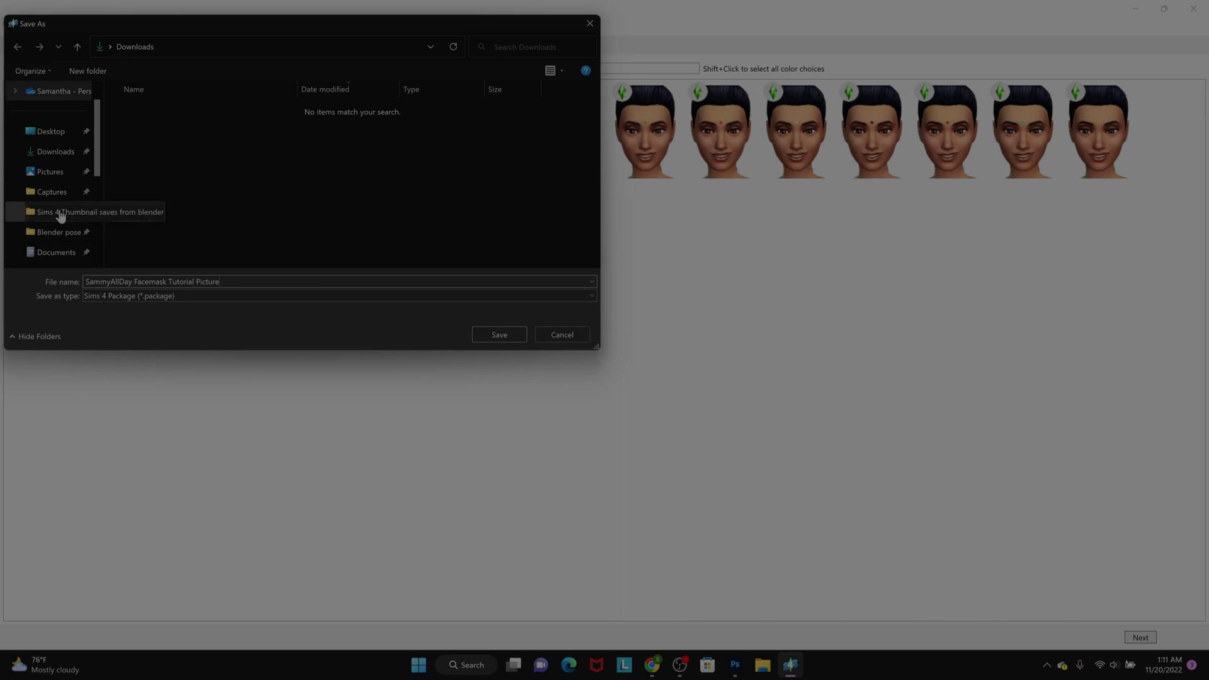
scroll(61, 216, down, 2)
click(55, 171)
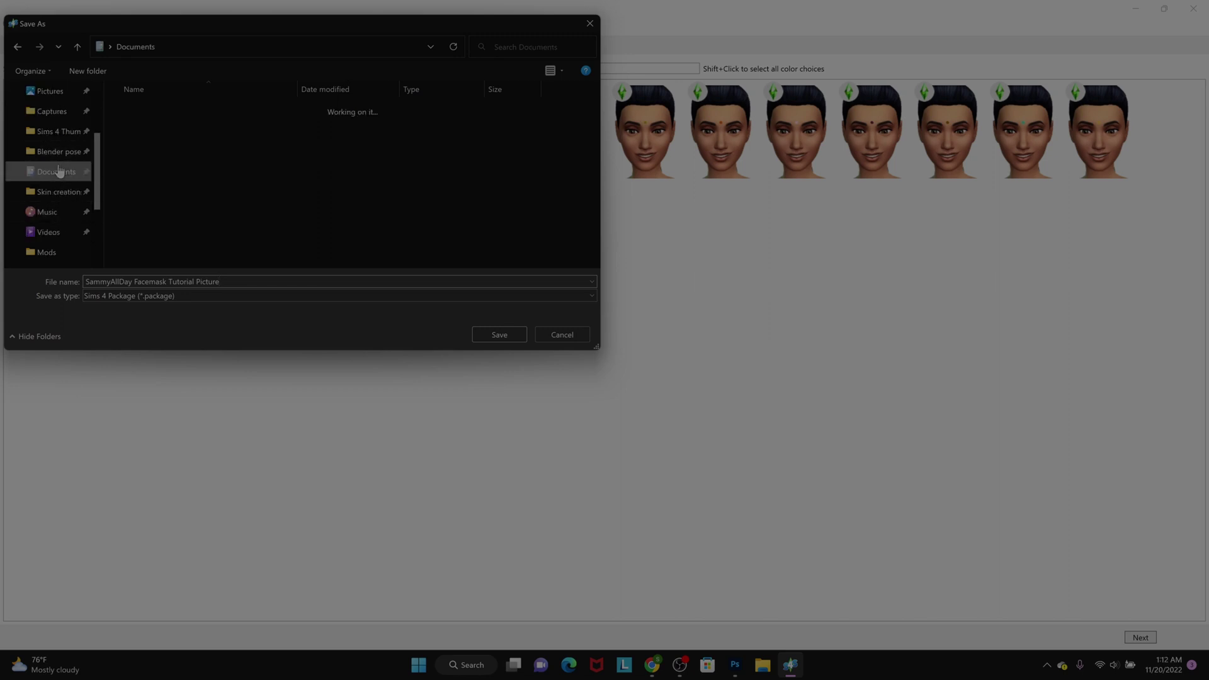
double_click(167, 247)
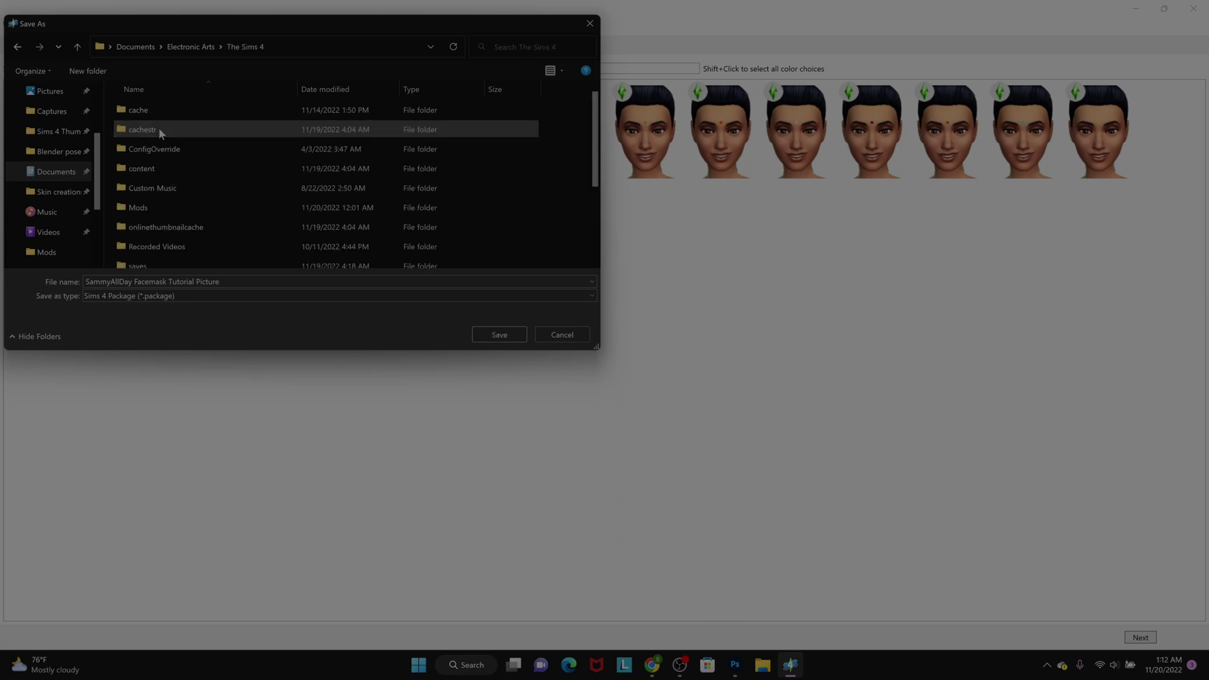
double_click(160, 129)
scroll(172, 187, down, 3)
scroll(161, 151, up, 1)
double_click(151, 128)
scroll(151, 181, down, 4)
scroll(151, 183, down, 8)
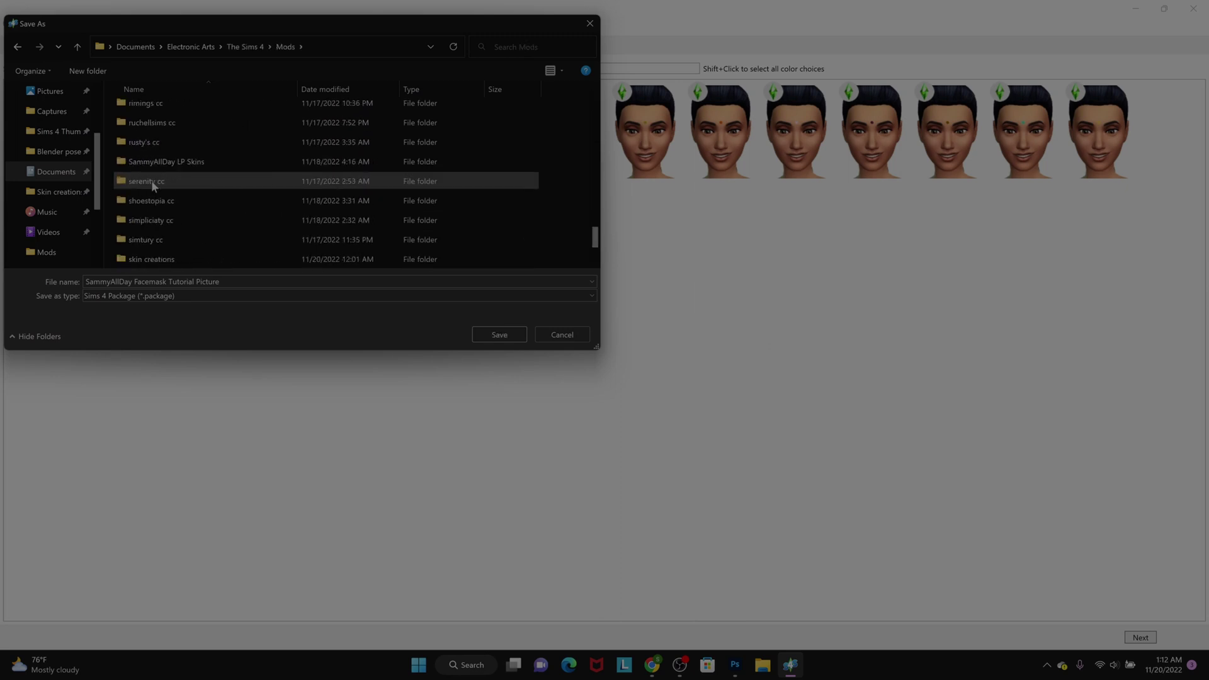
double_click(152, 182)
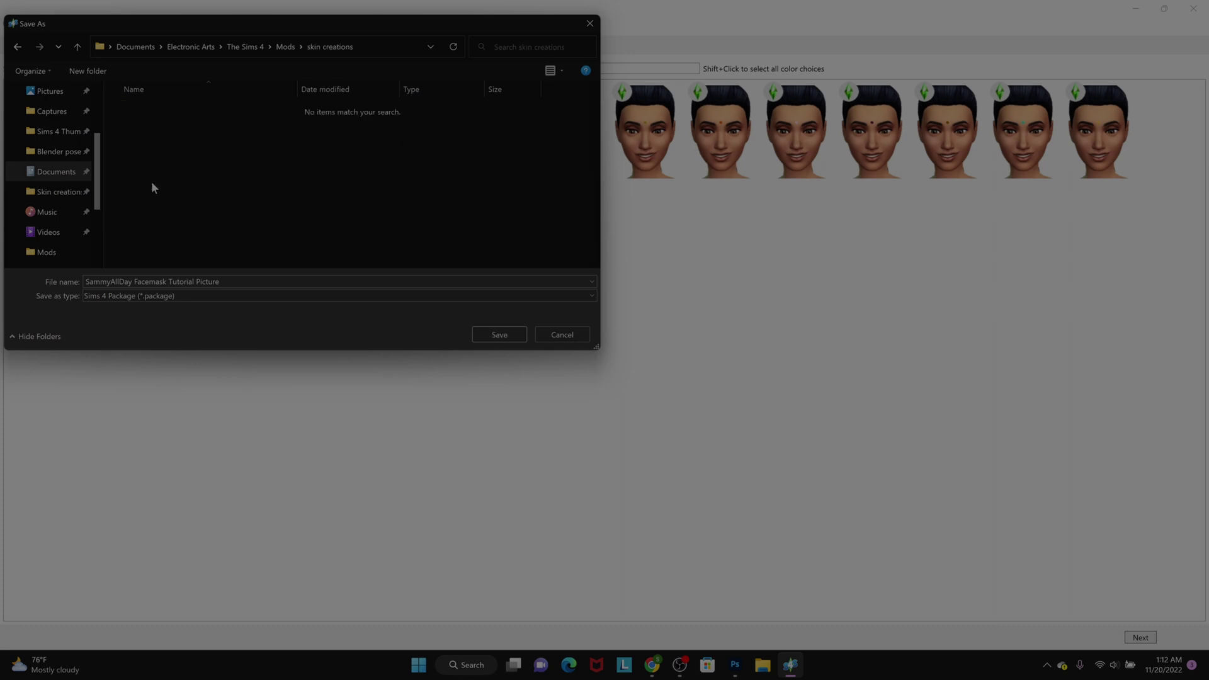
click(501, 339)
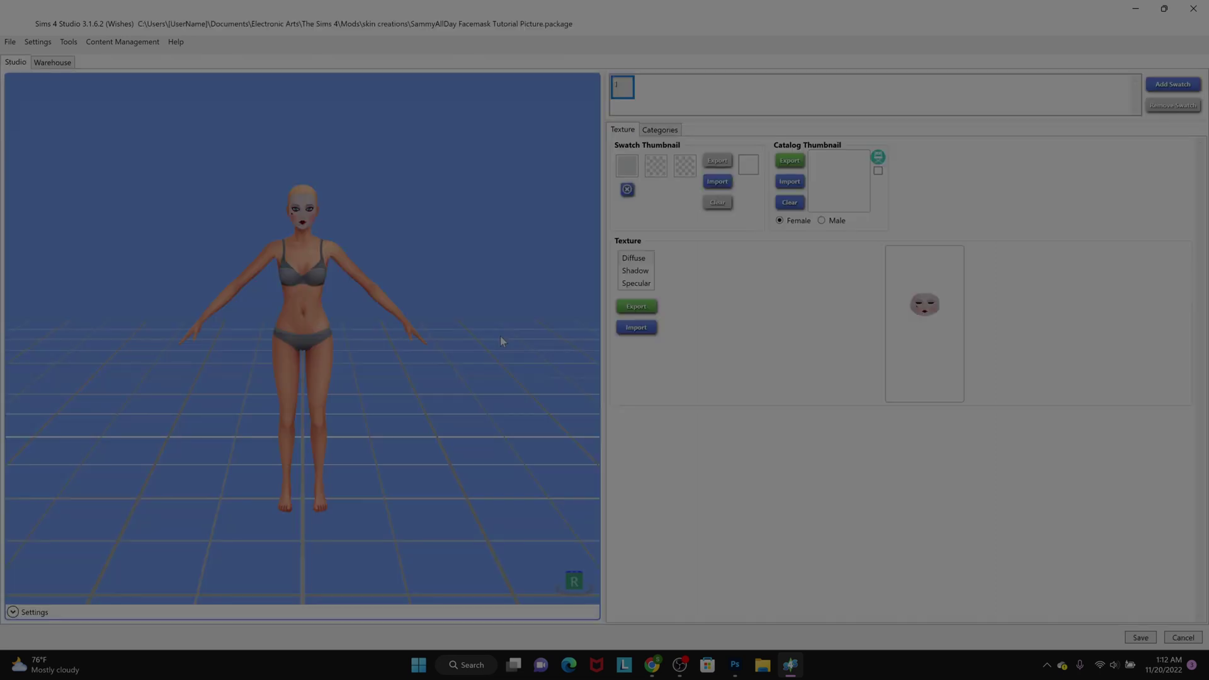
Make the face paint's specular texture blank, return to the Diffuse texture and remove the swatch thumbnail's colour
scroll(409, 312, up, 5)
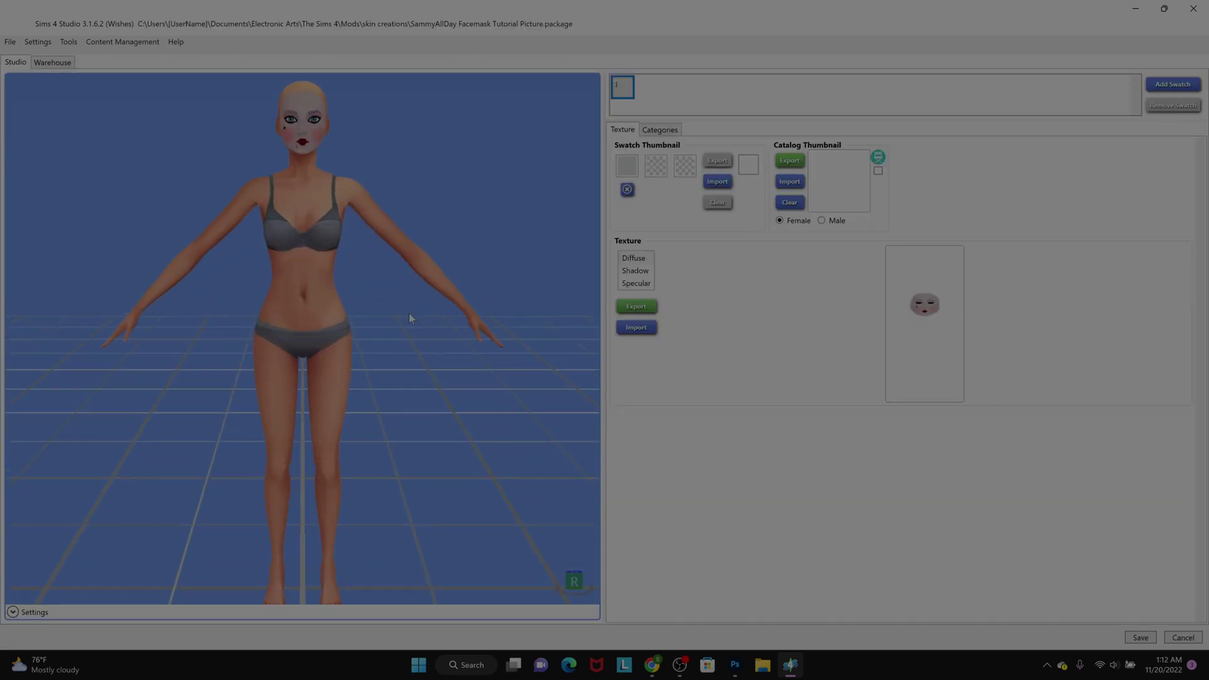
scroll(387, 321, up, 5)
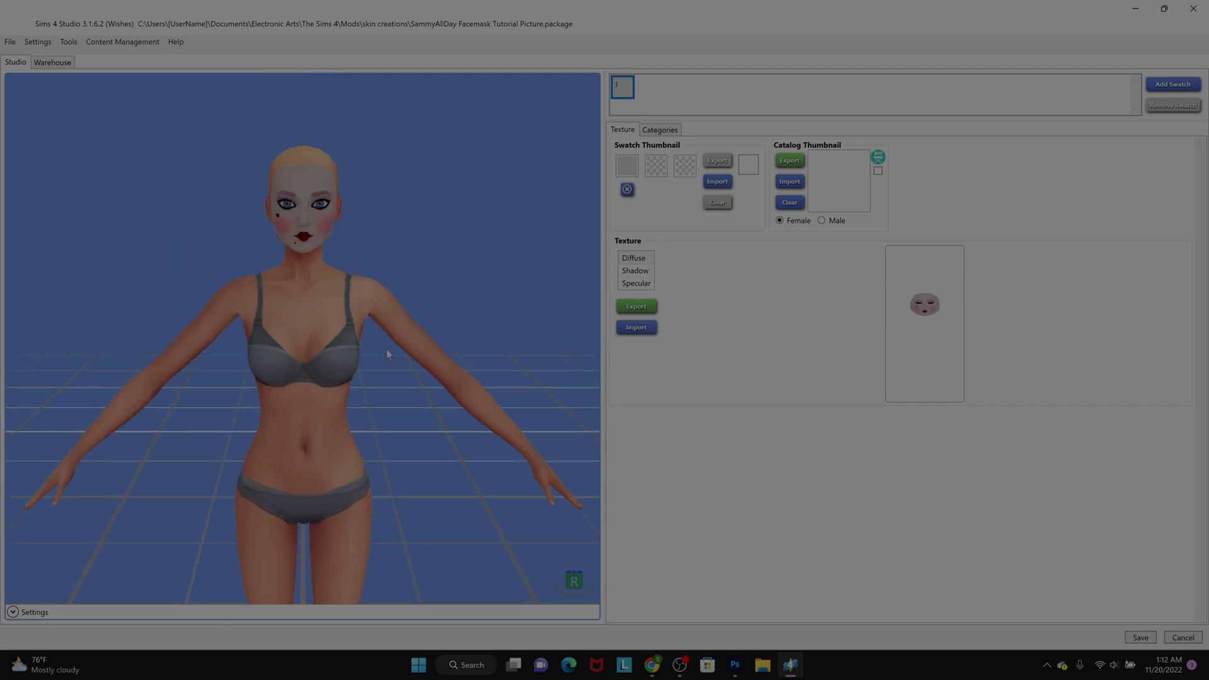
drag(372, 223, 367, 251)
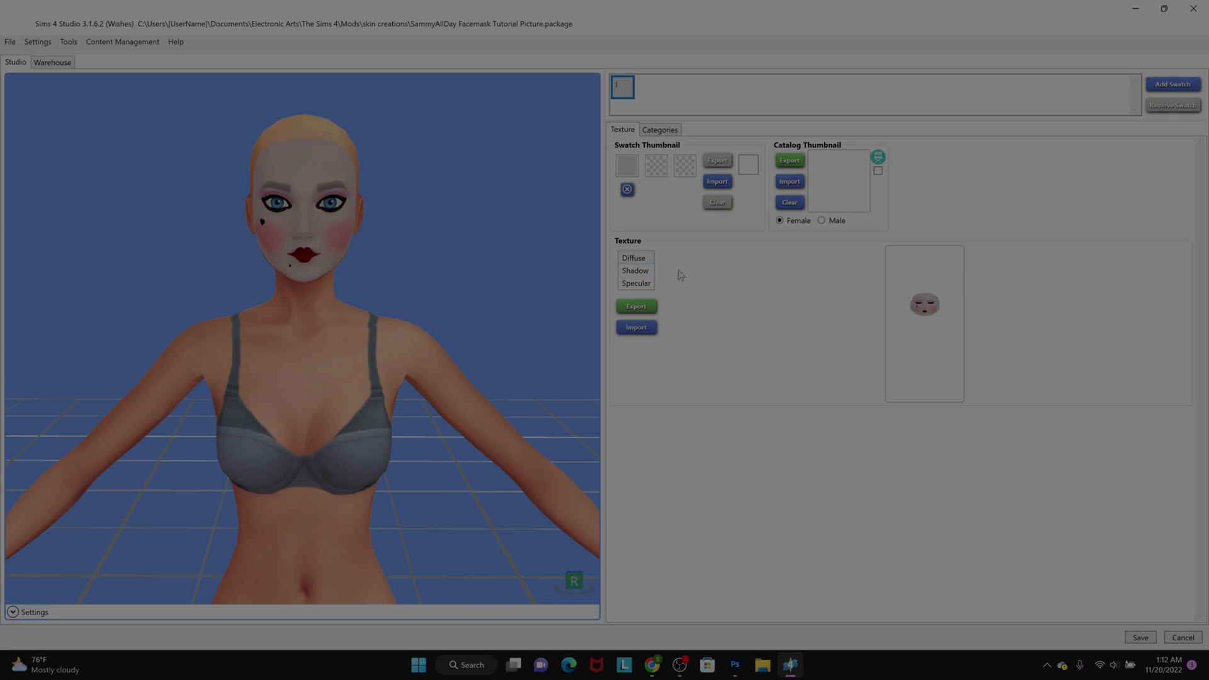
click(649, 288)
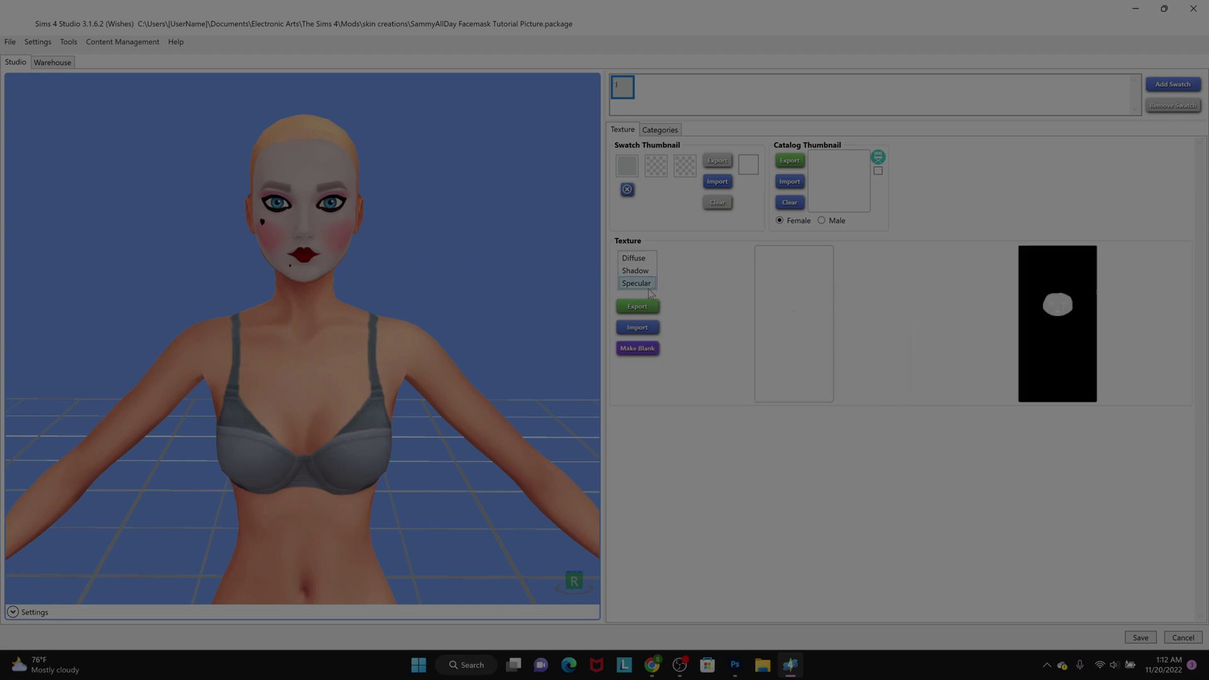
click(653, 350)
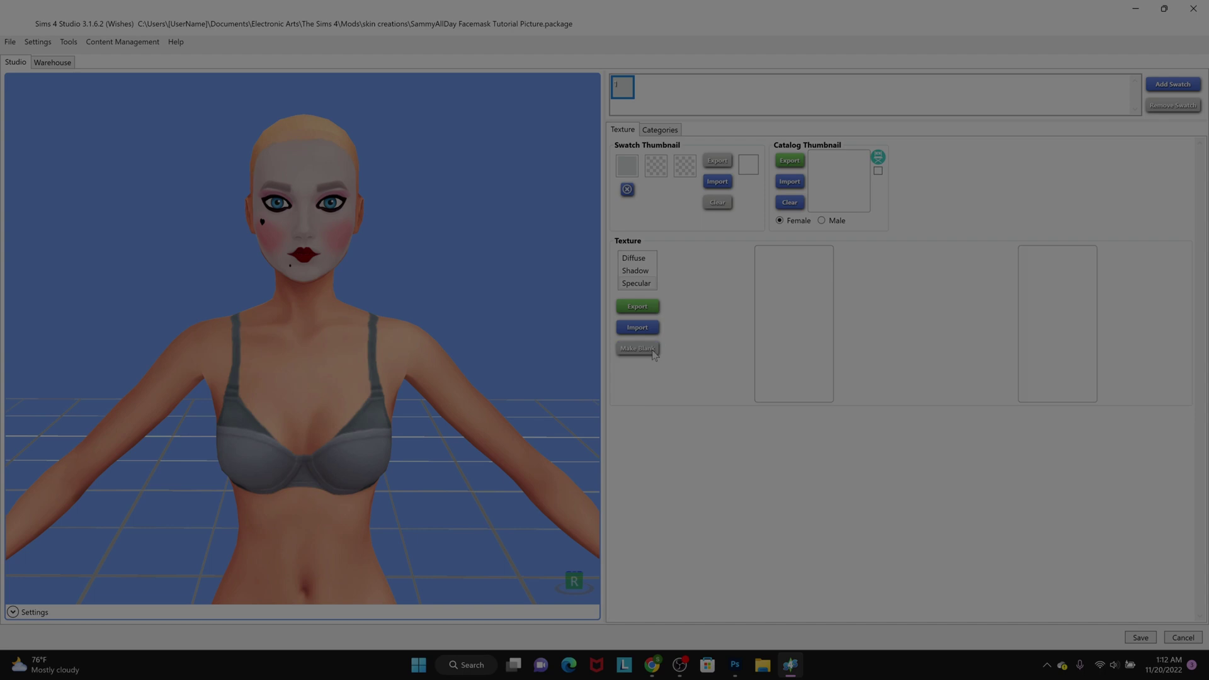
click(649, 260)
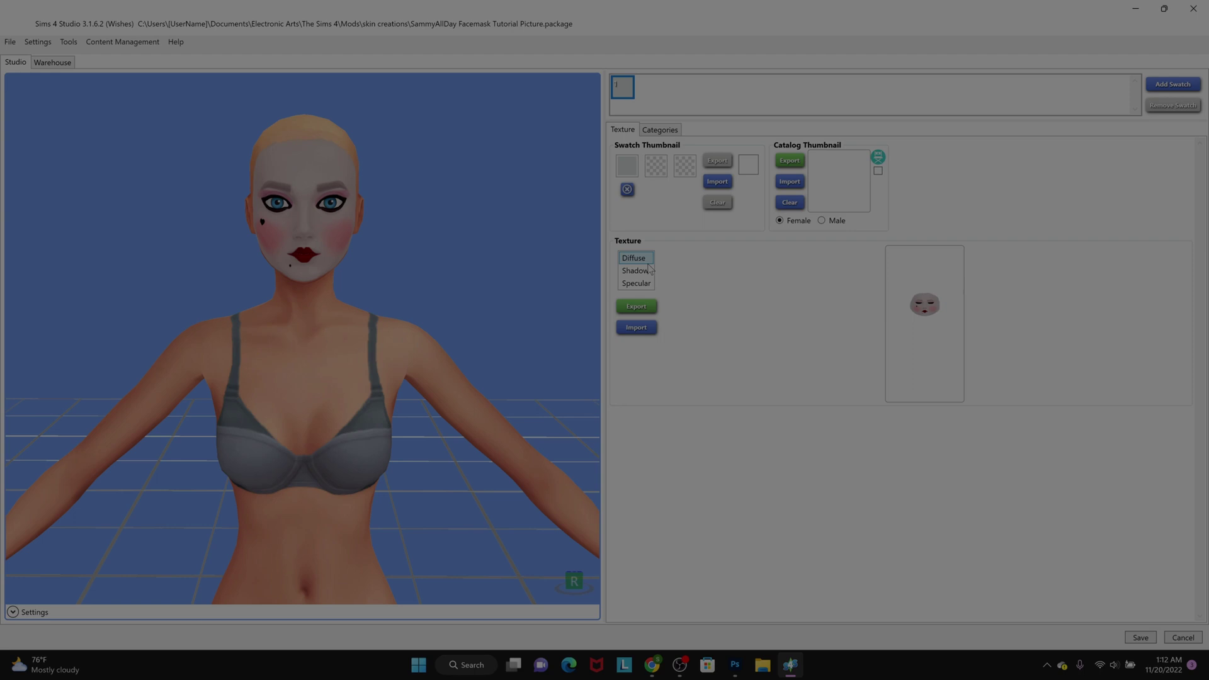
click(627, 190)
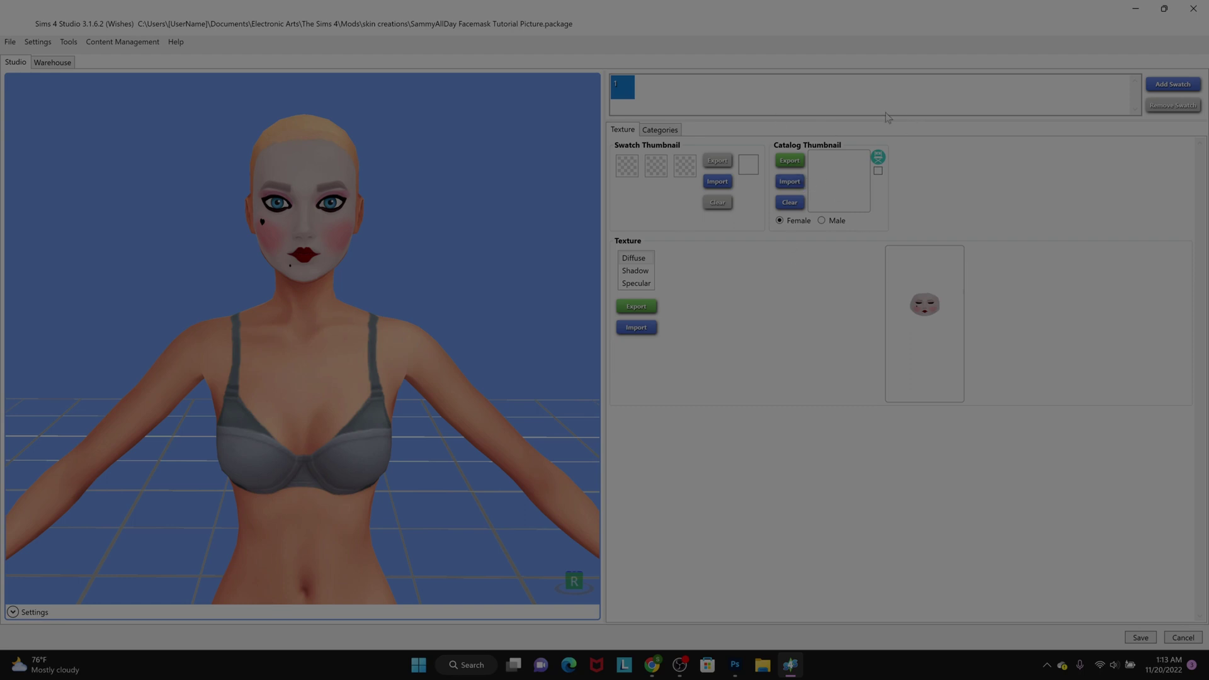
click(789, 185)
click(56, 172)
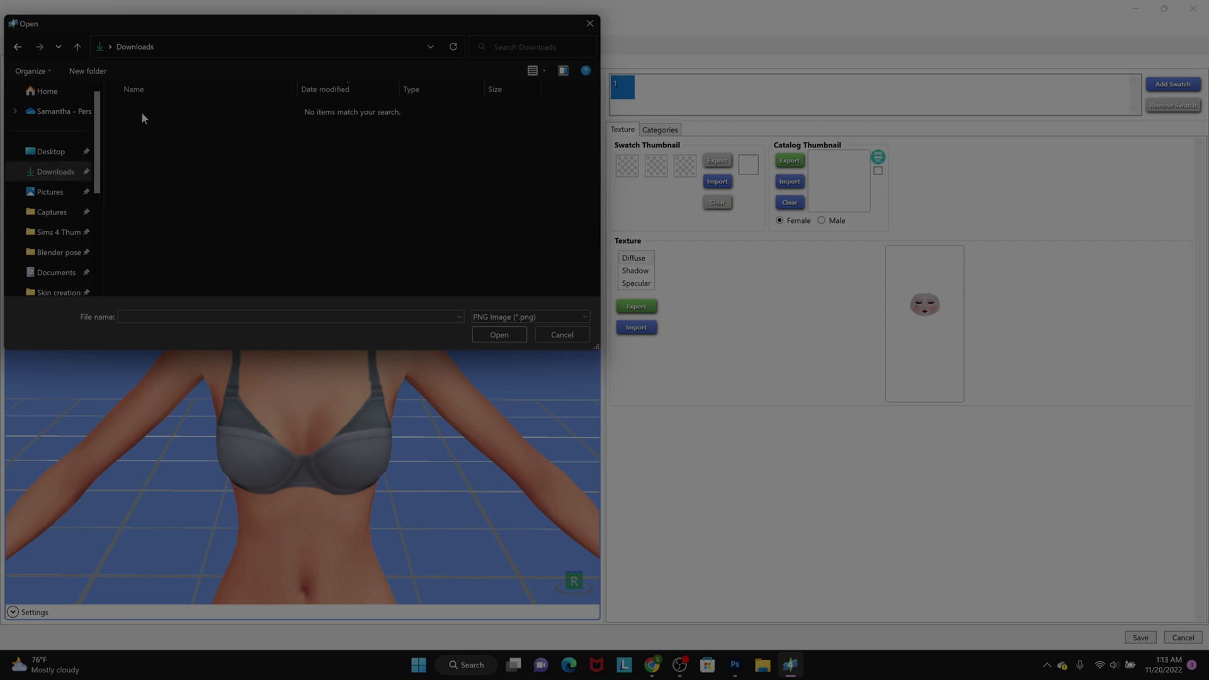
click(590, 24)
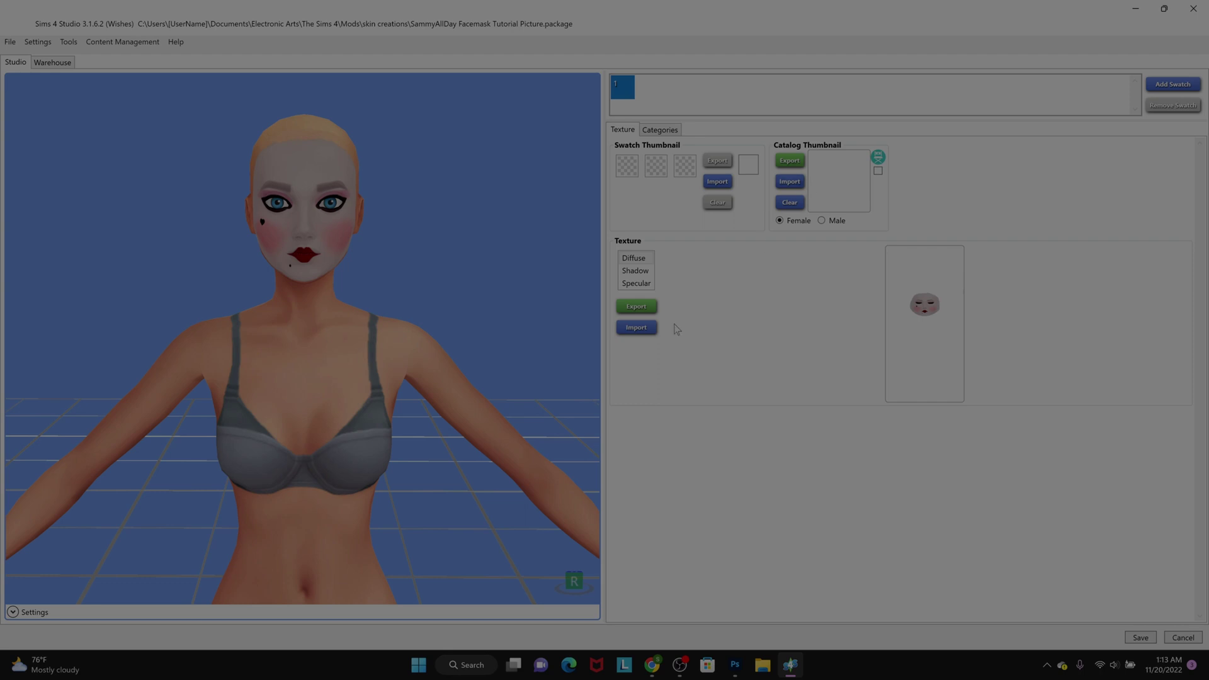
Import the "Facemask tutorial" image from the Skin creations folder as the diffuse texture and check it on the model's face
click(642, 329)
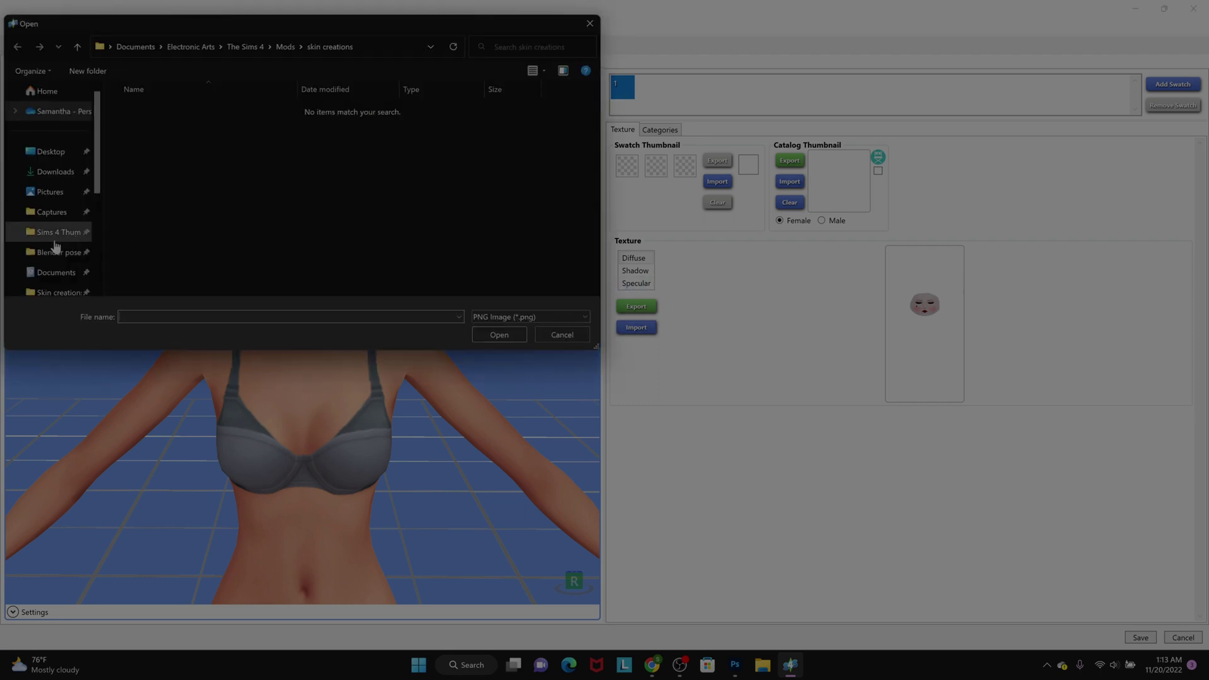
click(67, 292)
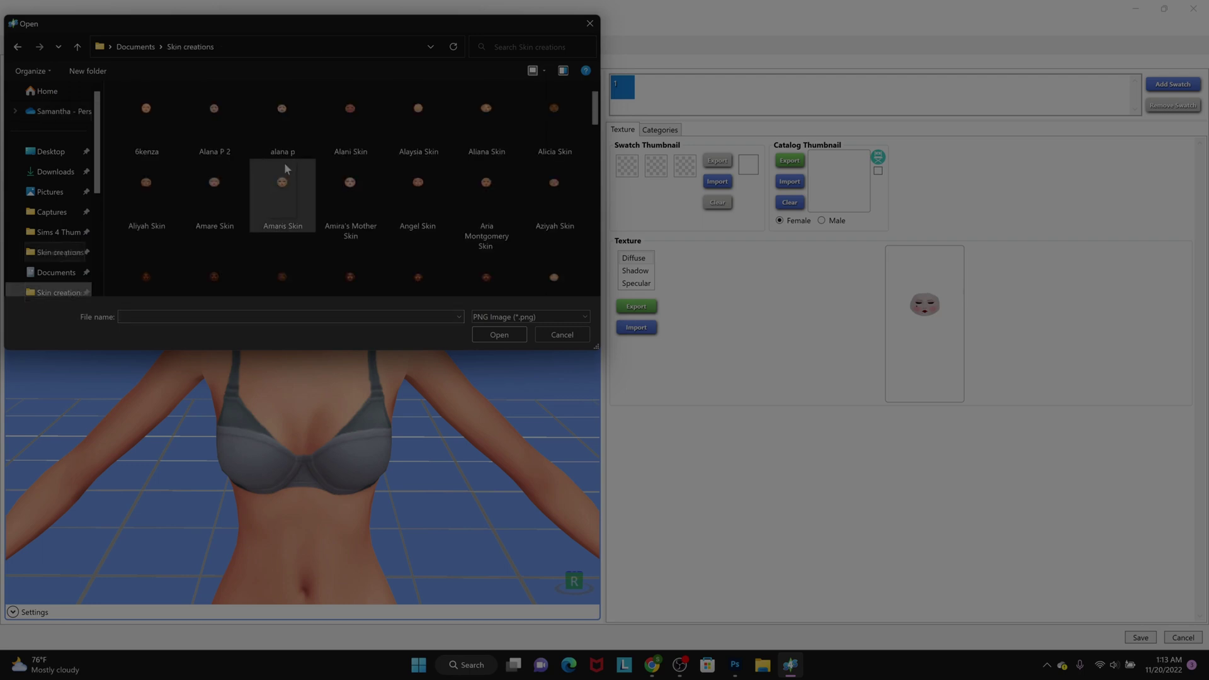
scroll(283, 168, down, 10)
click(283, 168)
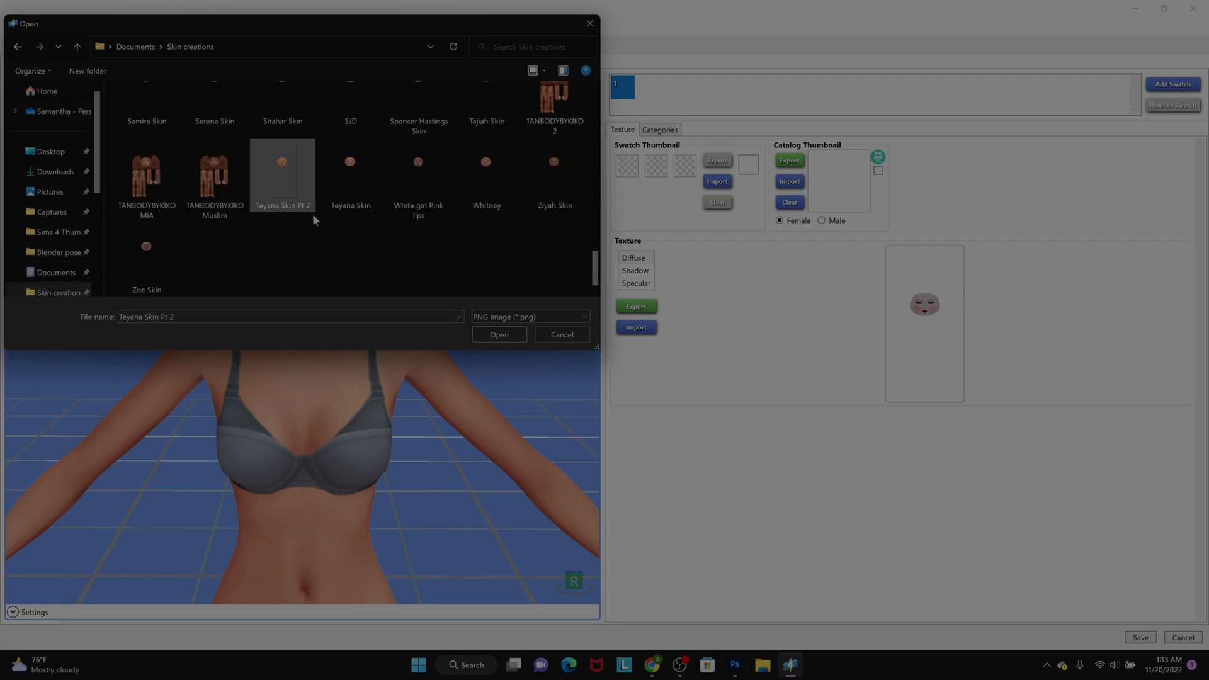
key(f)
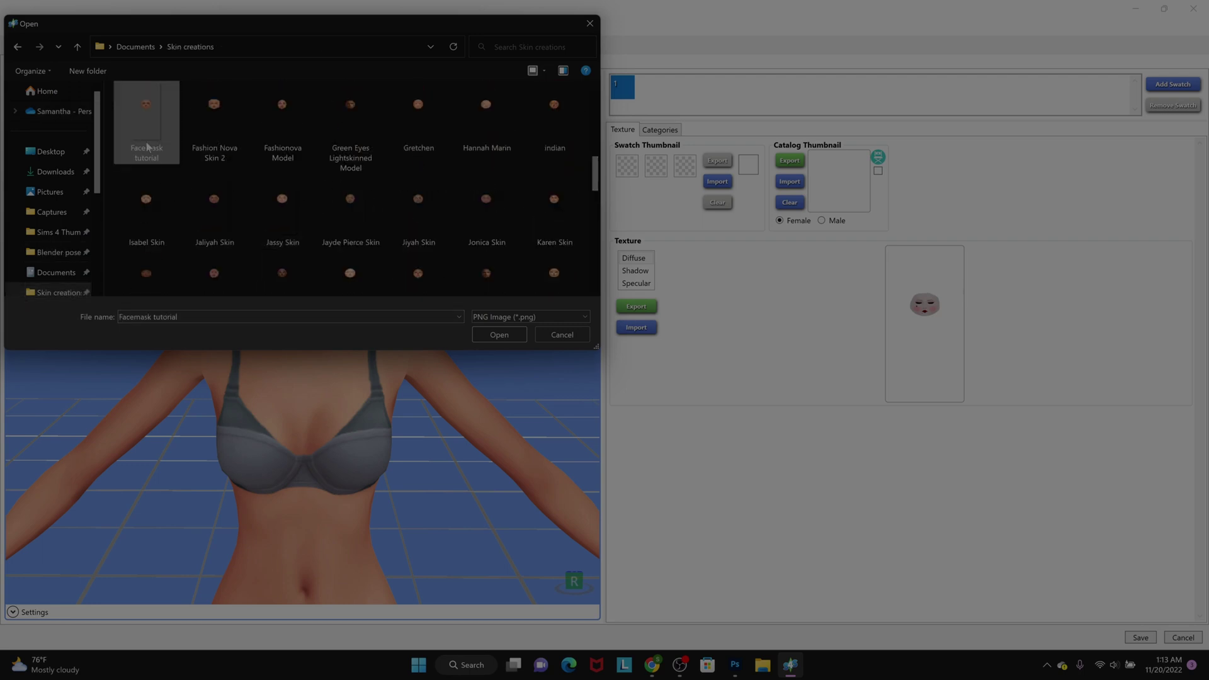
click(508, 336)
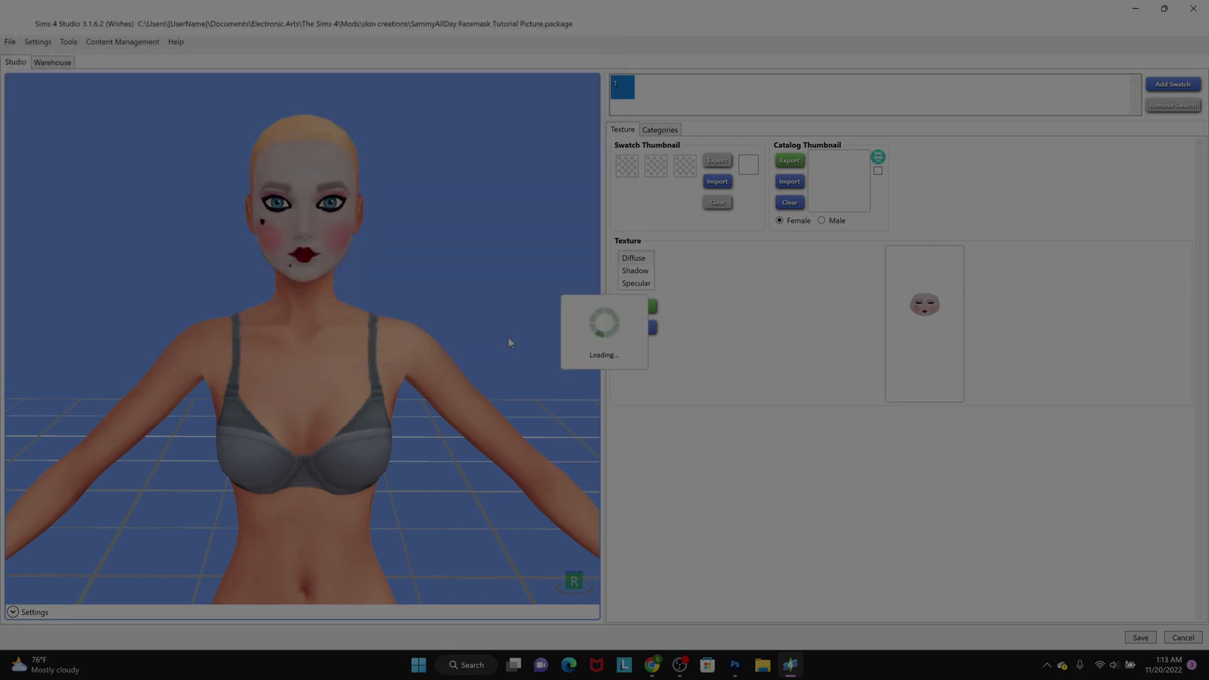
scroll(453, 346, up, 5)
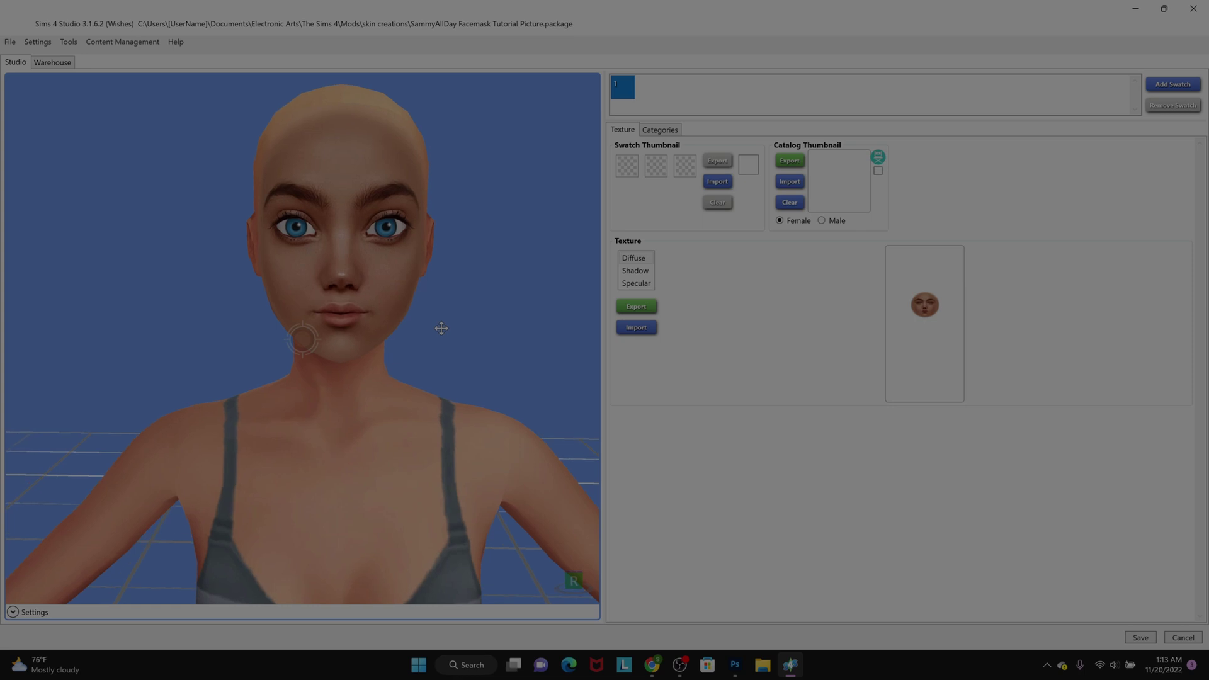
mouse_move(441, 328)
mouse_down()
mouse_move(227, 325)
mouse_move(455, 358)
mouse_move(548, 333)
mouse_move(436, 282)
mouse_move(421, 322)
mouse_move(445, 341)
mouse_move(441, 333)
mouse_up()
scroll(435, 289, up, 5)
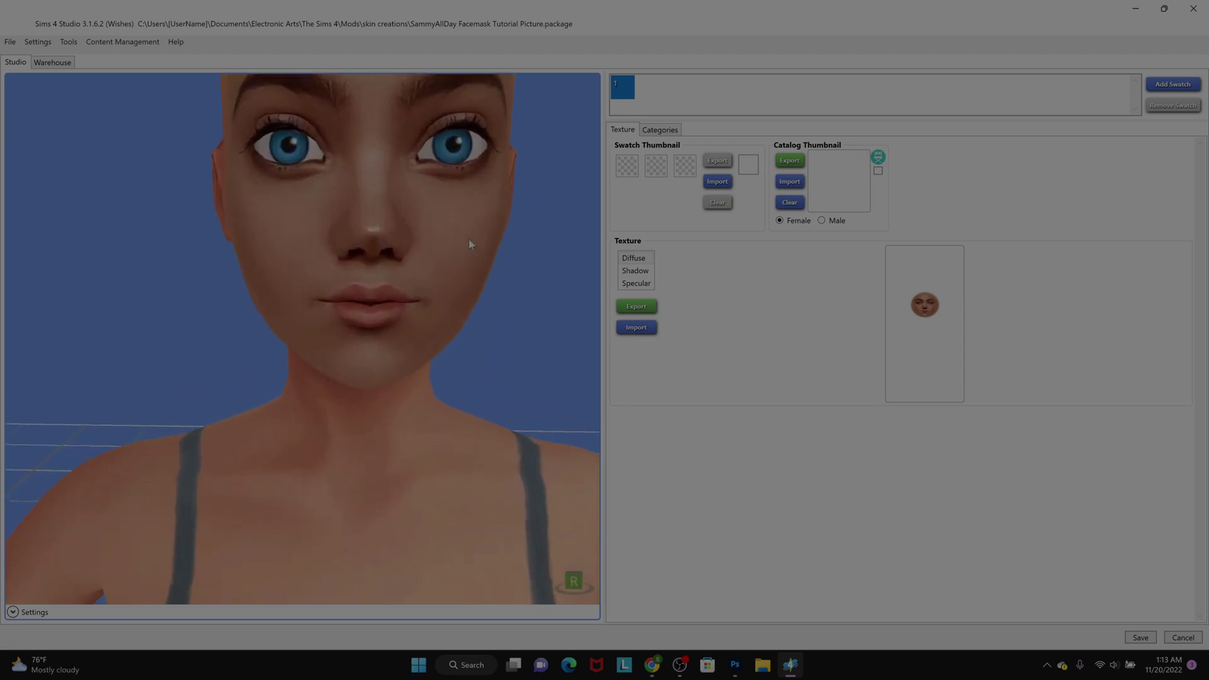
scroll(439, 311, down, 6)
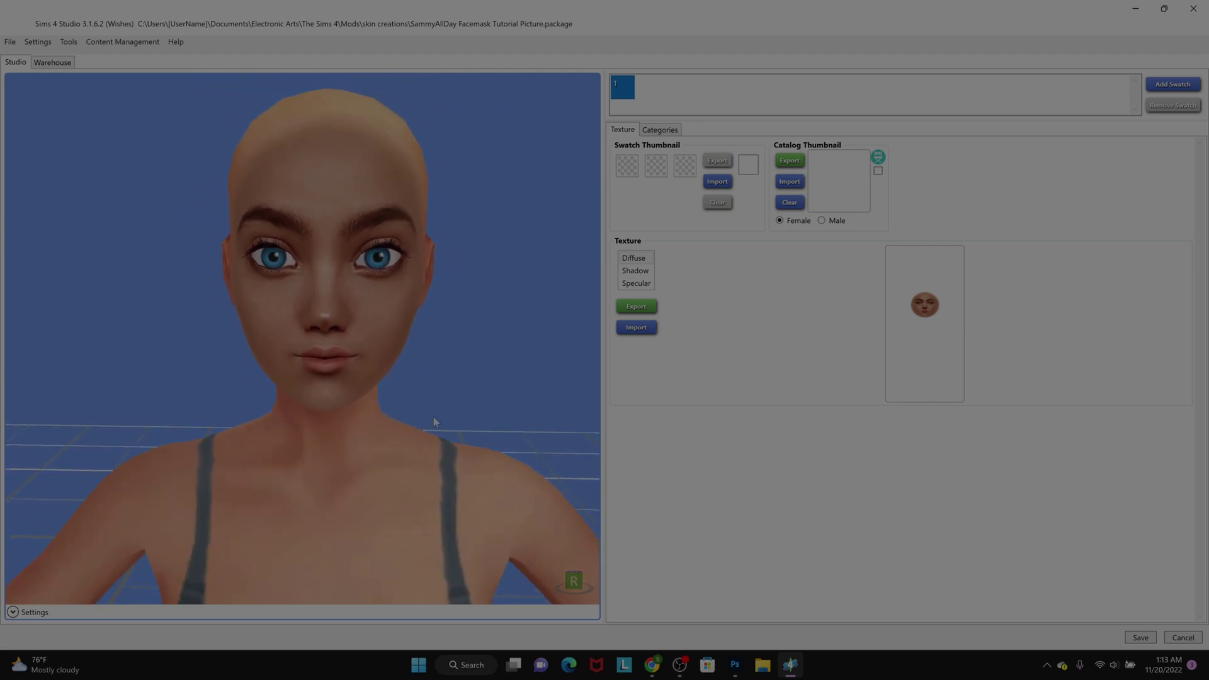
drag(402, 452, 382, 391)
scroll(381, 391, down, 2)
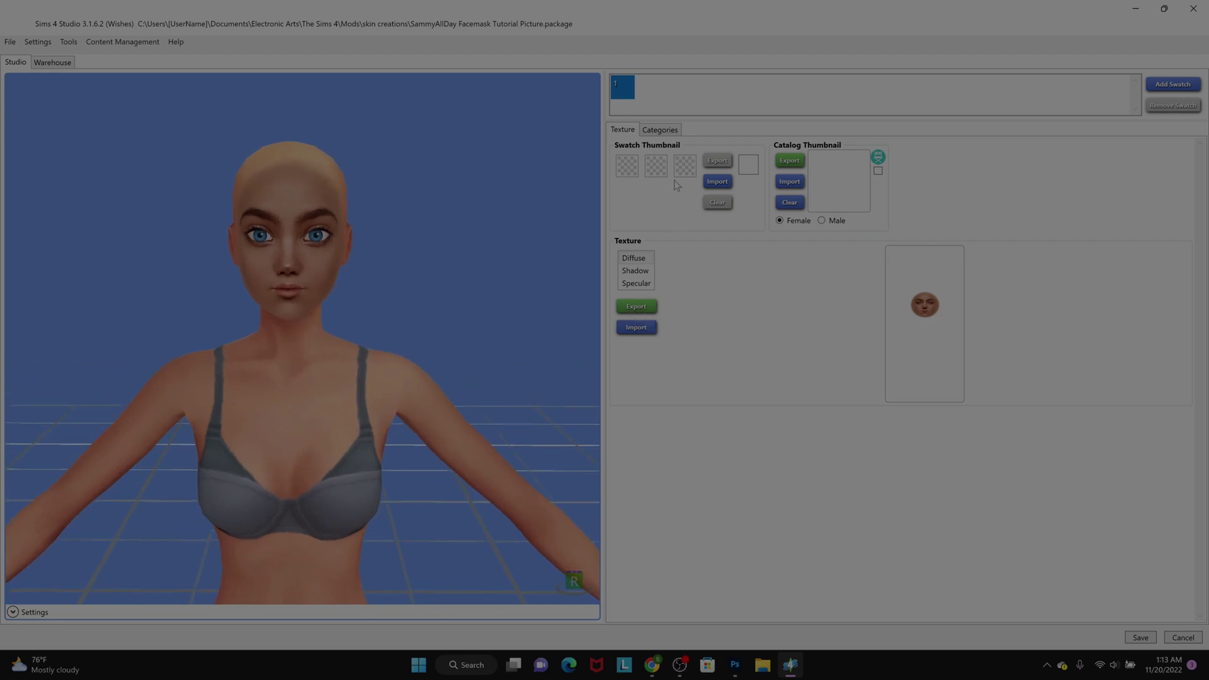
Change the part's category from face paint to "Skin Detail, Forehead" and apply it to all swatches
click(660, 131)
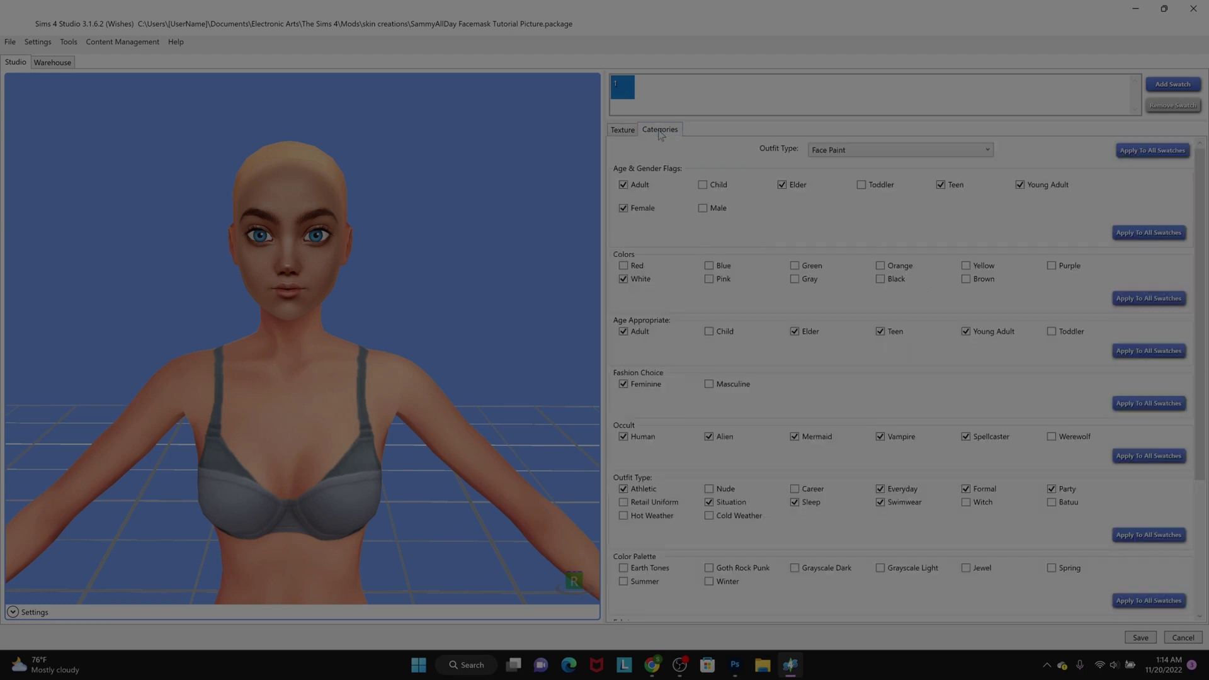
click(819, 155)
scroll(844, 252, down, 5)
scroll(850, 342, down, 4)
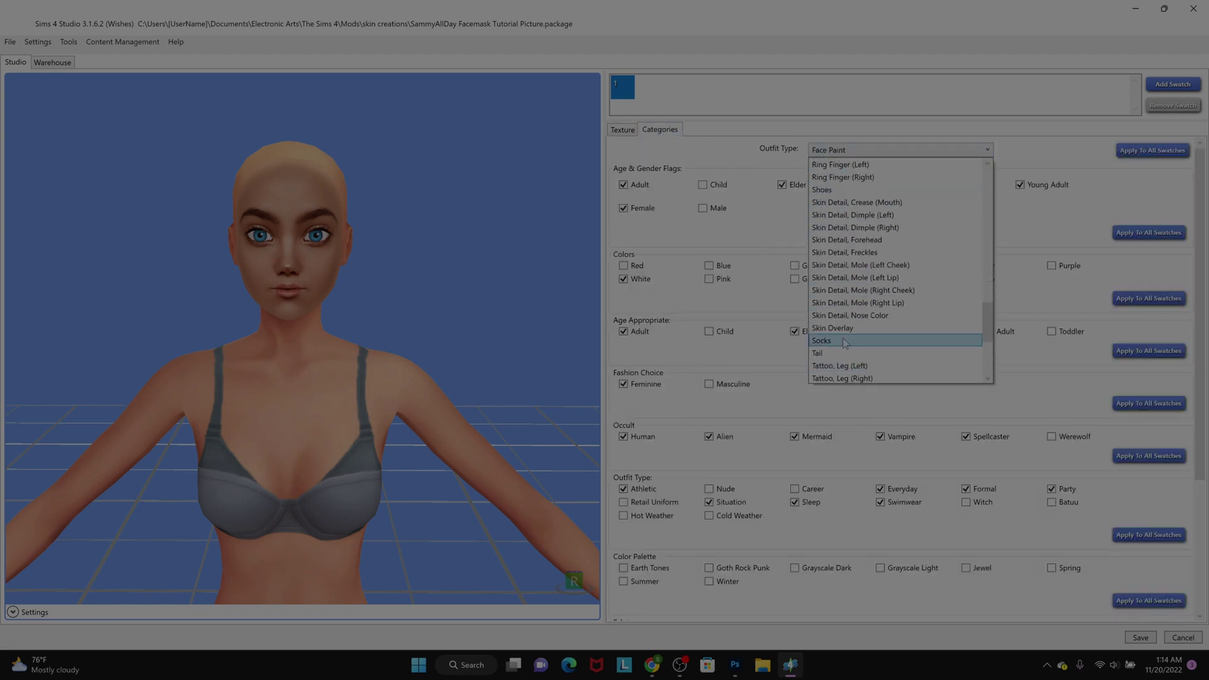
click(846, 240)
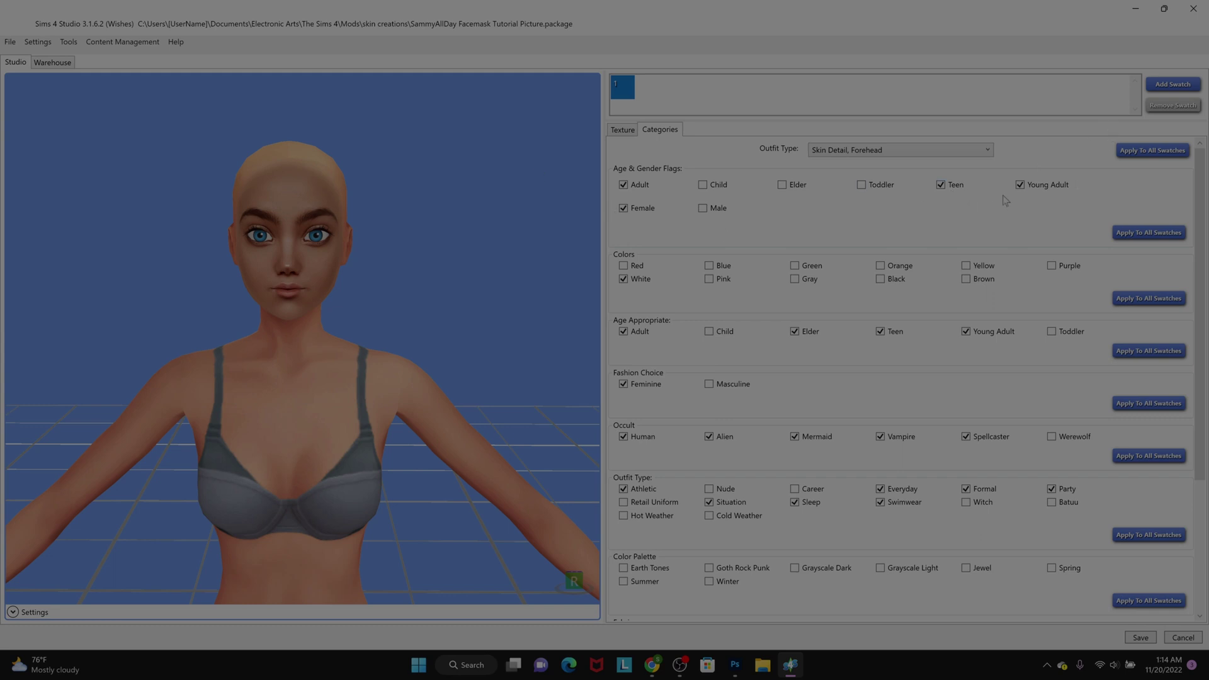
click(1134, 152)
click(603, 372)
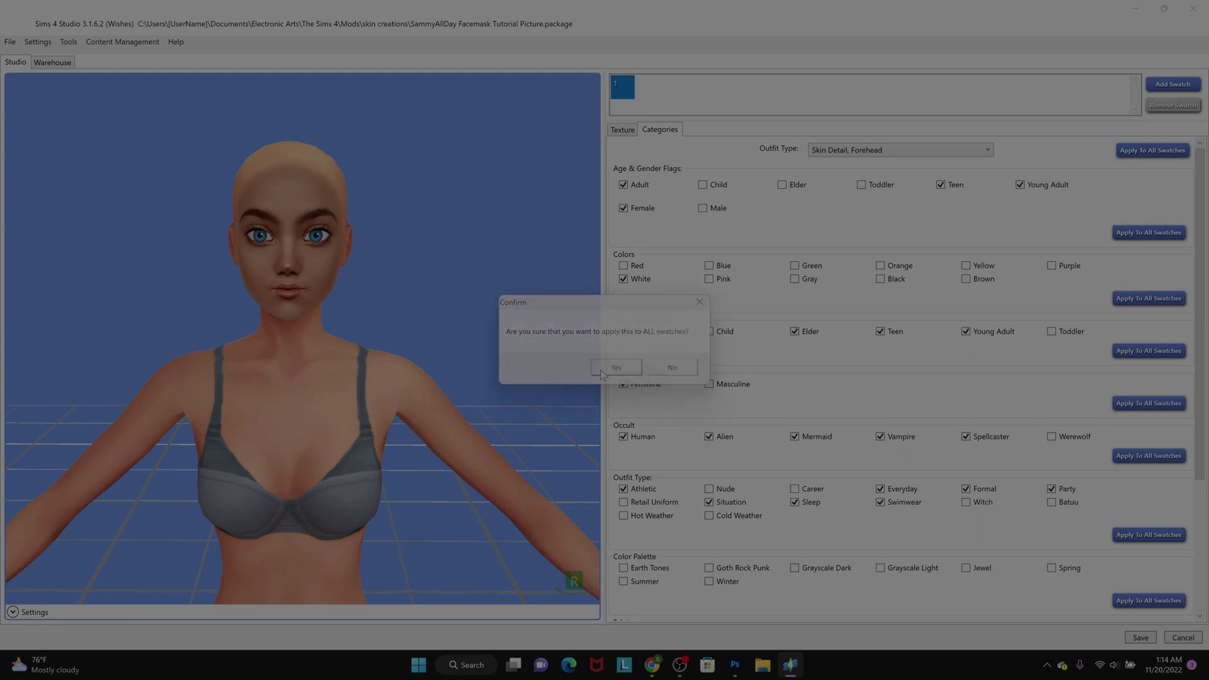
click(630, 371)
Apply the age and gender flags Adult, Teen, Young Adult and Female, without Elder, to all swatches
click(1149, 232)
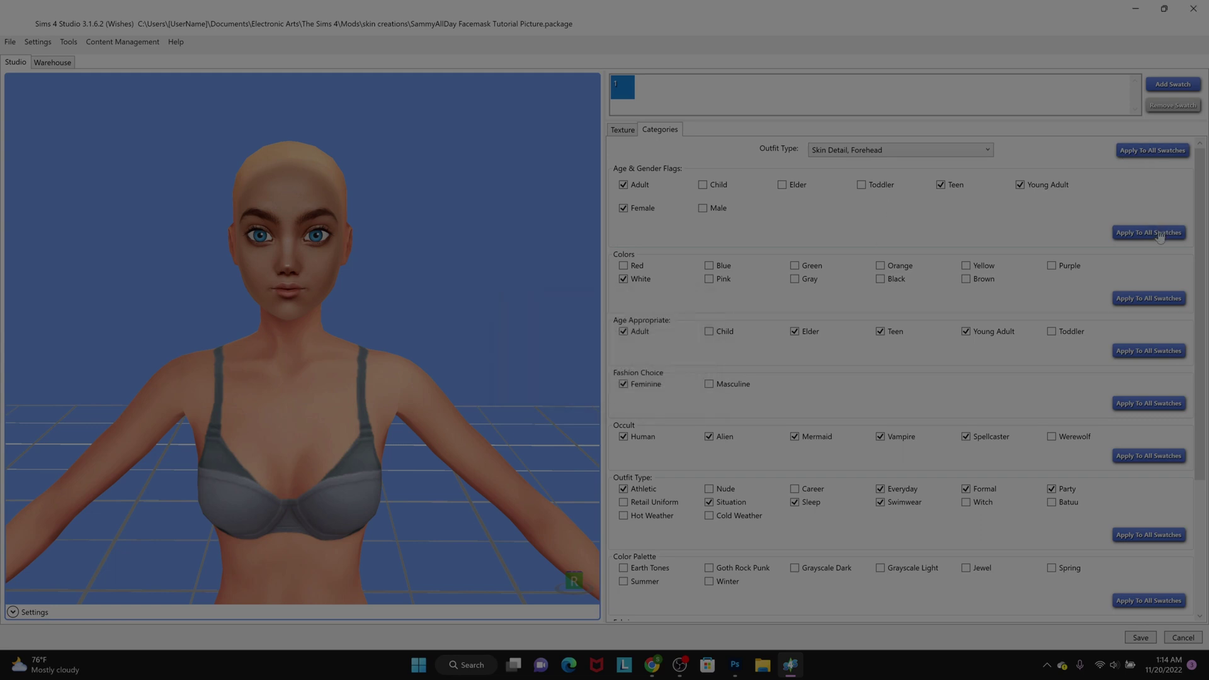
click(621, 367)
click(648, 376)
Exclude Elder from the Age Appropriate settings and apply them to all swatches
scroll(970, 302, down, 1)
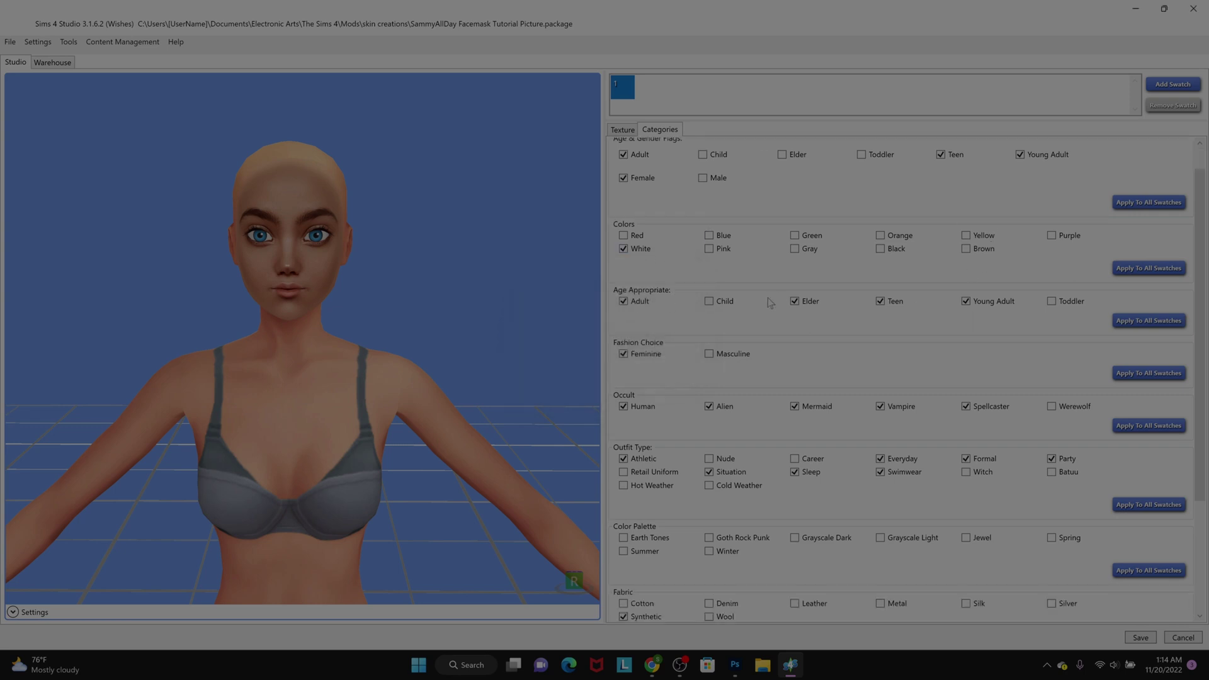
click(804, 306)
click(1150, 321)
click(692, 368)
Disable the Alien, Mermaid, Vampire and Spellcaster occult types, keeping only Human, and apply the setting to all swatches
scroll(693, 368, down, 2)
click(709, 346)
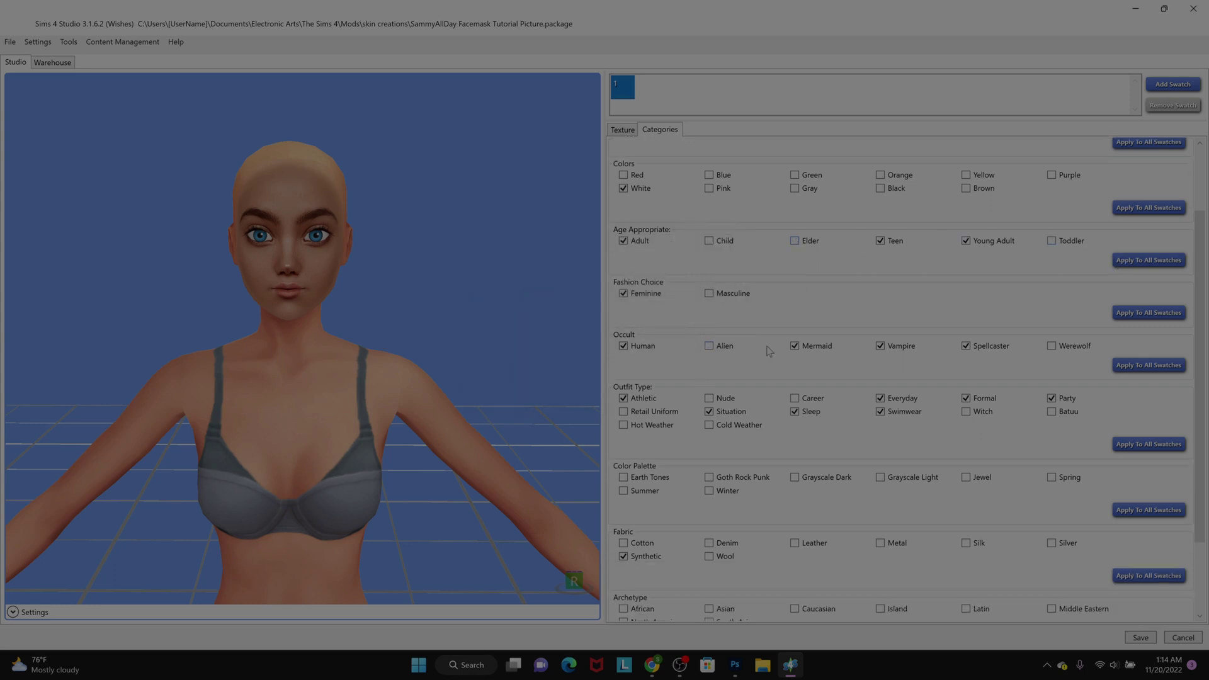
click(795, 346)
click(880, 348)
click(965, 348)
click(1123, 369)
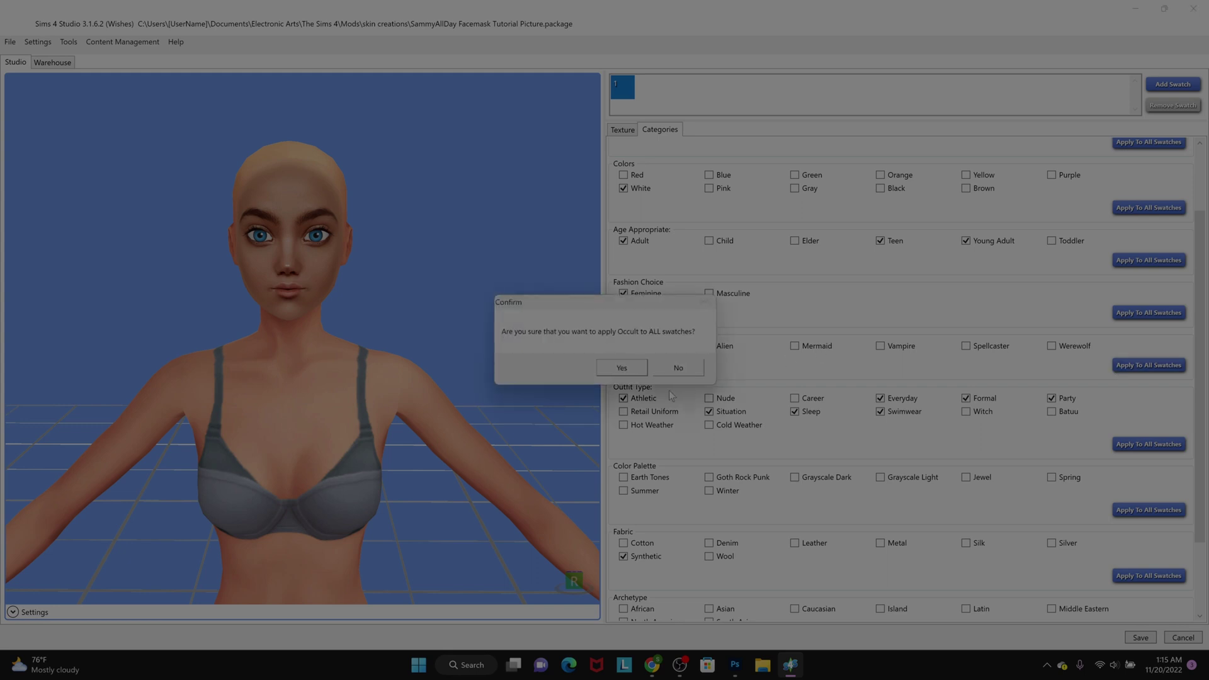
click(620, 365)
click(630, 368)
Enable the Hot Weather, Cold Weather, Career and Retail Uniform outfit types and apply the outfit type setting to all swatches
scroll(688, 395, down, 1)
scroll(706, 400, down, 2)
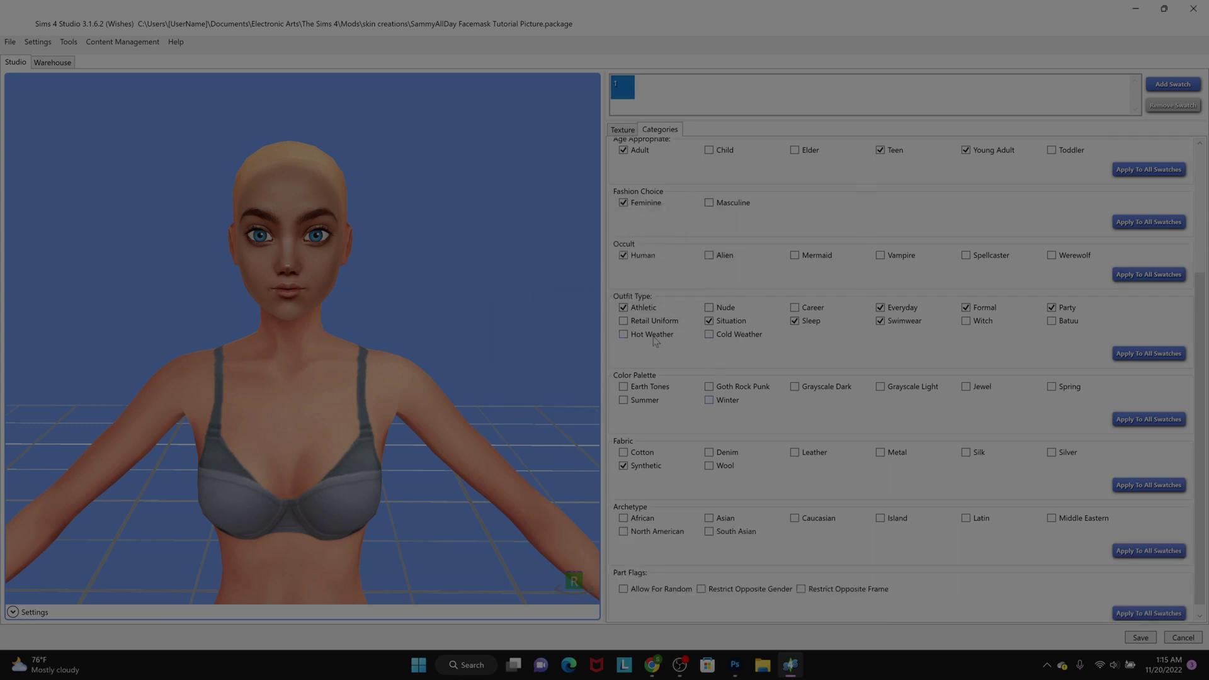
click(624, 334)
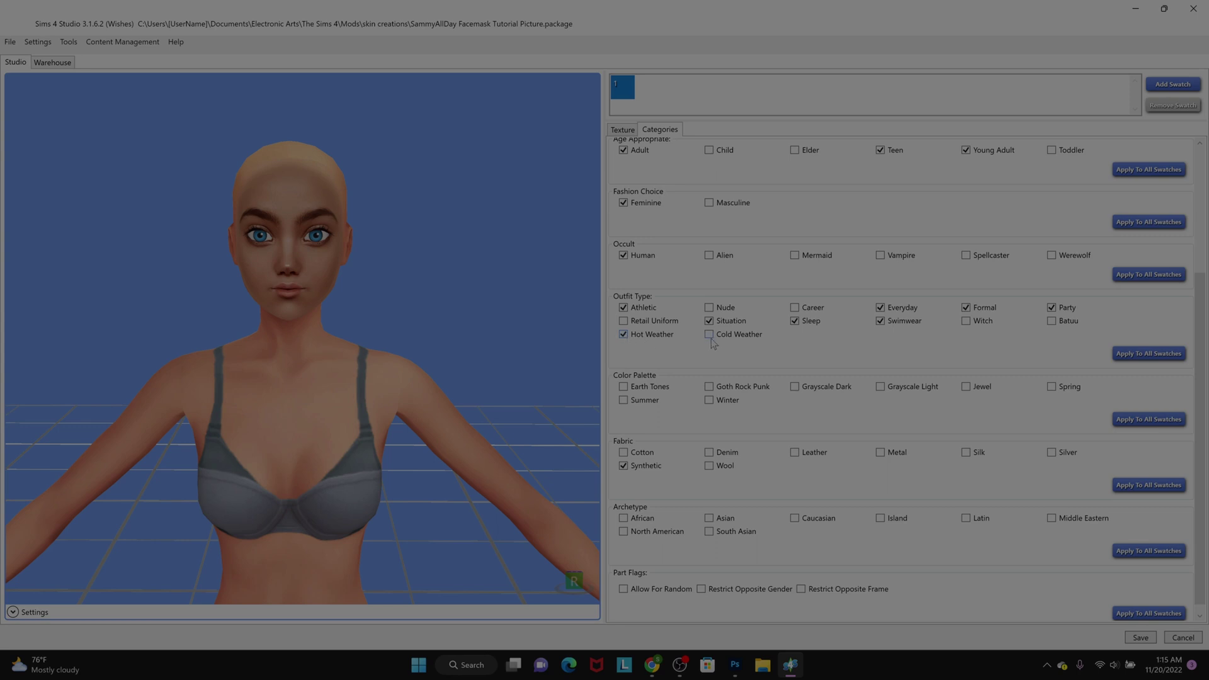
click(795, 308)
click(1150, 353)
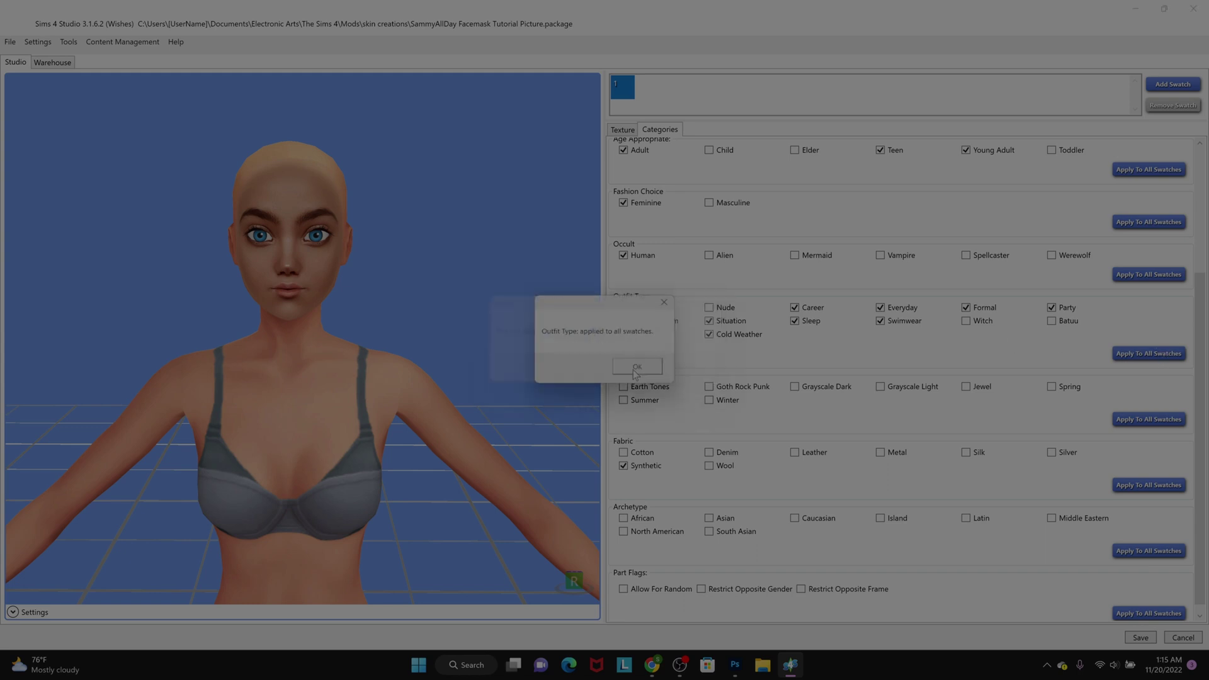
click(636, 368)
Clear the Synthetic fabric tag and apply the fabric setting to all swatches
scroll(990, 425, down, 1)
click(623, 462)
click(1127, 477)
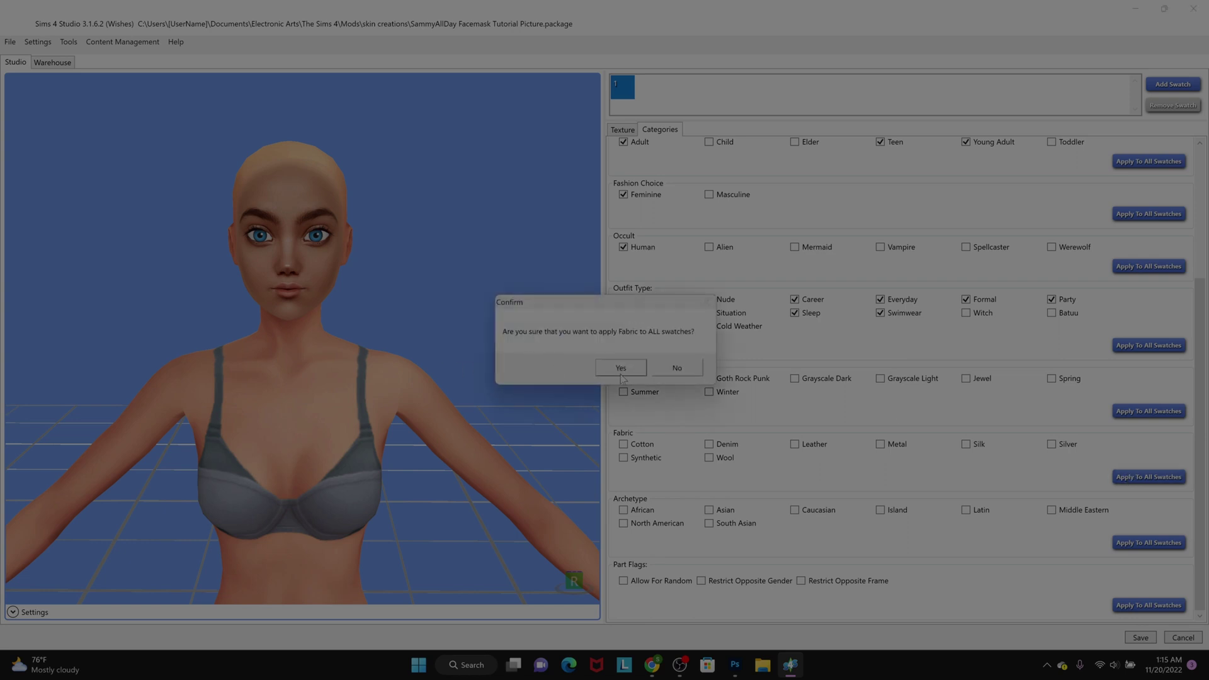
click(640, 374)
click(635, 368)
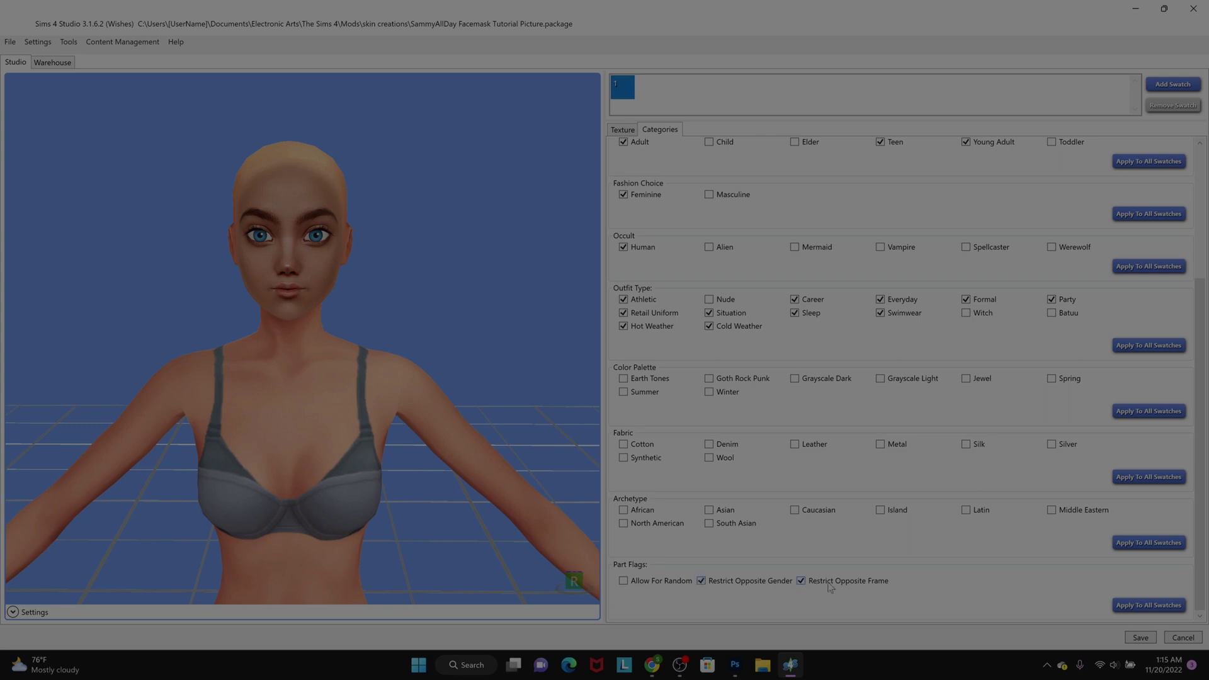
Enable the Restrict Opposite Gender and Restrict Opposite Frame part flags and apply them to all swatches
click(1127, 606)
click(635, 372)
click(622, 130)
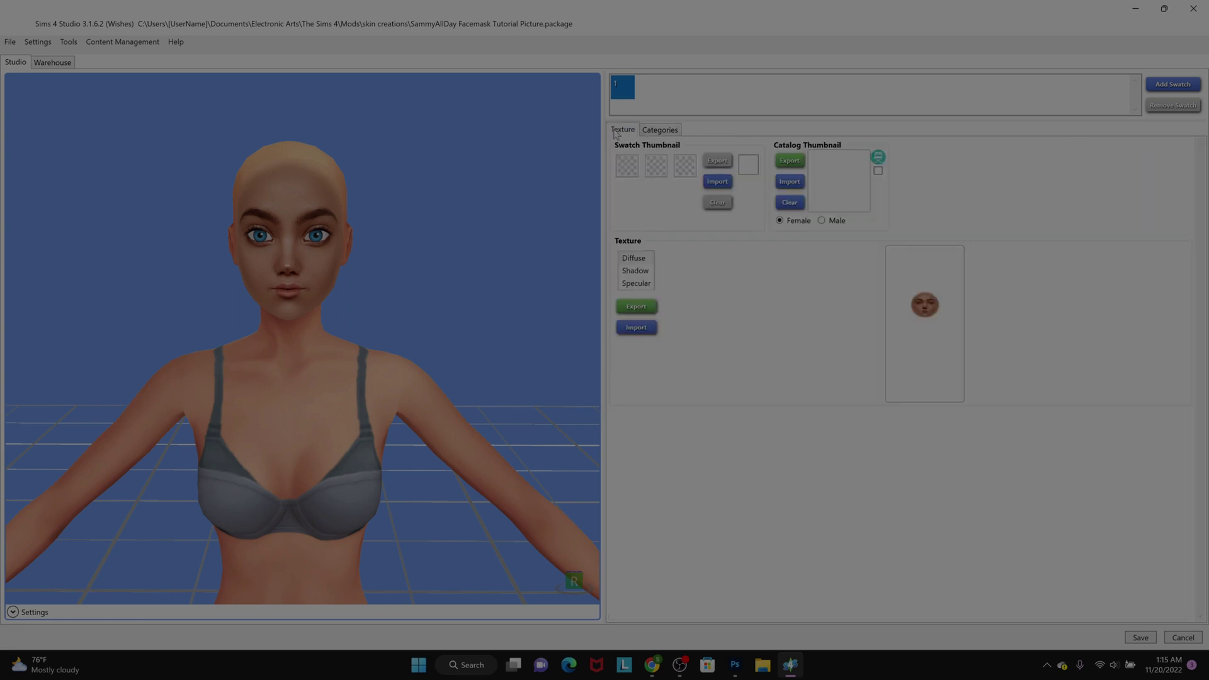
Set the SortLayer of the CAS Part resource to 21 in the package's Warehouse data
click(51, 62)
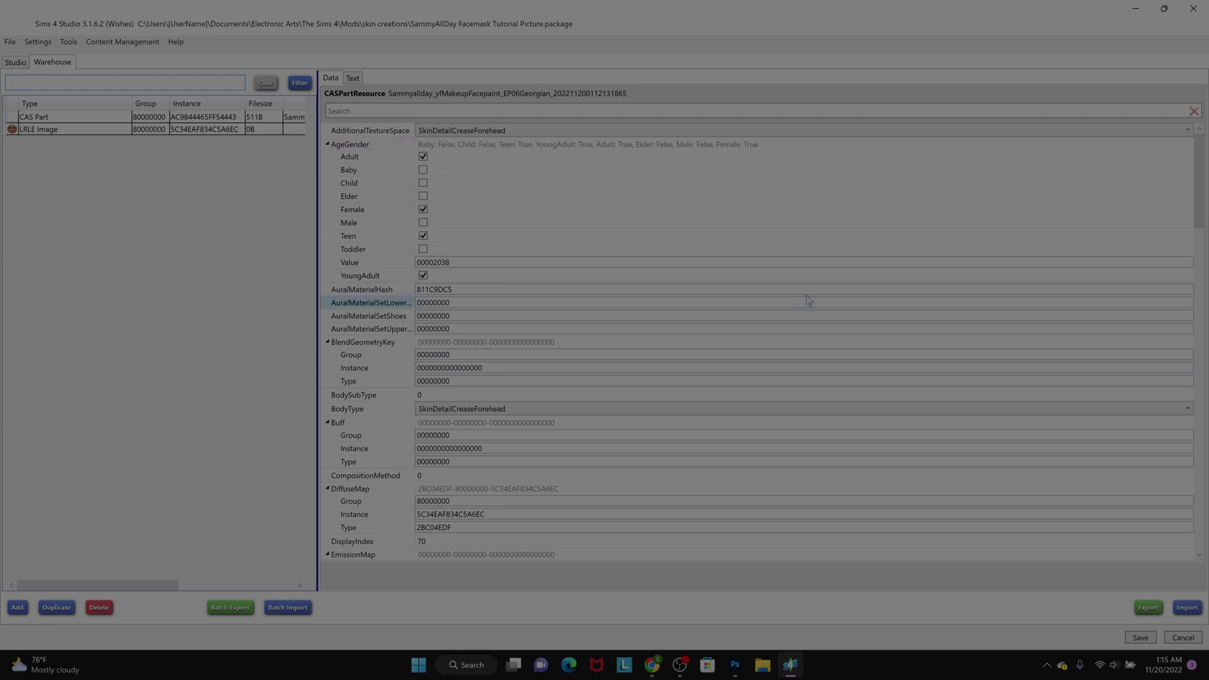
scroll(748, 264, down, 3)
scroll(748, 265, down, 11)
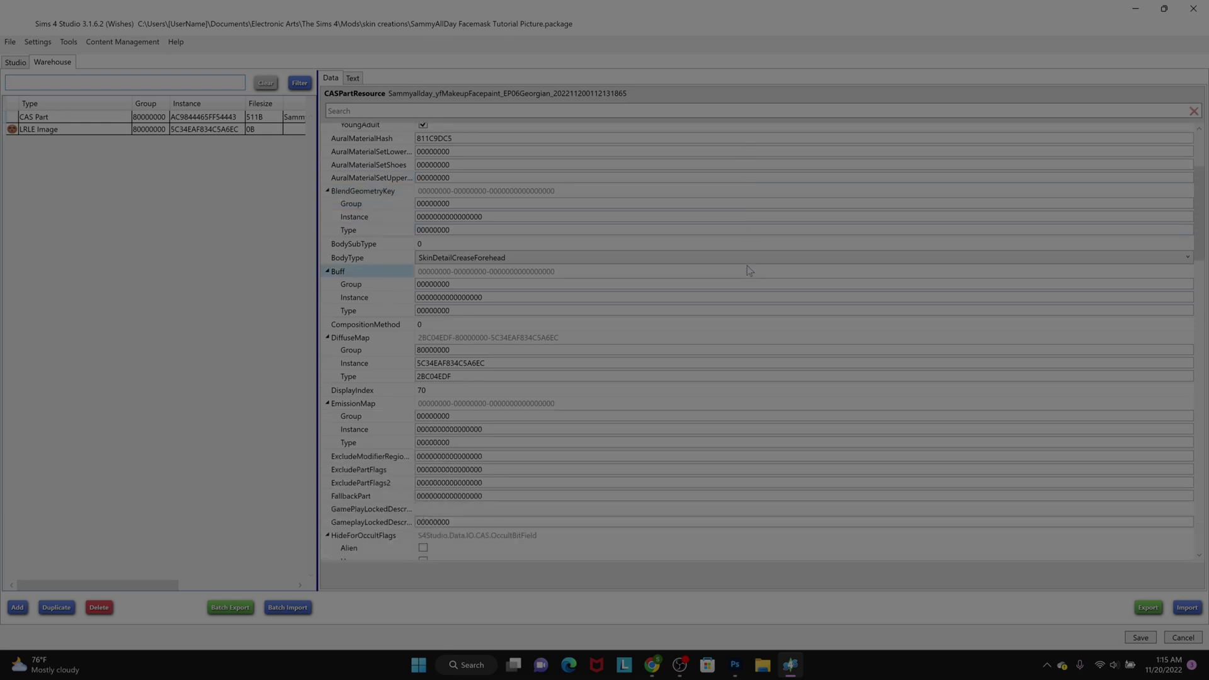
scroll(748, 271, down, 15)
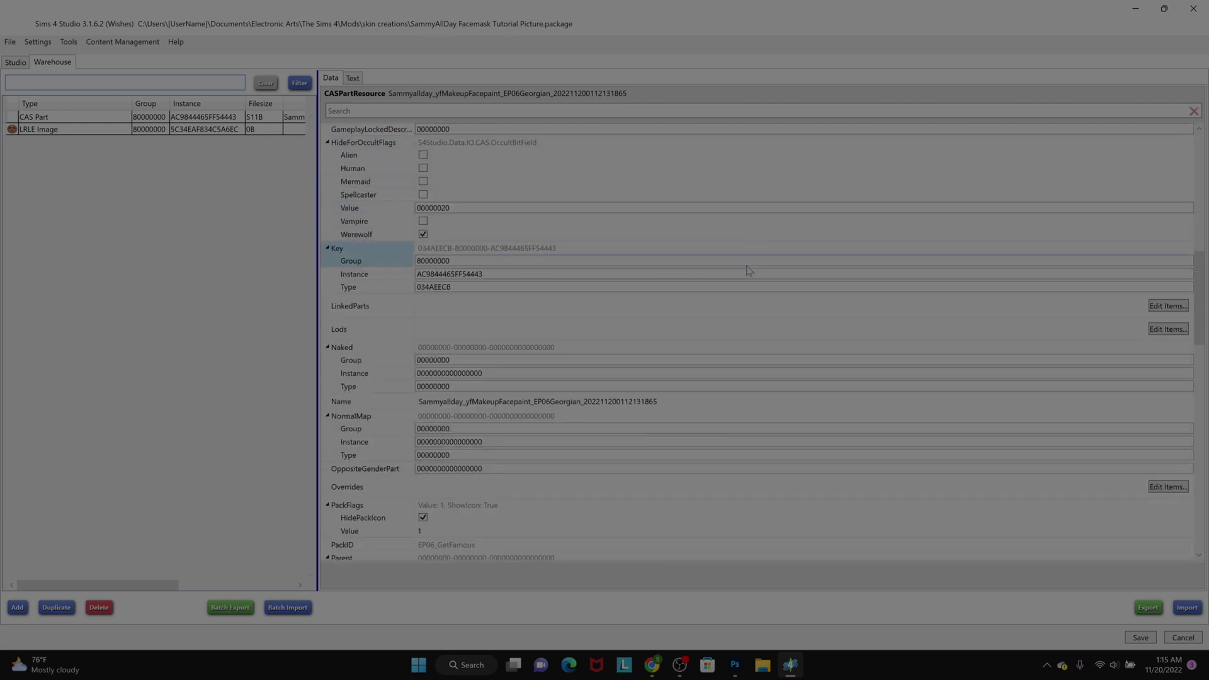
scroll(749, 271, down, 9)
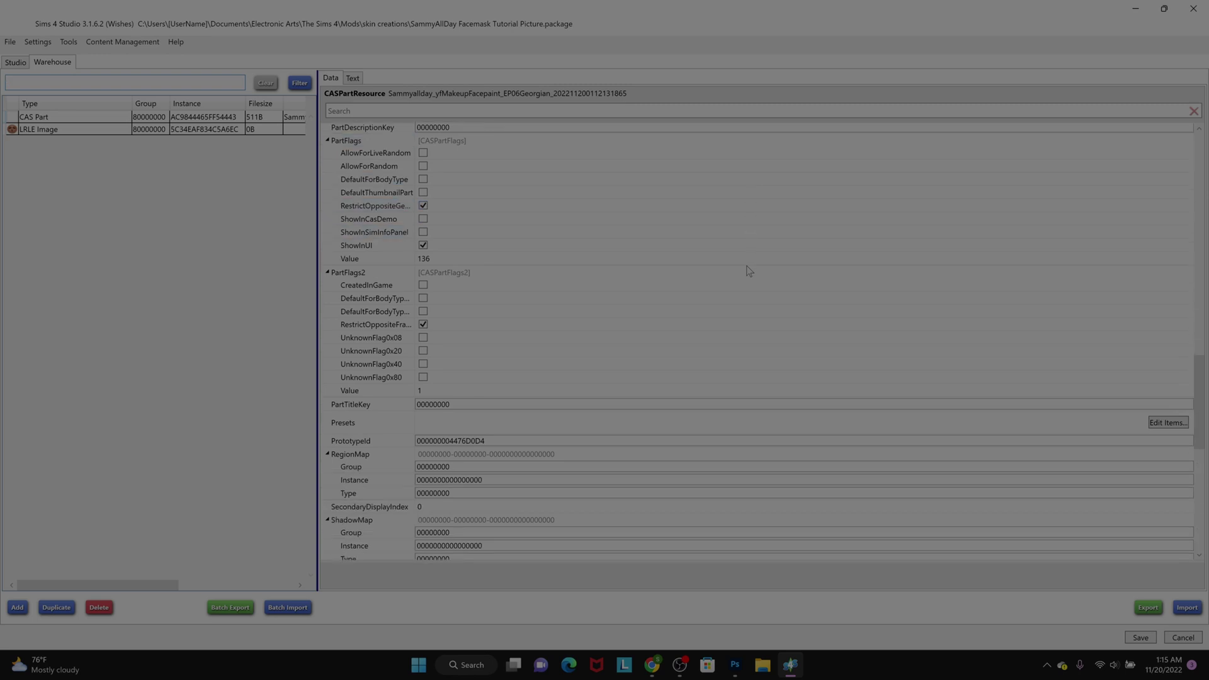
scroll(748, 270, down, 4)
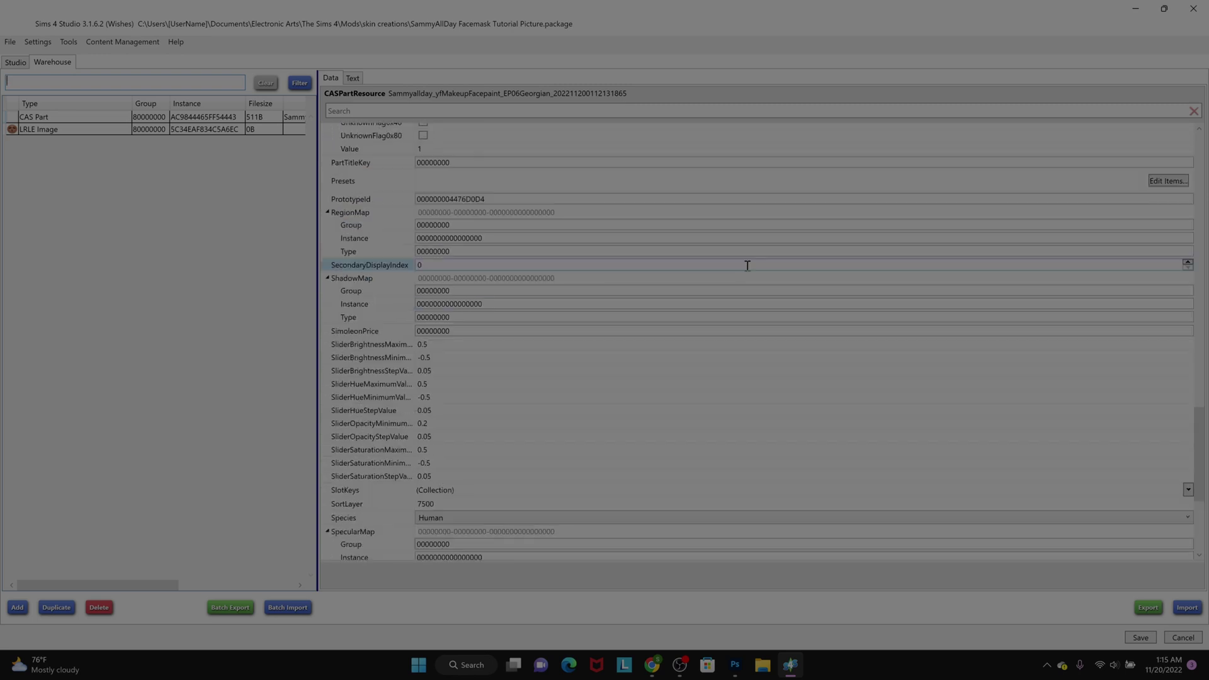
click(440, 504)
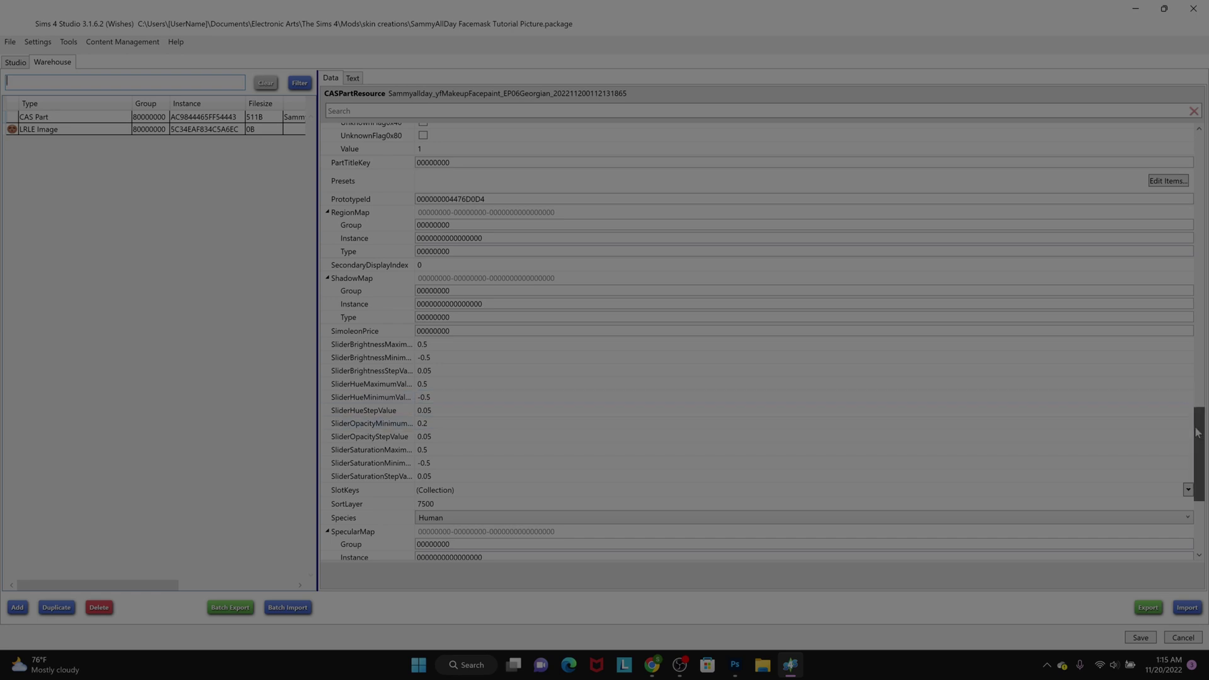
scroll(708, 454, up, 15)
scroll(708, 455, down, 14)
scroll(706, 455, down, 15)
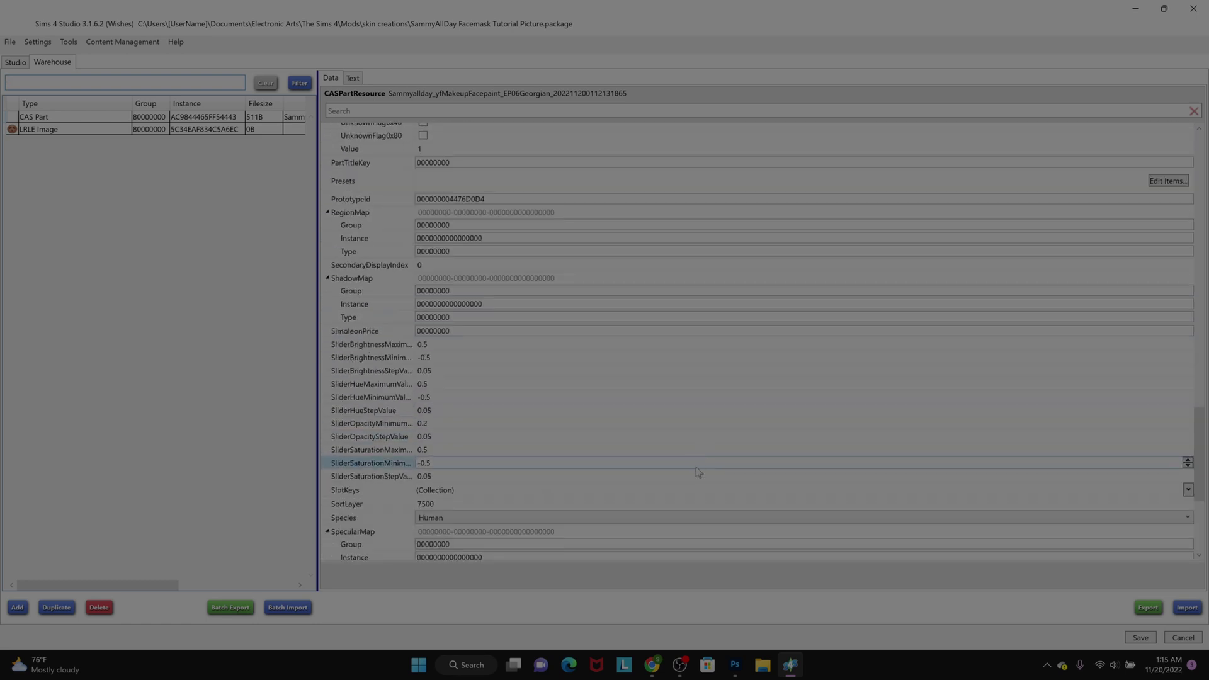
scroll(698, 472, down, 4)
click(445, 352)
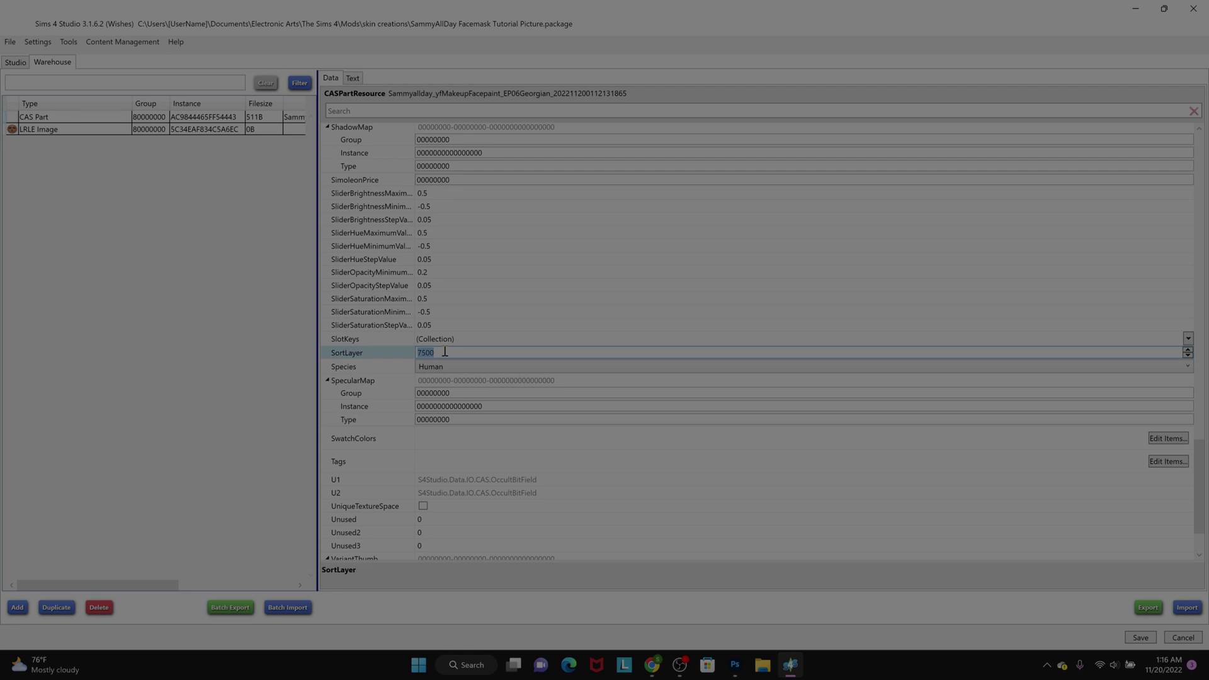
text(21)
Check the face mask on the 3D model up close and save the package
click(17, 65)
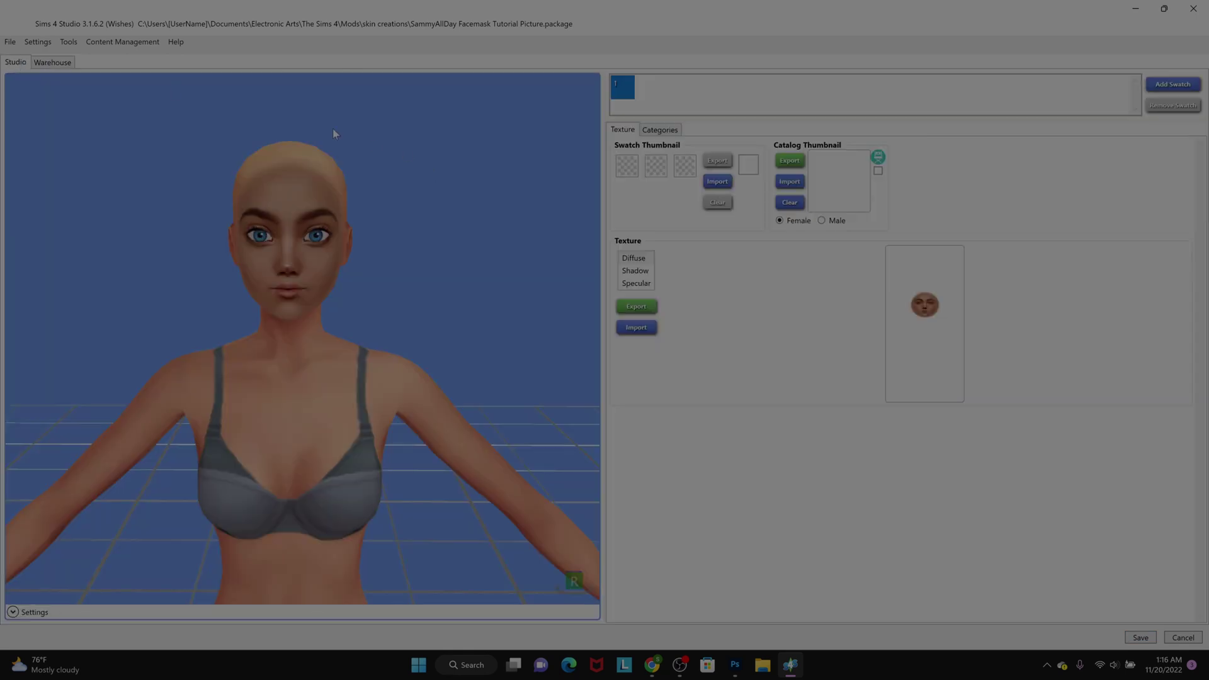
scroll(345, 173, up, 2)
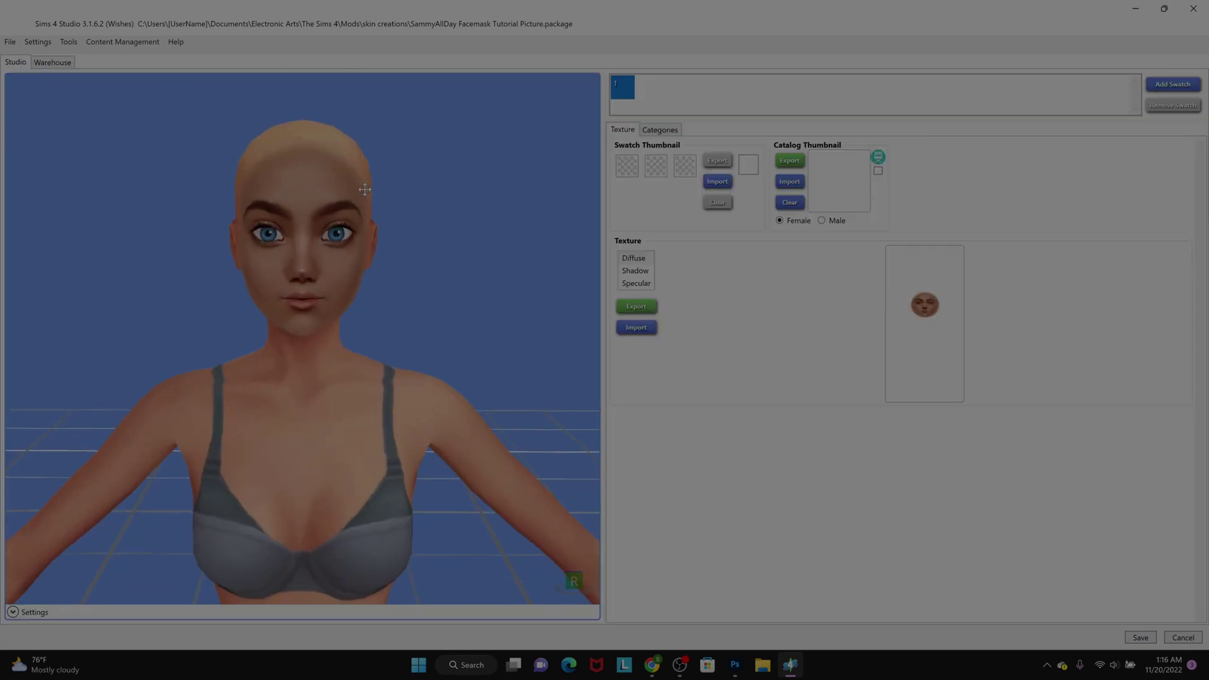
drag(365, 192, 363, 188)
click(1141, 637)
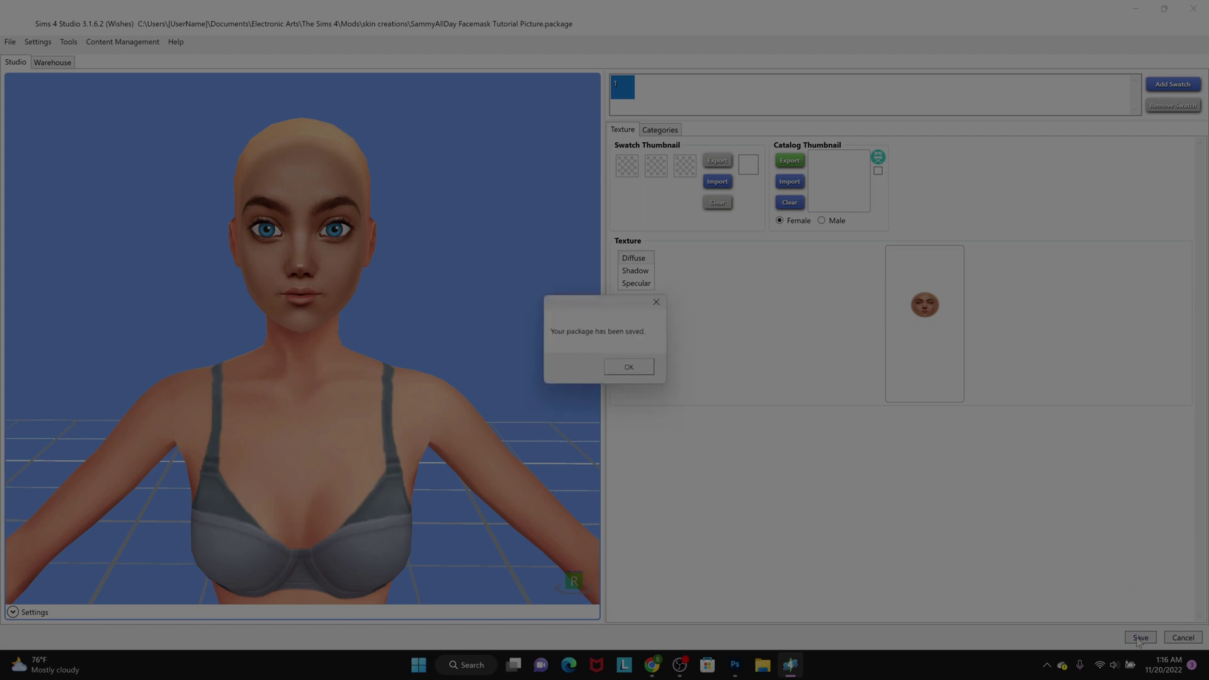
click(630, 369)
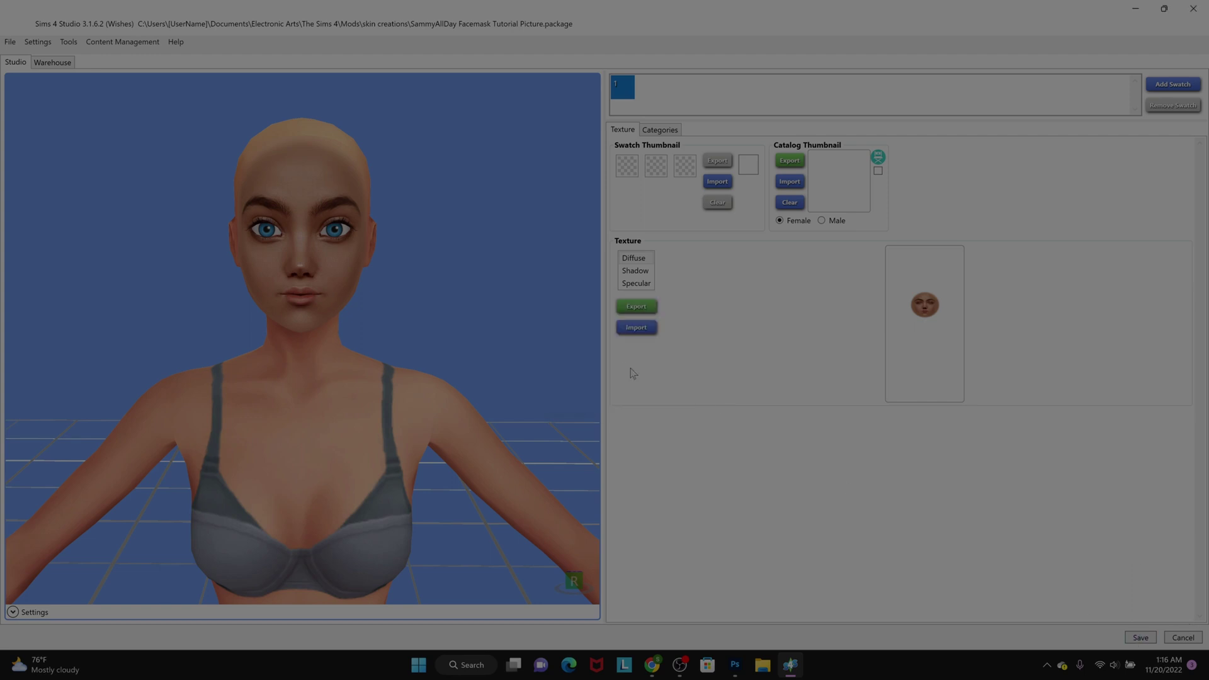
Switch to File Explorer and open the Mods folder under Documents, Electronic Arts, The Sims 4
click(1136, 10)
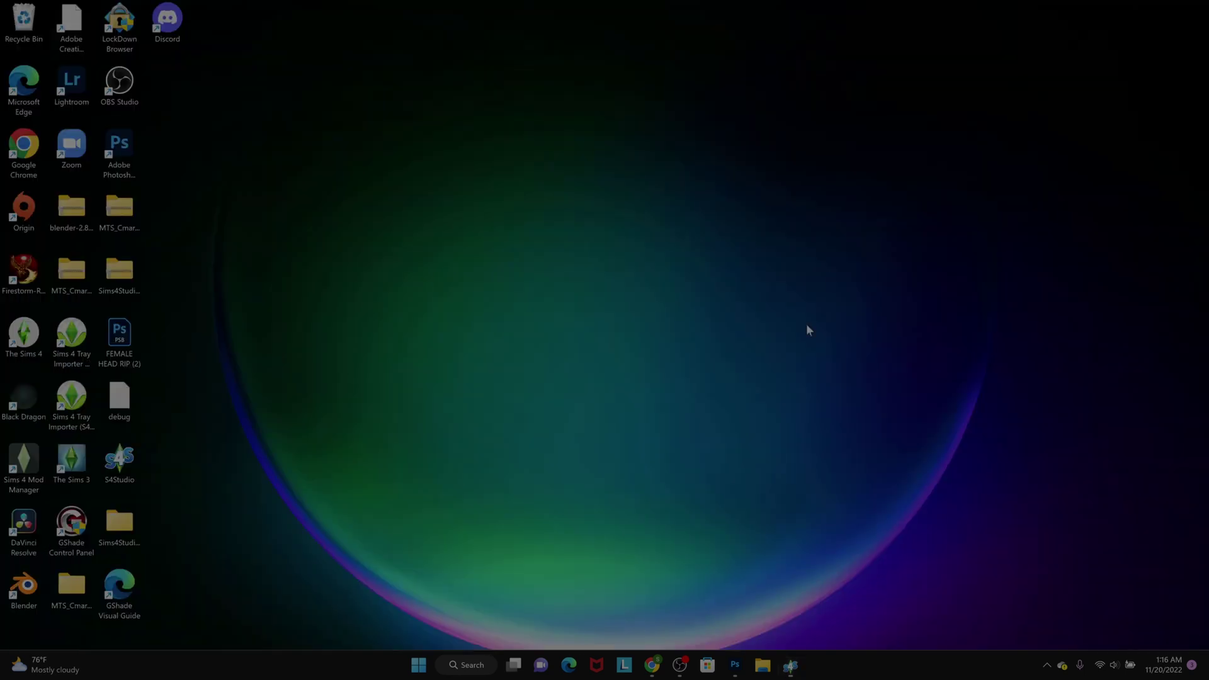
click(775, 670)
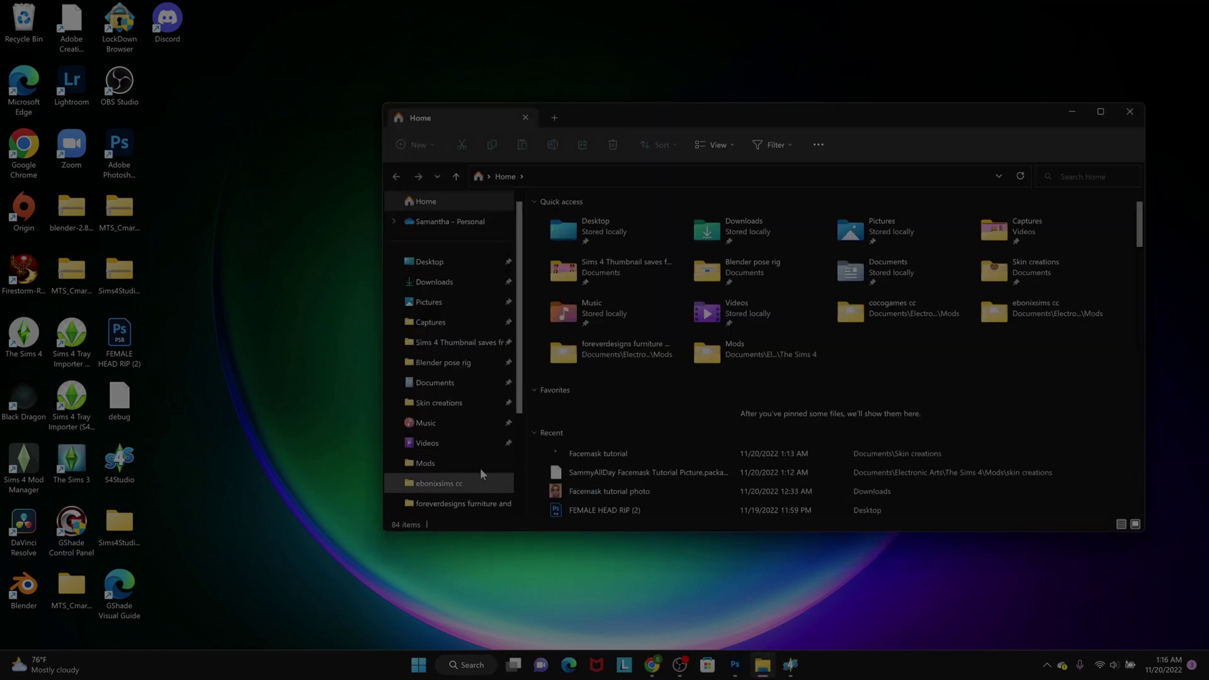
click(437, 406)
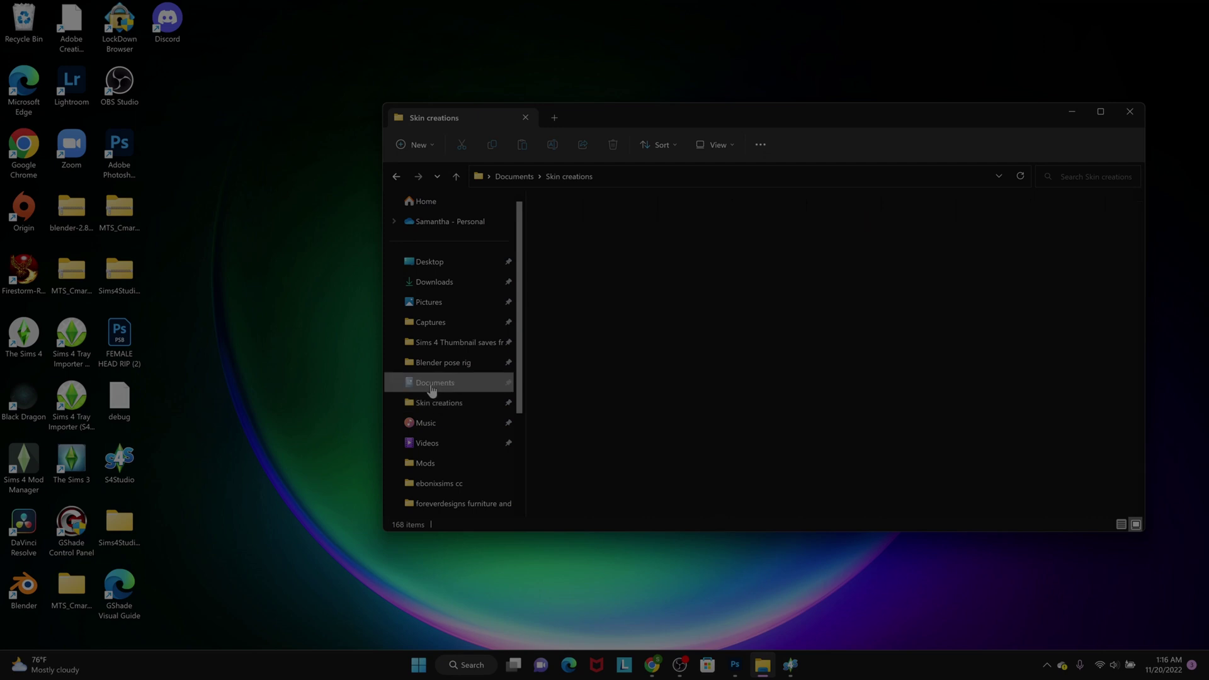
click(435, 383)
scroll(579, 378, up, 3)
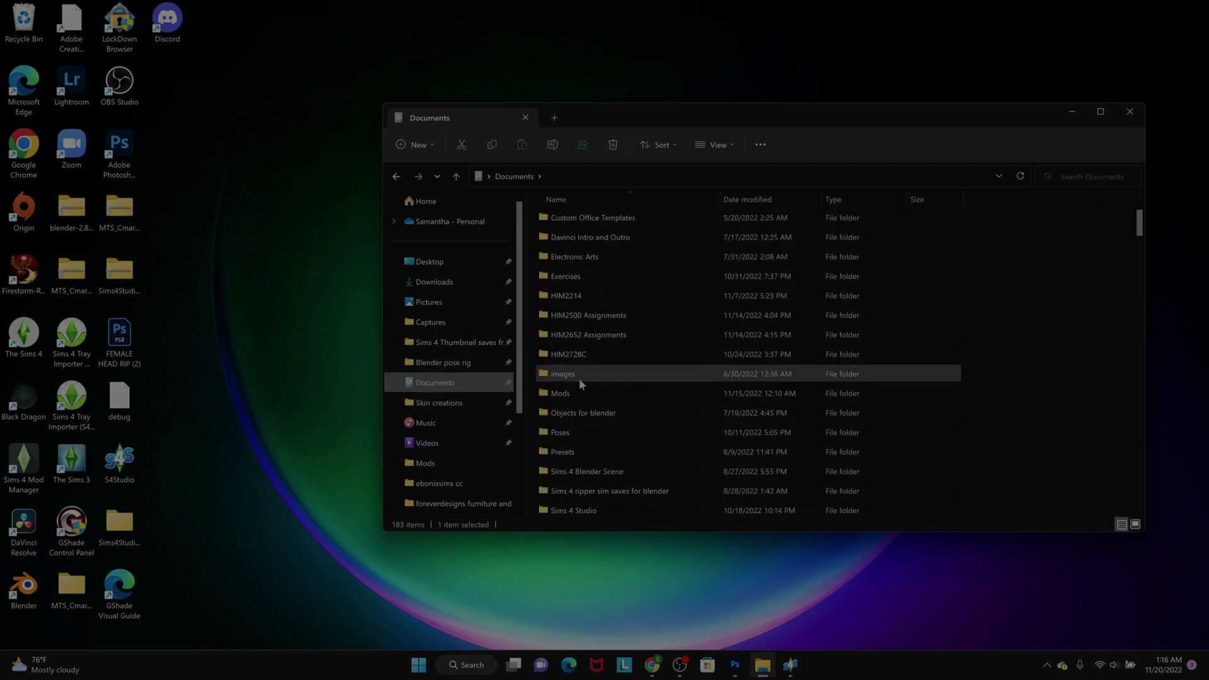
double_click(558, 258)
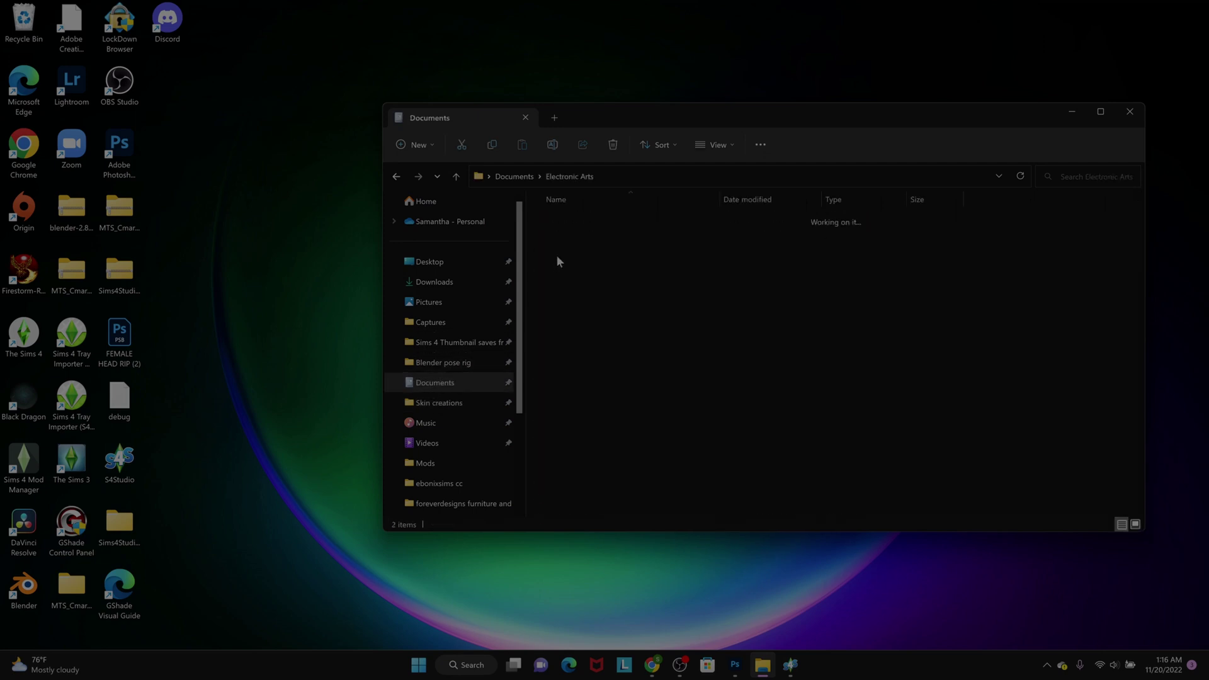
double_click(559, 240)
double_click(585, 315)
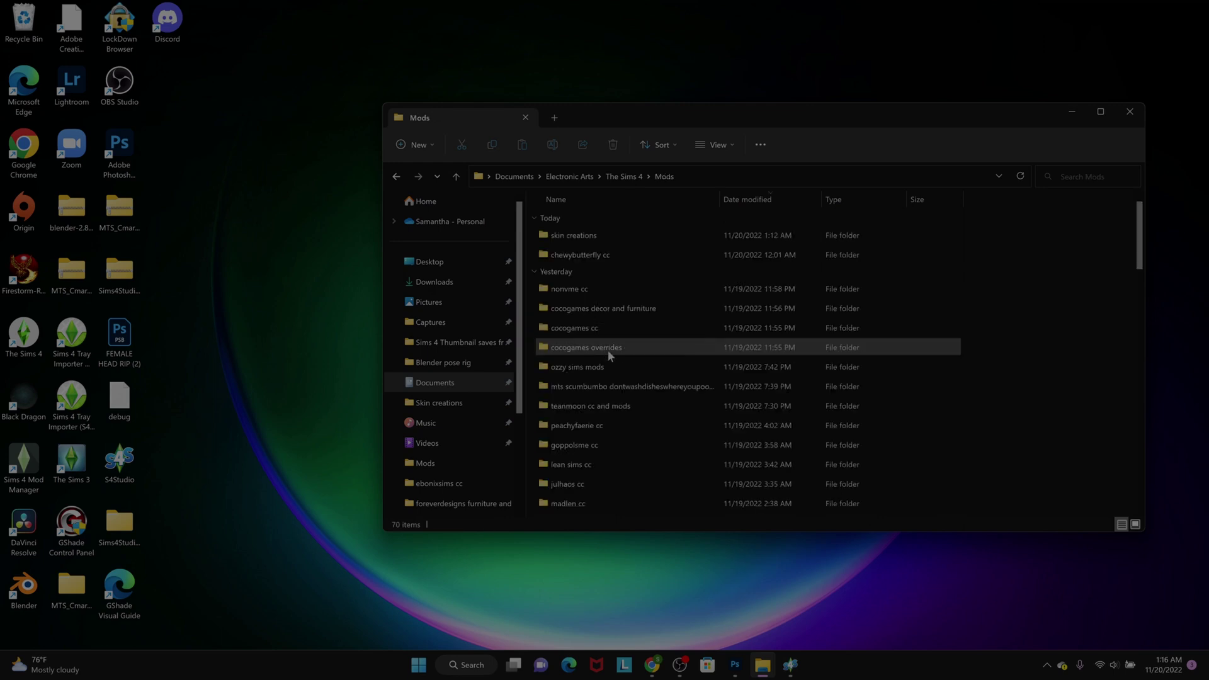
Find the "skin creations" folder in Mods and check that it contains the saved facemask package
scroll(610, 353, down, 8)
scroll(611, 368, down, 9)
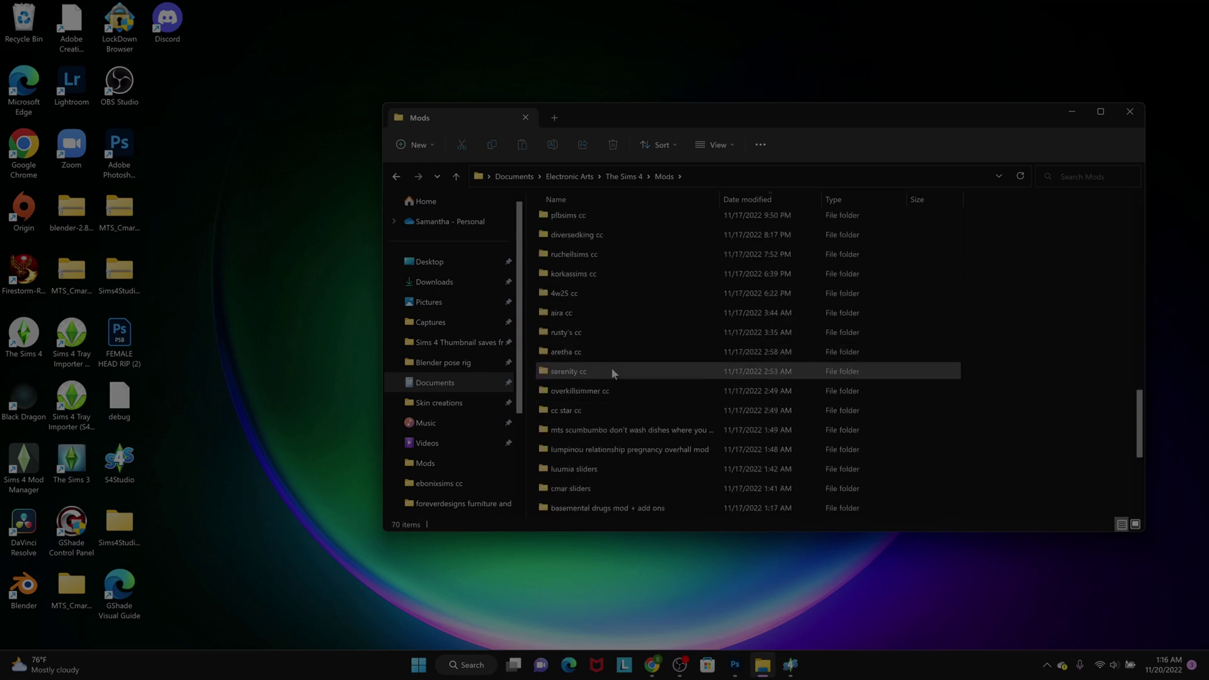
scroll(609, 375, up, 8)
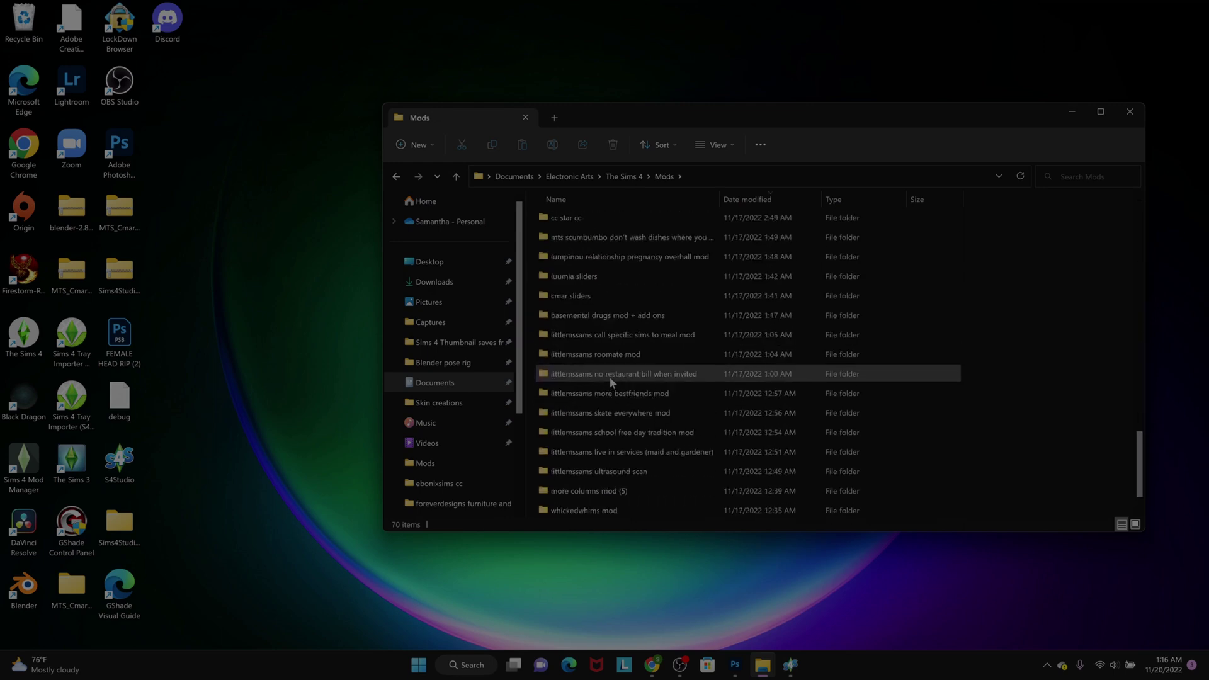
key(Home)
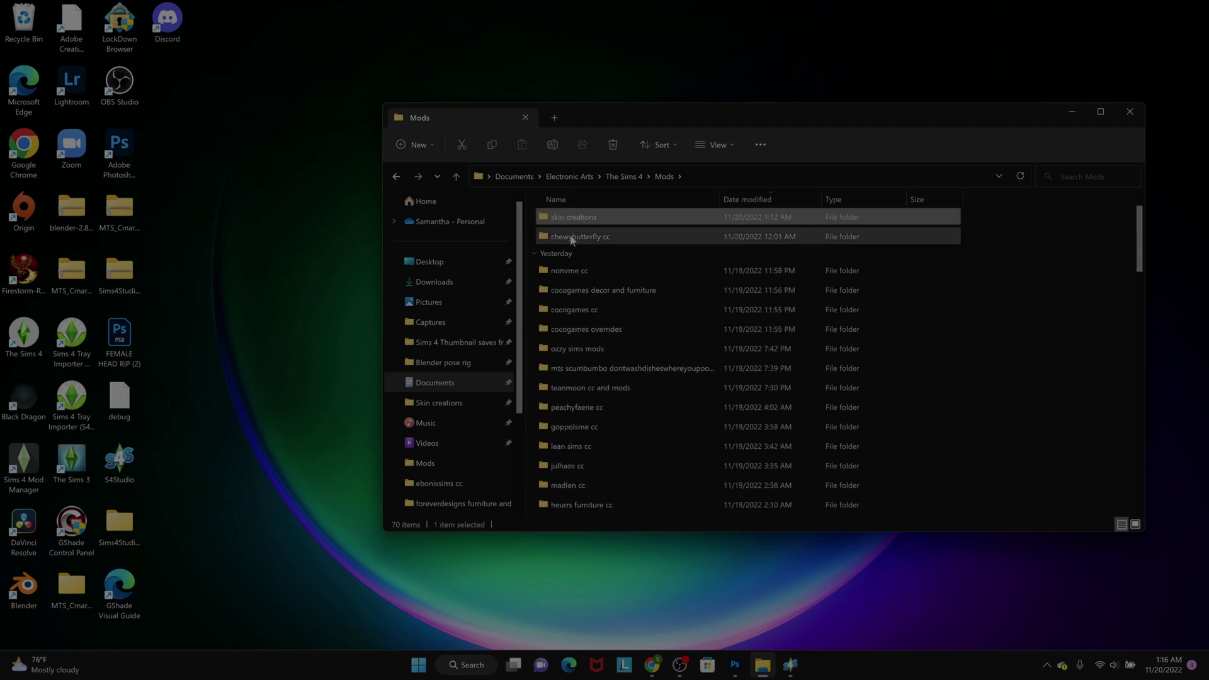
double_click(564, 219)
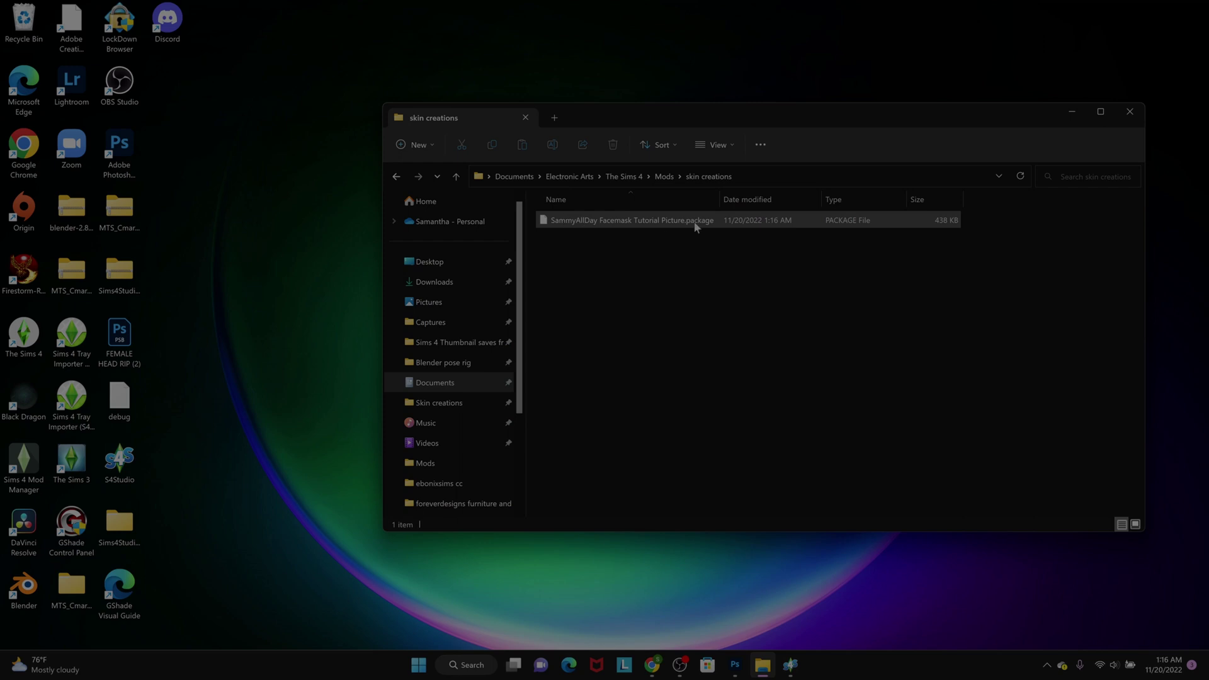
click(1072, 112)
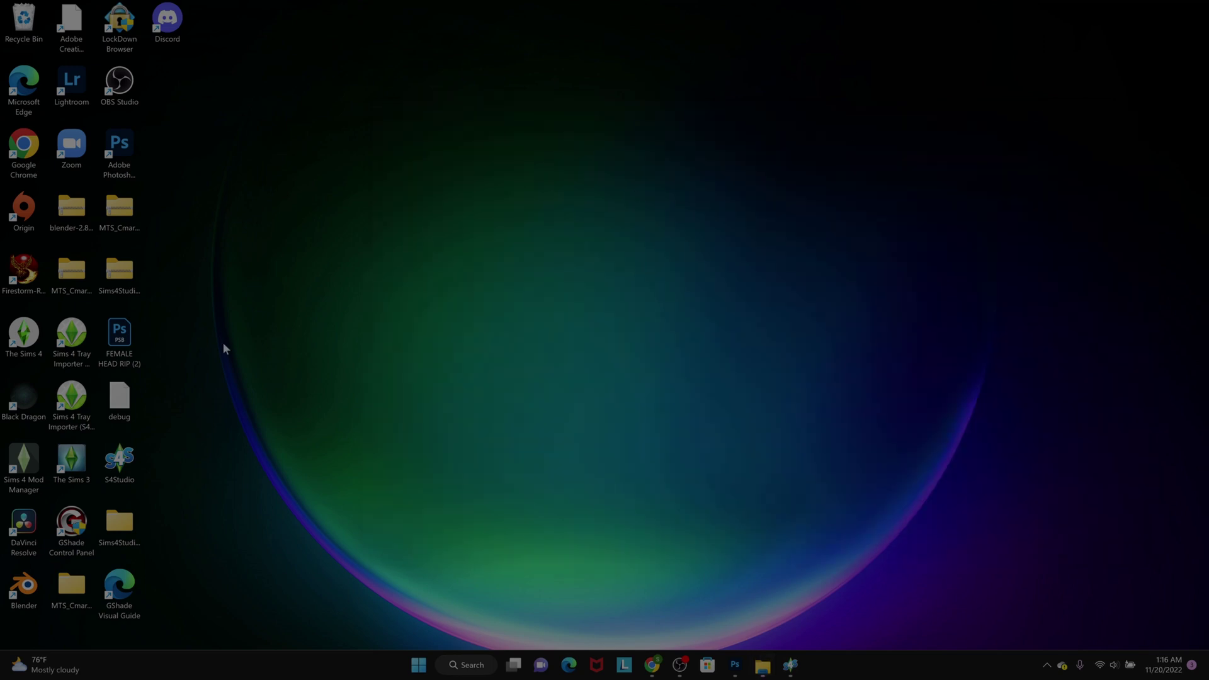
Launch The Sims 4 and start a new game, dismissing the new content offer and declining the personality quiz
double_click(24, 333)
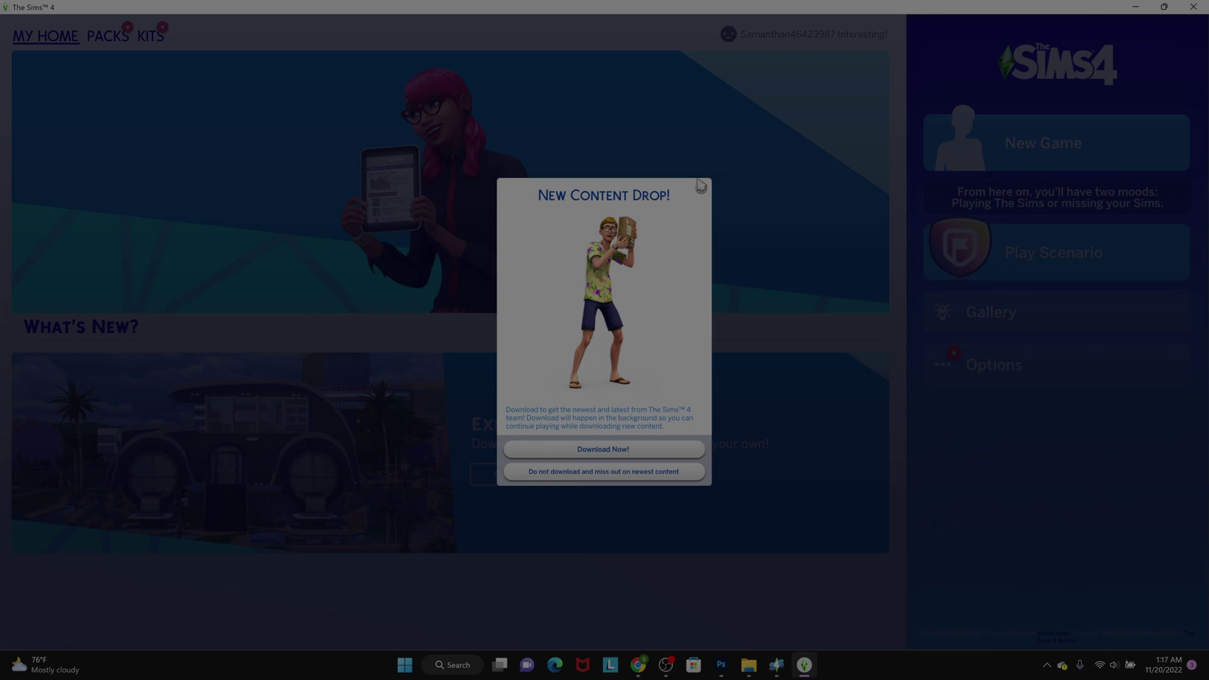
click(701, 186)
click(1099, 129)
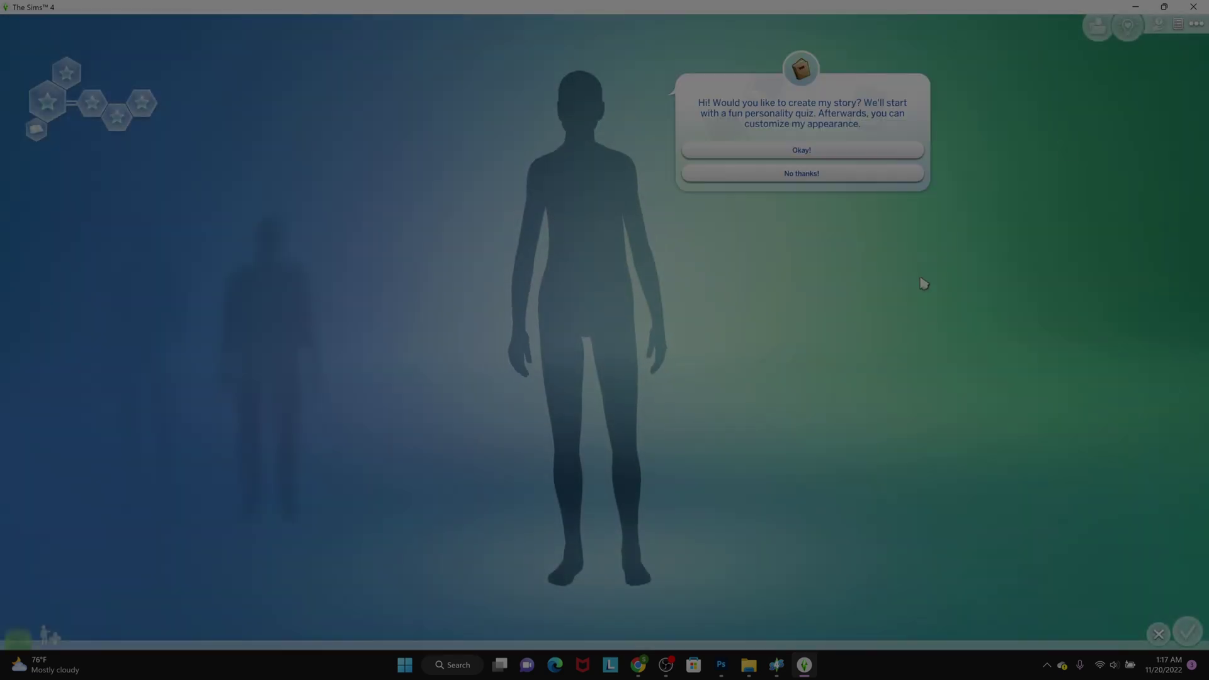
click(785, 176)
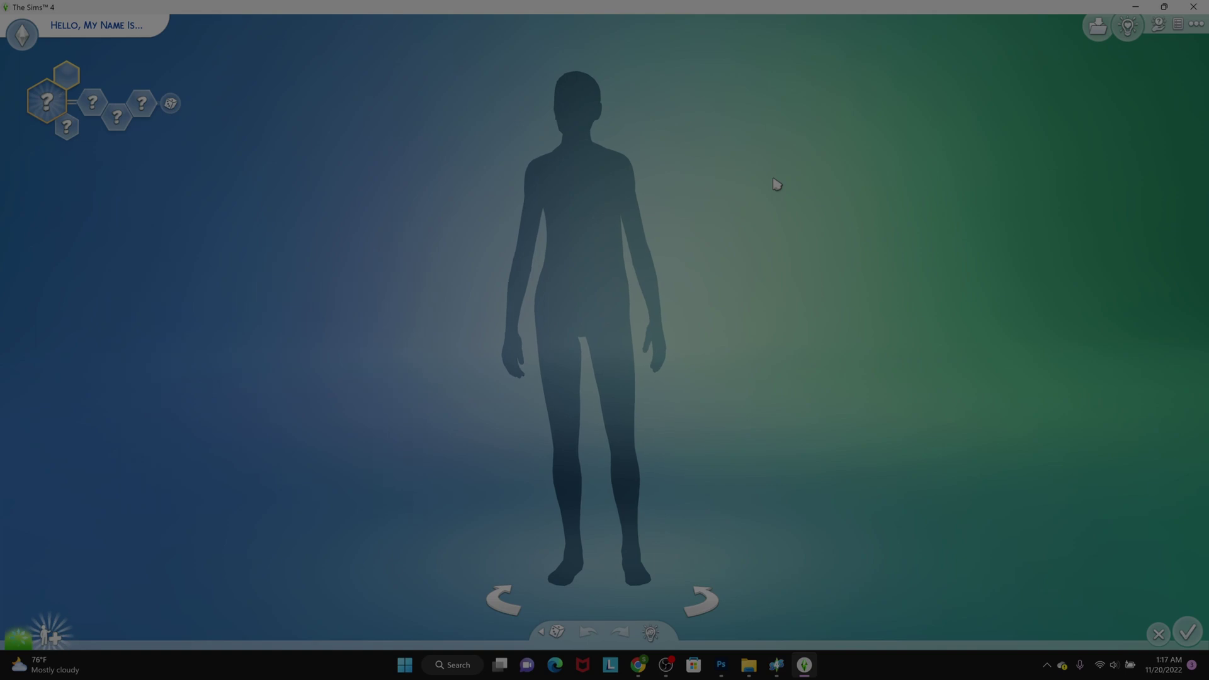
Focus on the Sim's face in Create a Sim and remove the hat and hair
click(573, 143)
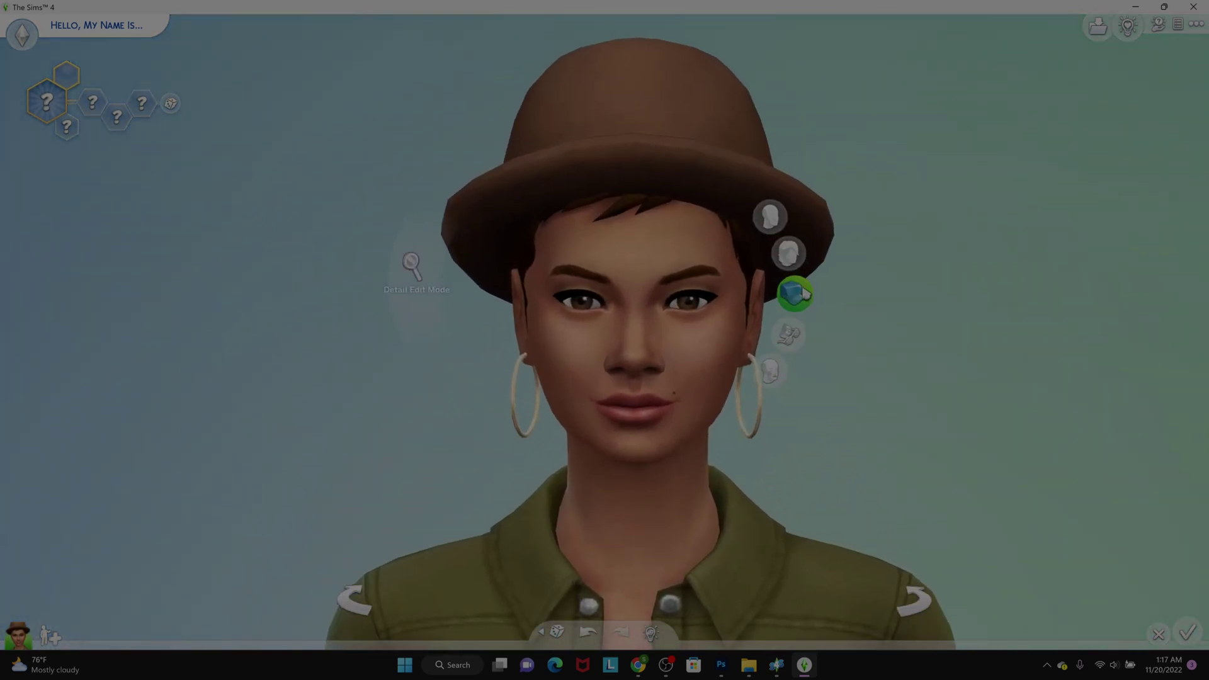
click(805, 294)
click(795, 254)
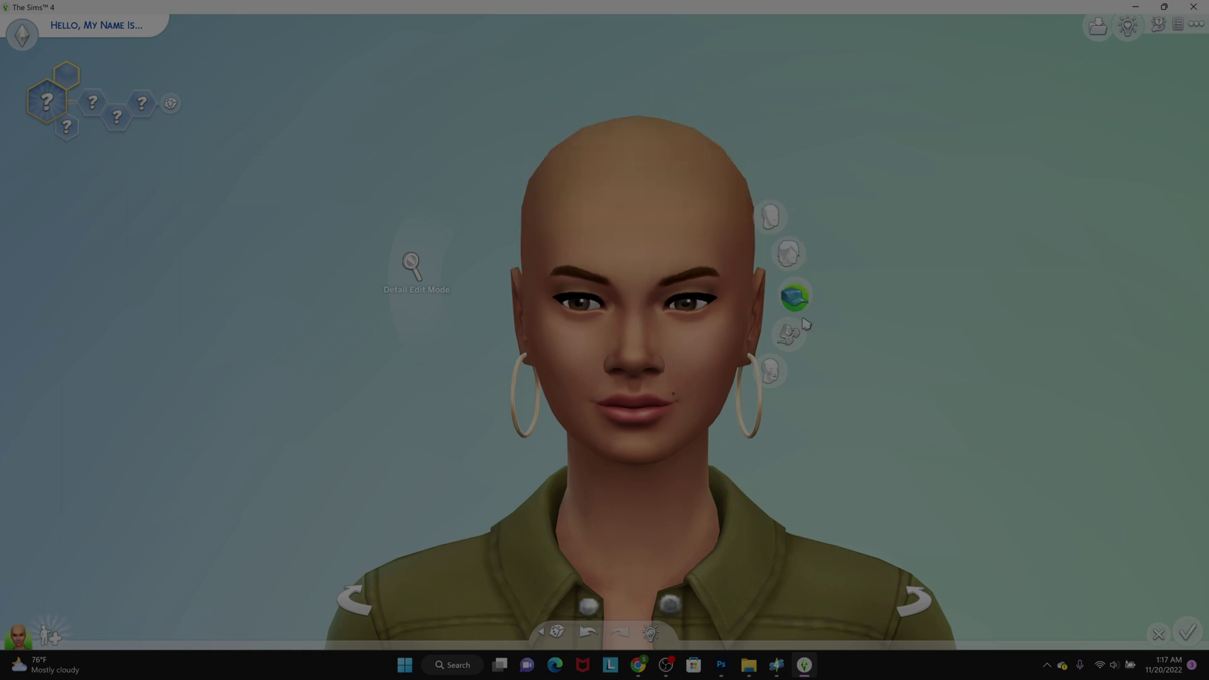
click(783, 373)
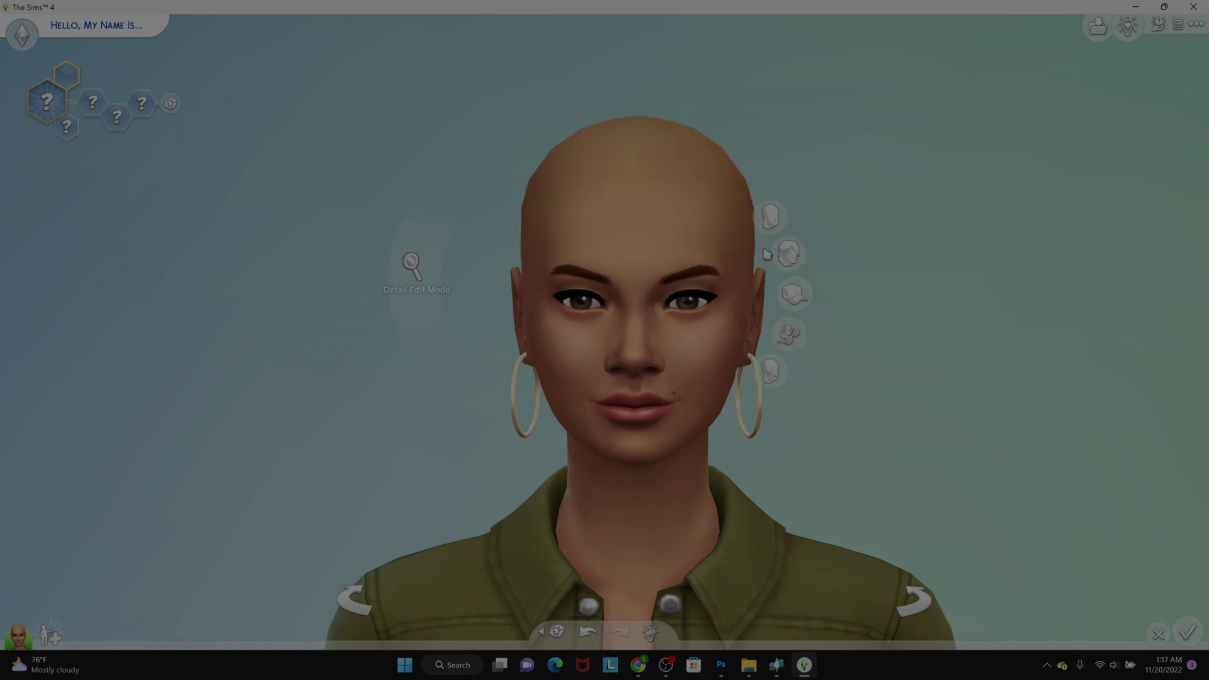
Open the Sim's forehead skin details and apply the custom facemask detail
click(799, 337)
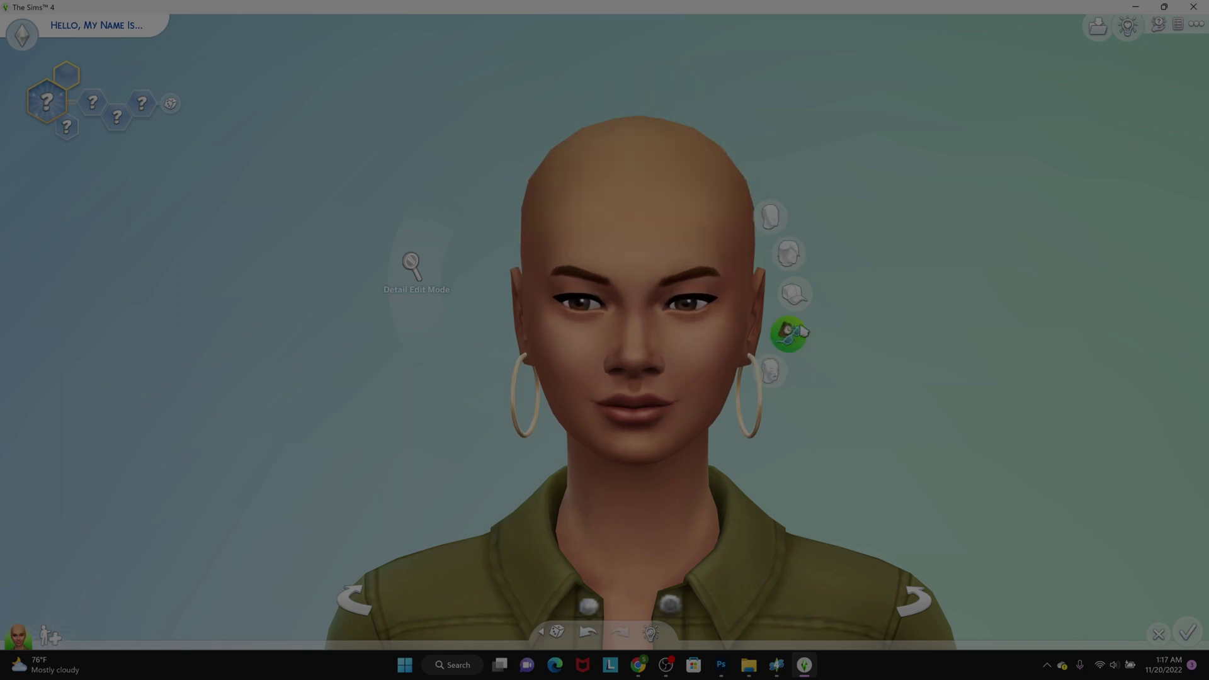
click(764, 224)
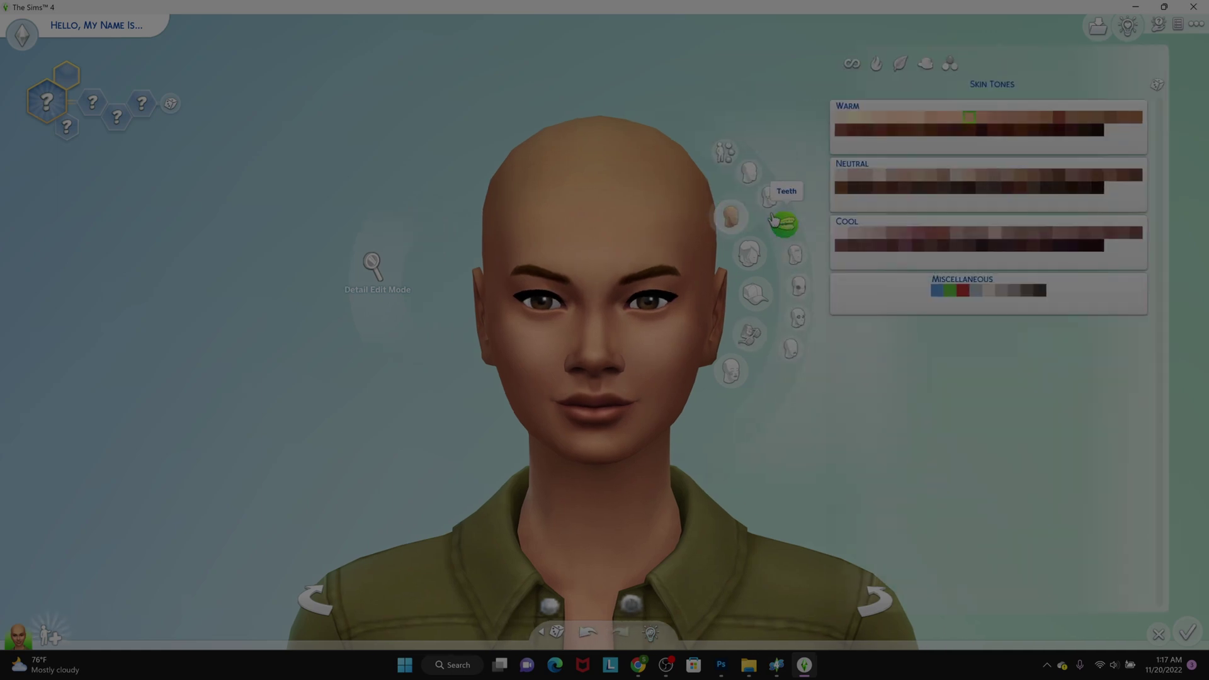
click(769, 199)
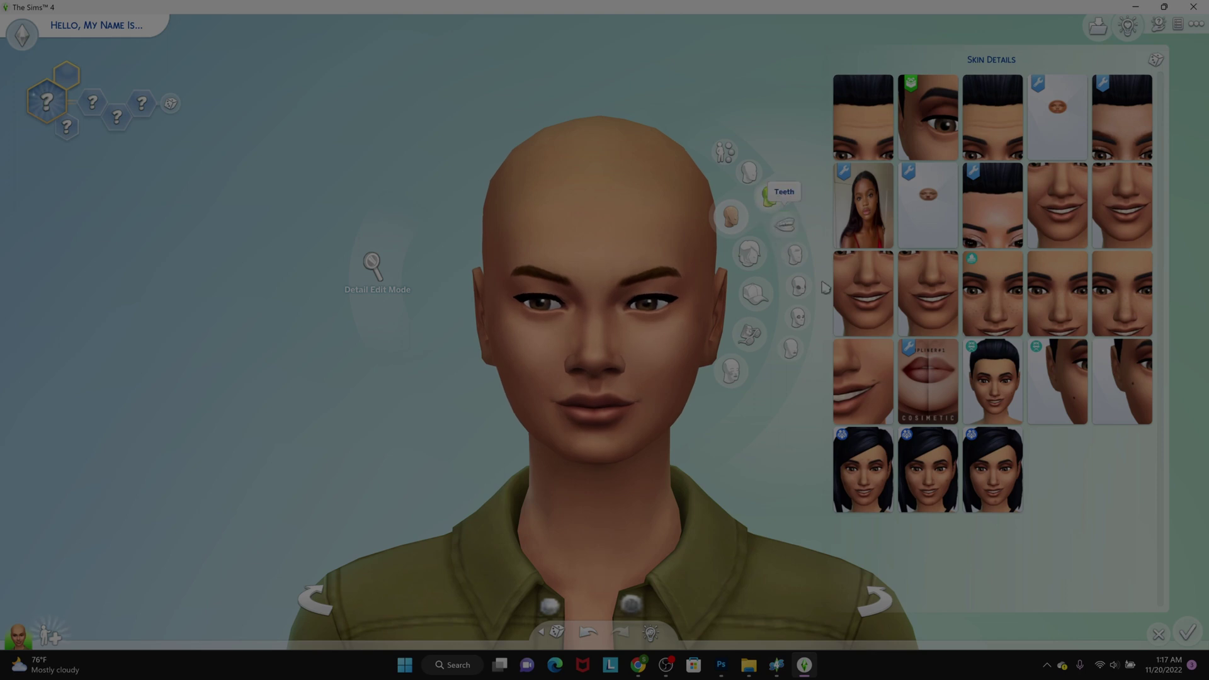
click(1127, 124)
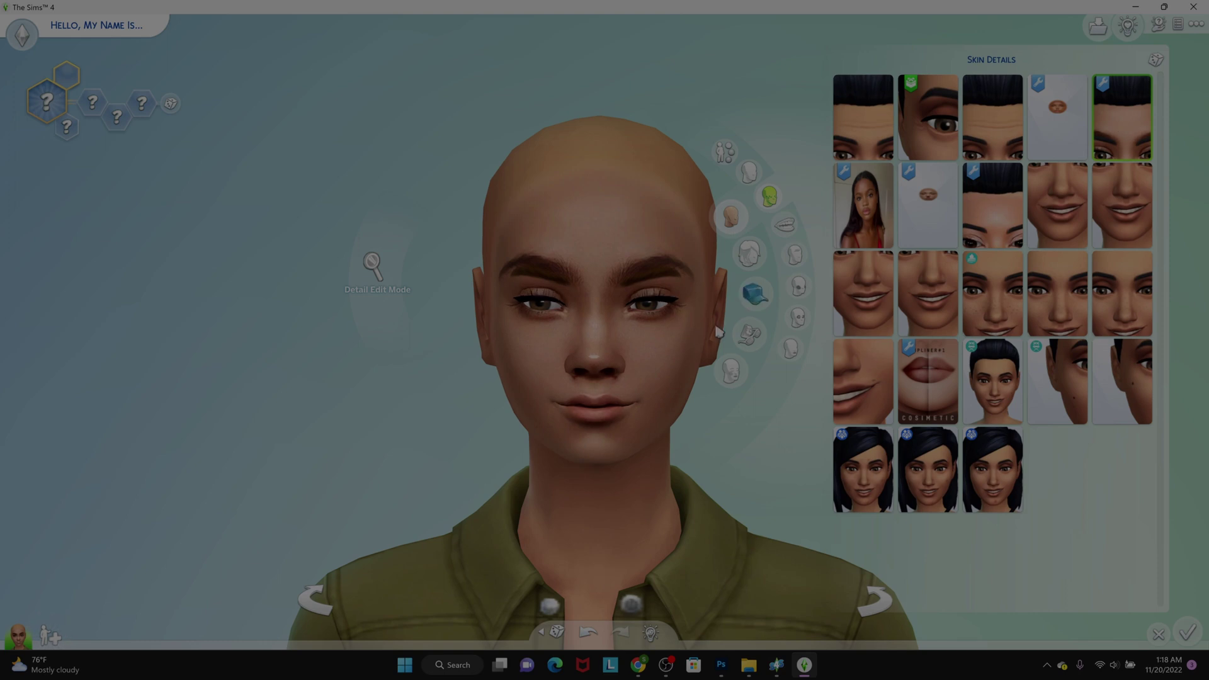
Switch the Sim's eyebrows to a blank style and check the facemask from a turned head angle
click(676, 300)
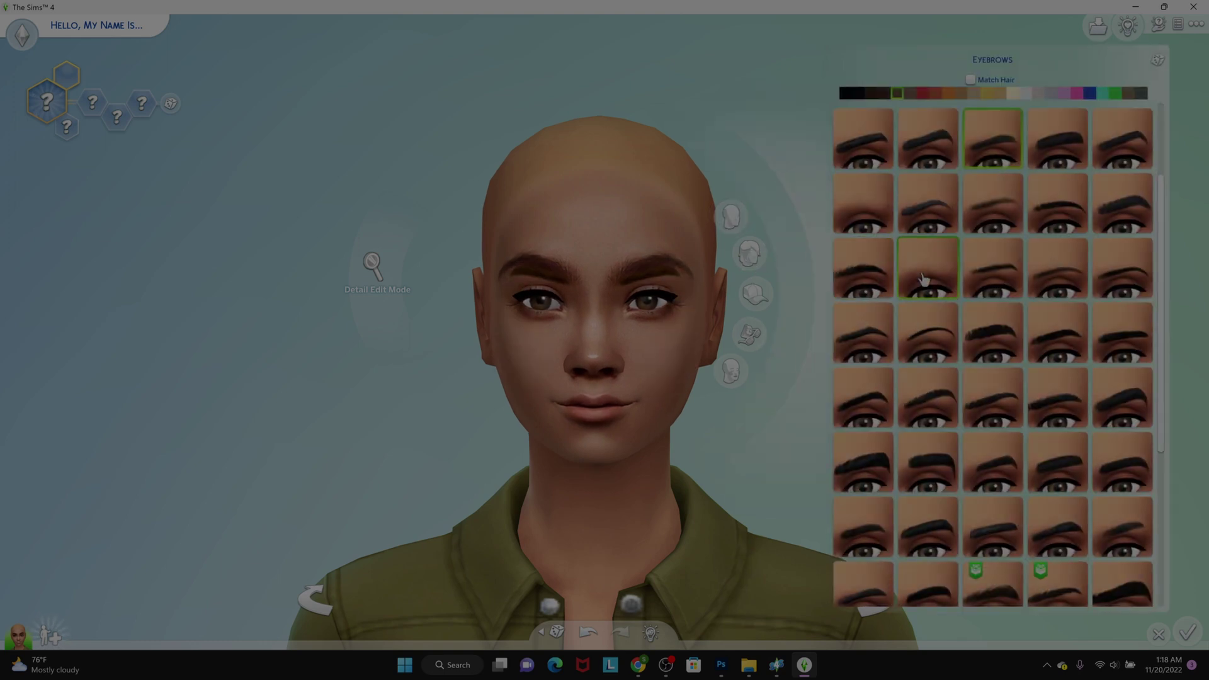
click(861, 224)
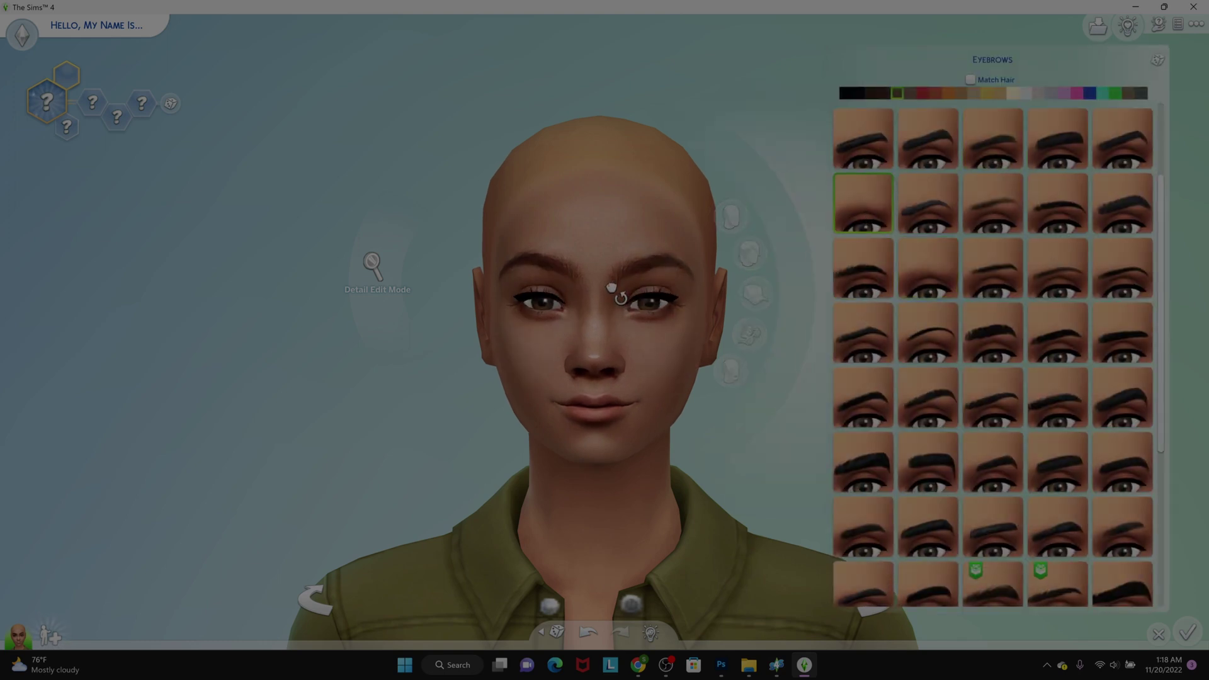
click(629, 409)
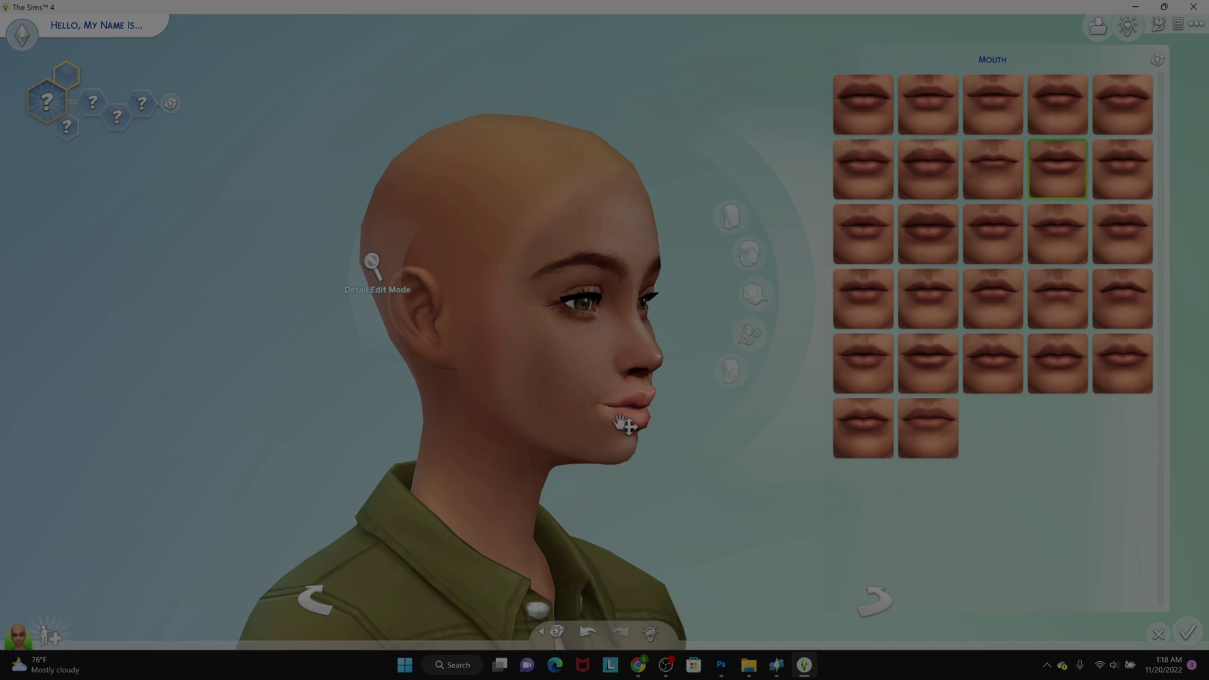
click(695, 460)
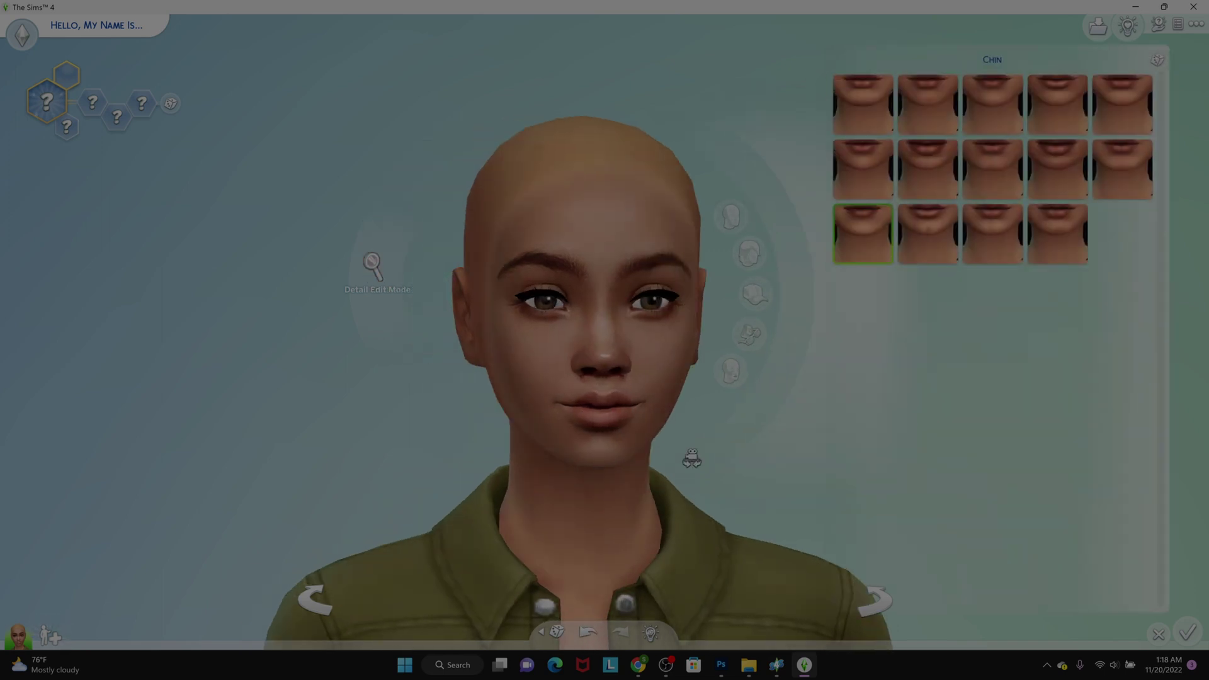
Open the skin tones and try neighbouring Warm tones, lightening the shade of the original one
click(730, 217)
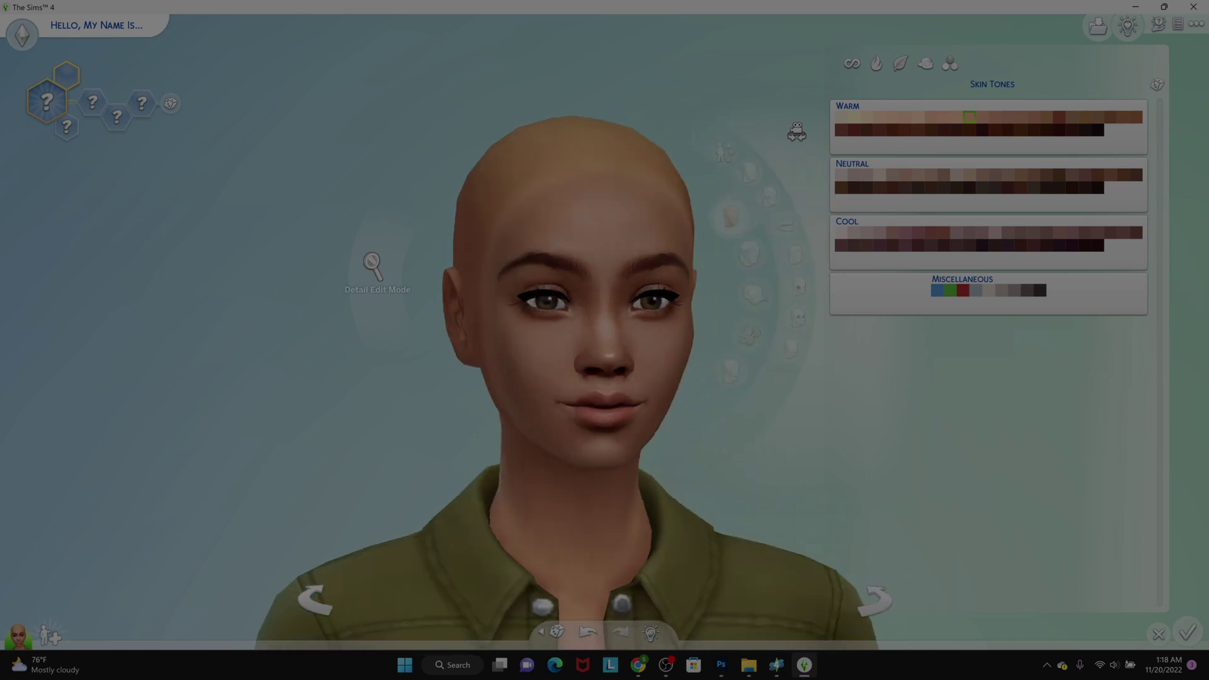
click(956, 116)
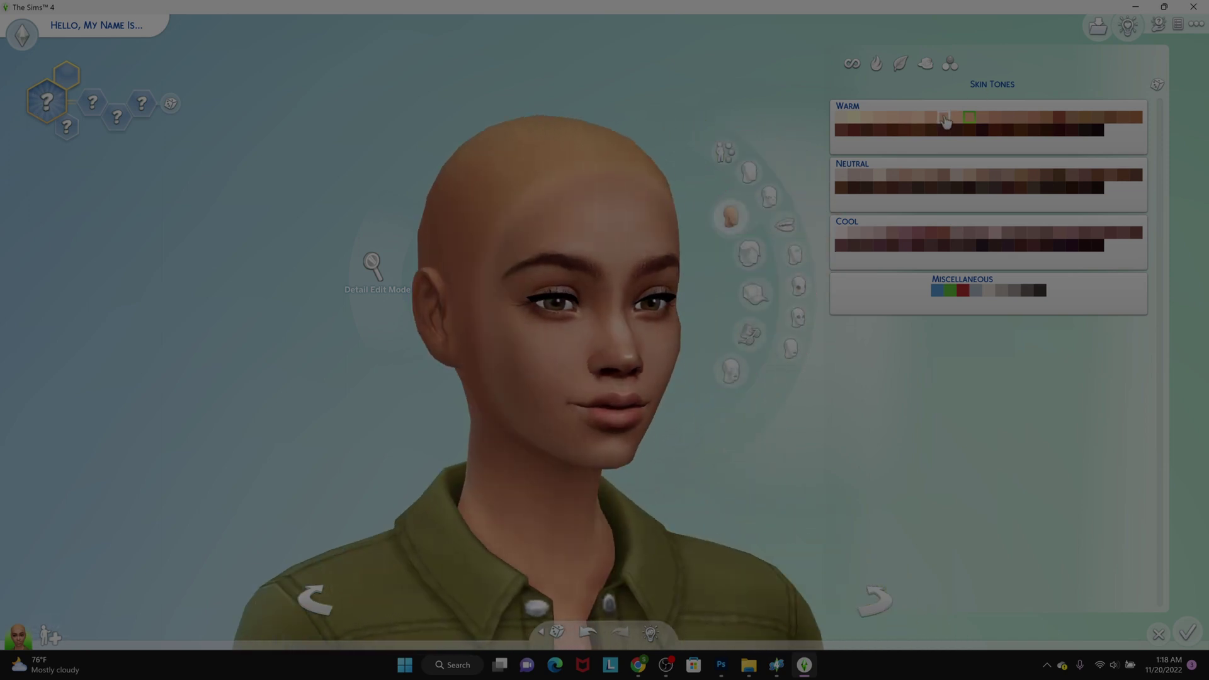
click(989, 123)
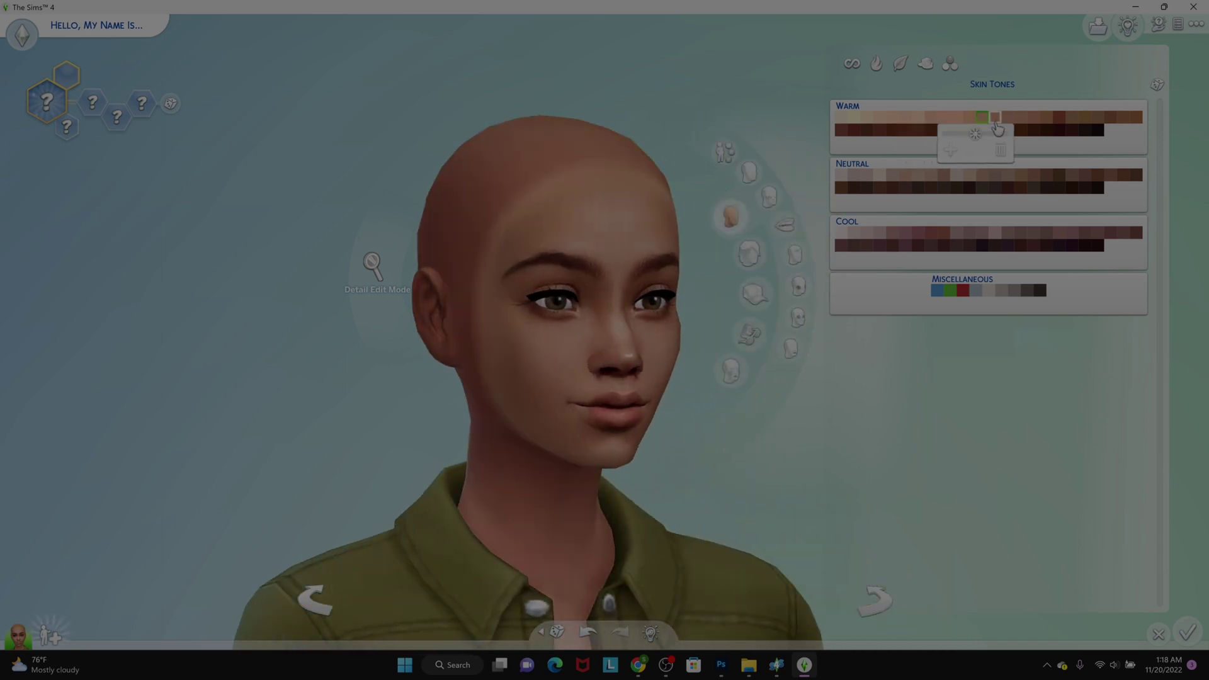
click(972, 126)
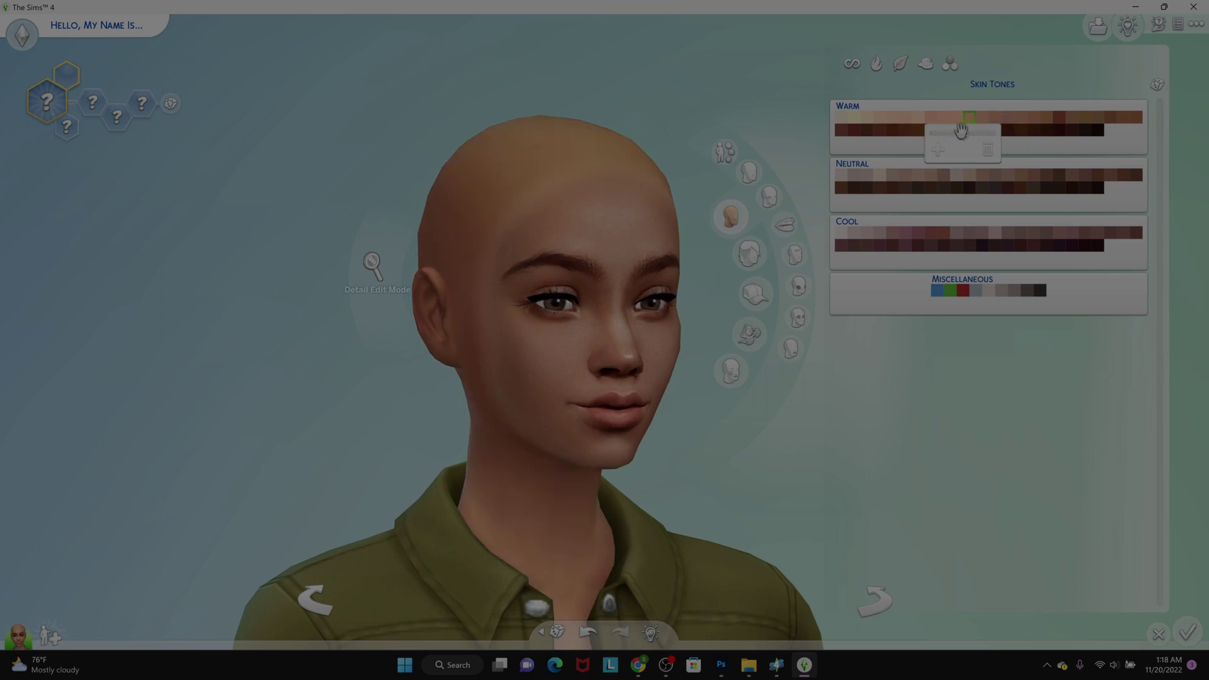
drag(959, 133, 979, 137)
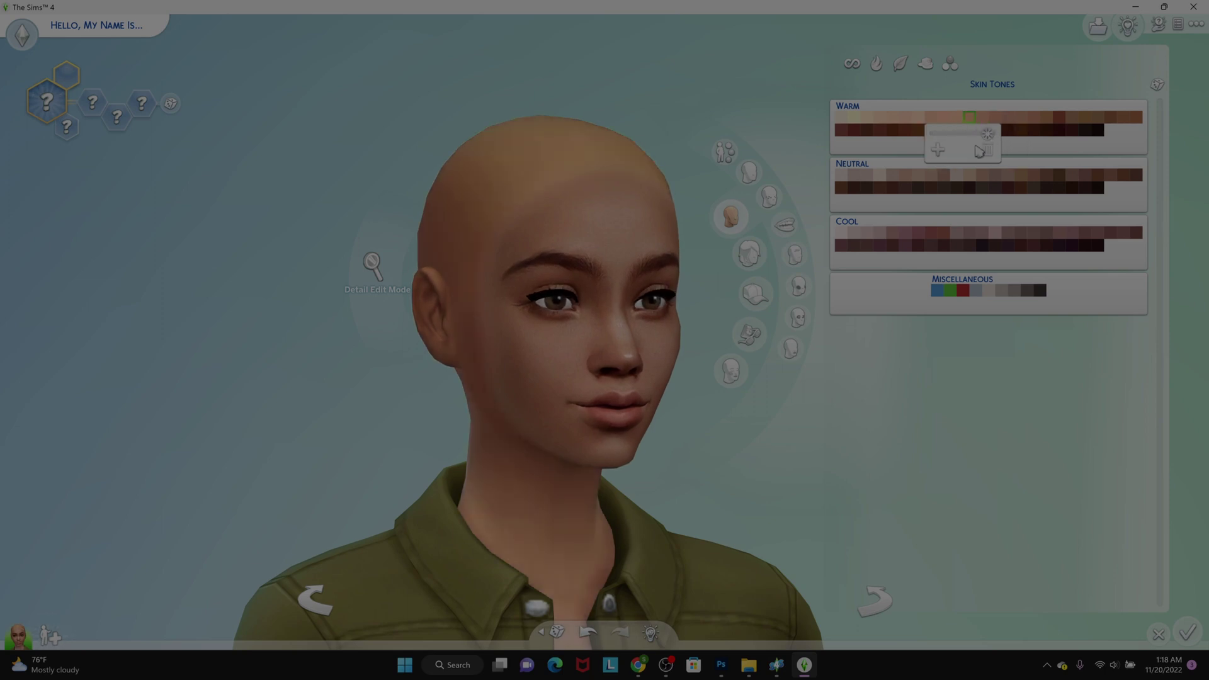
Try lighter and darker Warm skin tones against the facemask, lightening the shade of a brown one
click(890, 118)
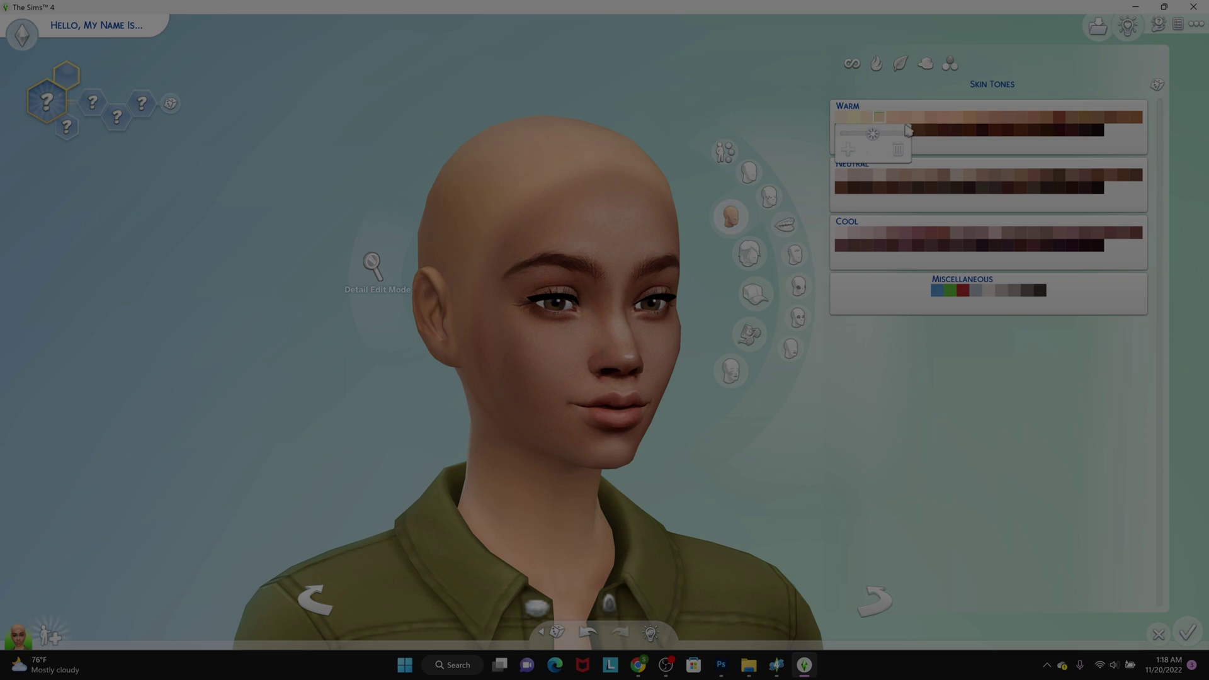
click(955, 118)
click(931, 117)
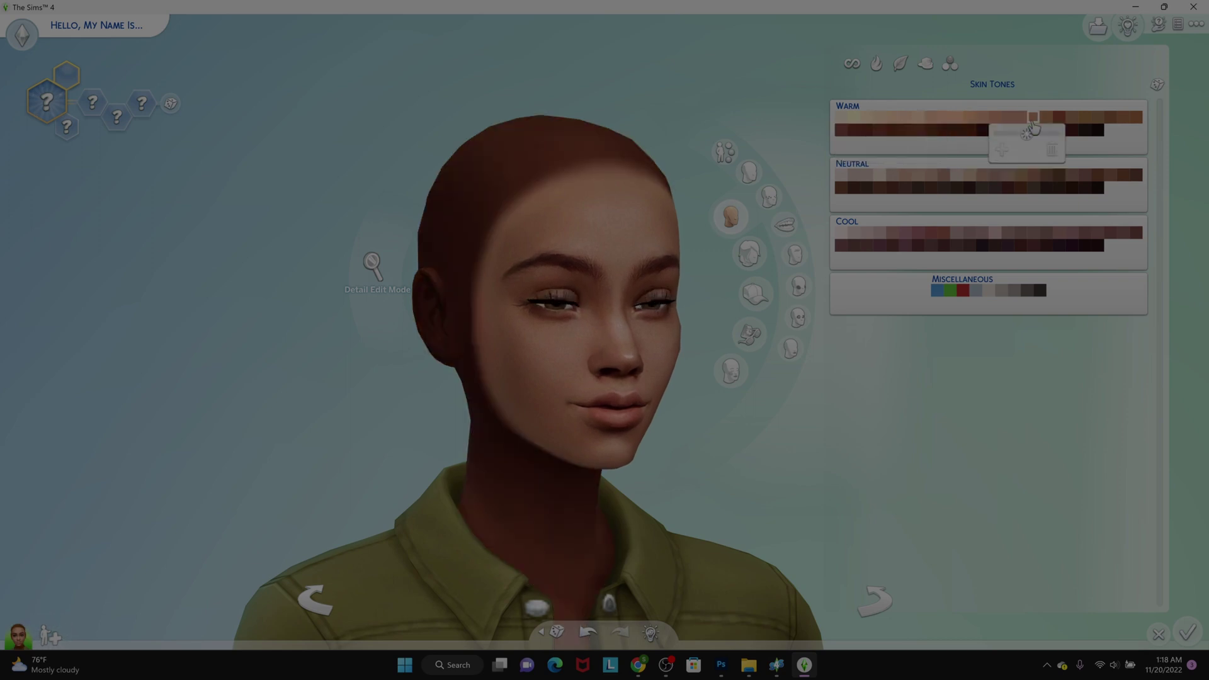
click(1034, 118)
click(1085, 117)
drag(1078, 133, 1105, 136)
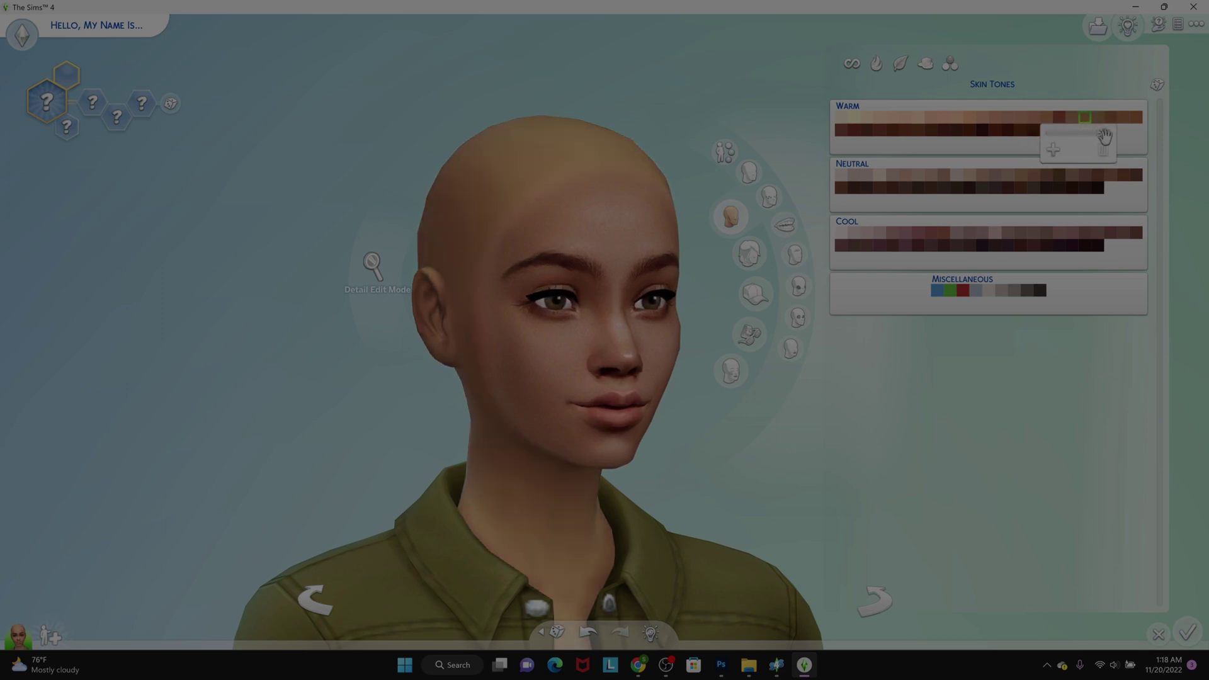
Try a light Warm tone and a mid Neutral tone with adjusted shades to match the facemask
click(956, 117)
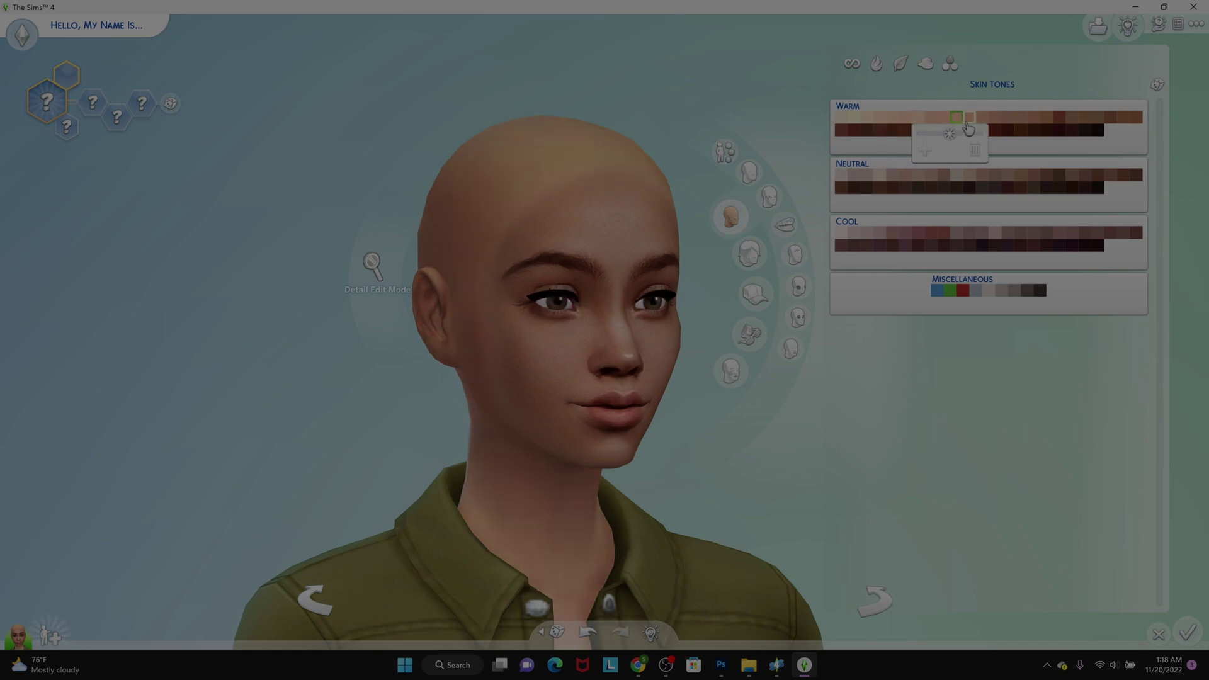
mouse_move(950, 134)
mouse_down()
mouse_move(973, 135)
mouse_move(952, 144)
mouse_move(964, 146)
mouse_up()
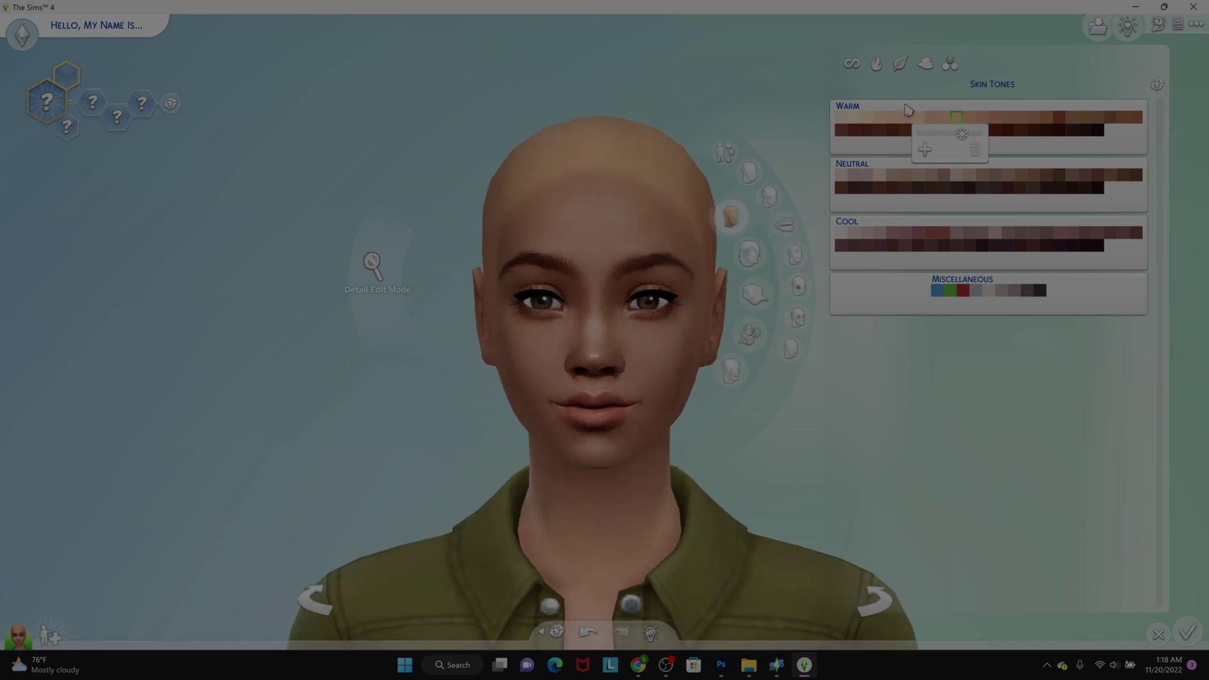
click(931, 117)
click(984, 176)
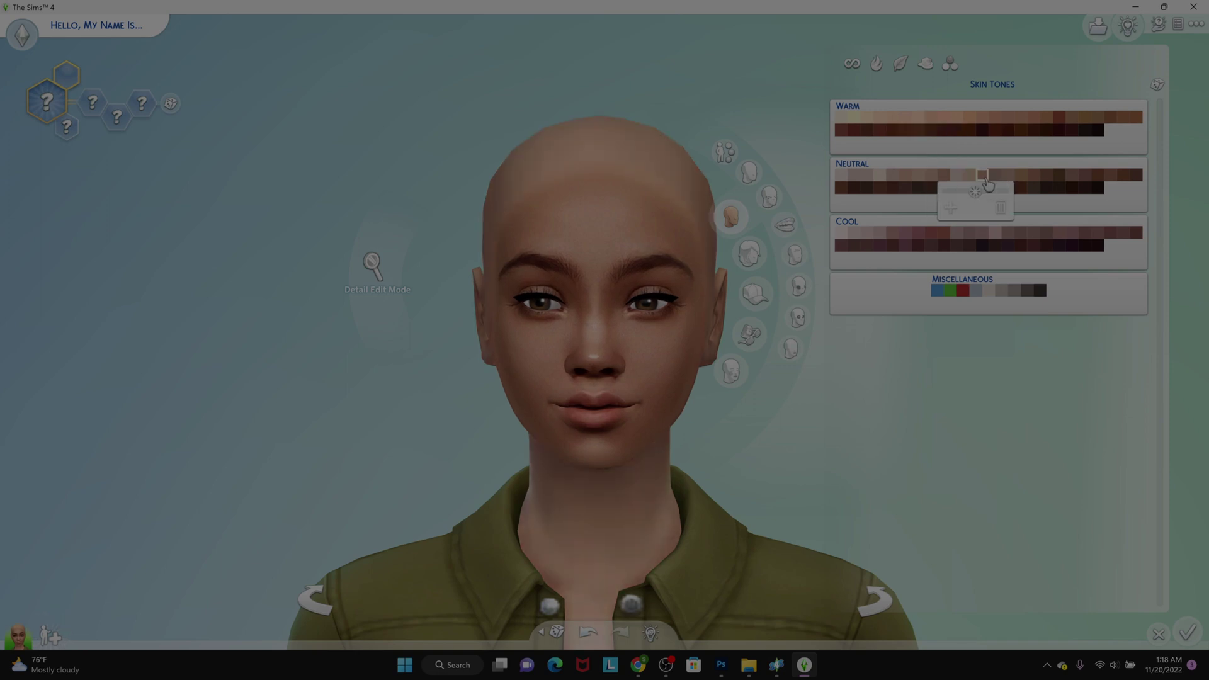
drag(975, 191, 955, 191)
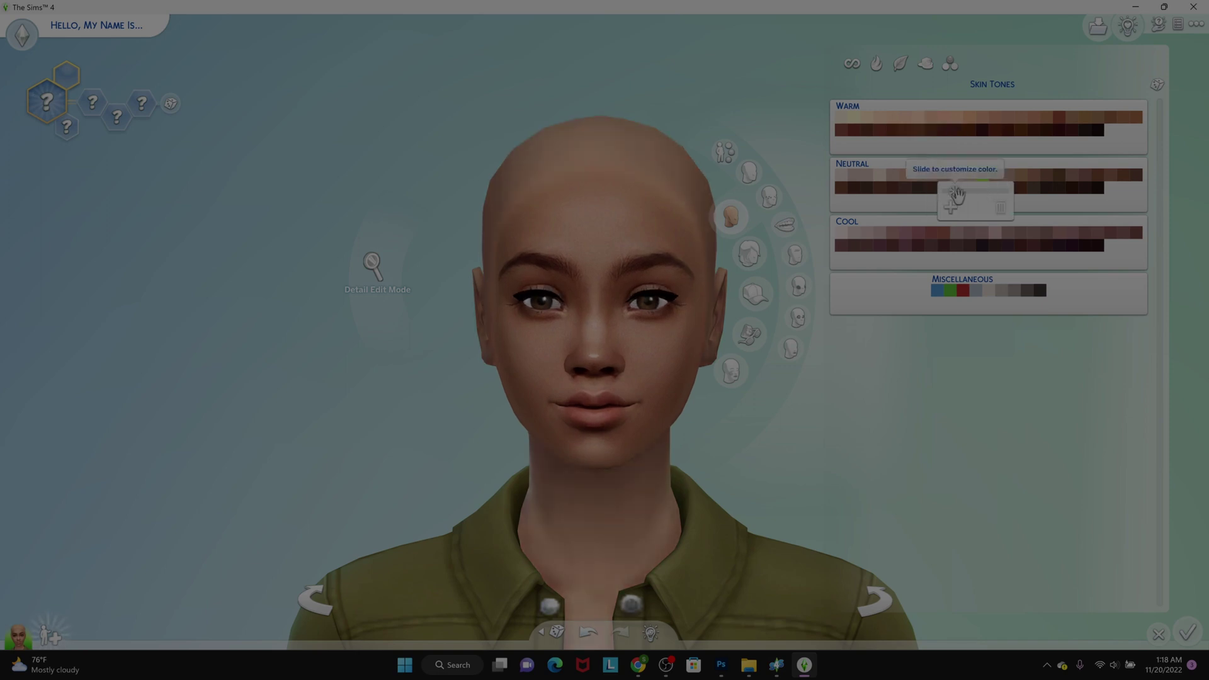
Set the skin tone to the fourteenth Warm swatch in the first row and slide its shade to the lightest end
click(1046, 118)
click(1020, 117)
click(1009, 118)
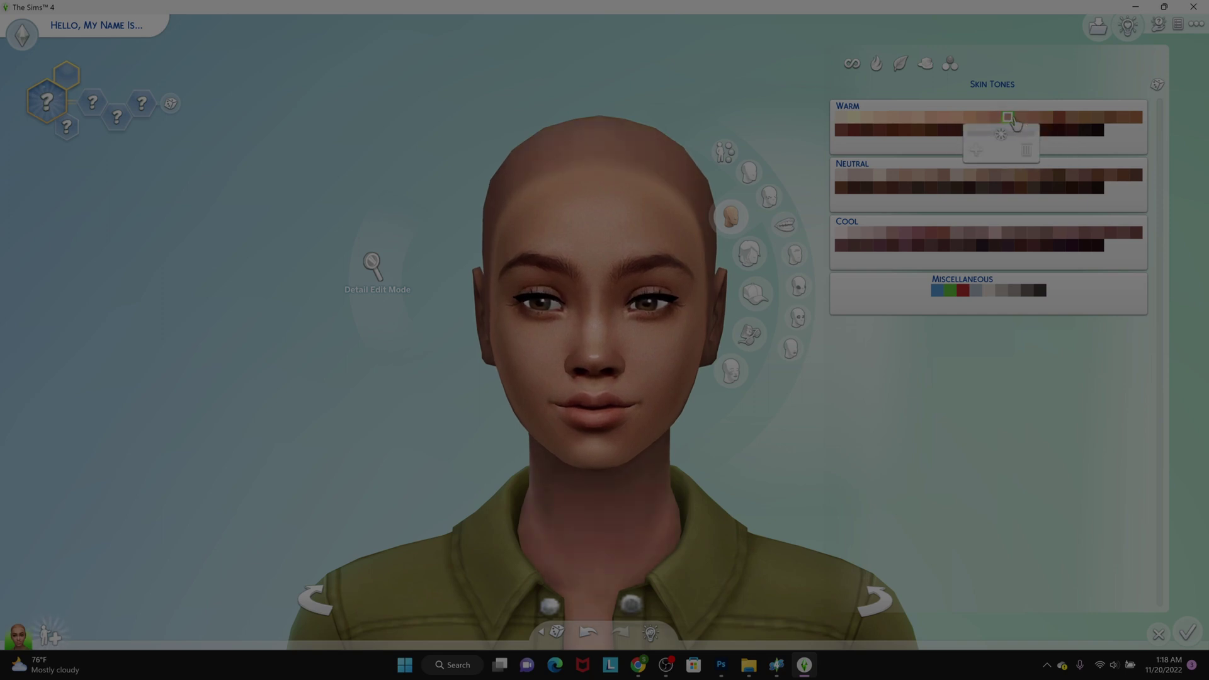
drag(1002, 135, 1026, 135)
Examine how the facemask blends with the skin in body and close-up views, and switch to OBS Studio
scroll(774, 409, down, 2)
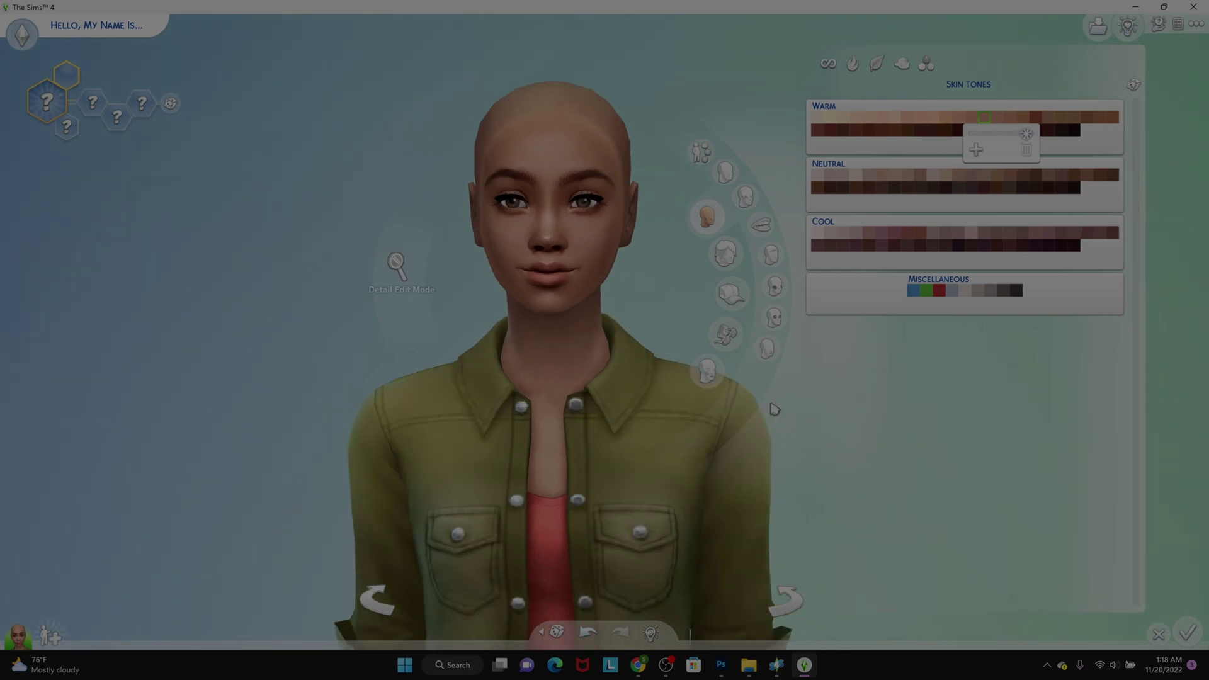
scroll(622, 374, up, 2)
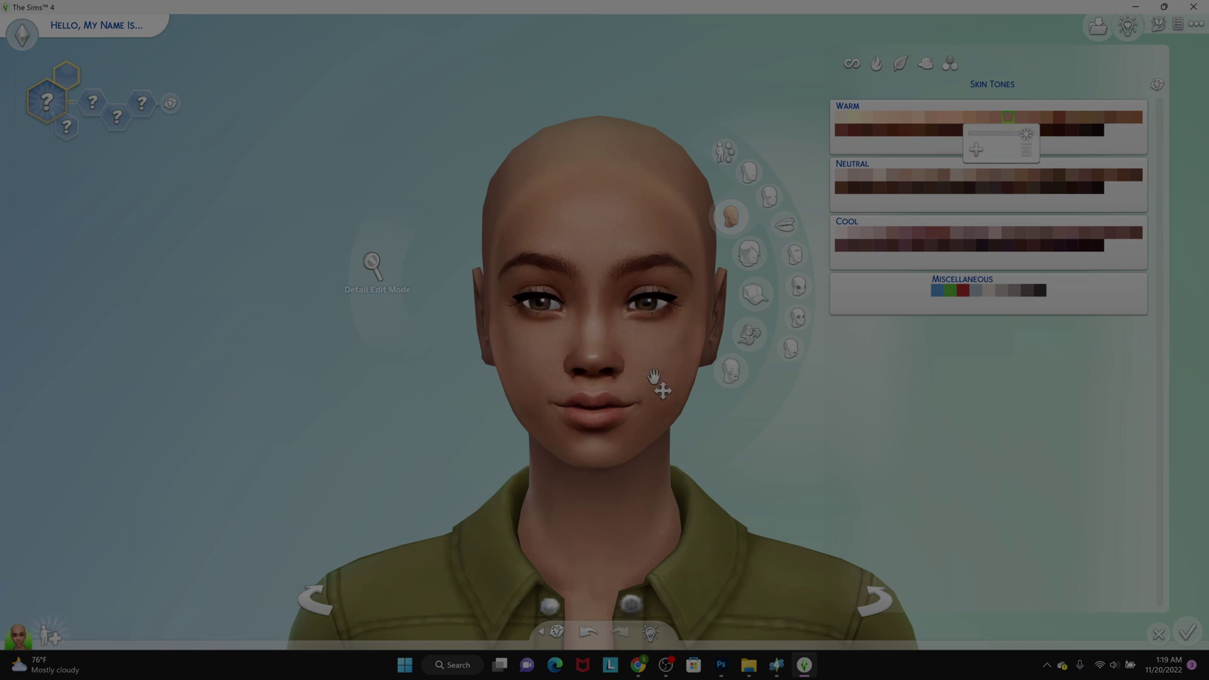
scroll(659, 386, down, 2)
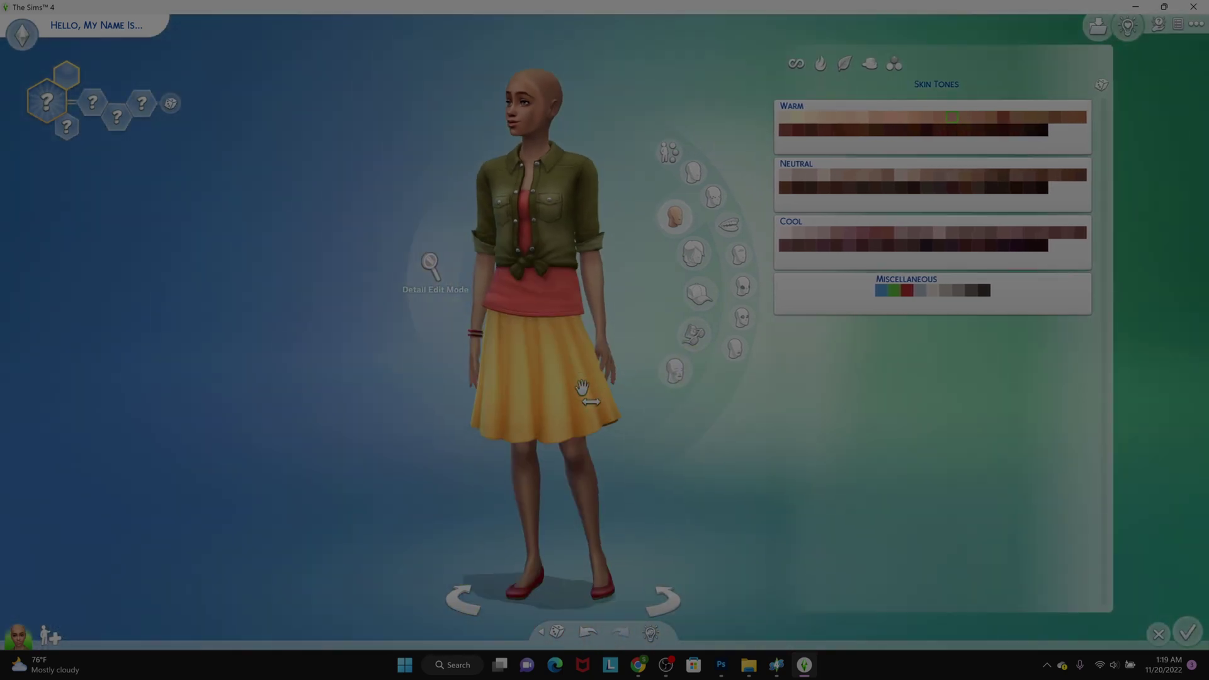
scroll(581, 390, up, 2)
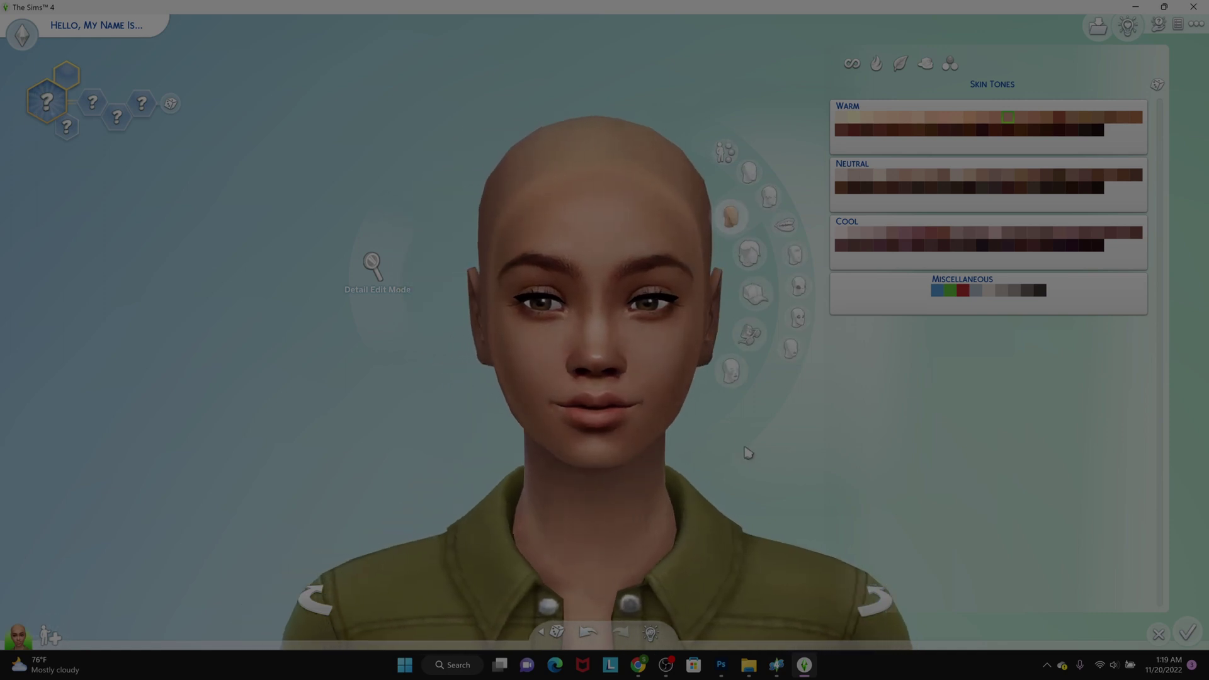
scroll(741, 448, down, 2)
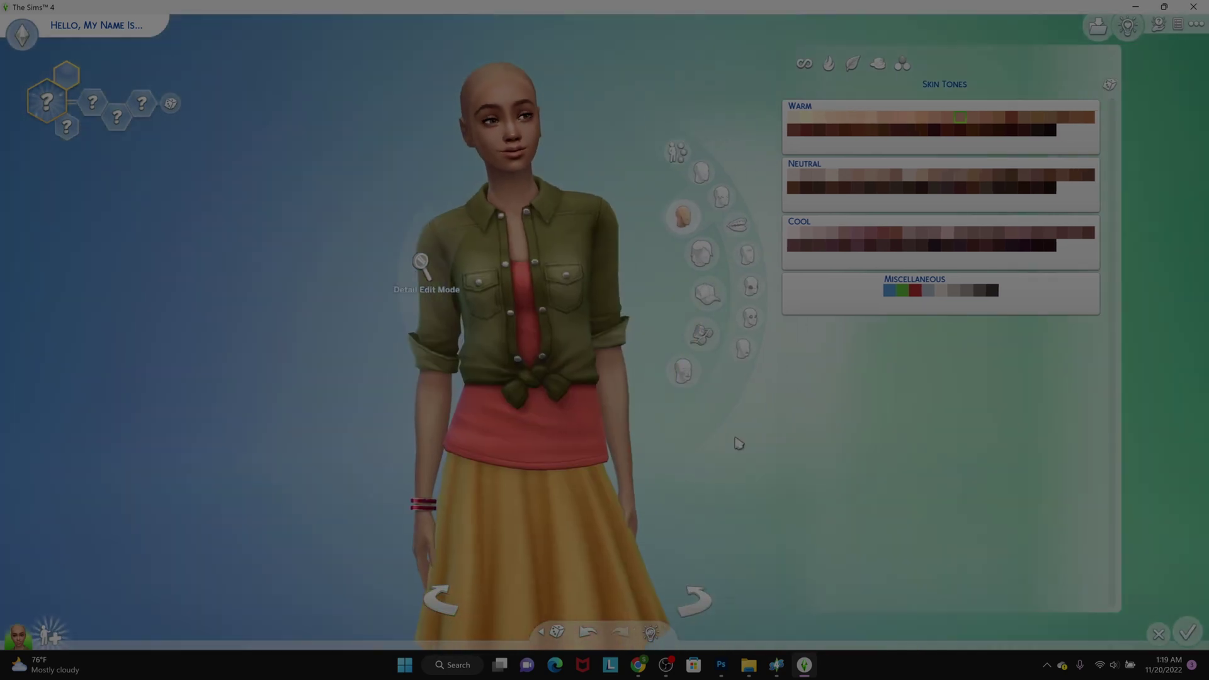
scroll(739, 444, up, 2)
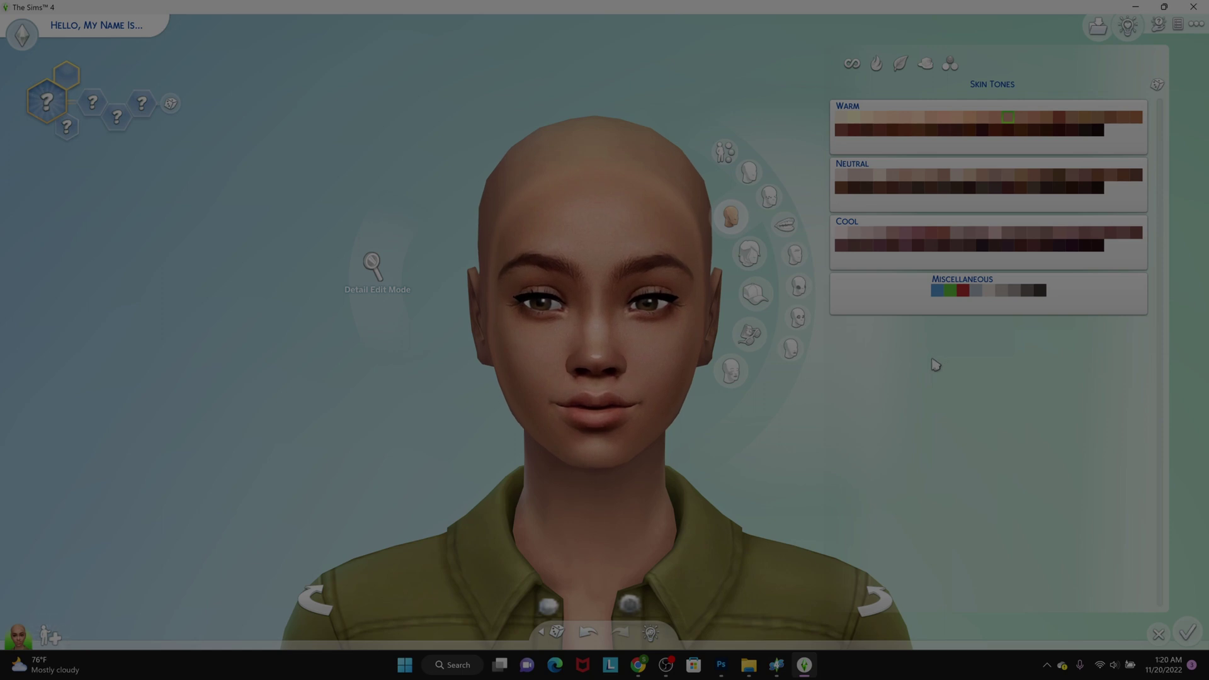
click(664, 671)
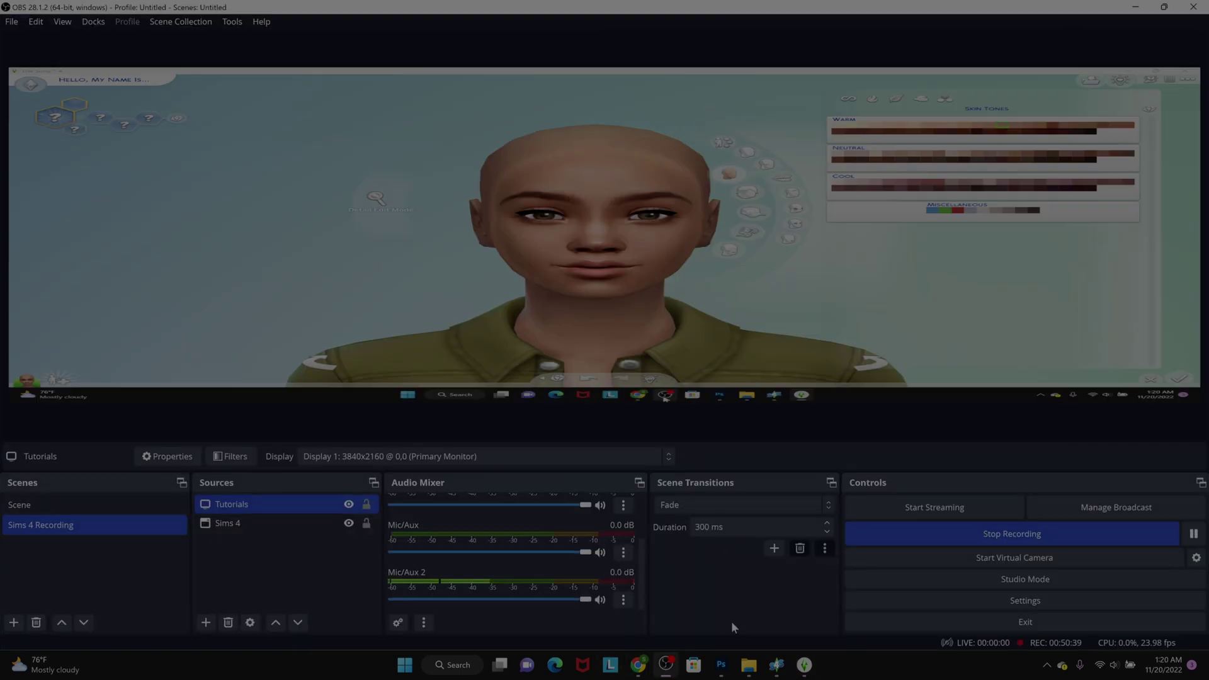